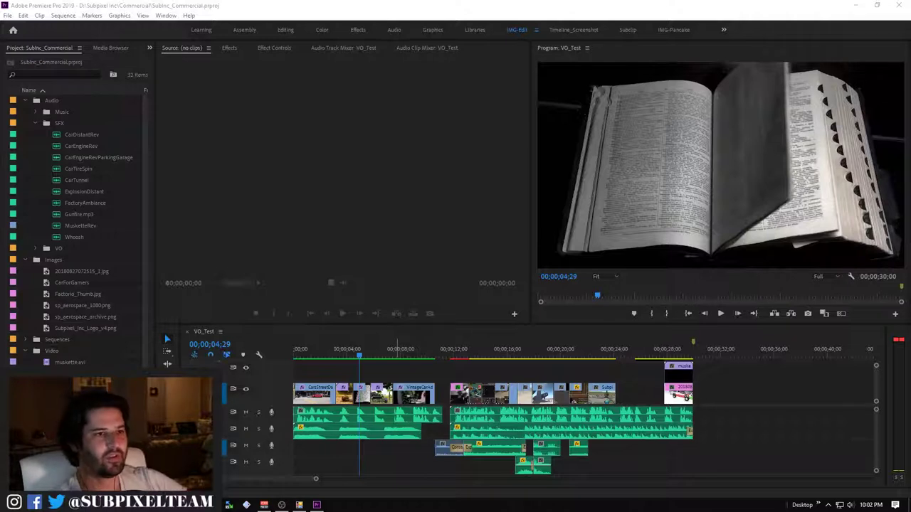
Review VO_Test's ending through the CAR 4GAMERS and MUSKETTE title shots, then return to the start
key(shift+3)
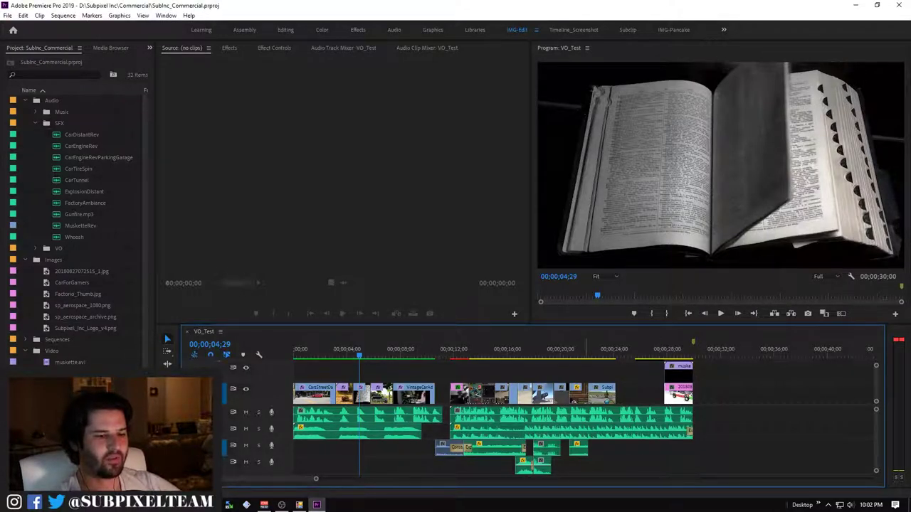
key(space)
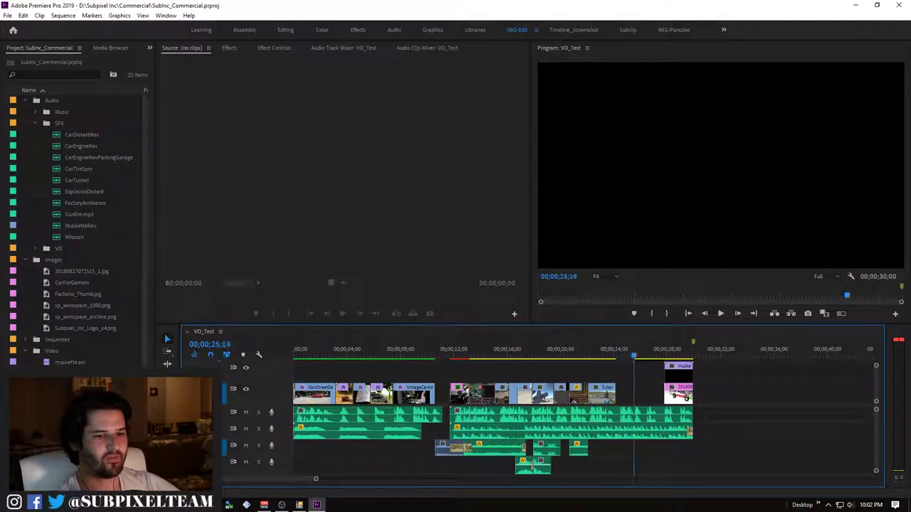
key(j)
key(j)
key(j)
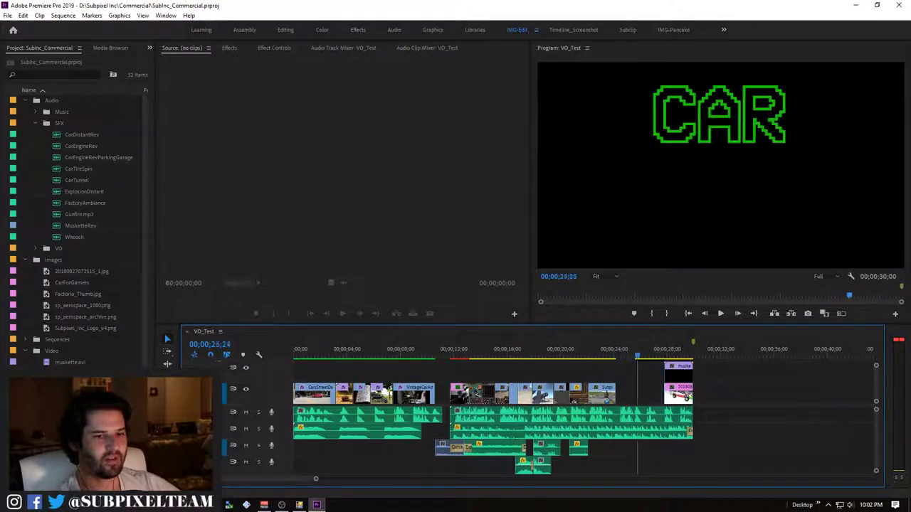
key(l)
key(l)
key(l)
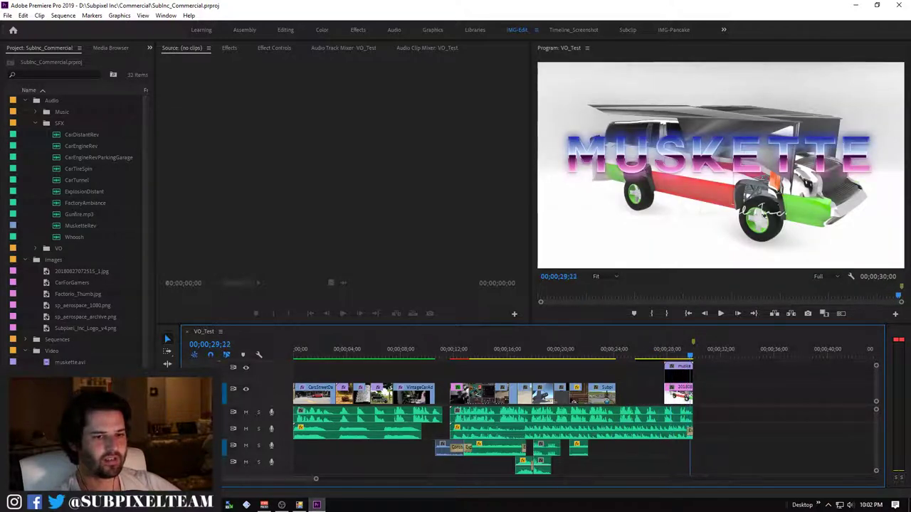
key(j)
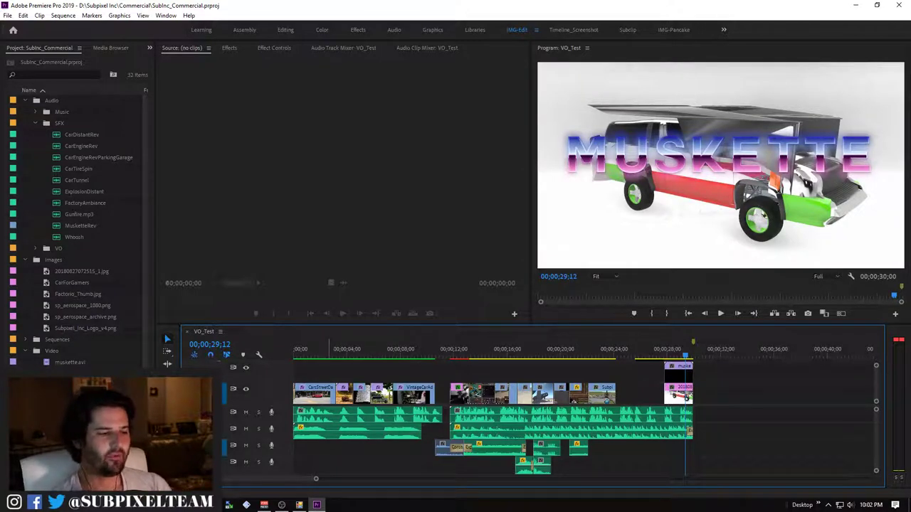
key(Home)
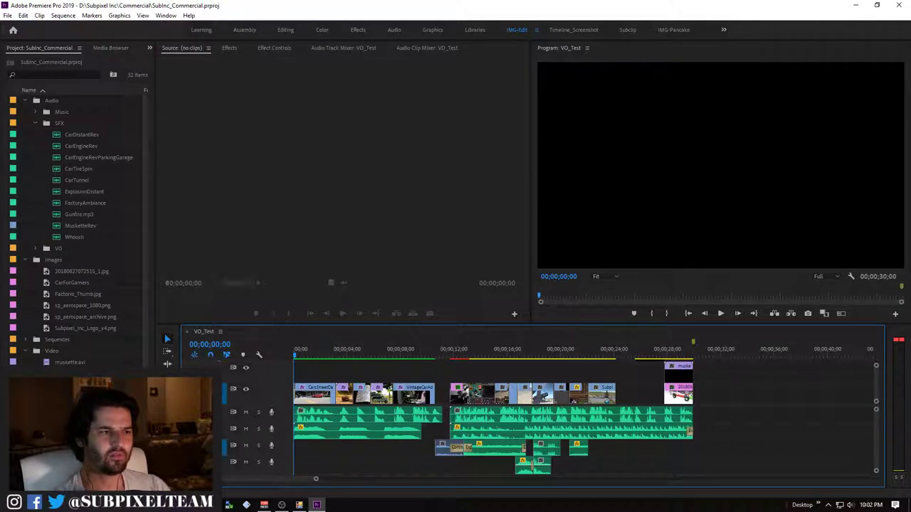
Play the whole VO_Test sequence in a maximized Program monitor, then restore the panel layout
key(grave)
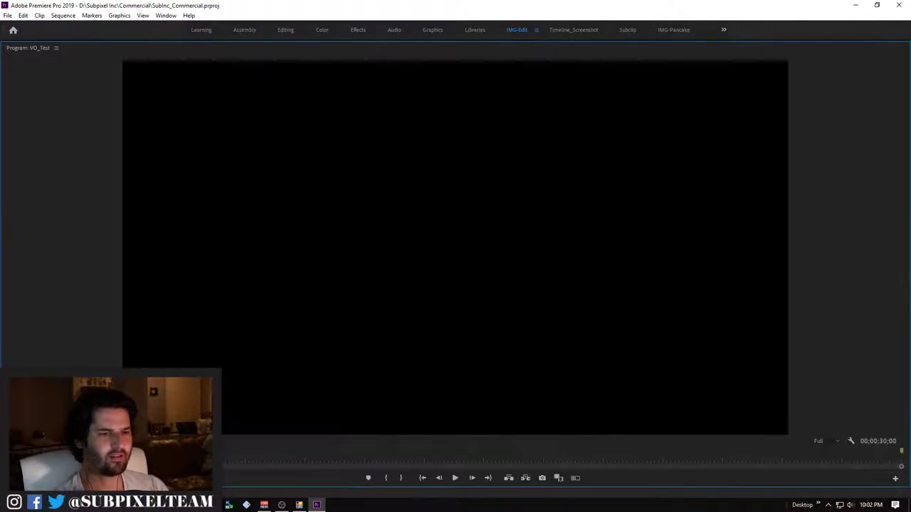
key(space)
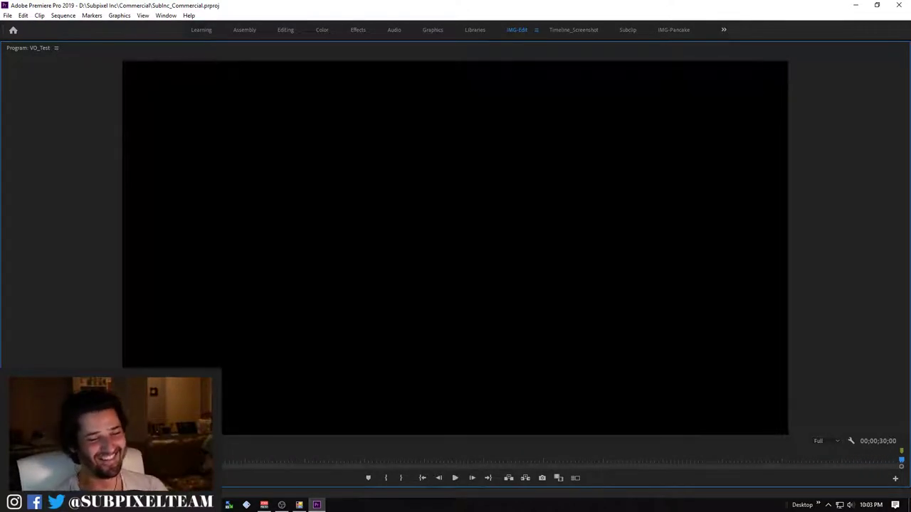
key(grave)
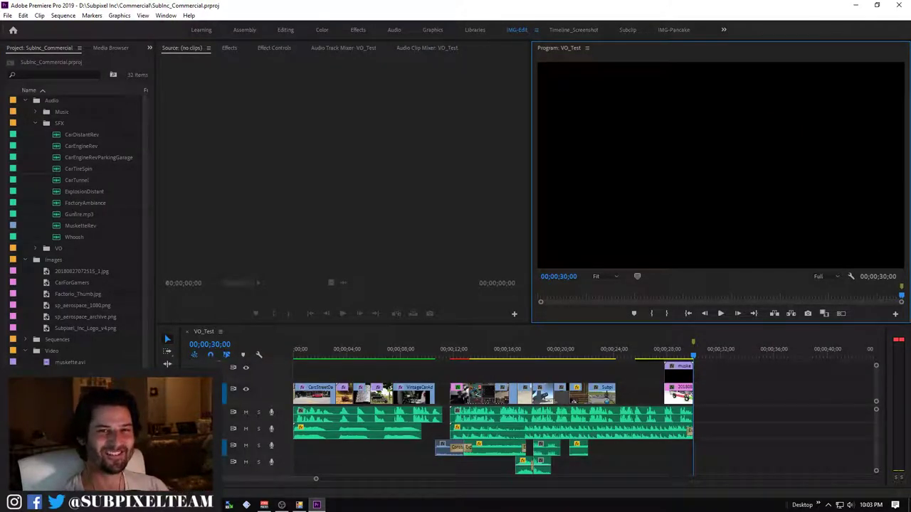
Move the playhead back to mid-timeline and collapse the Project panel's Audio folder
mouse_move(471, 349)
mouse_down()
mouse_move(625, 349)
mouse_move(610, 349)
mouse_up()
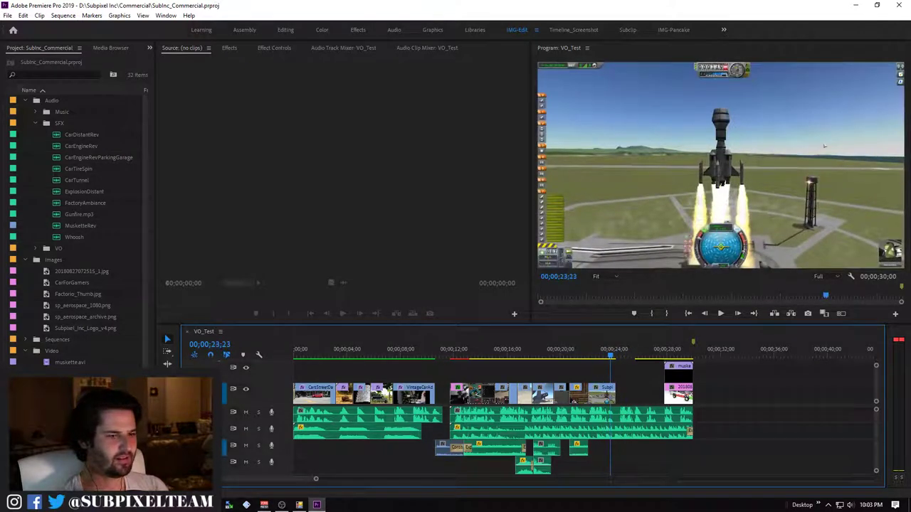
key(shift+1)
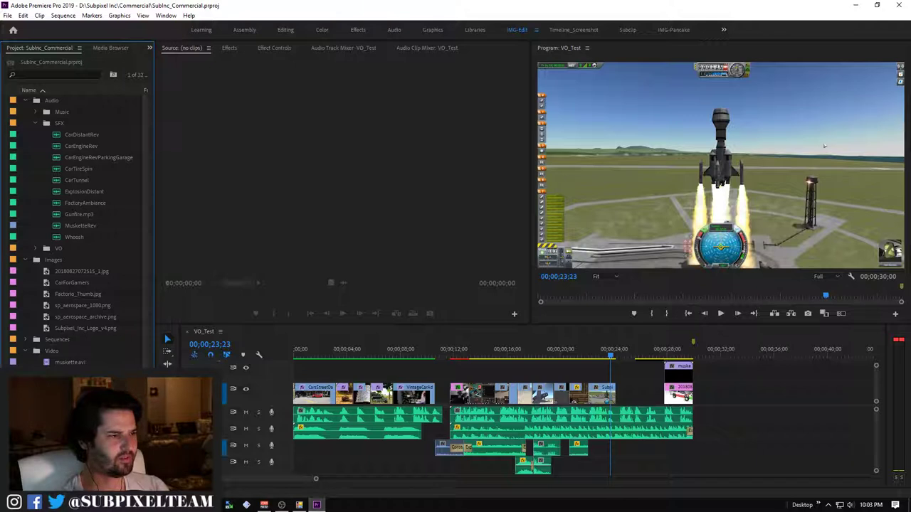
key(Left)
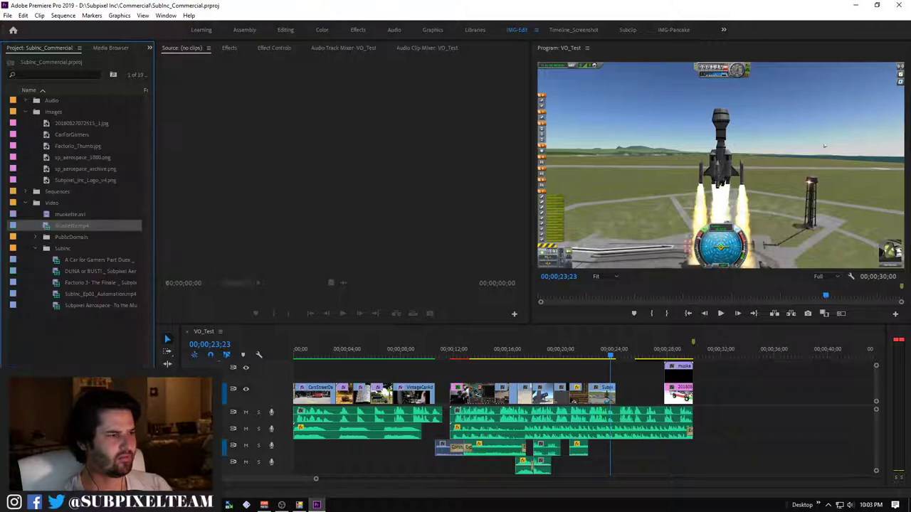
Load the A Car for Gamers Part Duex clip in the Source monitor and shuttle through it for a stunt
key(Down)
key(Down)
key(Down)
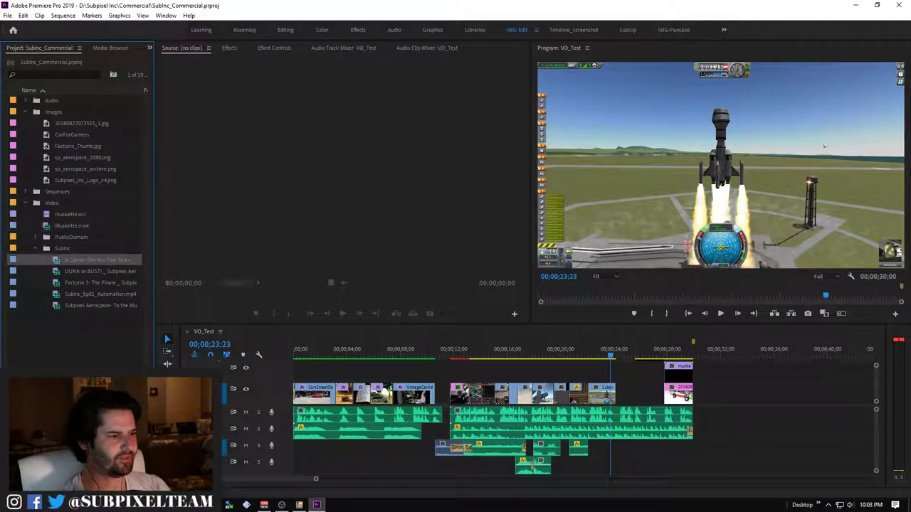
key(Return)
key(j)
key(j)
key(j)
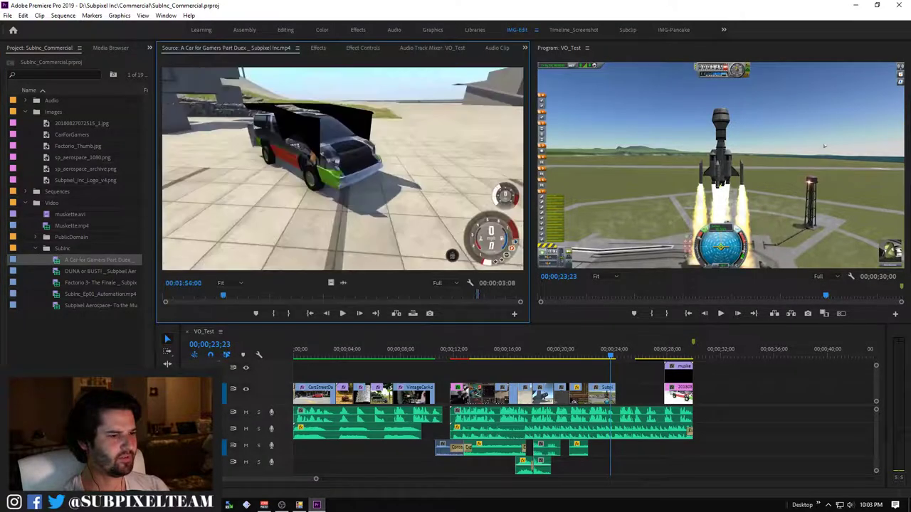
key(l)
key(l)
key(l)
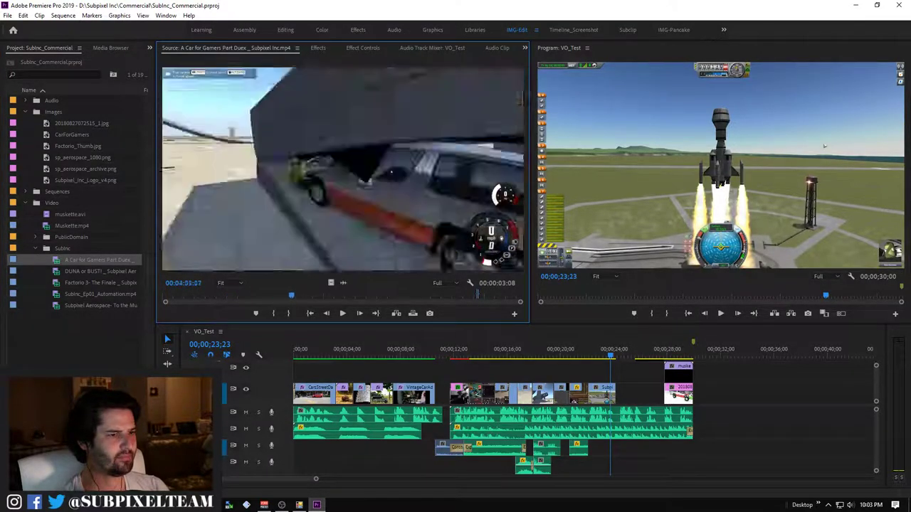
key(j)
key(j)
key(j)
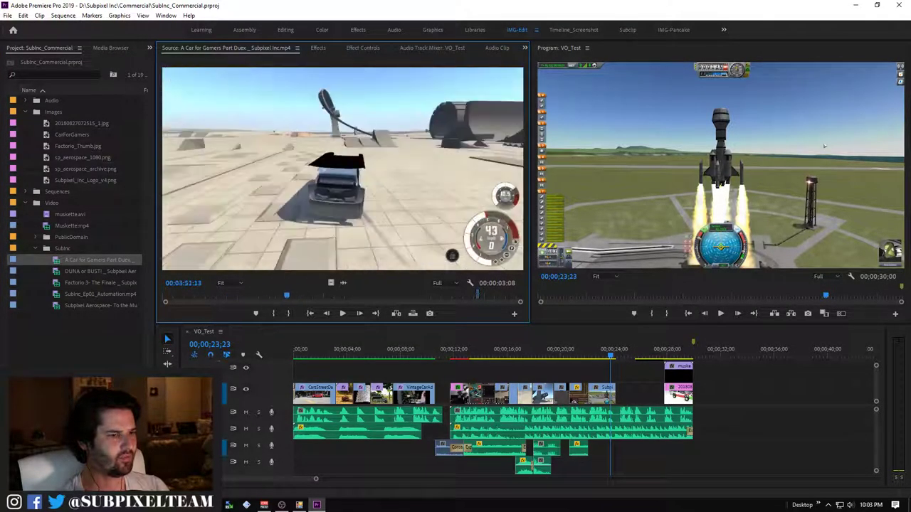
key(l)
key(l)
key(l)
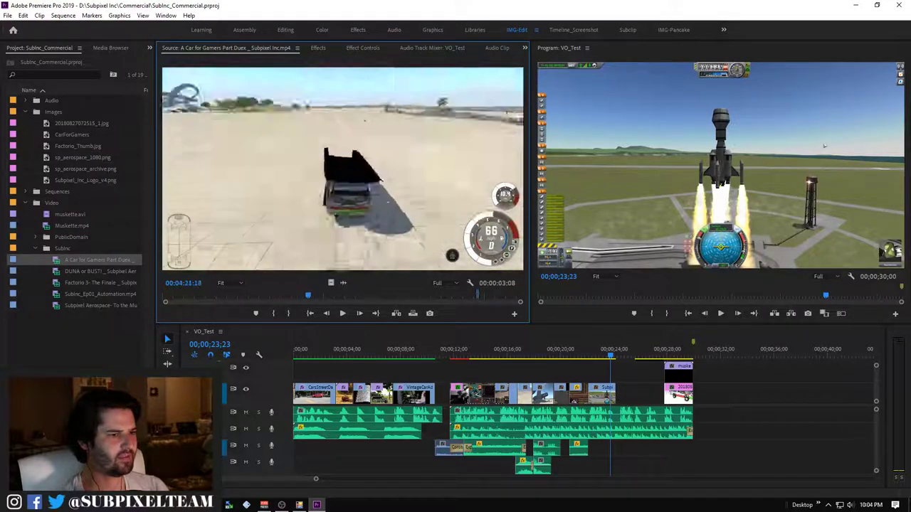
key(j)
key(j)
key(j)
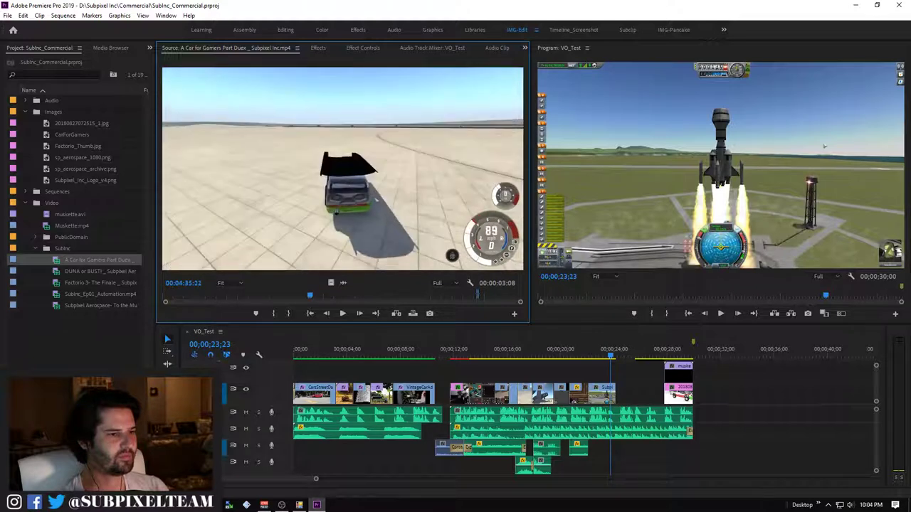
key(l)
key(l)
key(l)
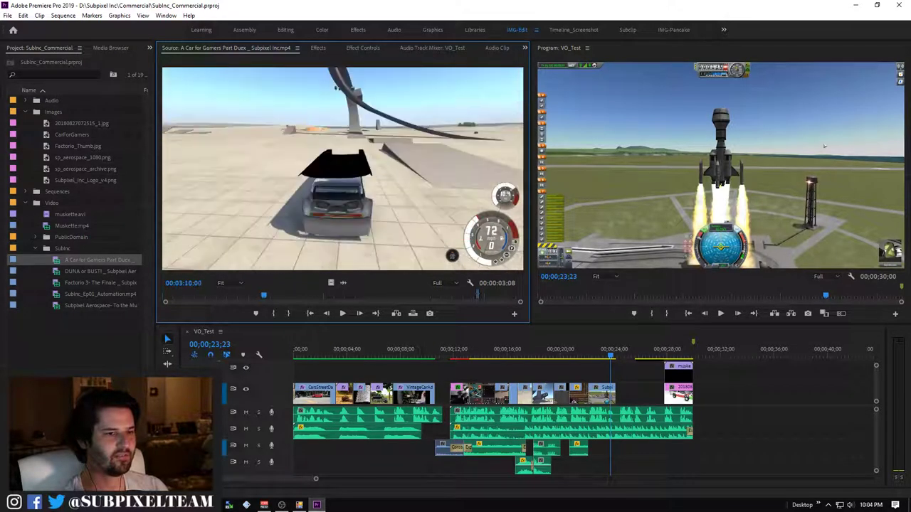
Clear the old marks, mark the ramp-stunt excerpt and overwrite it onto the upper video track
key(ctrl+shift+x)
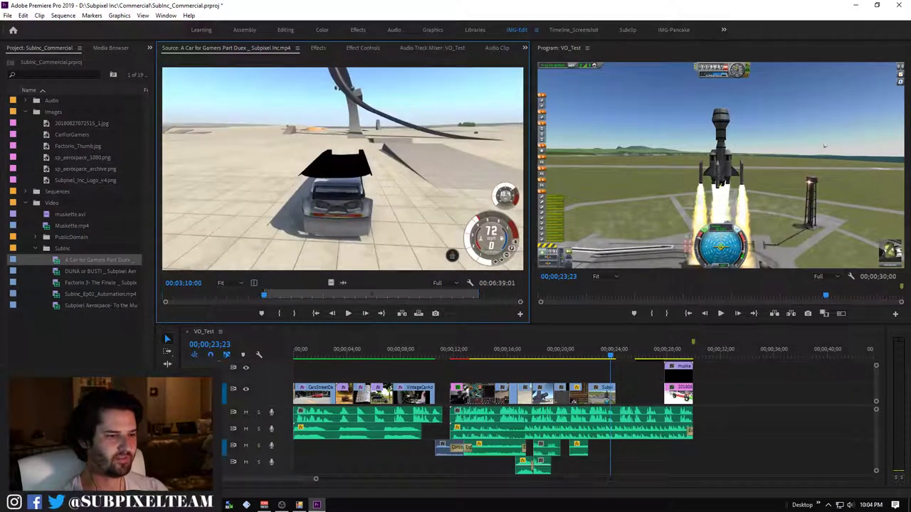
key(l)
key(k)
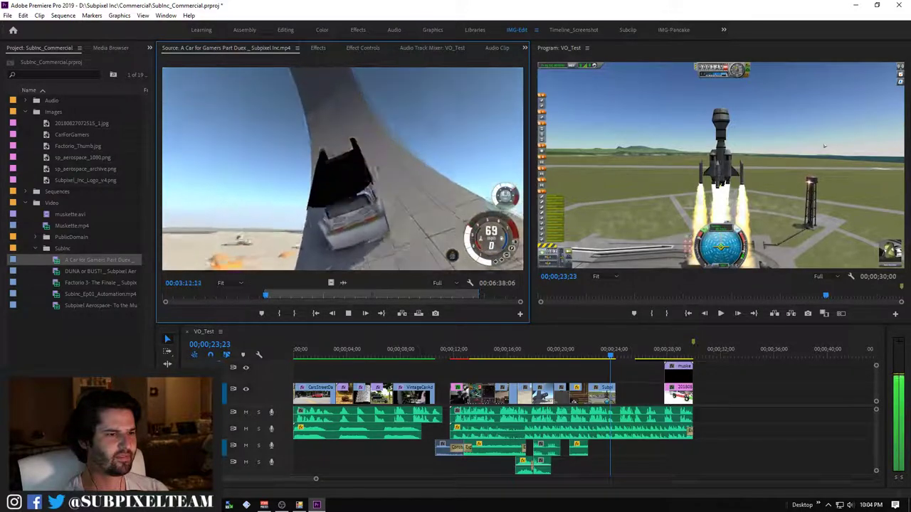
key(k)
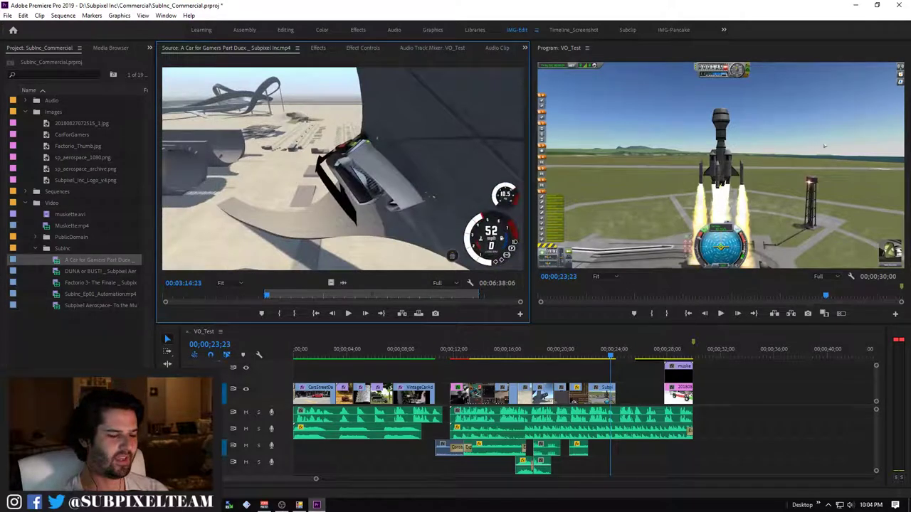
key(equal)
key(equal)
key(j)
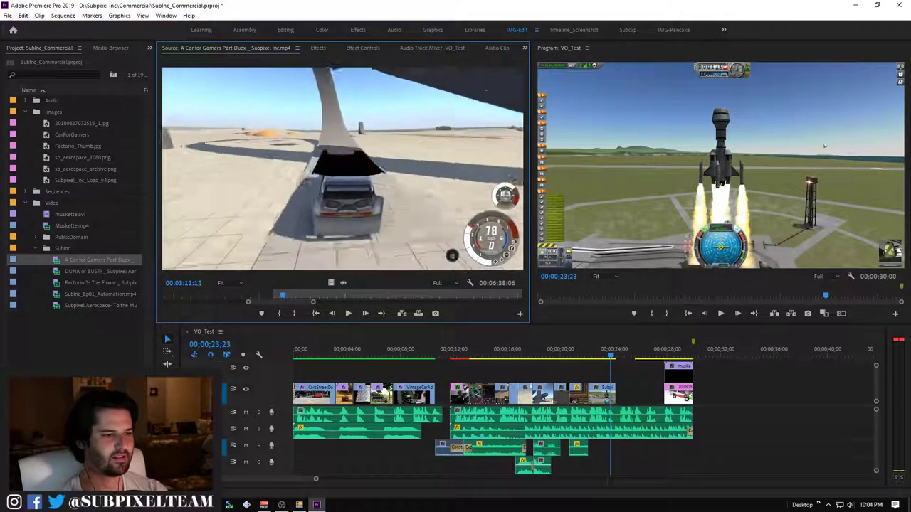
key(l)
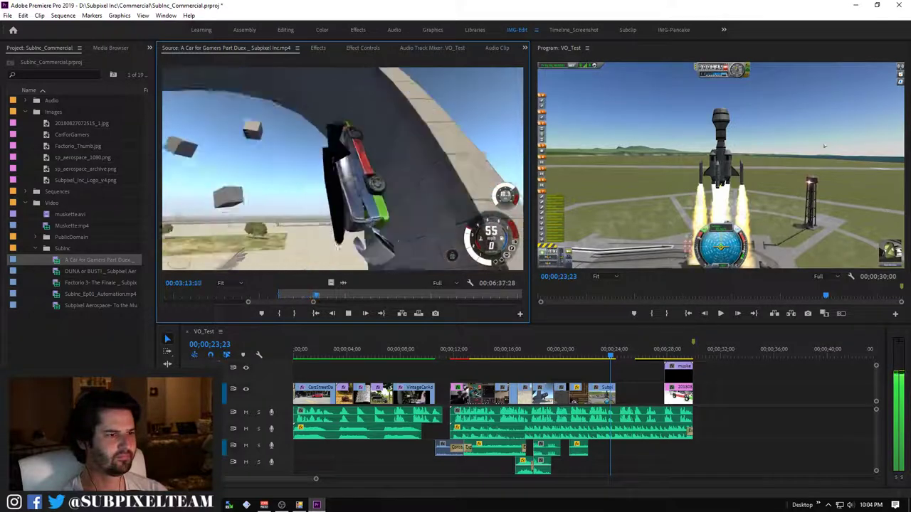
key(k)
key(o)
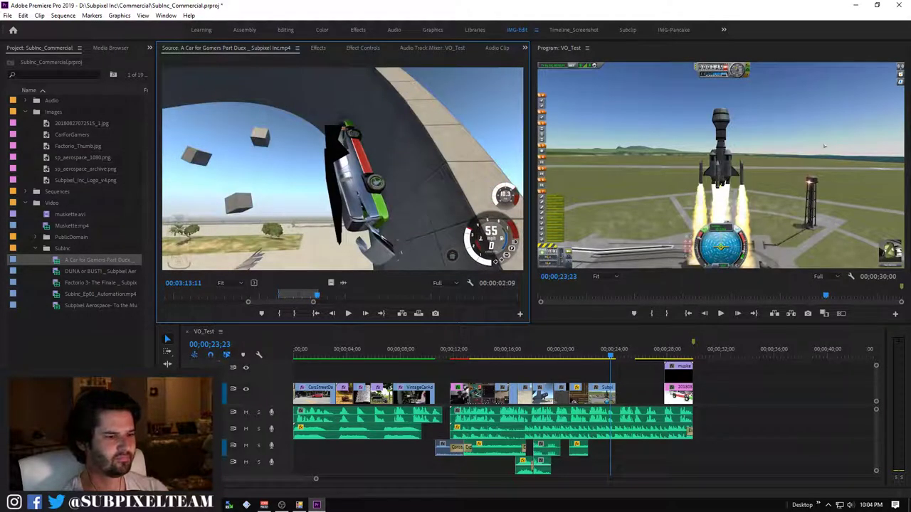
key(period)
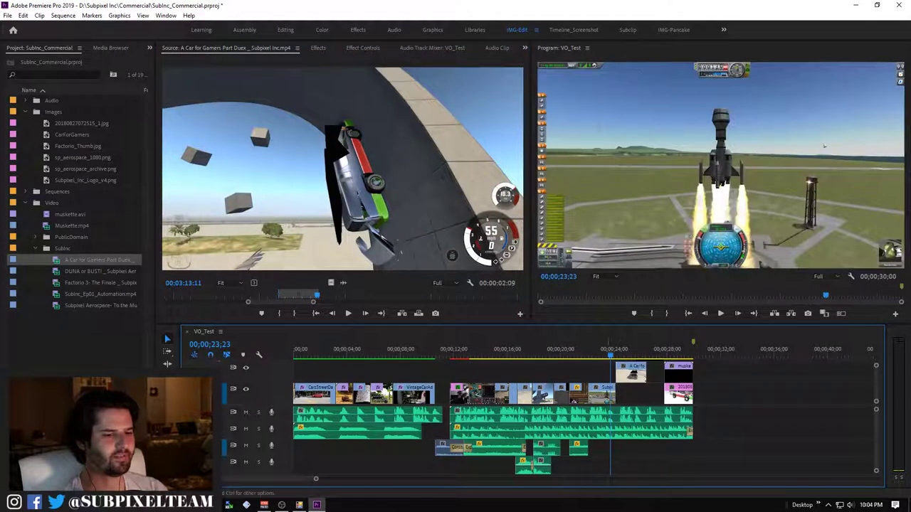
Preview the inserted car stunt in the VO_Test sequence
key(Up)
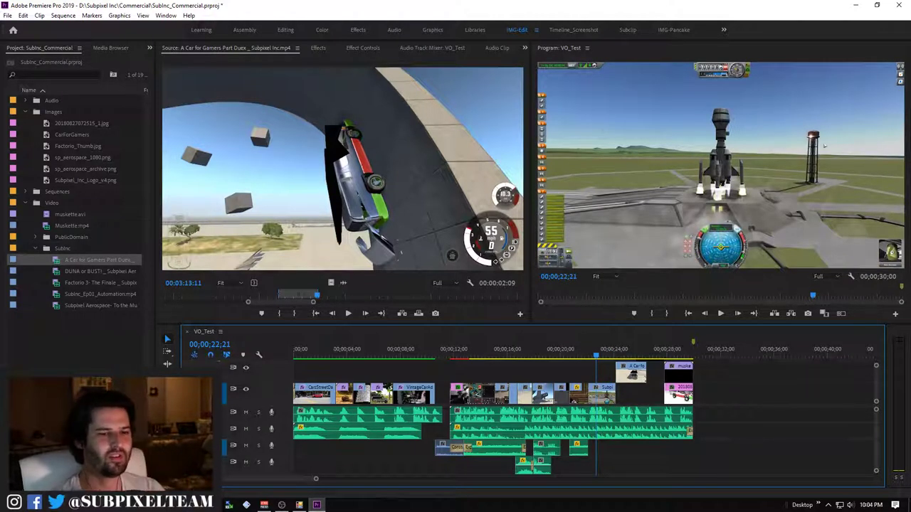
key(space)
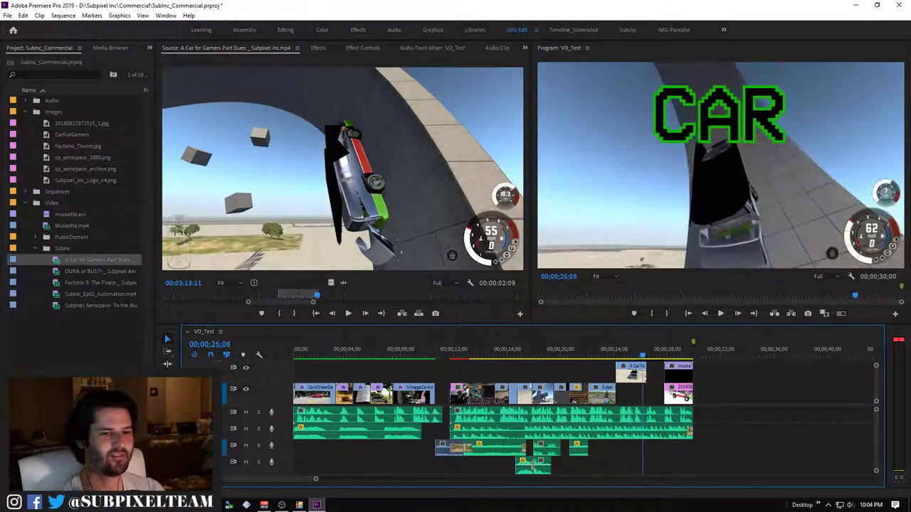
key(Left)
key(Left)
key(Left)
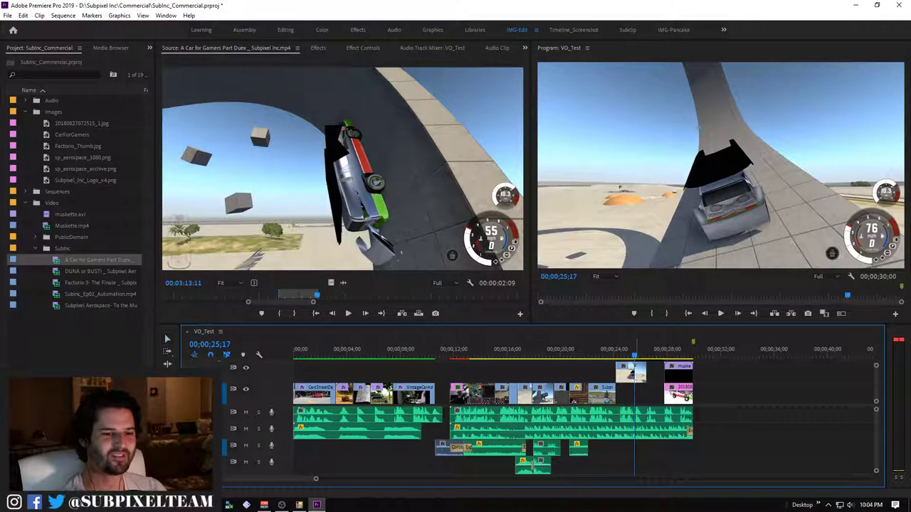
Move the short car clip from the upper track down onto the main video track
drag(626, 373, 646, 373)
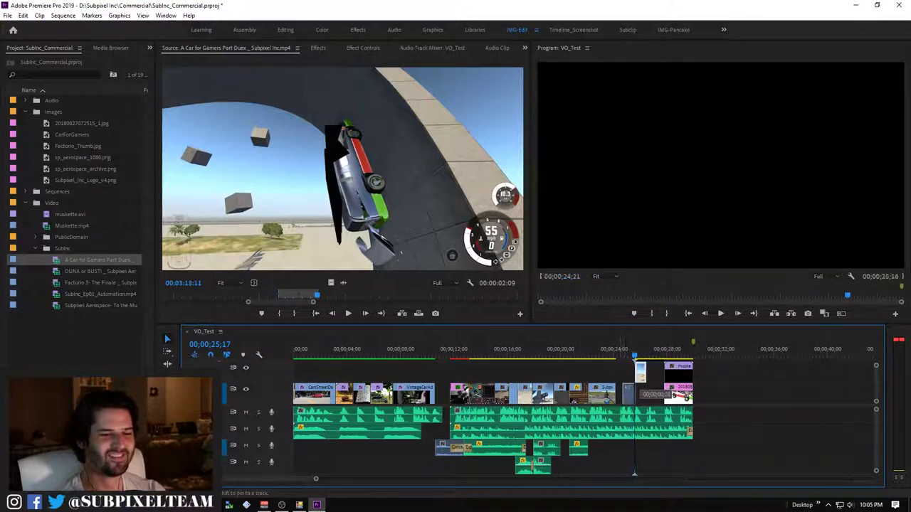
drag(640, 373, 622, 373)
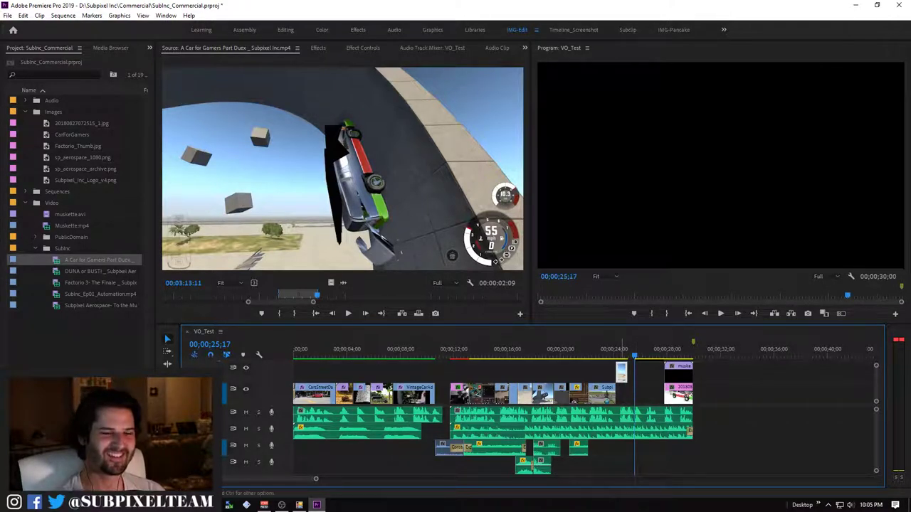
drag(622, 372, 622, 393)
key(Up)
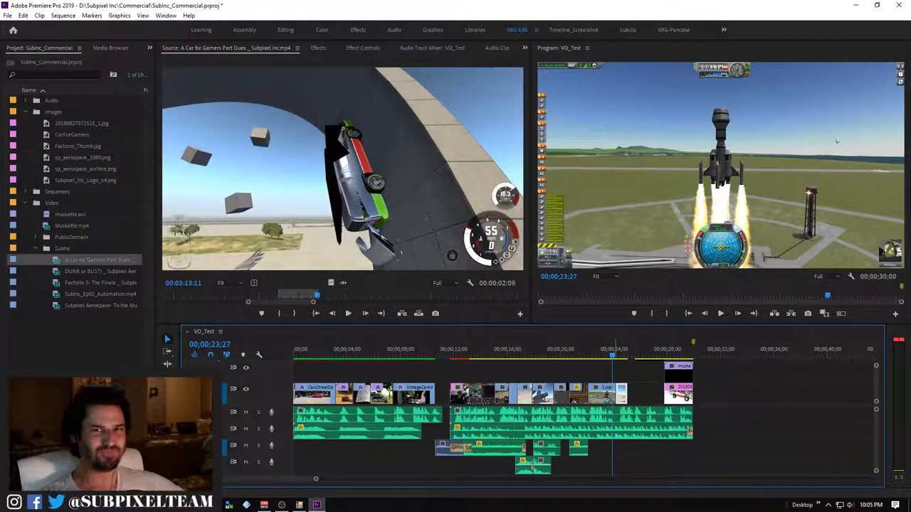
Play the new montage ending from the rocket launch and zoom the timeline in around 24 seconds
key(space)
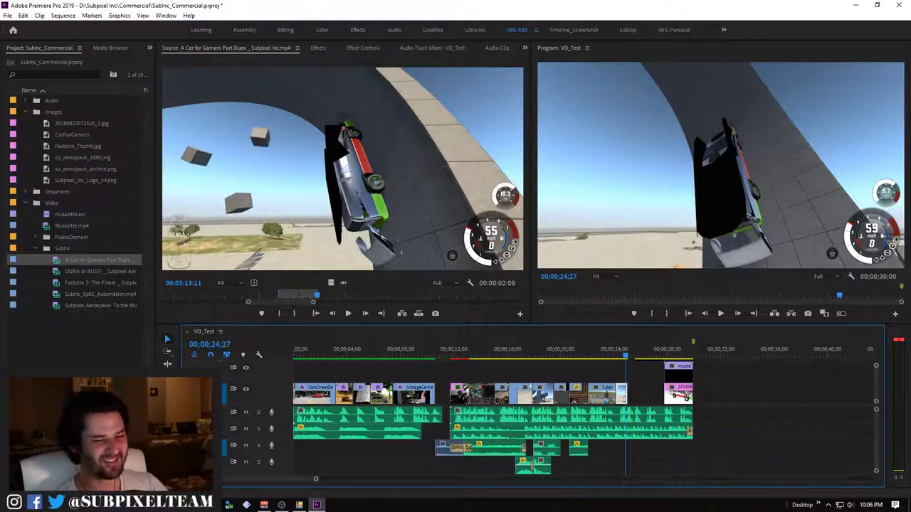
key(space)
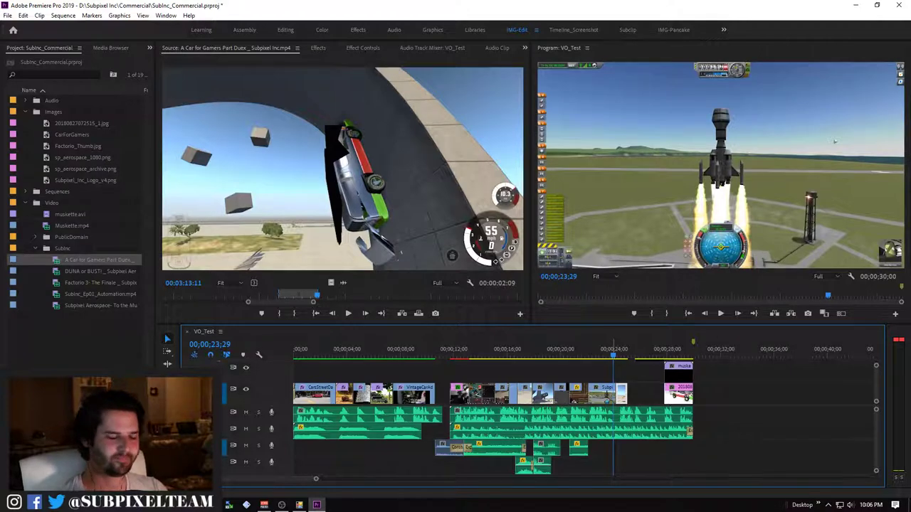
key(=)
key(=)
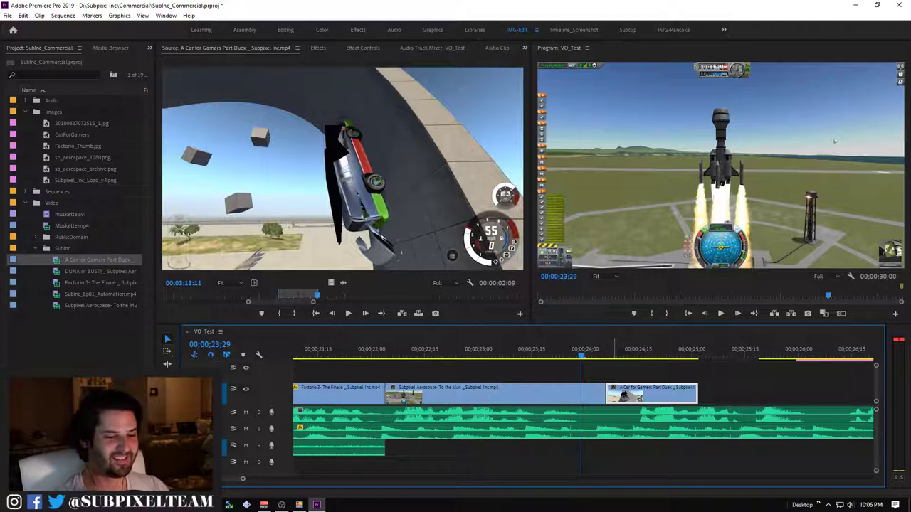
Replay the car clip and nudge it about four frames
key(space)
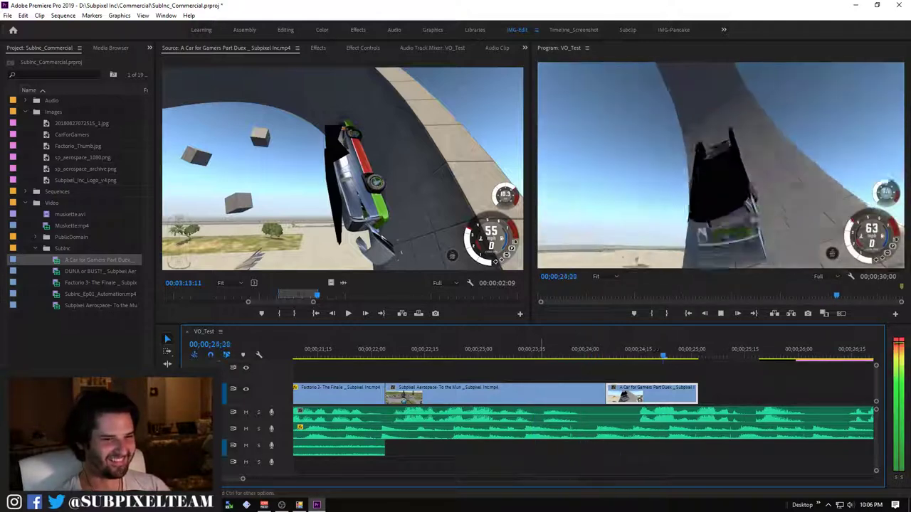
key(space)
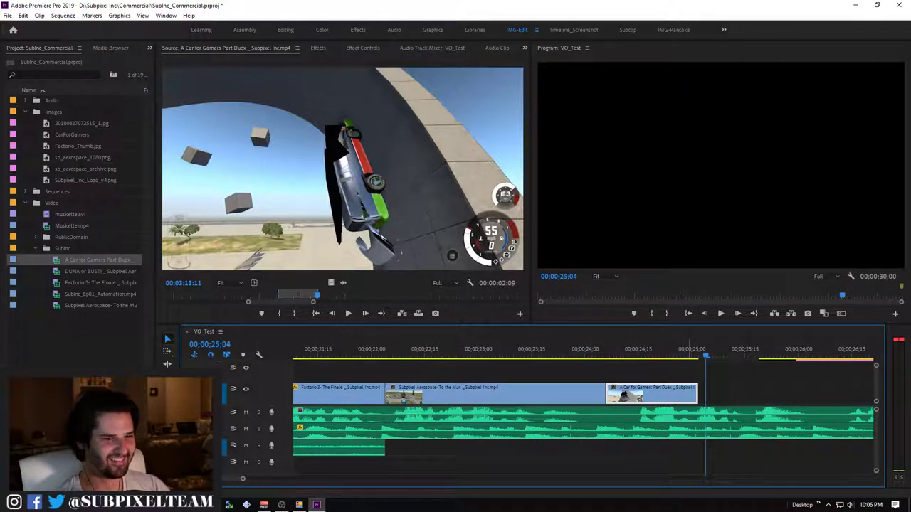
key(Up)
key(space)
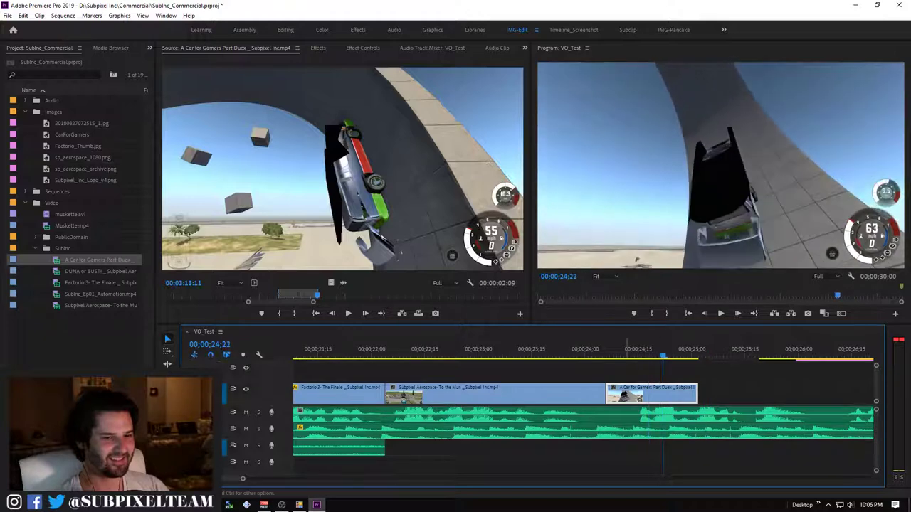
mouse_move(641, 393)
mouse_down()
mouse_move(655, 393)
mouse_move(637, 393)
mouse_up()
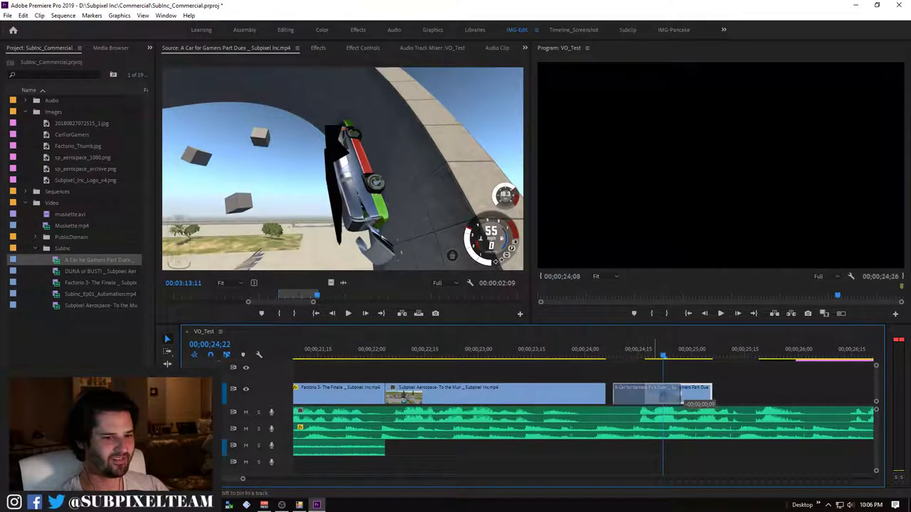
key(shift+k)
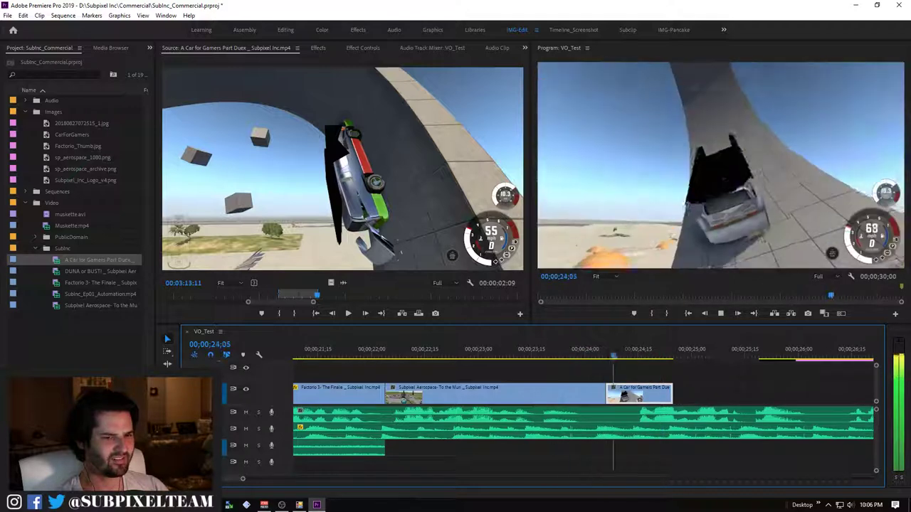
Trim the Aerospace clip and slide the car clip left to close the gap
drag(640, 394, 506, 396)
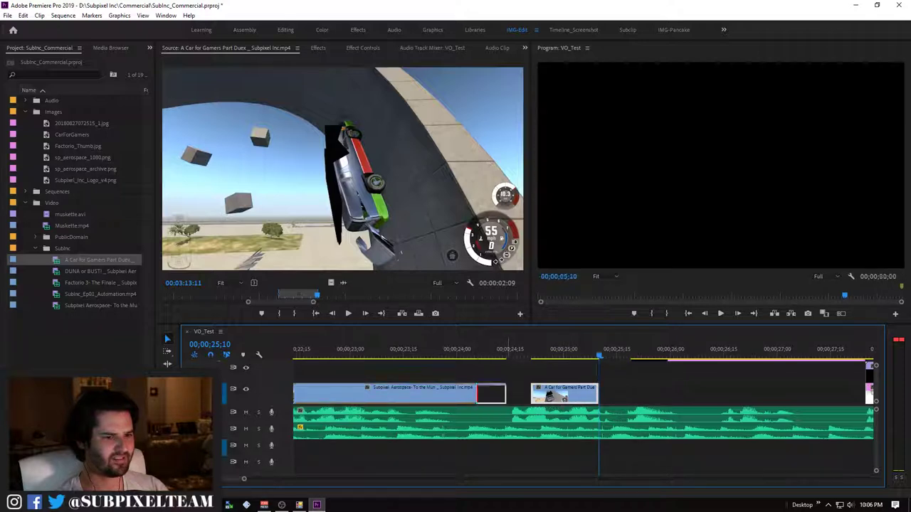
drag(565, 393, 540, 395)
key(shift+k)
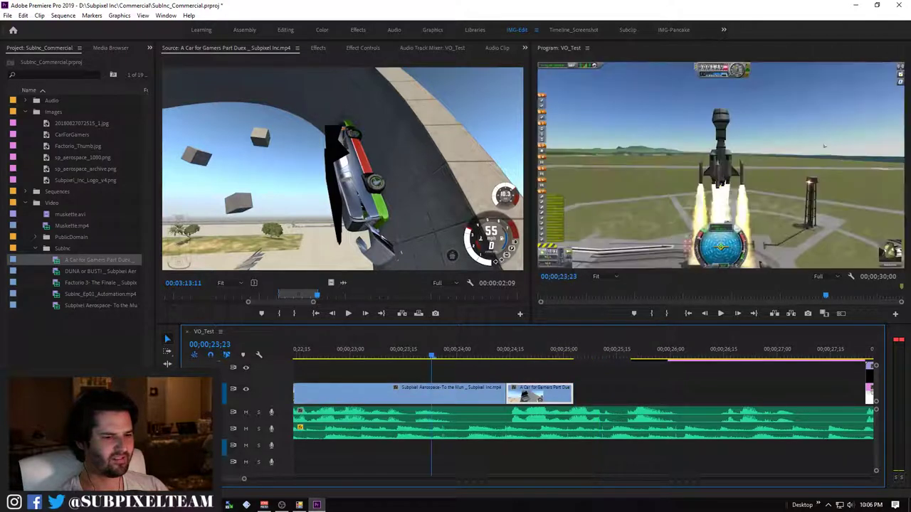
key(space)
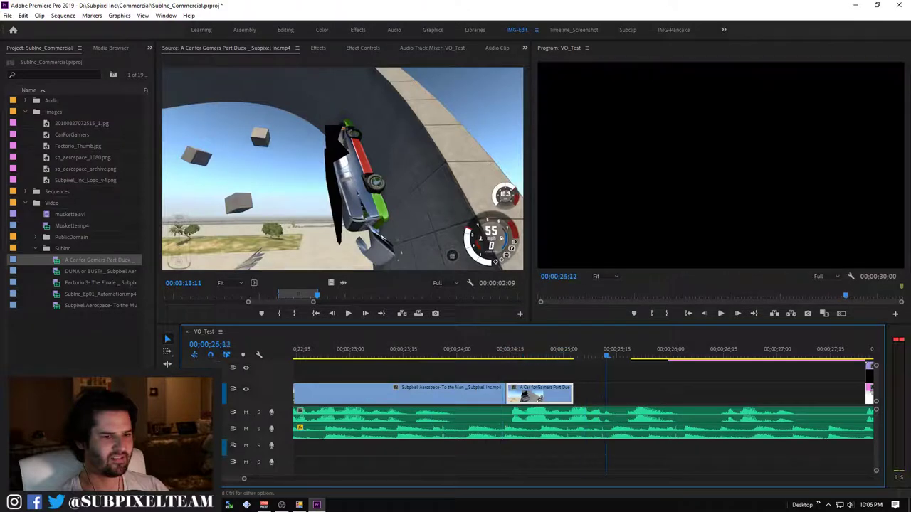
Extend the car clip's end to about 25 seconds and play it into the CAR title
click(563, 349)
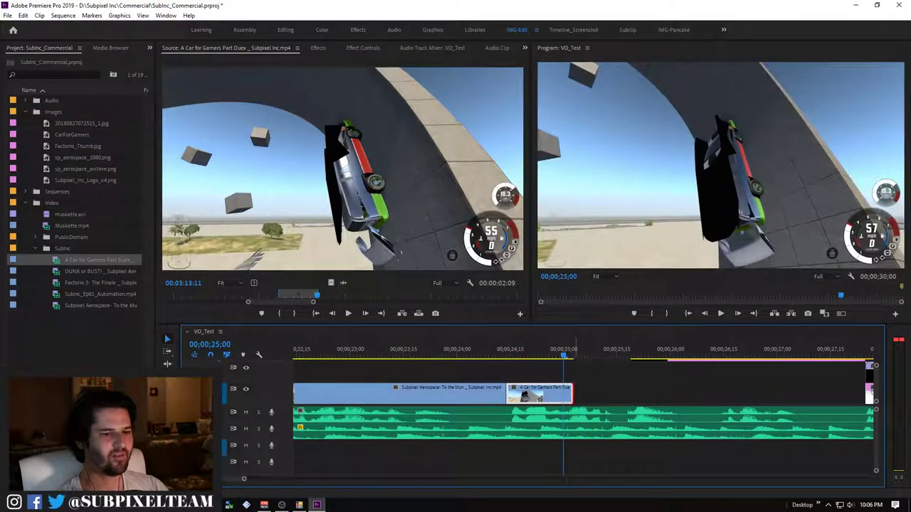
drag(573, 395, 594, 396)
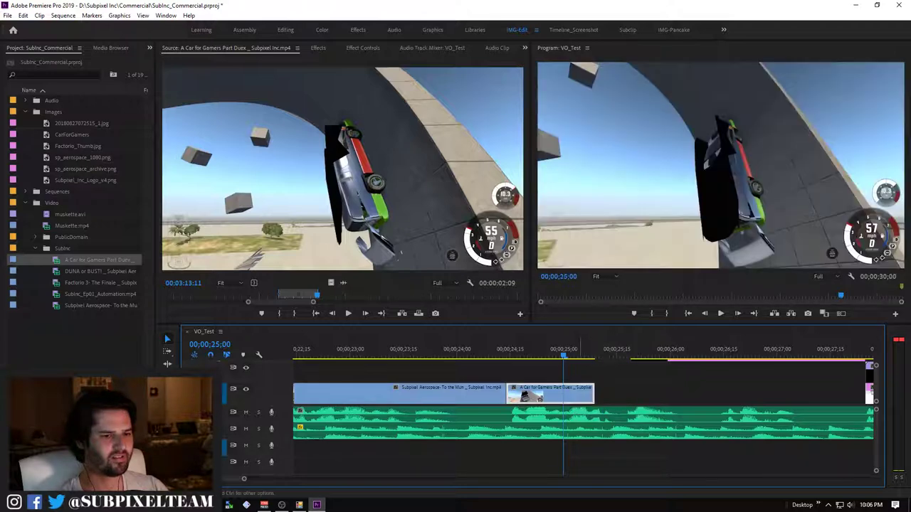
key(space)
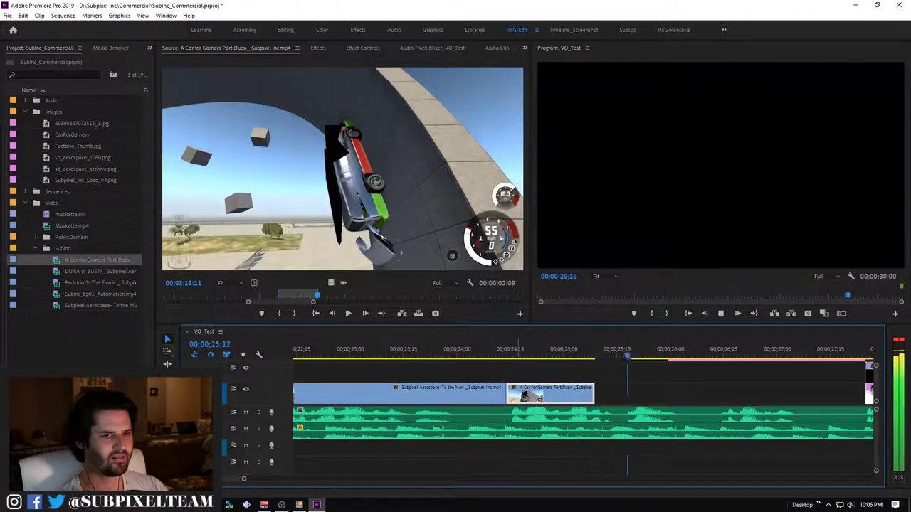
key(space)
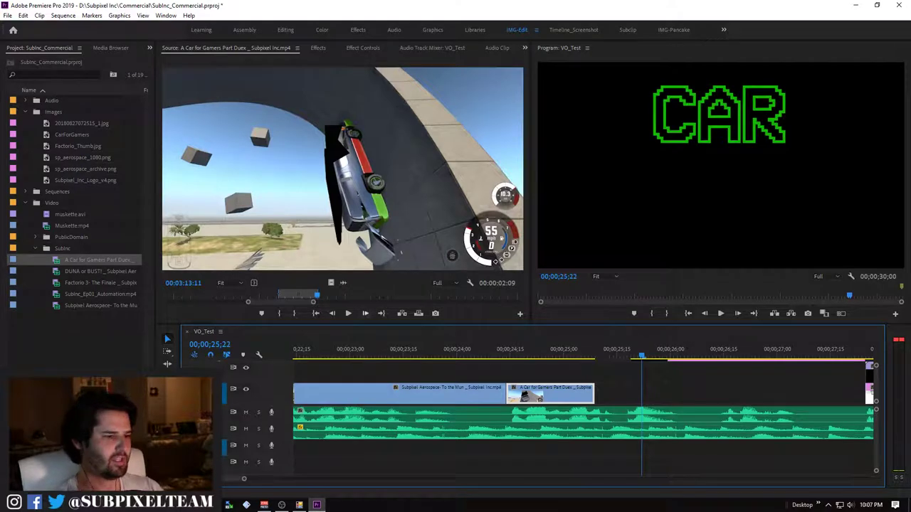
key(space)
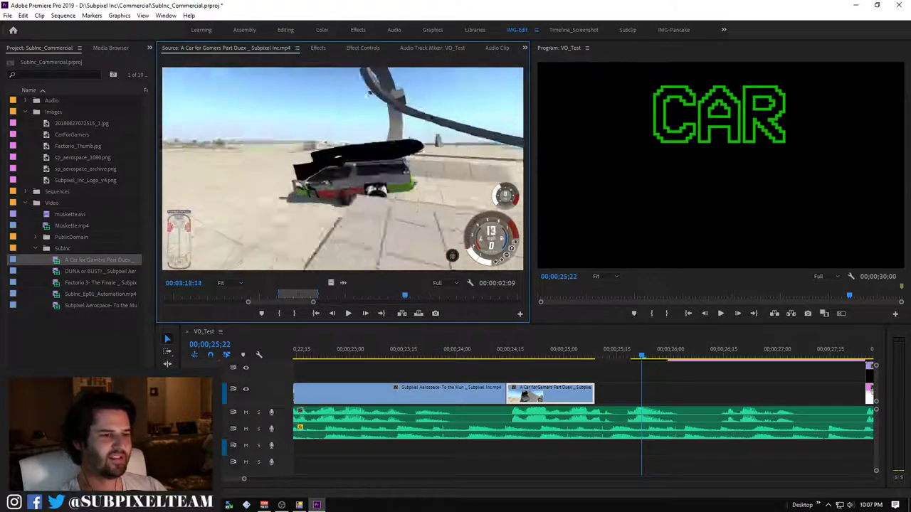
Jump to 03:16:26 in the raw car footage and shuttle through it with the source ruler zoomed out
key(grave)
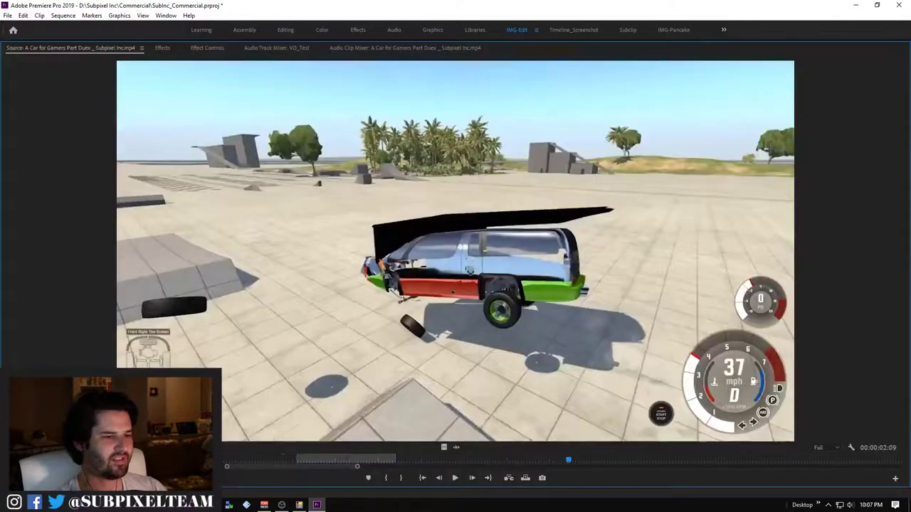
key(grave)
click(350, 295)
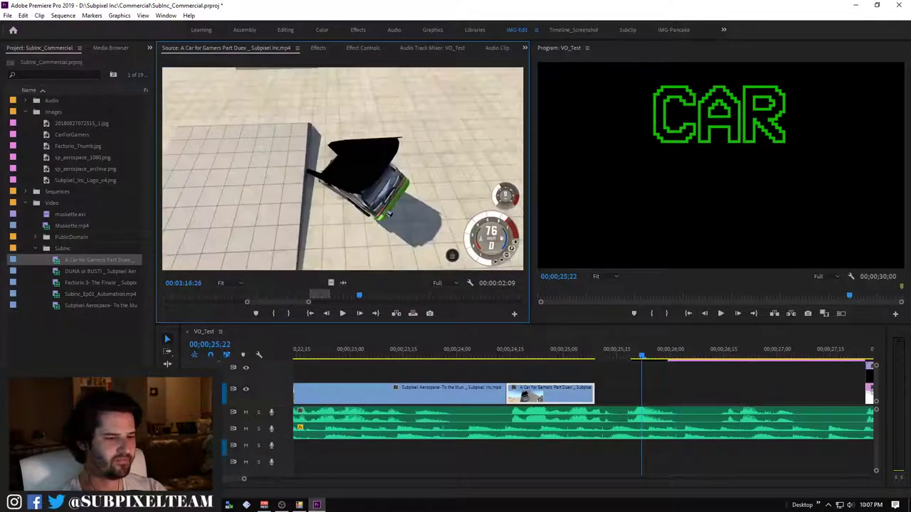
key(l)
key(l)
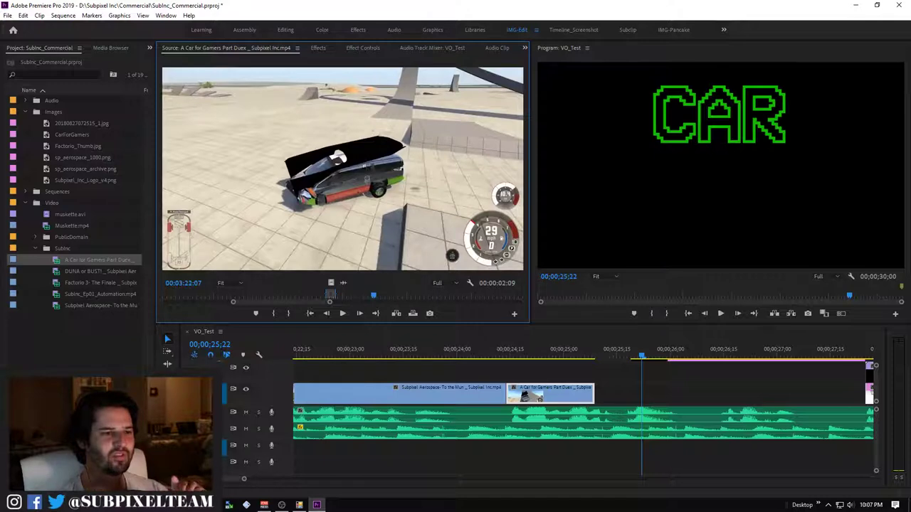
key(l)
key(l)
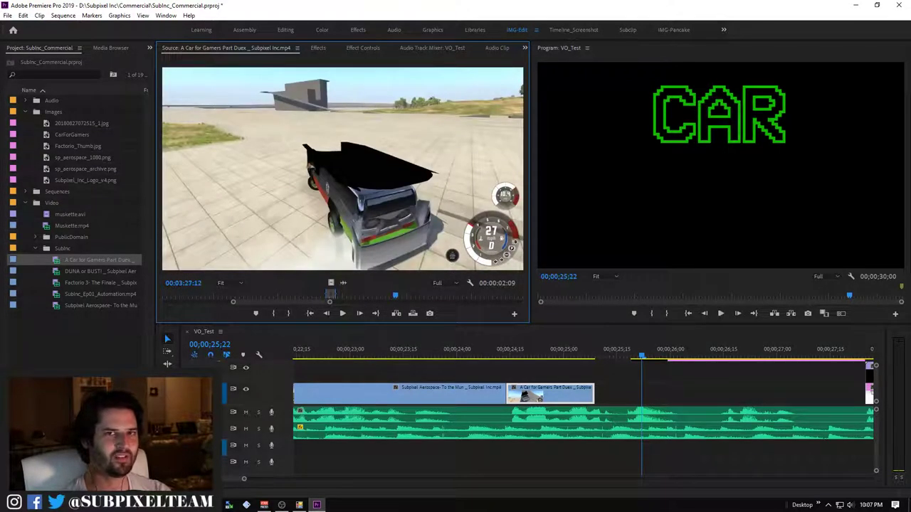
key(l)
key(l)
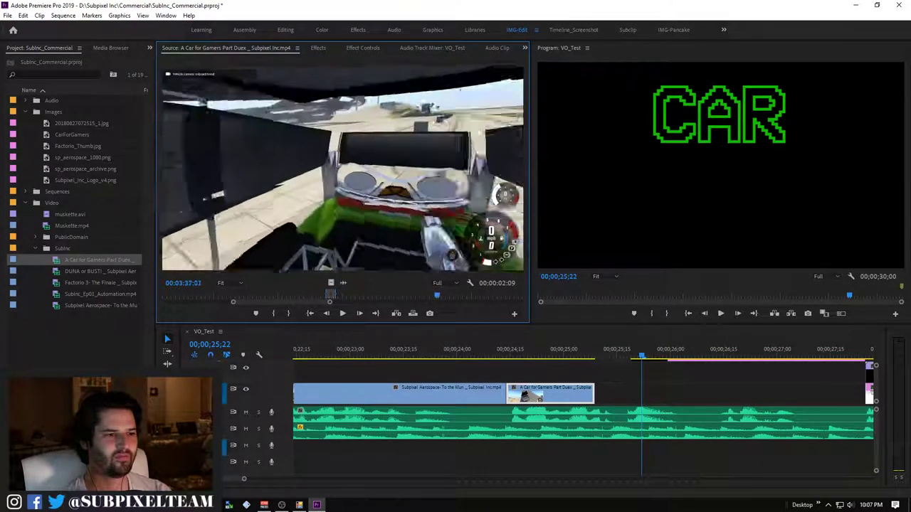
key(l)
key(l)
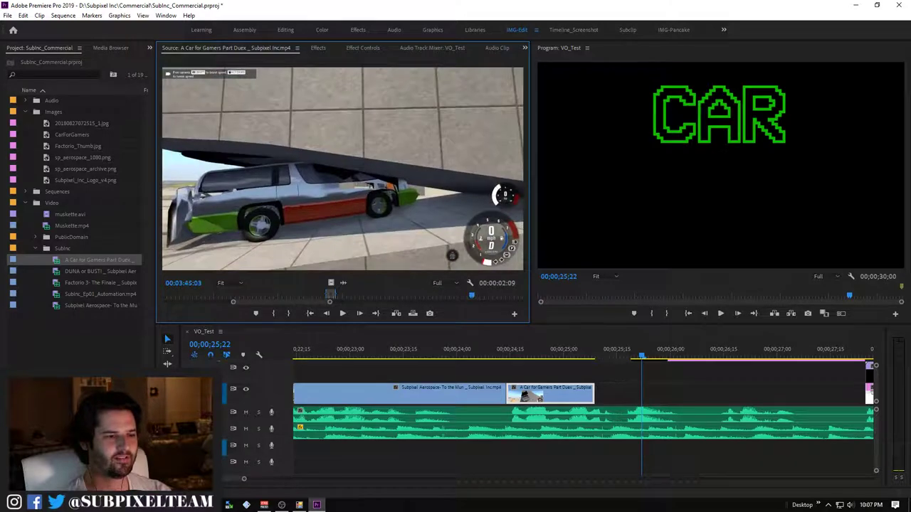
key(k)
key(minus)
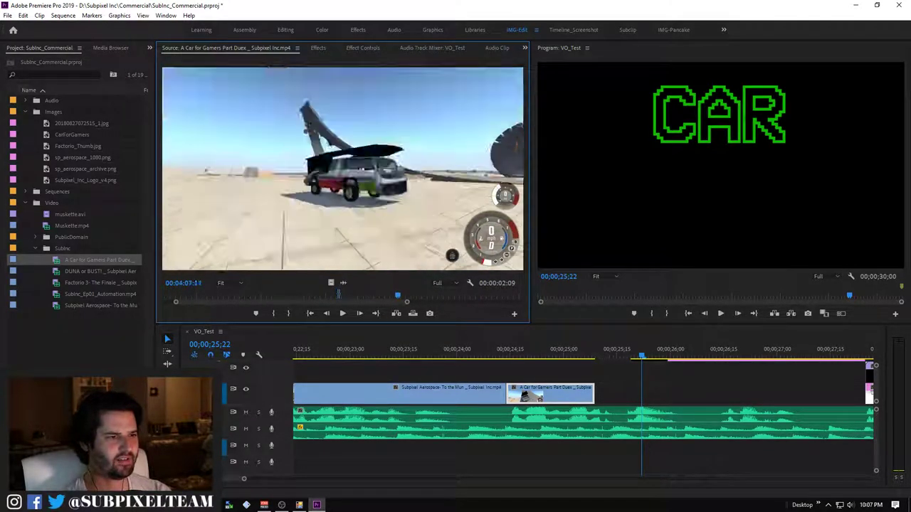
key(j)
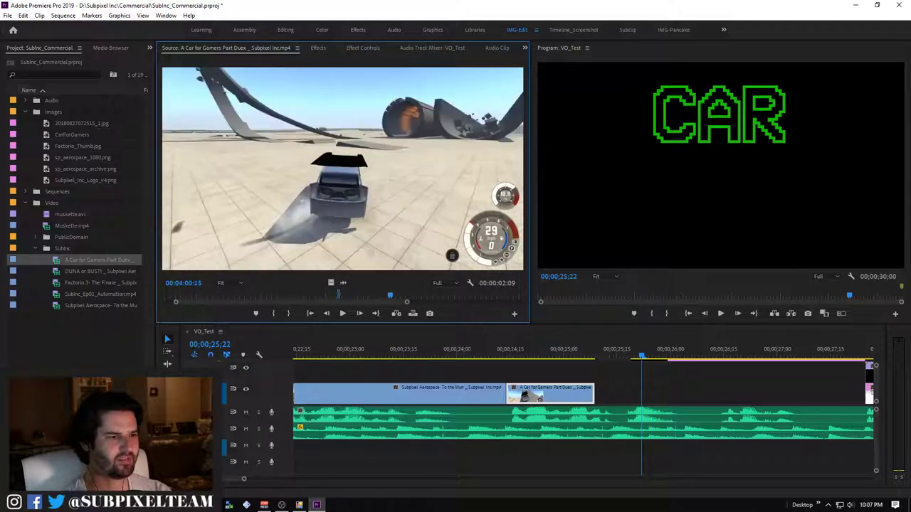
key(j)
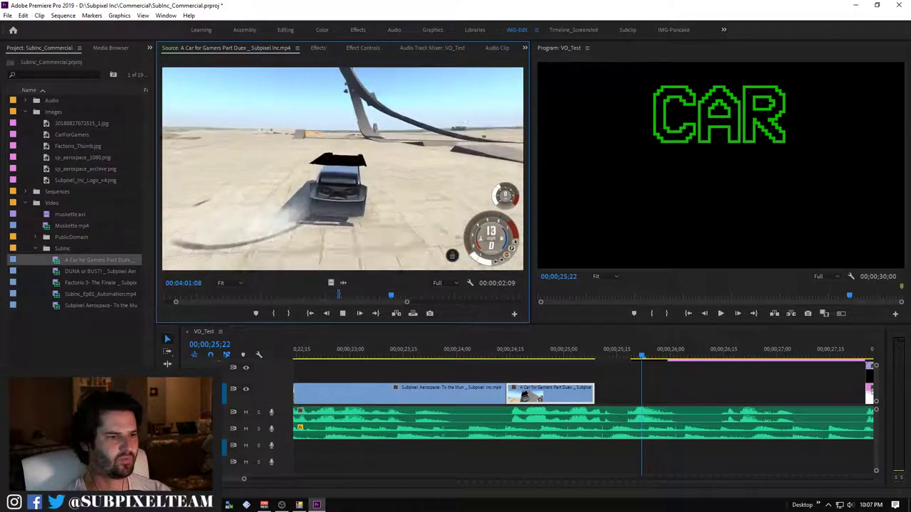
Step past the test title to the ramp jump and crash, then clear the old In and Out marks
key(l)
key(l)
key(l)
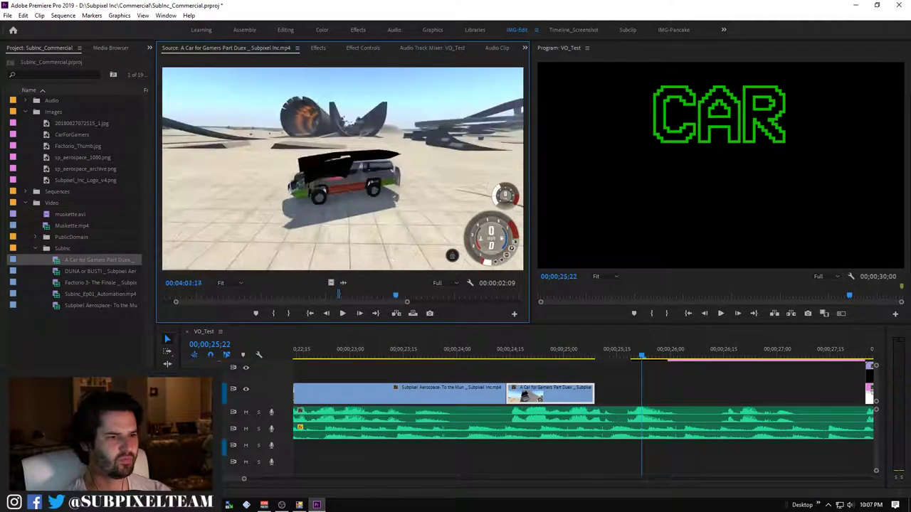
key(k)
key(l)
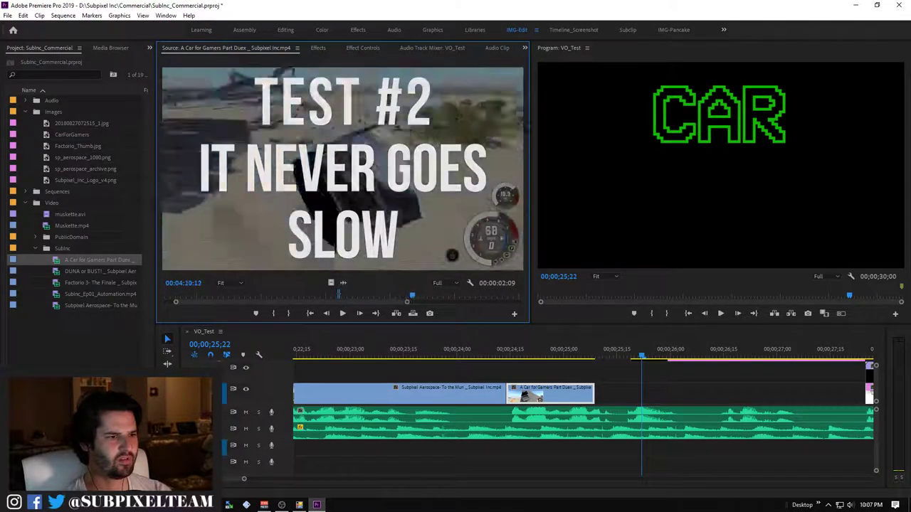
key(k)
key(l)
key(l)
key(l)
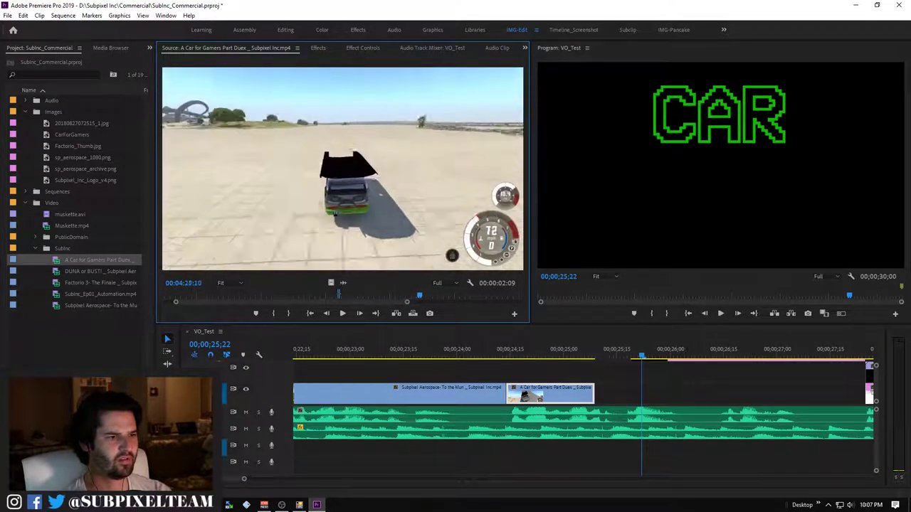
key(k)
key(l)
key(l)
key(l)
key(k)
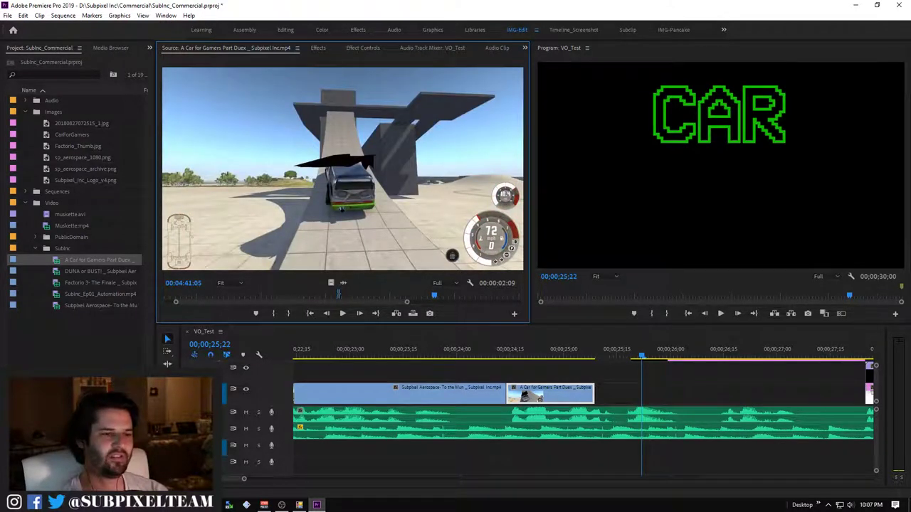
key(l)
key(l)
key(l)
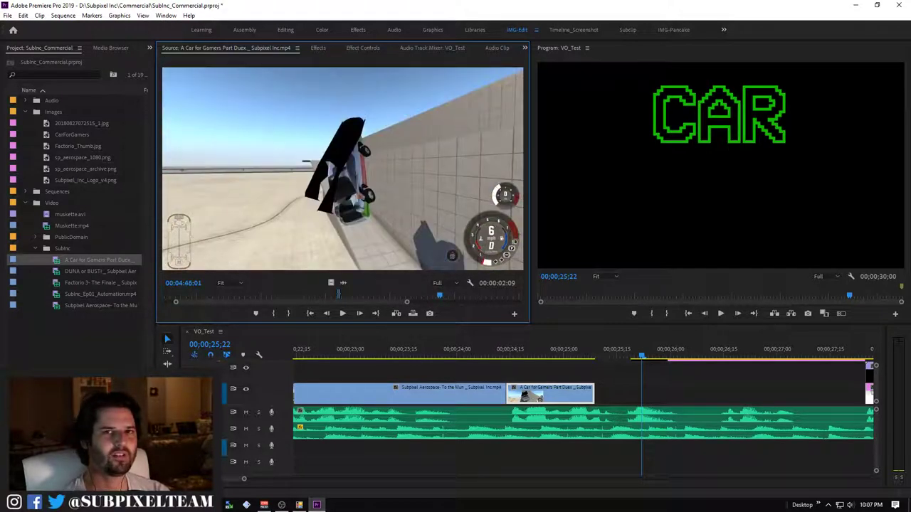
key(l)
key(l)
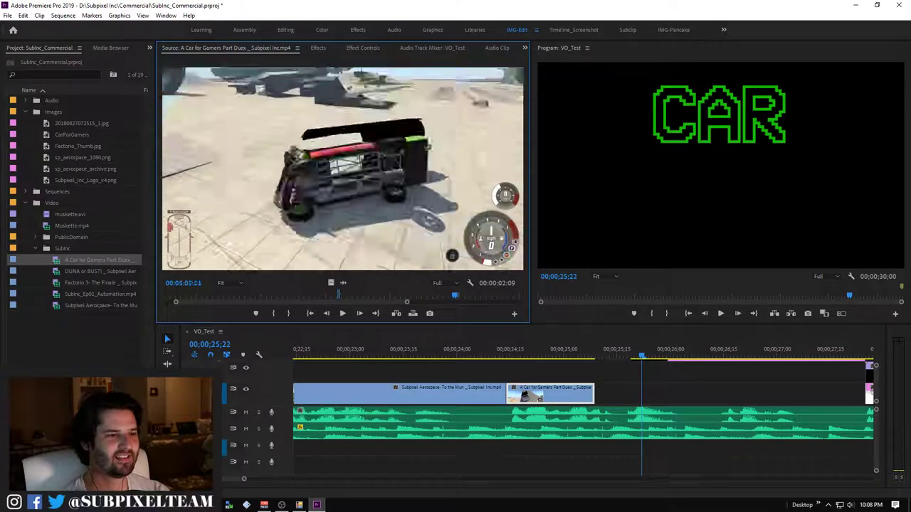
key(j)
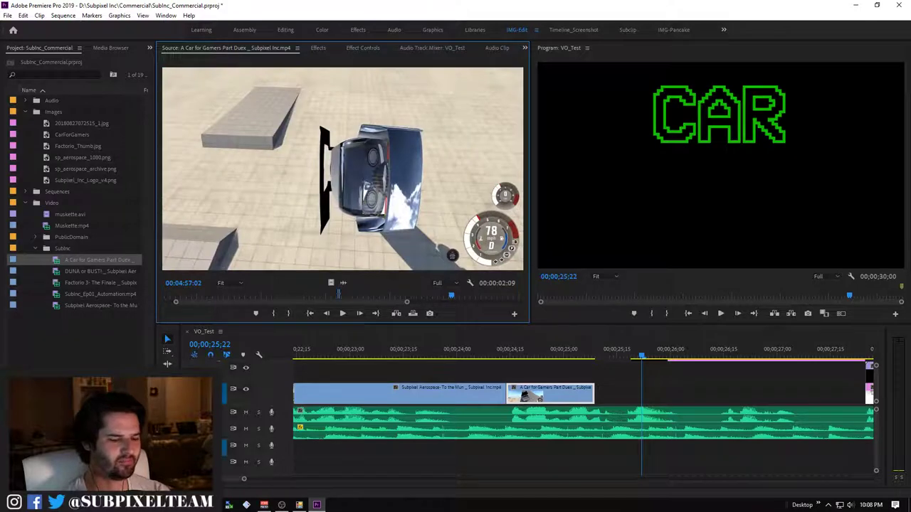
key(l)
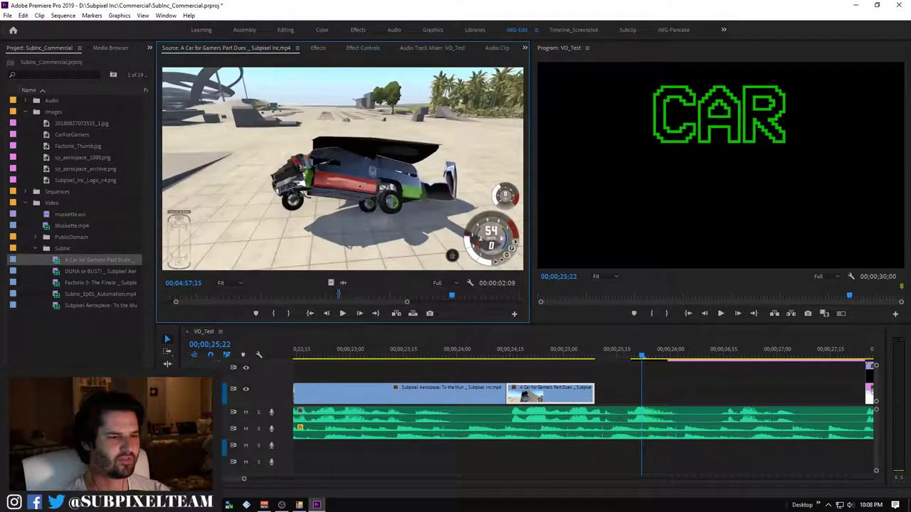
key(ctrl+shift+x)
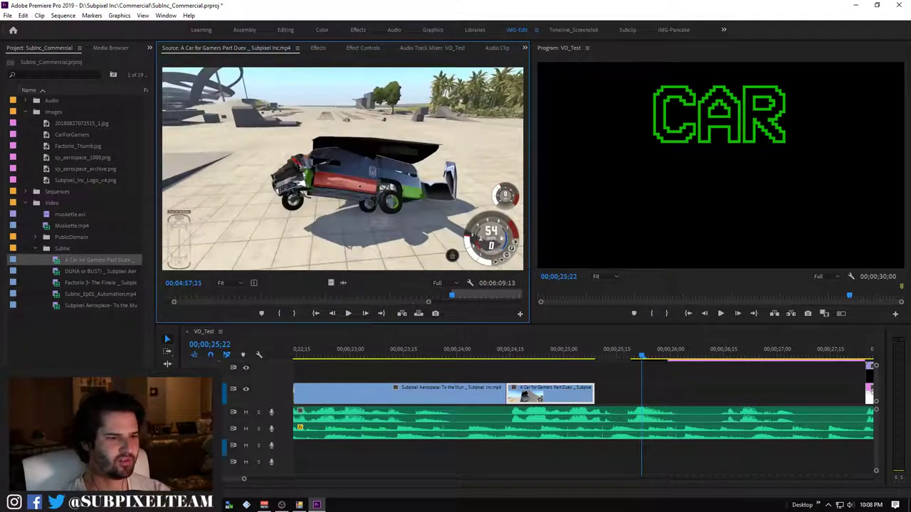
Mark the end of the 1;19 crash range and add it to the sequence after the first car clip
key(l)
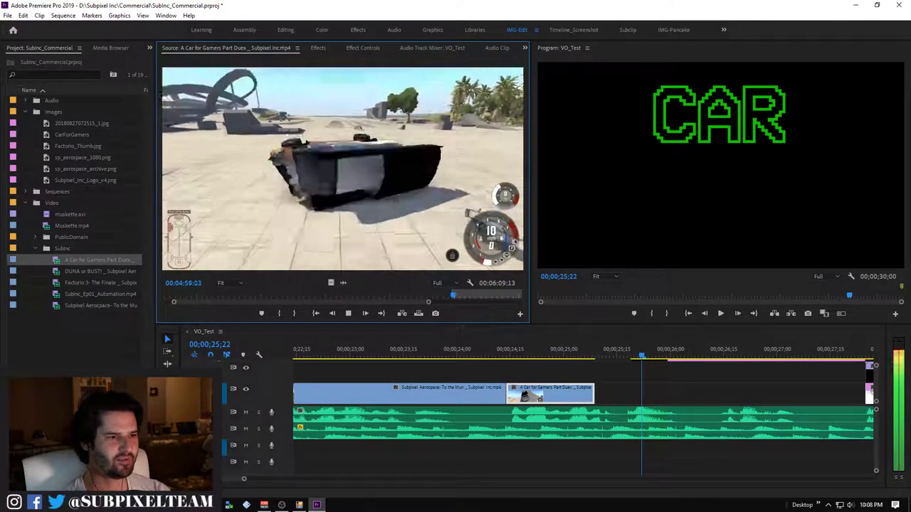
key(o)
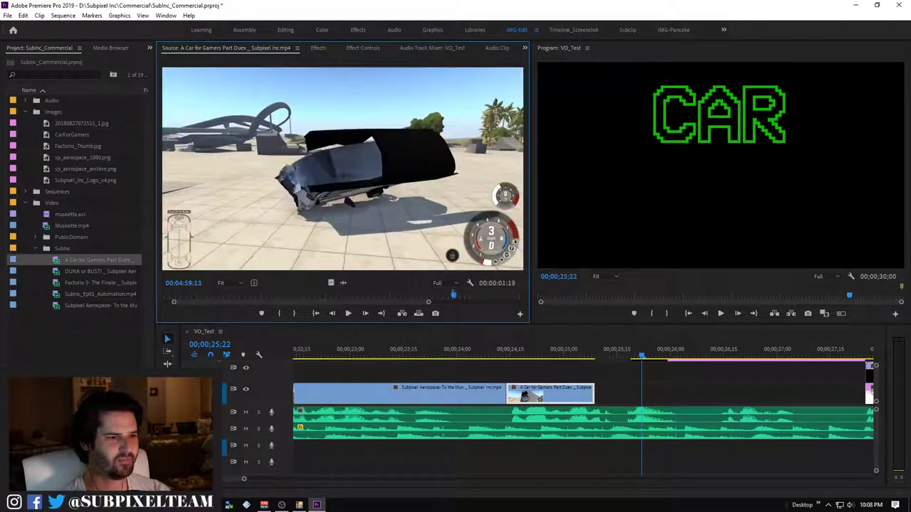
key(.)
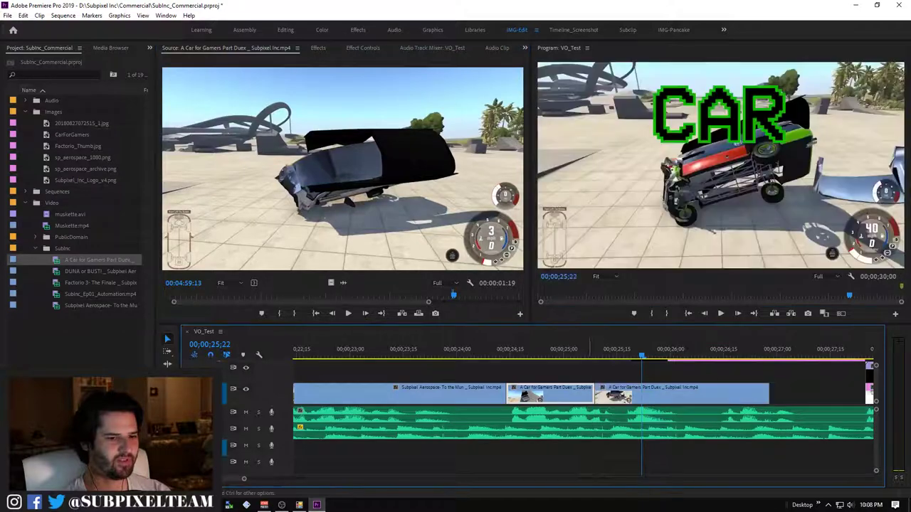
Lengthen the crash clip so CAR 4GAMERS plays over it, then zoom the timeline out
key(space)
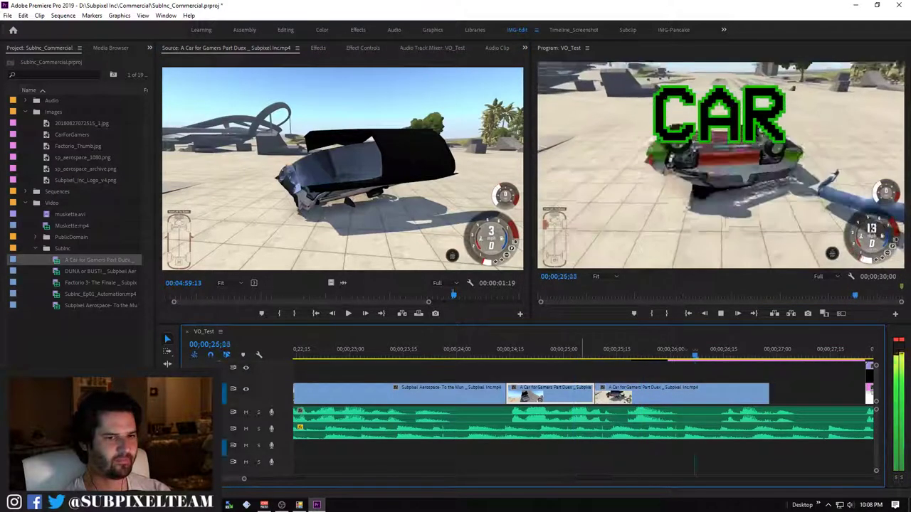
key(space)
key(space)
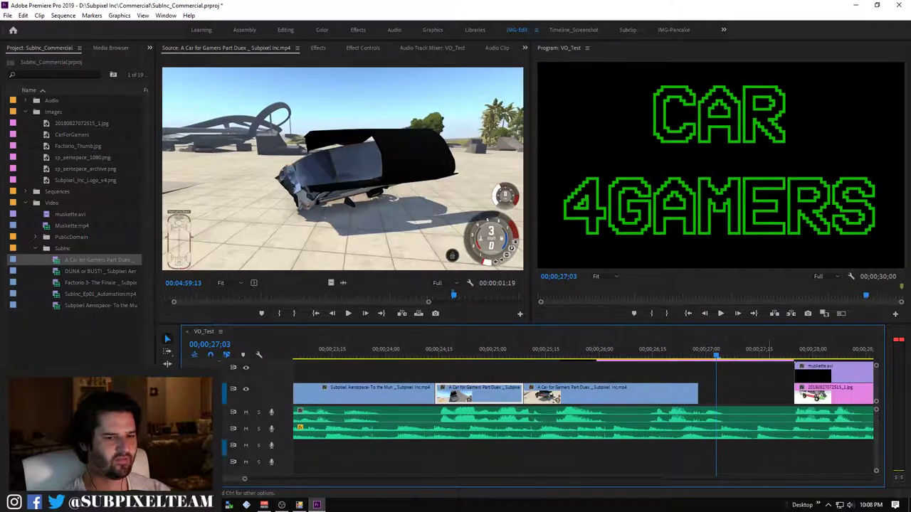
drag(699, 393, 794, 395)
click(514, 350)
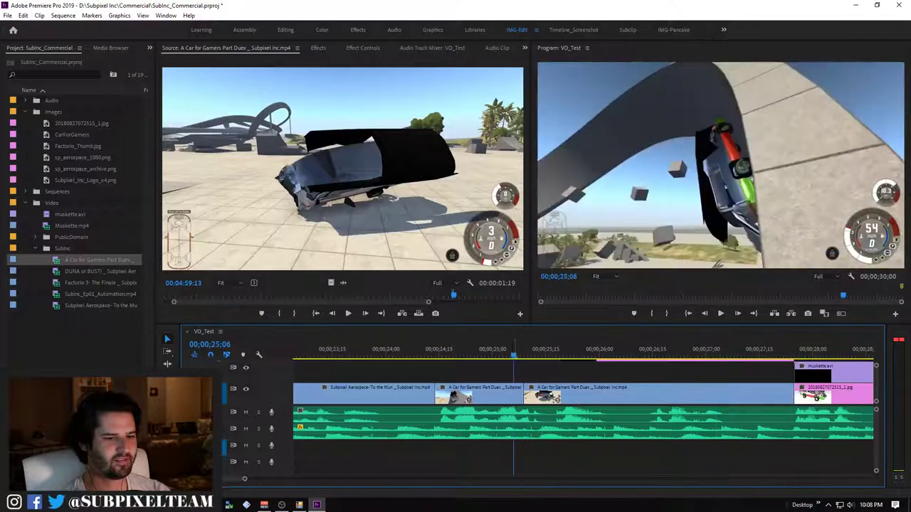
key(space)
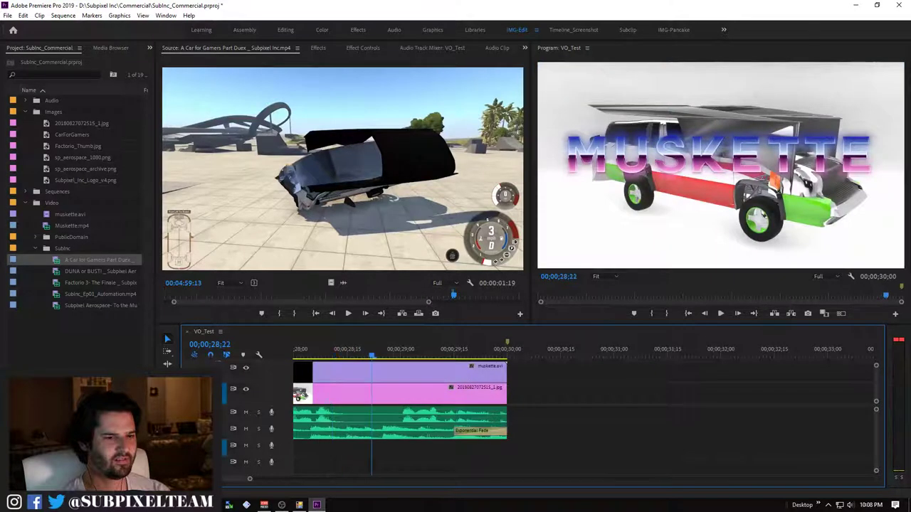
key(minus)
key(minus)
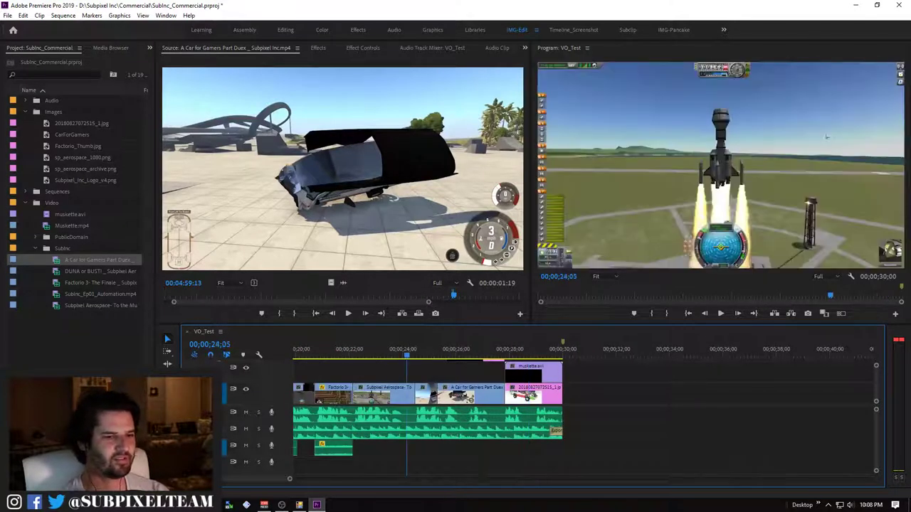
key(grave)
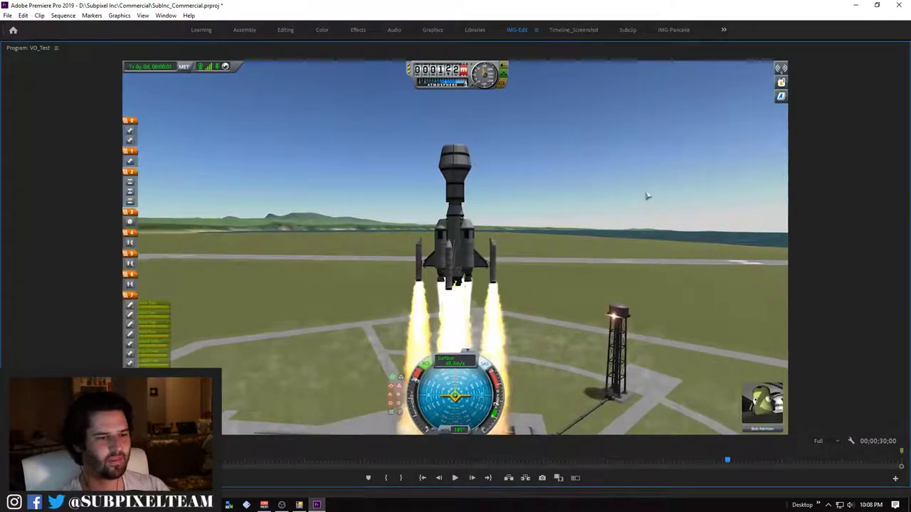
key(grave)
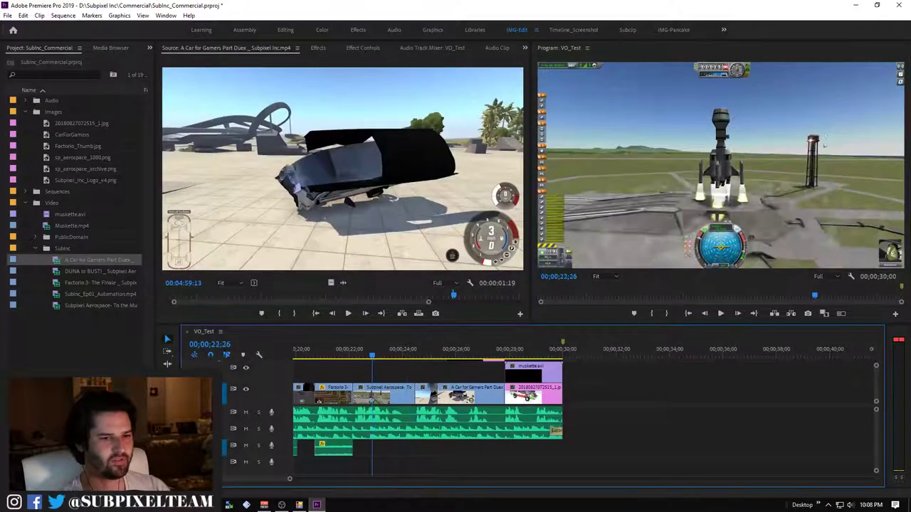
key(grave)
key(space)
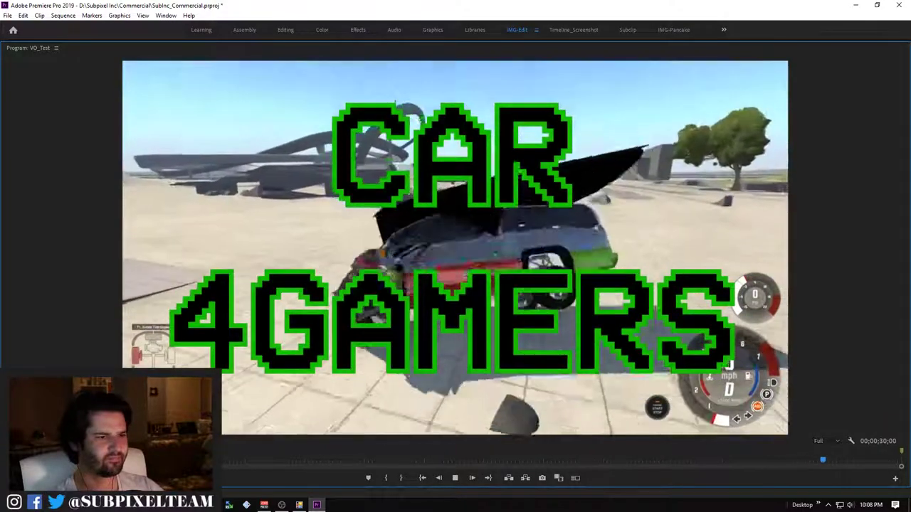
key(space)
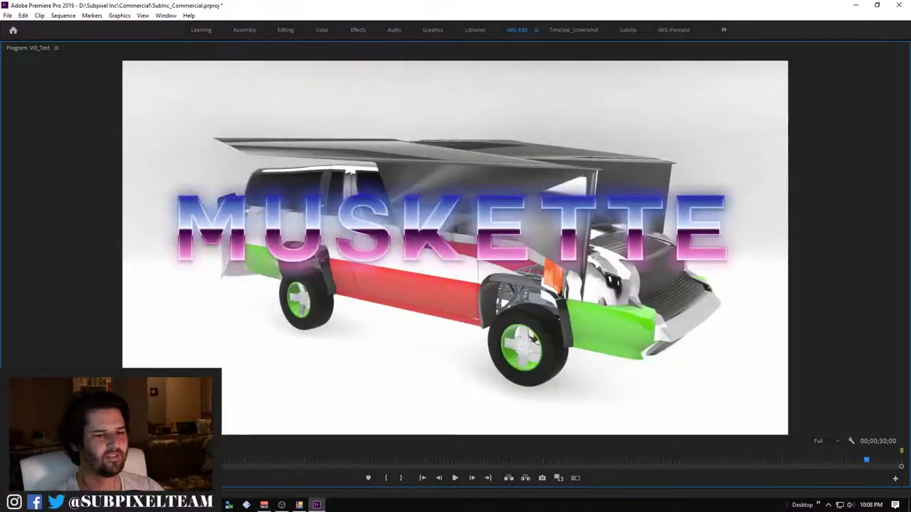
click(467, 348)
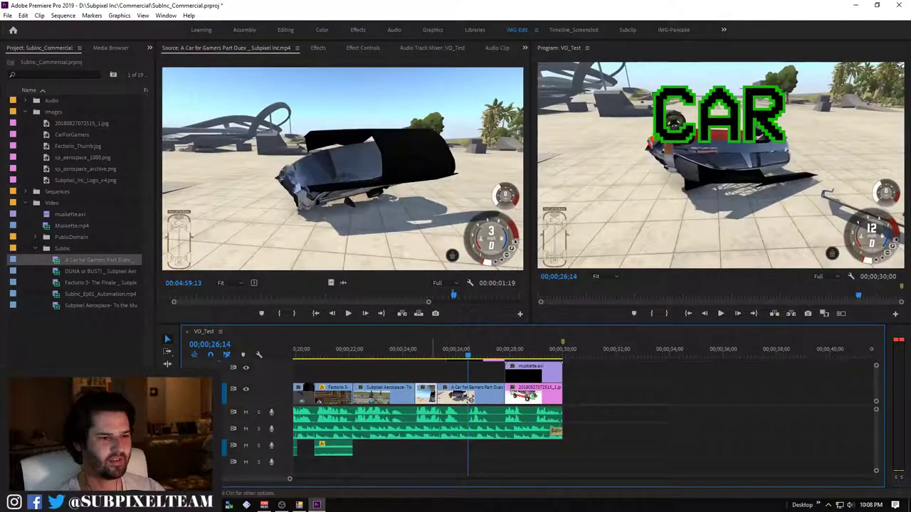
Delete the short clip before the car clip and butt the car clip against the previous clip
key(Delete)
key(Up)
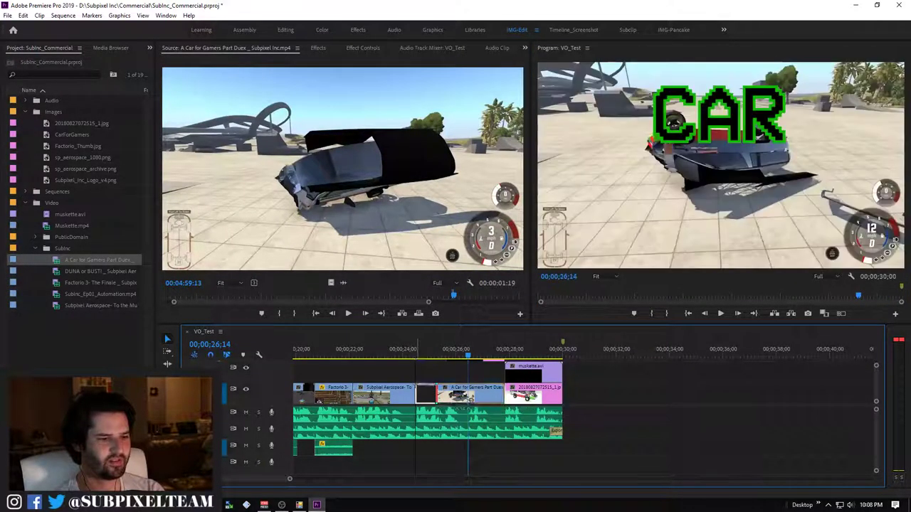
key(shift+Delete)
key(space)
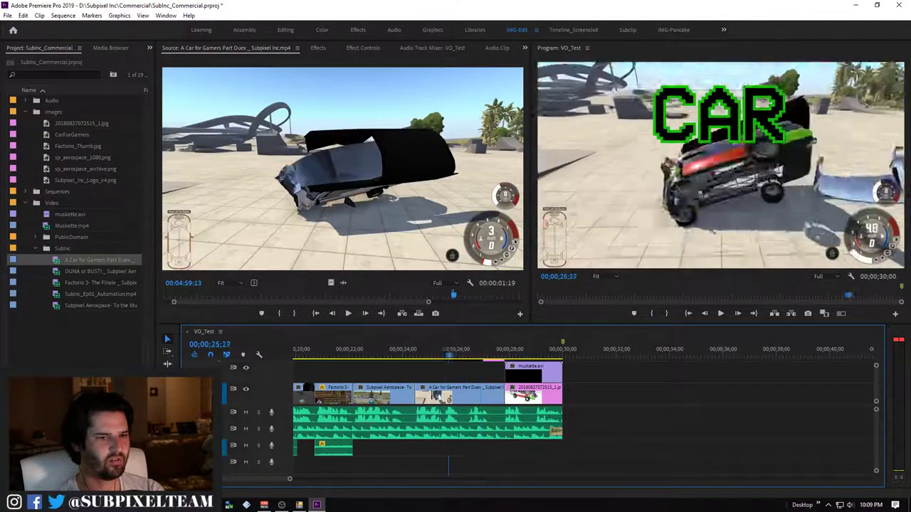
key(ctrl+z)
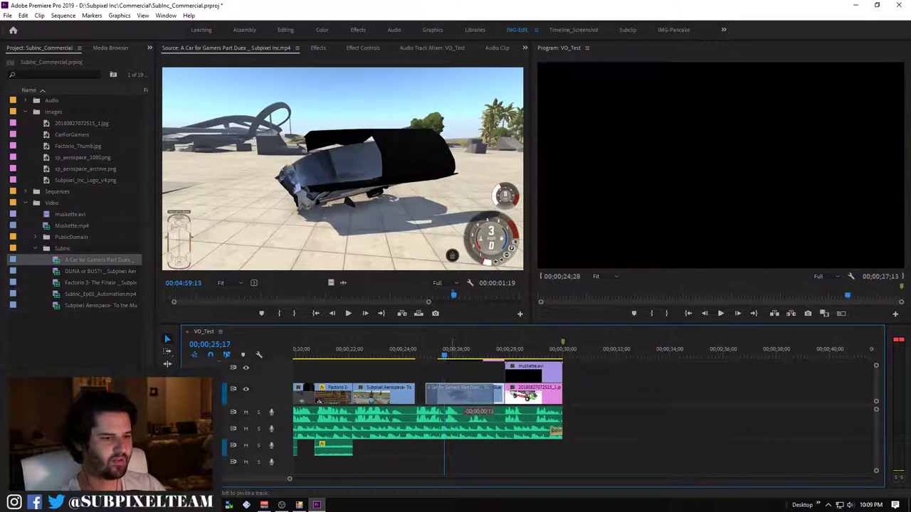
drag(462, 394, 441, 394)
key(space)
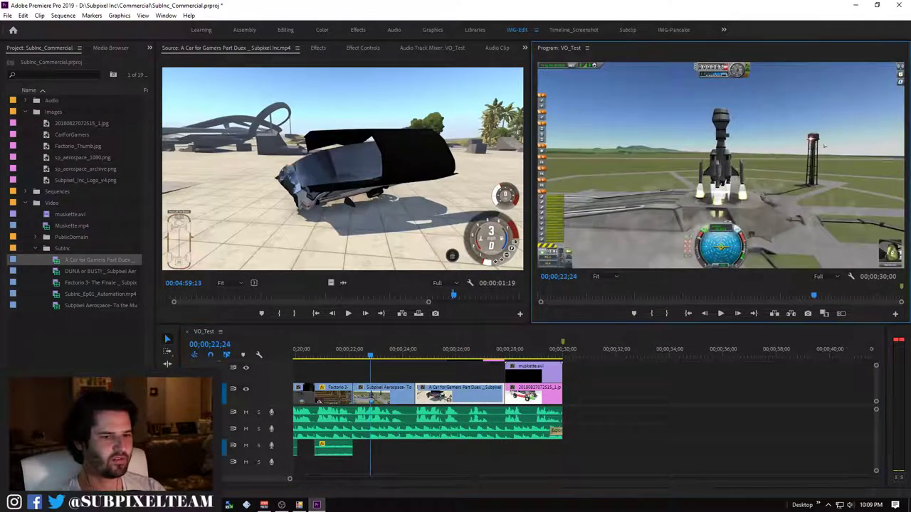
Play the commercial full-window, restore the normal layout and save the project
key(grave)
key(space)
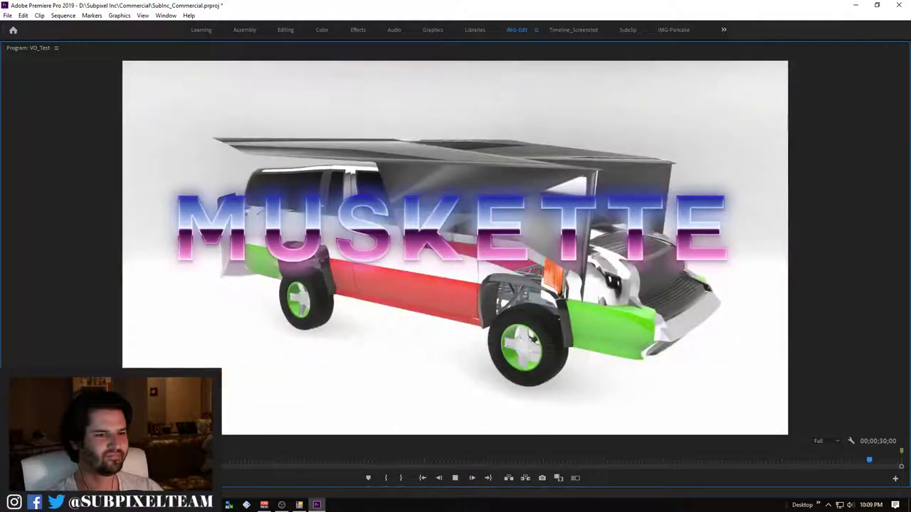
key(grave)
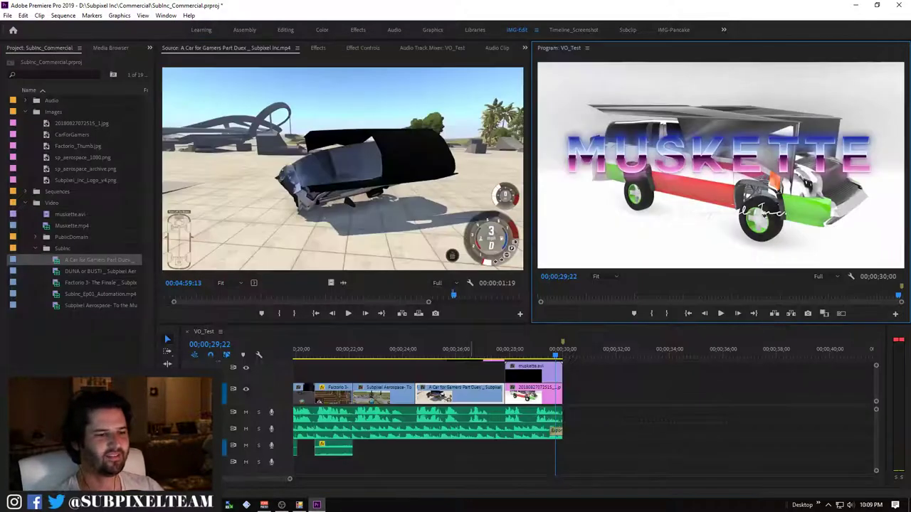
click(460, 348)
key(ctrl+s)
Scroll the timeline back and park the playhead at 00;00;00;00
scroll(573, 399, up, 3)
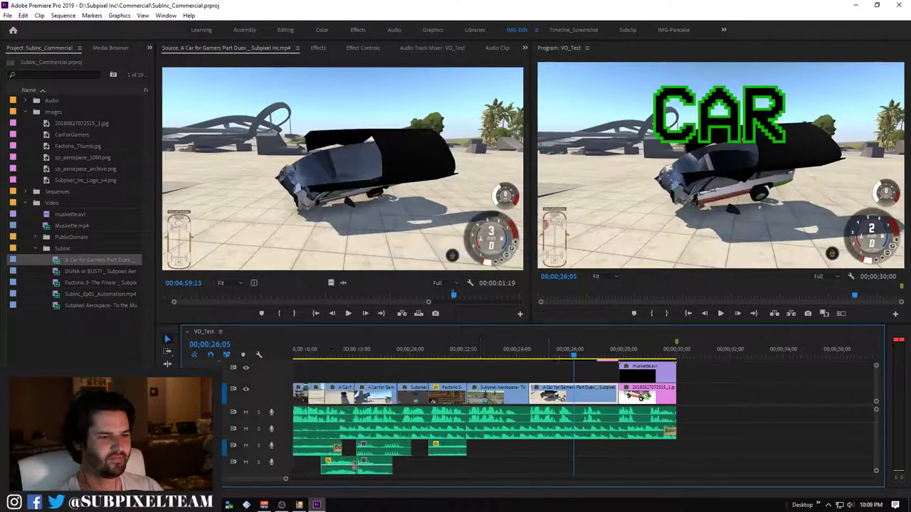
scroll(574, 399, up, 3)
scroll(574, 399, up, 3)
scroll(573, 398, up, 3)
scroll(573, 399, up, 2)
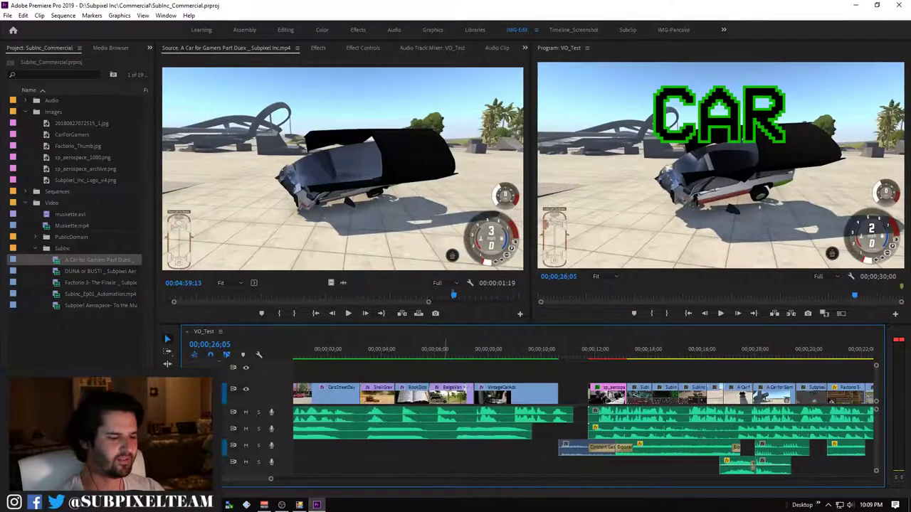
scroll(574, 398, up, 1)
key(Home)
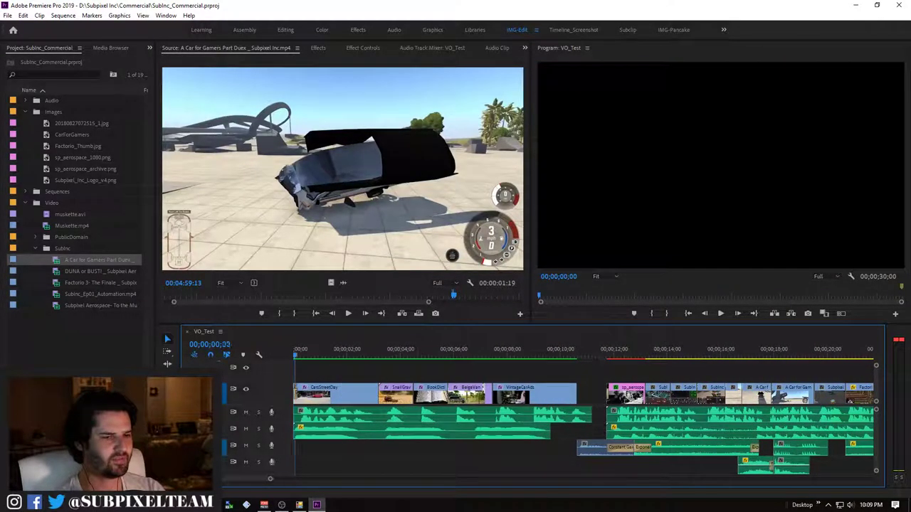
Play the montage from the start, shuttling back and forth over the book and van shots
key(space)
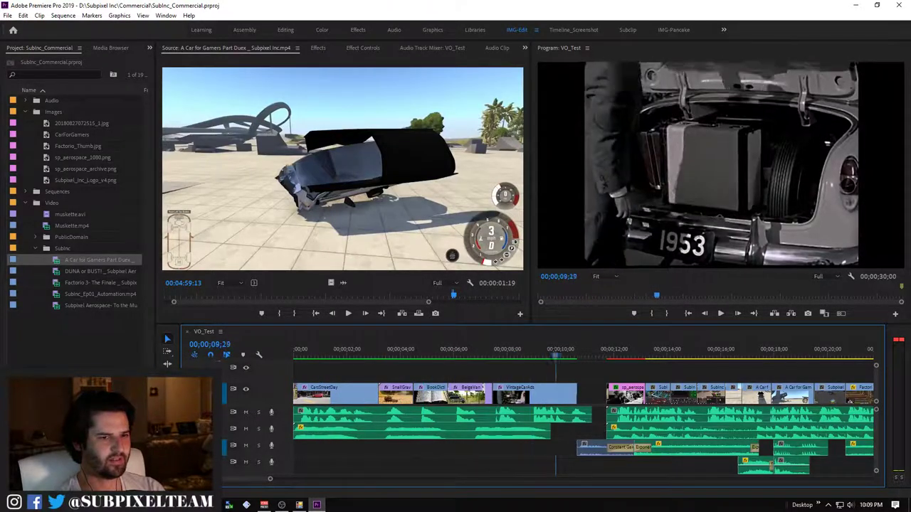
key(j)
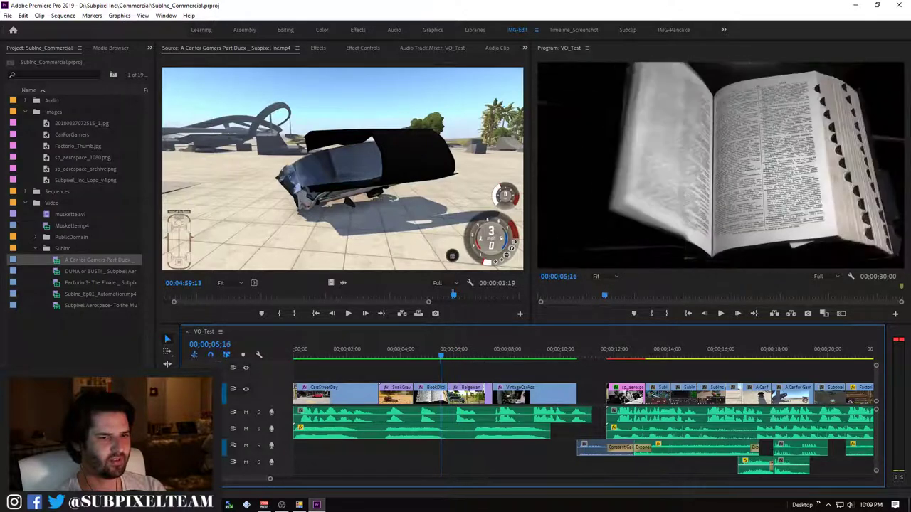
key(l)
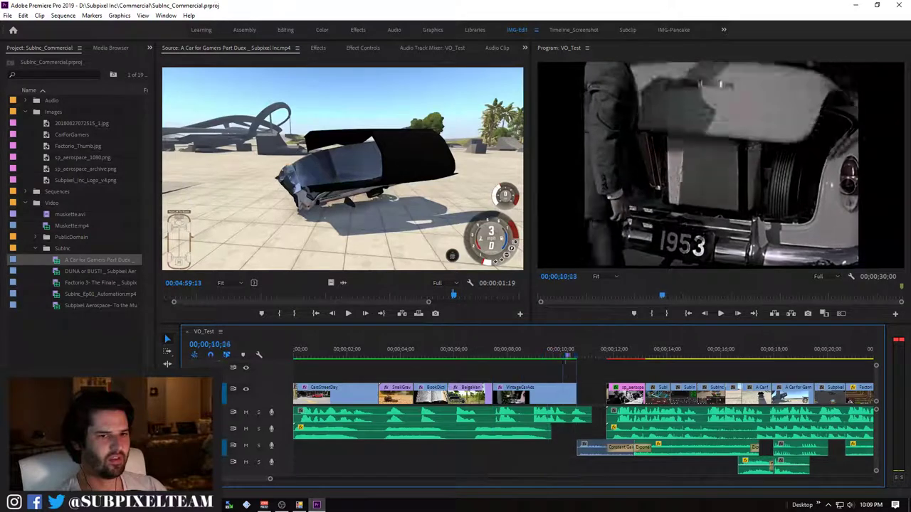
key(j)
key(j)
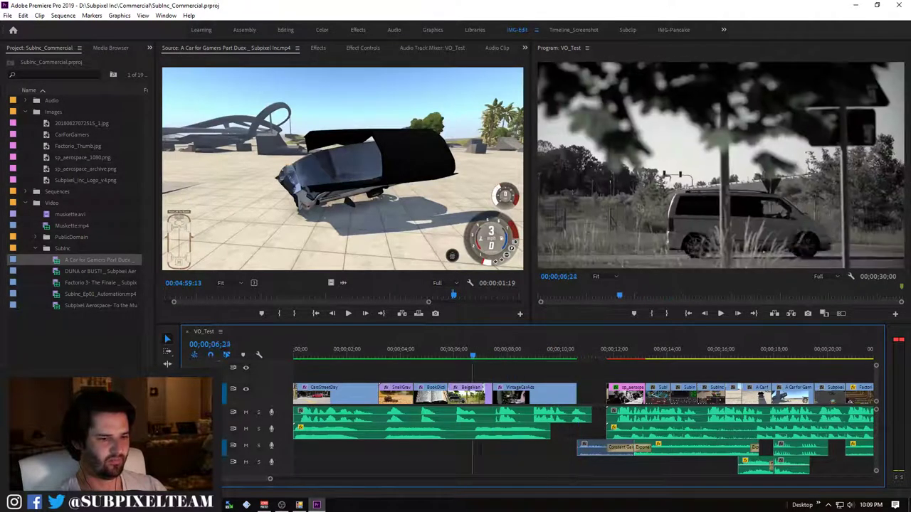
key(l)
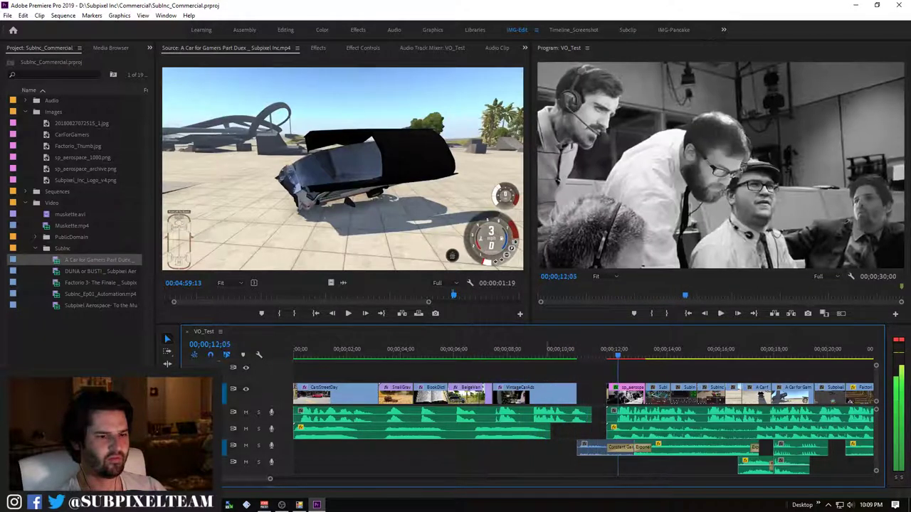
key(space)
Step through edit points from the black gap back to the street scene and forward to the 1953 car clip
key(Up)
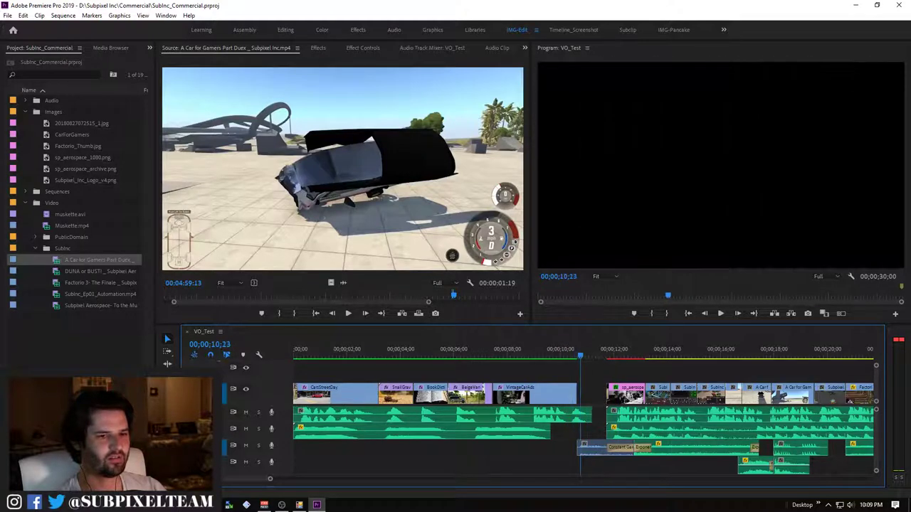
key(space)
key(Up)
key(Up)
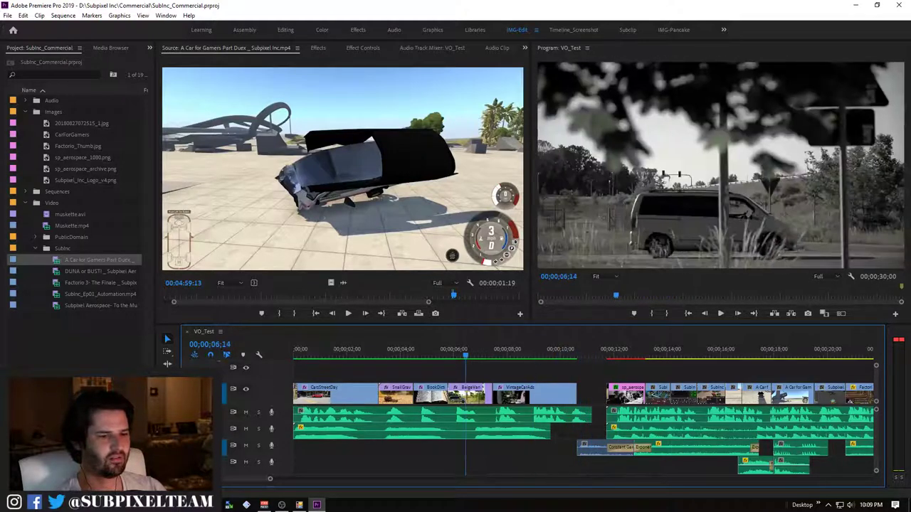
key(Up)
key(Up)
key(Left)
key(Left)
key(Left)
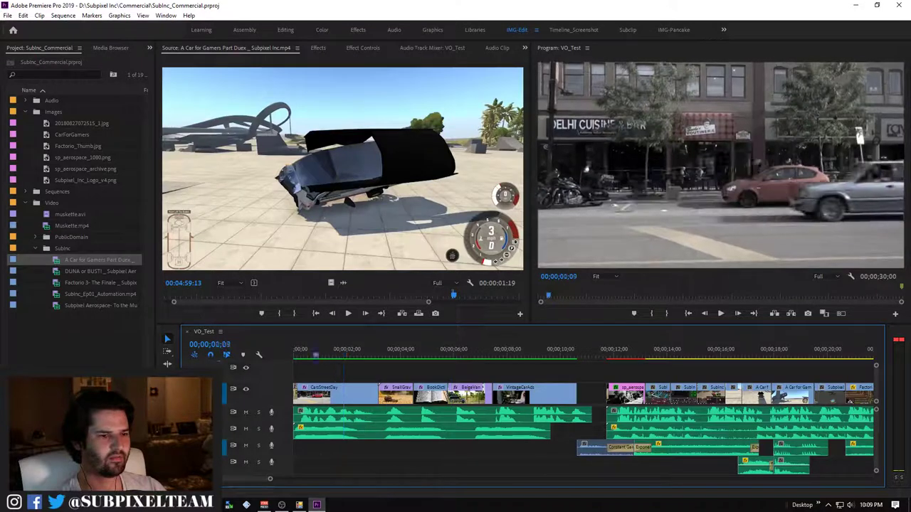
key(Down)
key(Down)
key(Down)
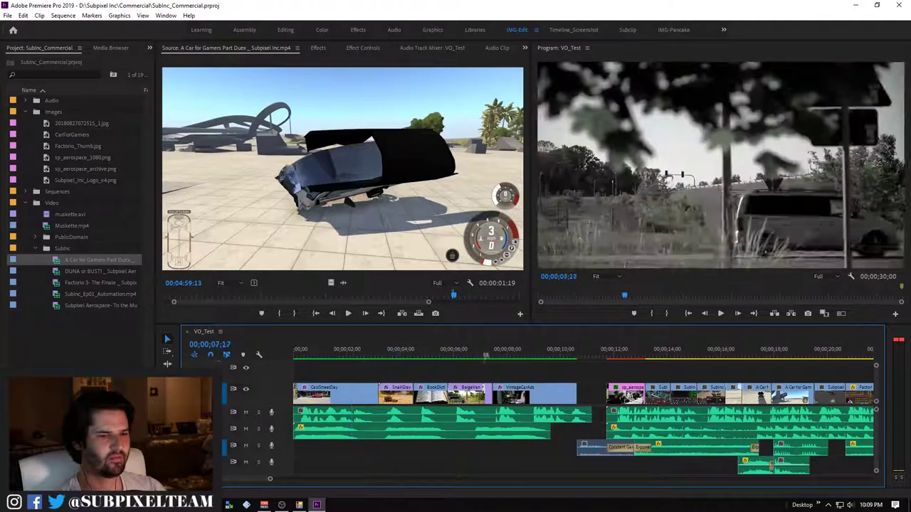
key(Down)
key(space)
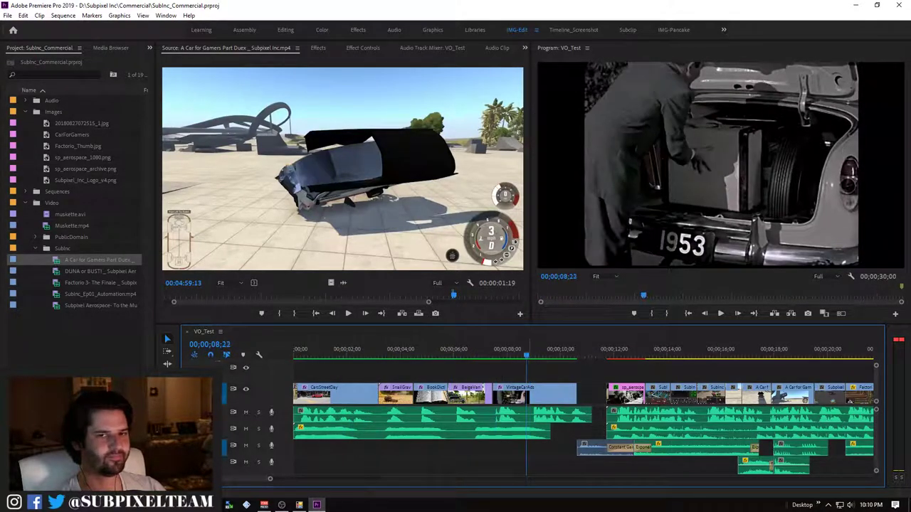
Nudge the playhead in one-second jumps between the van shot, 1953 car shot and black gap
key(Left)
key(Left)
key(Left)
key(Left)
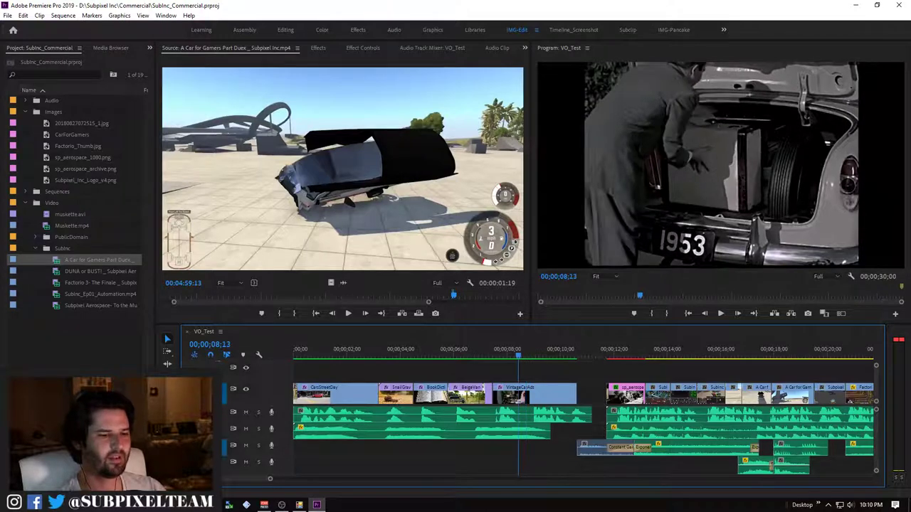
key(shift+Right)
key(shift+Right)
key(shift+Right)
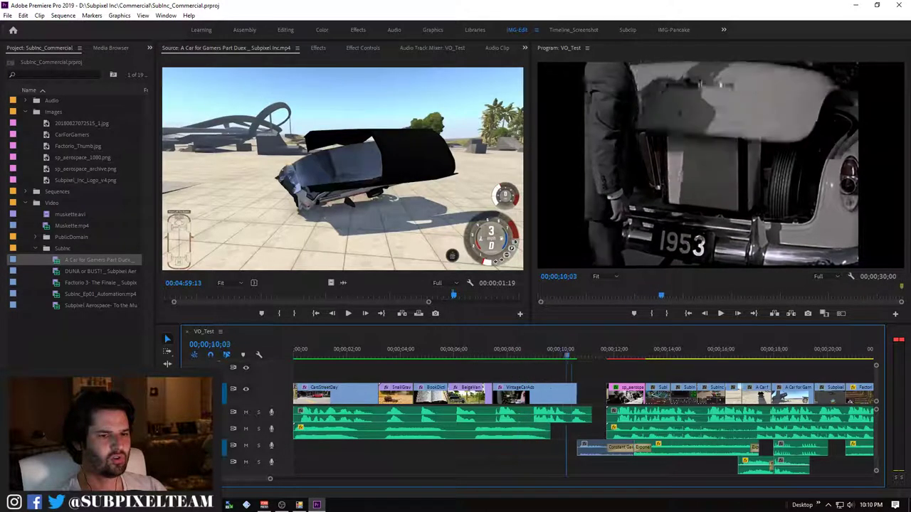
key(shift+Left)
key(shift+Left)
key(shift+Left)
key(shift+Left)
key(shift+Left)
key(shift+Left)
key(shift+Right)
key(shift+Right)
key(shift+Right)
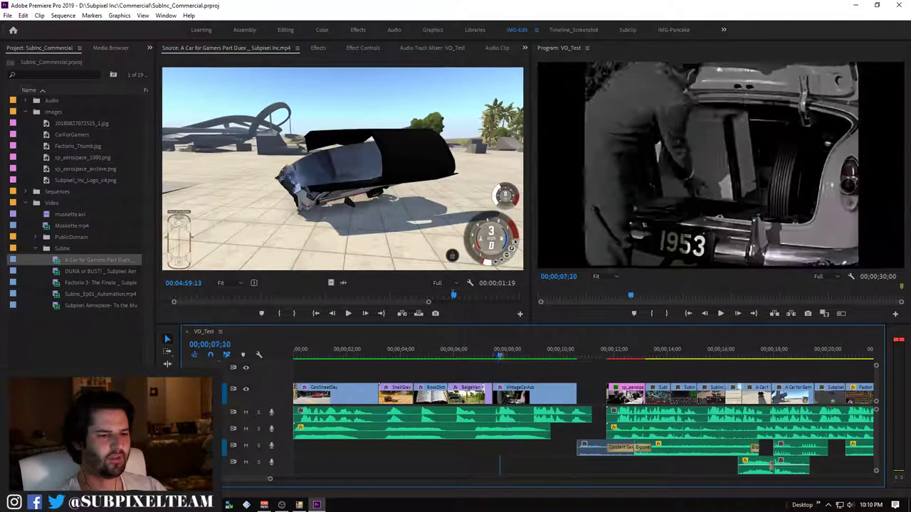
key(shift+Right)
key(shift+Right)
key(shift+Right)
key(shift+Right)
key(shift+Right)
key(shift+Right)
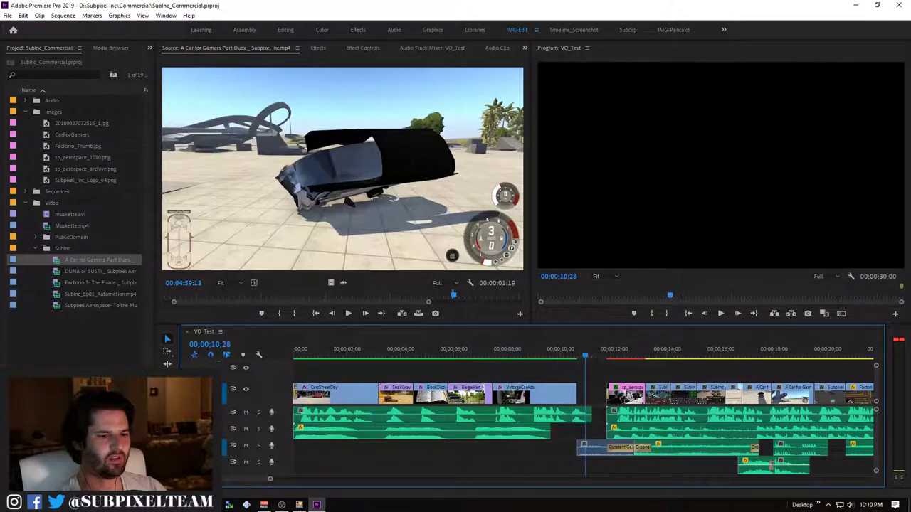
key(shift+Left)
key(shift+Left)
key(shift+Left)
key(shift+Left)
key(shift+Left)
key(shift+Left)
key(shift+Right)
key(shift+Right)
key(shift+Right)
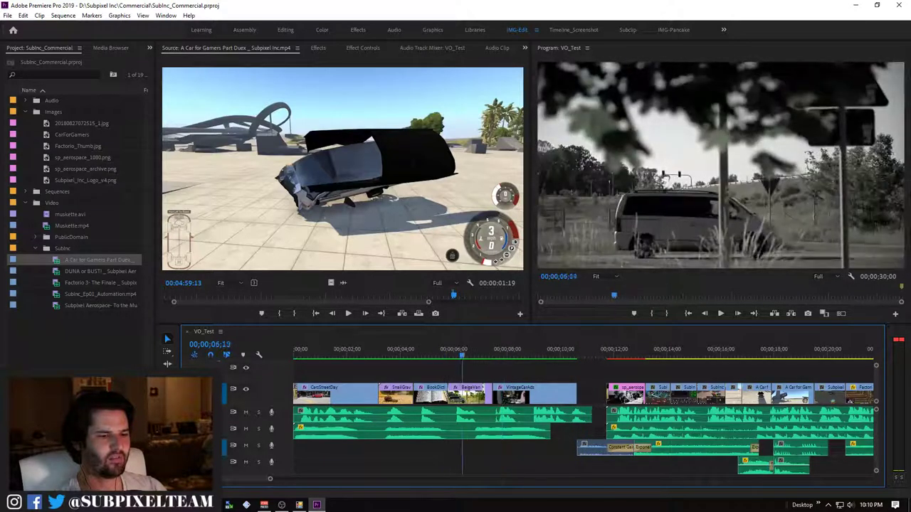
key(shift+Right)
Inspect the van and open-book page-turn frames one by one, then bring the YouTube Audio Library forward
key(Left)
key(Left)
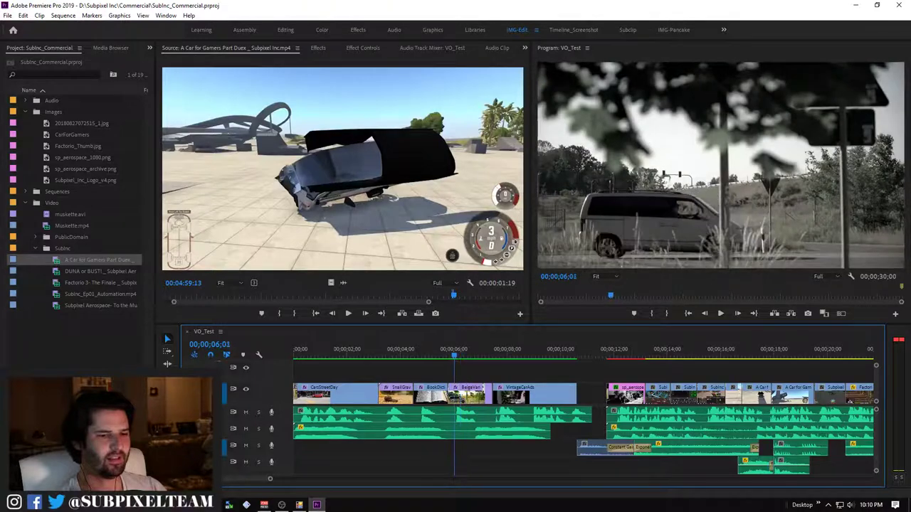
key(Left)
key(shift+Left)
key(shift+Left)
key(shift+Left)
key(shift+Left)
key(shift+Left)
key(shift+Left)
key(shift+Left)
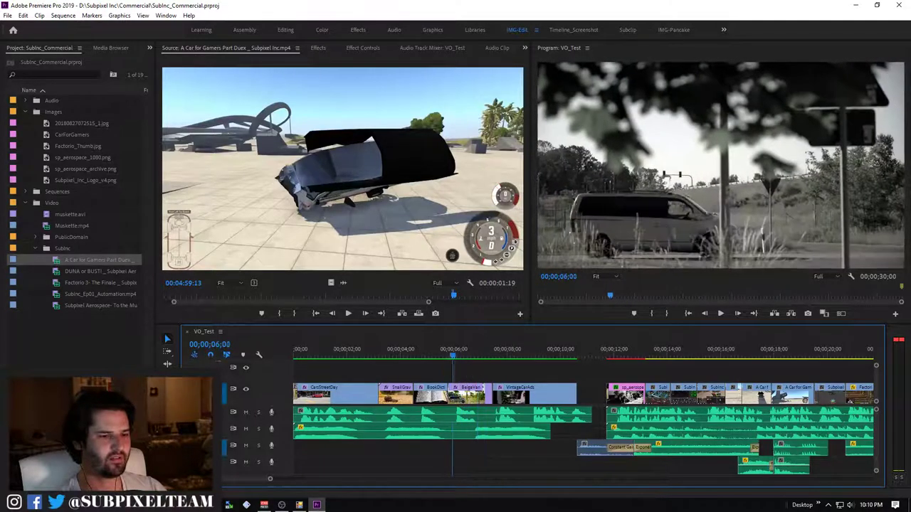
key(shift+Left)
key(shift+Left)
key(shift+Left)
key(Right)
key(Right)
key(Right)
key(Right)
key(Right)
key(Right)
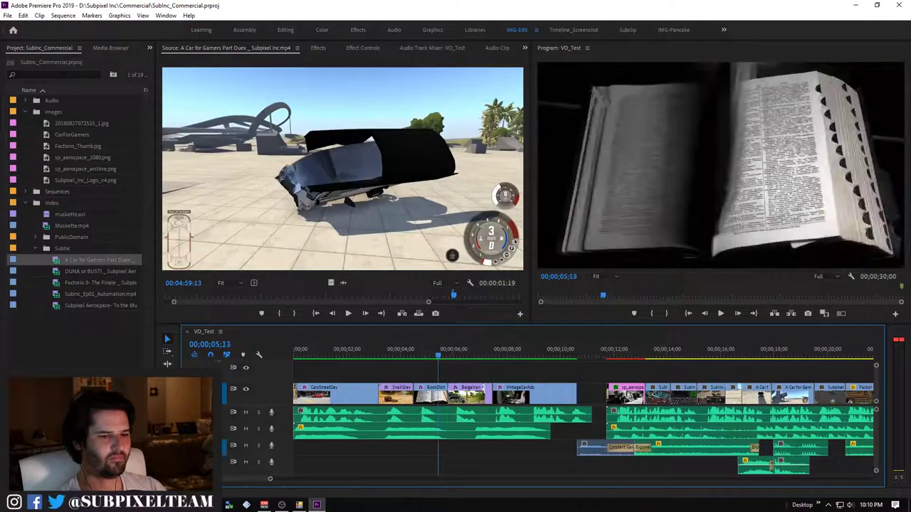
key(Right)
key(Right)
key(Right)
key(Right)
key(Right)
key(Right)
key(Right)
key(Right)
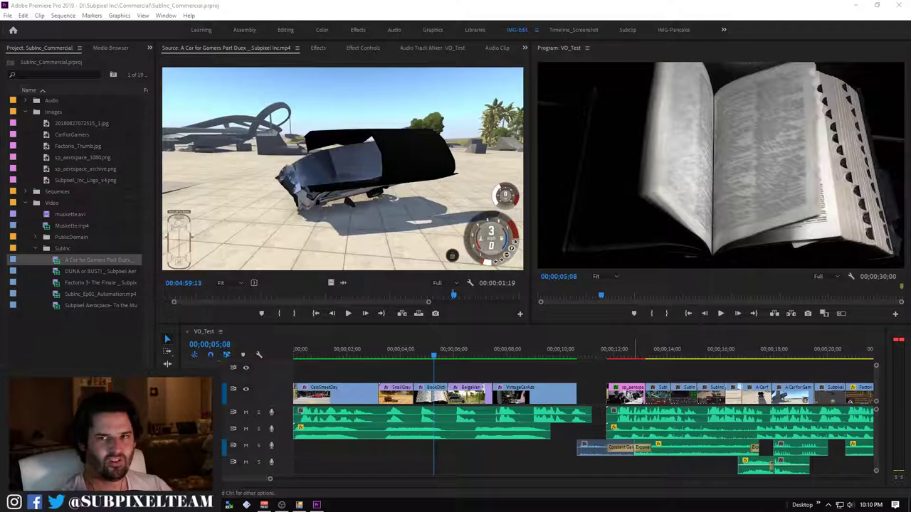
key(alt+Tab)
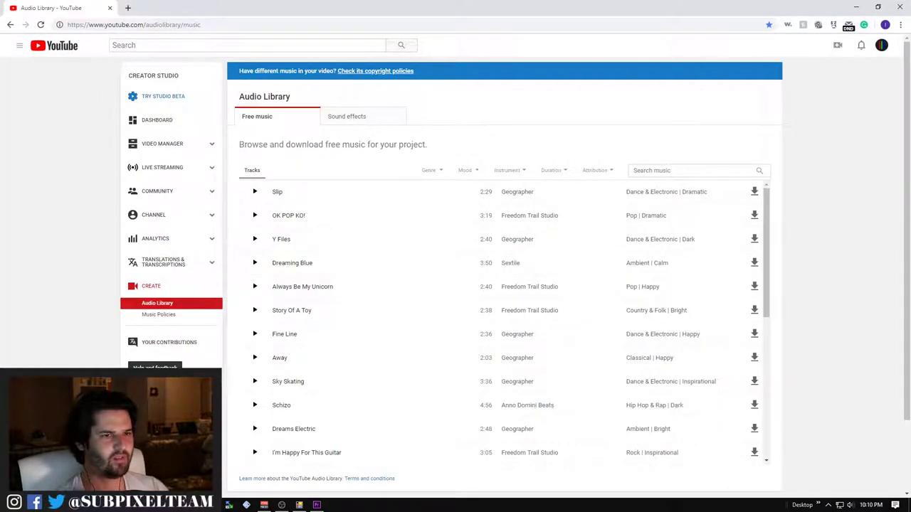
Search 'mower' under Sound effects to list Motor Running Loudly and Motor Running Muffled
click(694, 170)
text(mower)
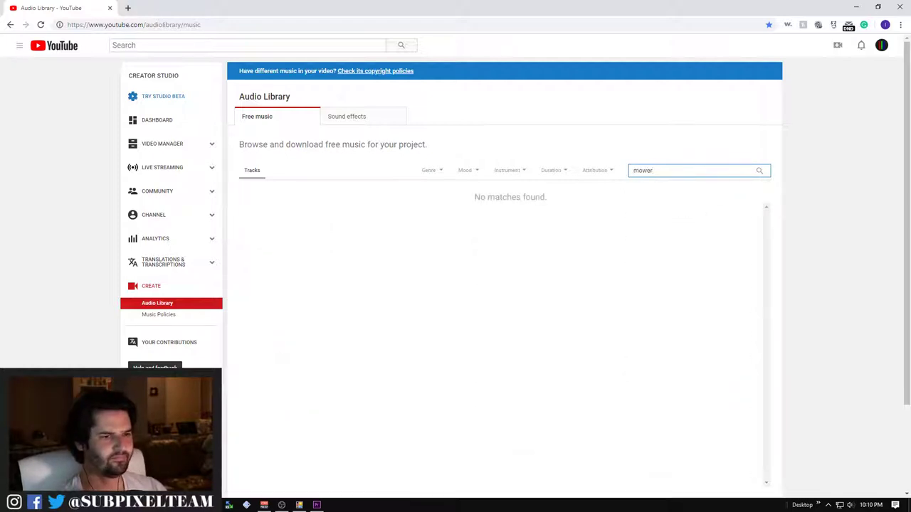
click(346, 116)
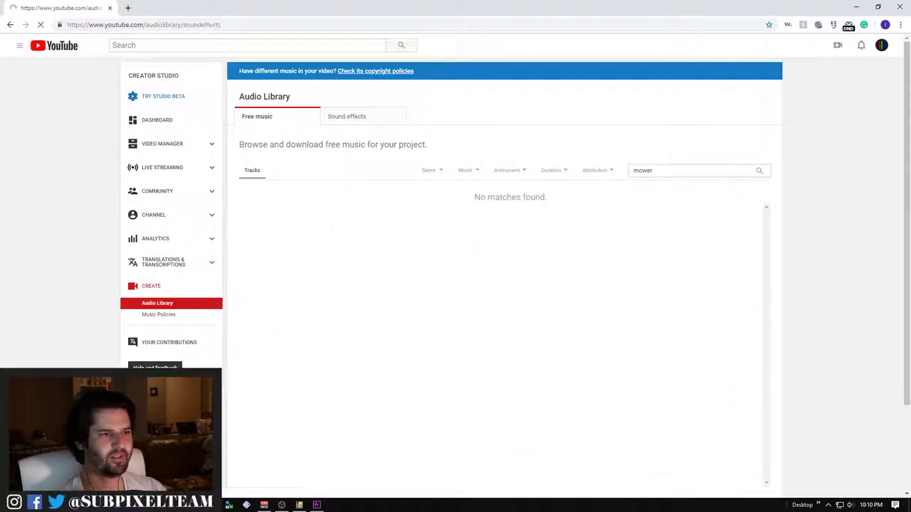
text(mow)
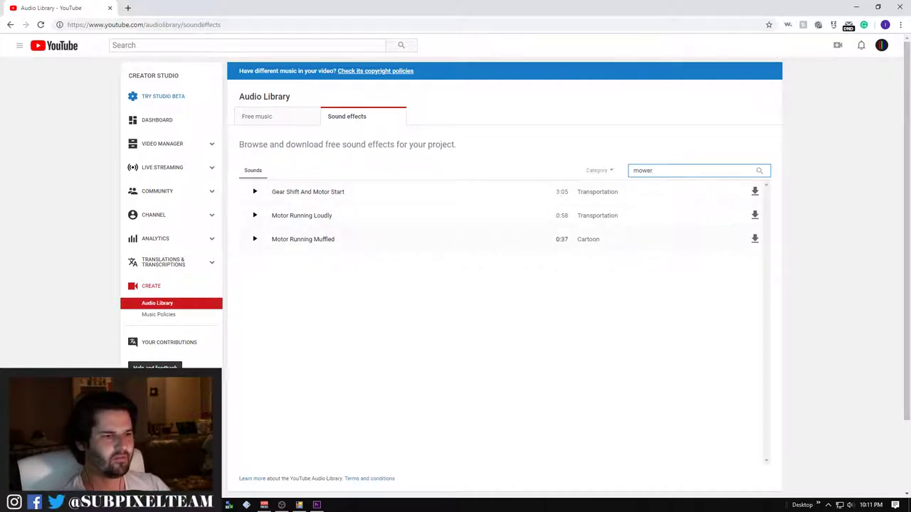
Audition Motor Running Muffled and Motor Running Loudly, then download Motor Running Loudly
click(303, 239)
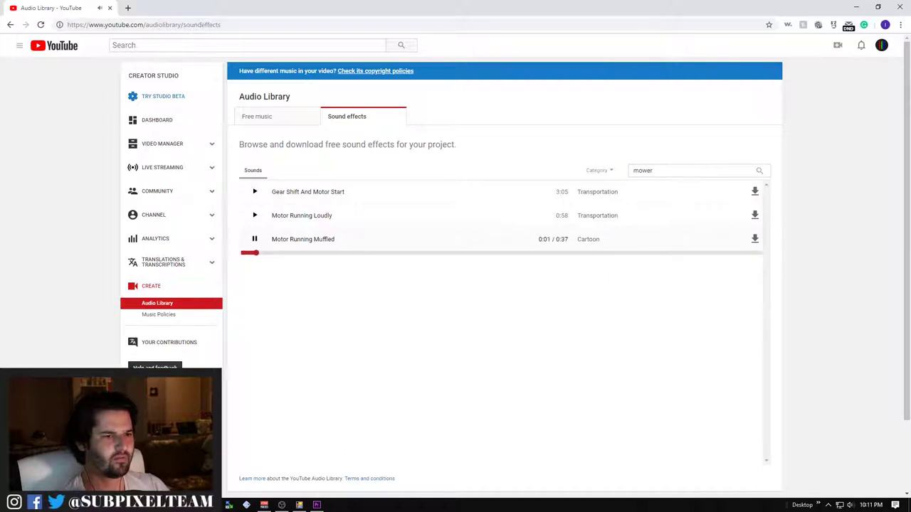
click(303, 239)
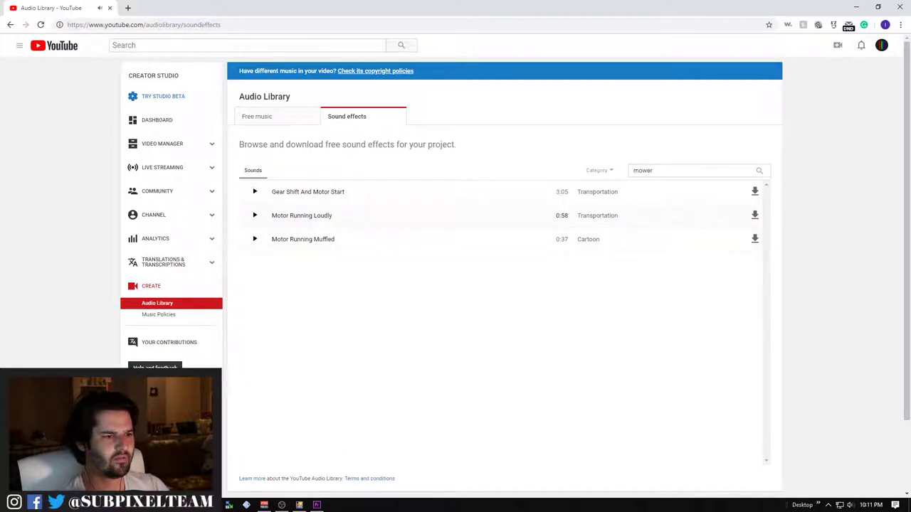
click(302, 214)
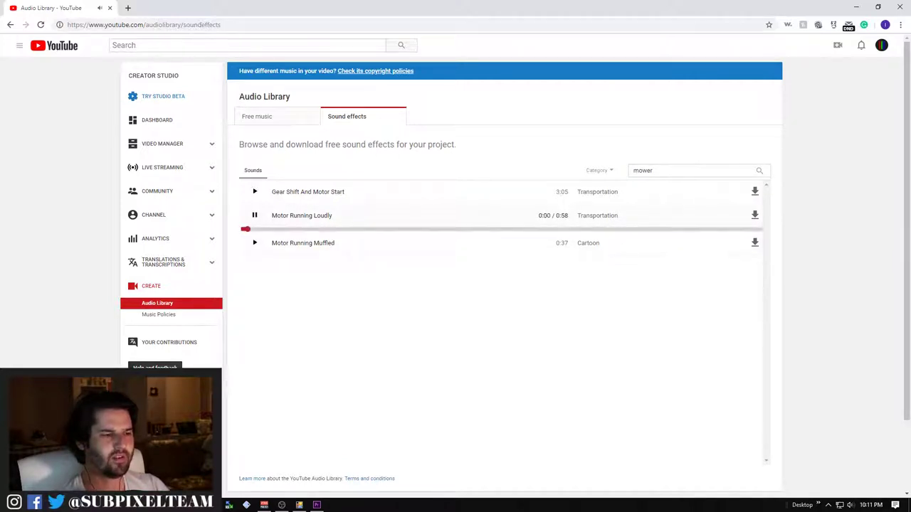
click(364, 229)
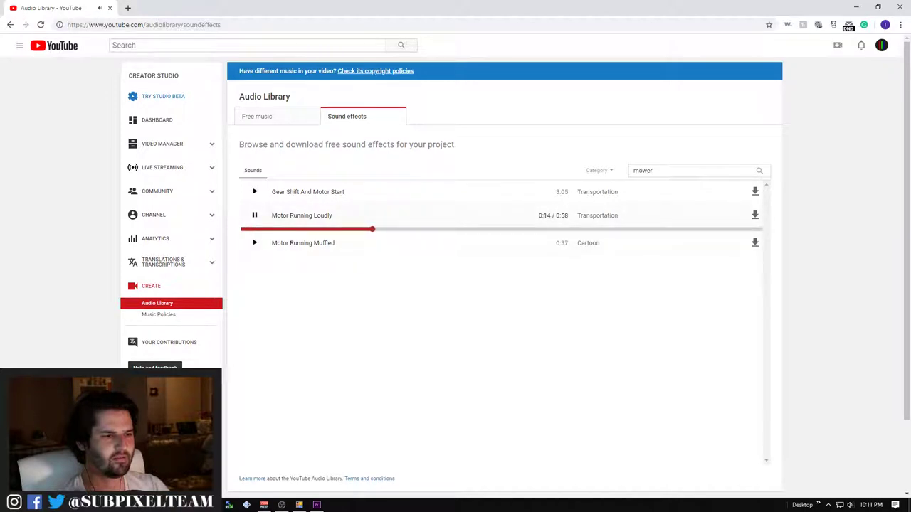
click(397, 228)
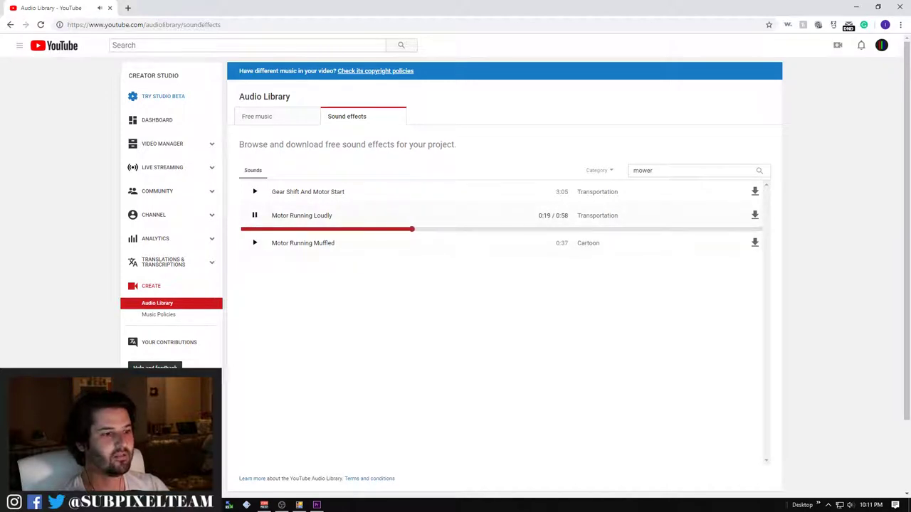
click(755, 214)
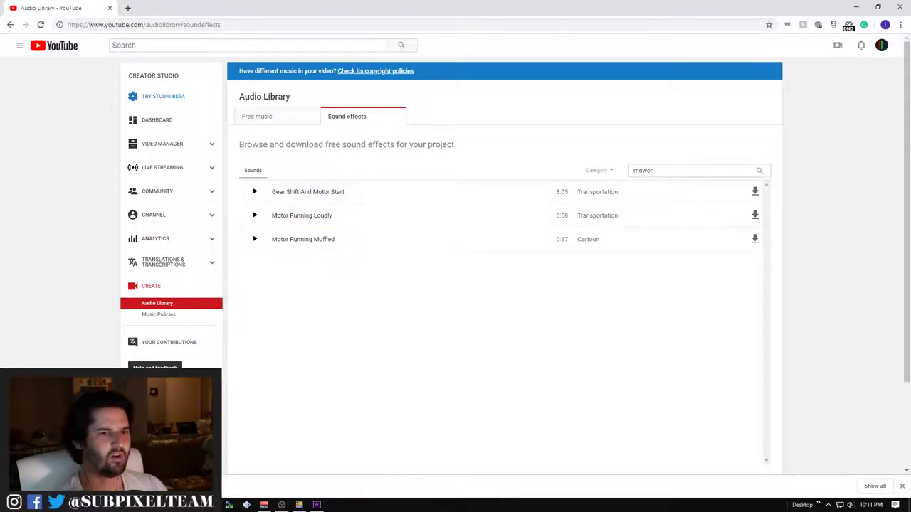
Search 'trunk' and preview the Car Trunk sound
double_click(642, 170)
text(thump)
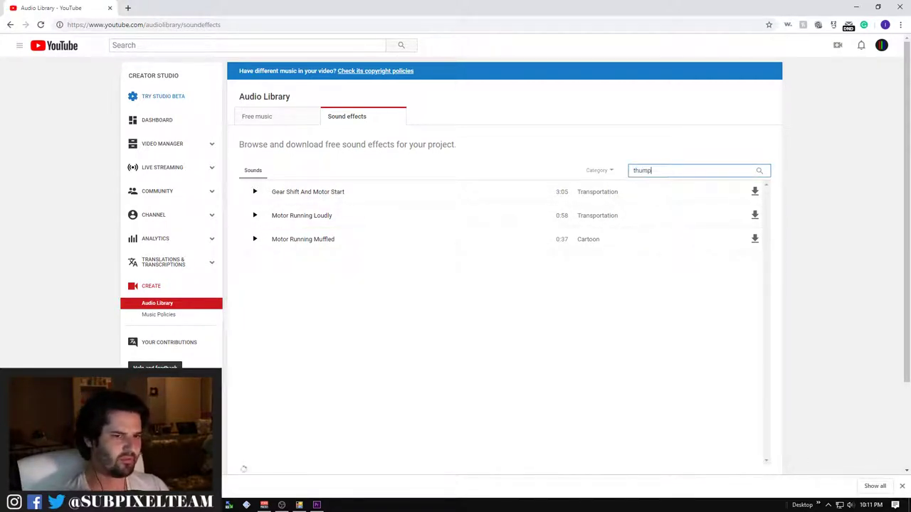
text(tr)
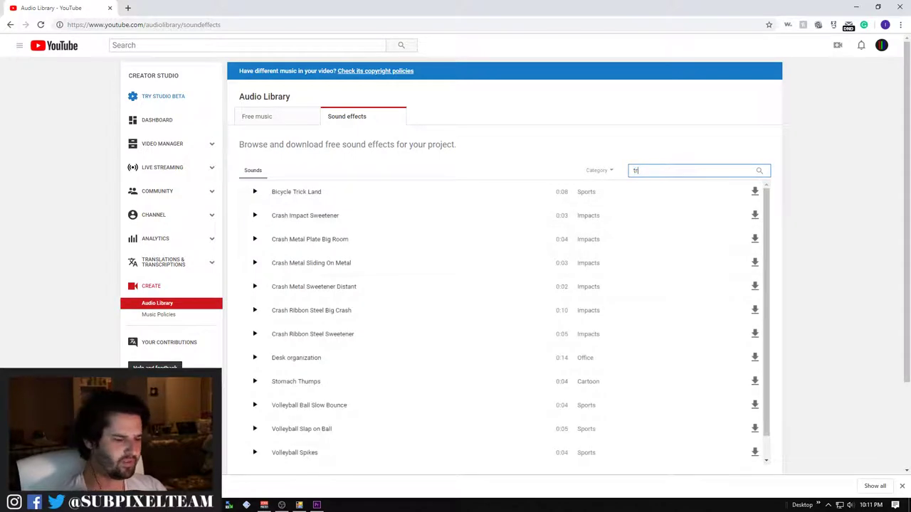
text(unk)
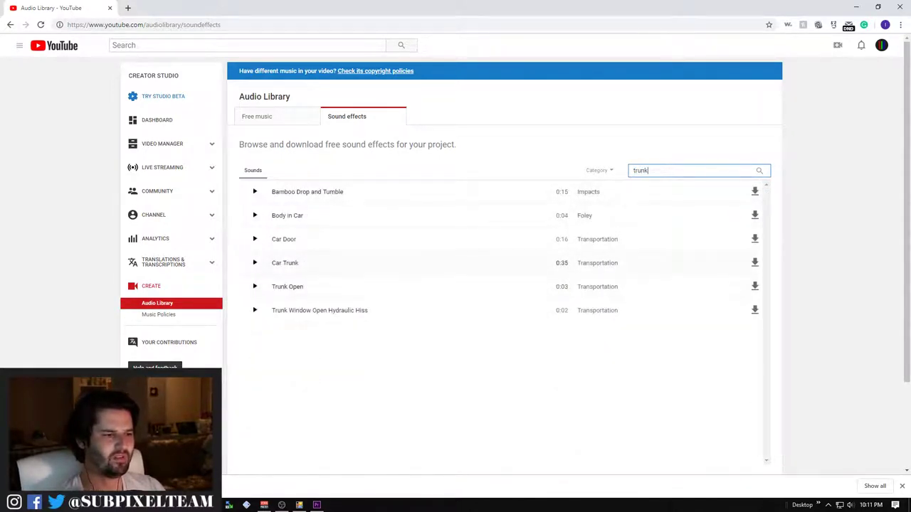
click(284, 262)
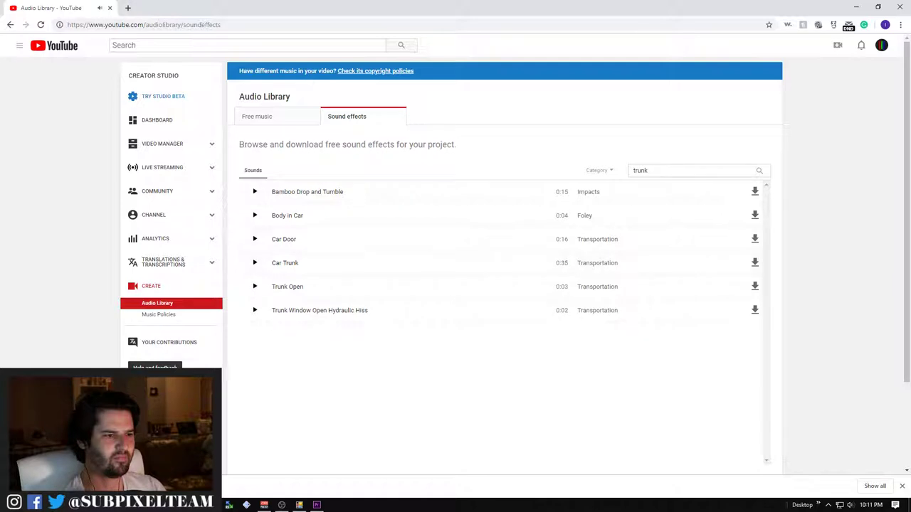
Search 'thump' and preview Stomach Thumps, Volleyball Slap on Ball and Volleyball Ball Slow Bounce
click(648, 170)
text(thump)
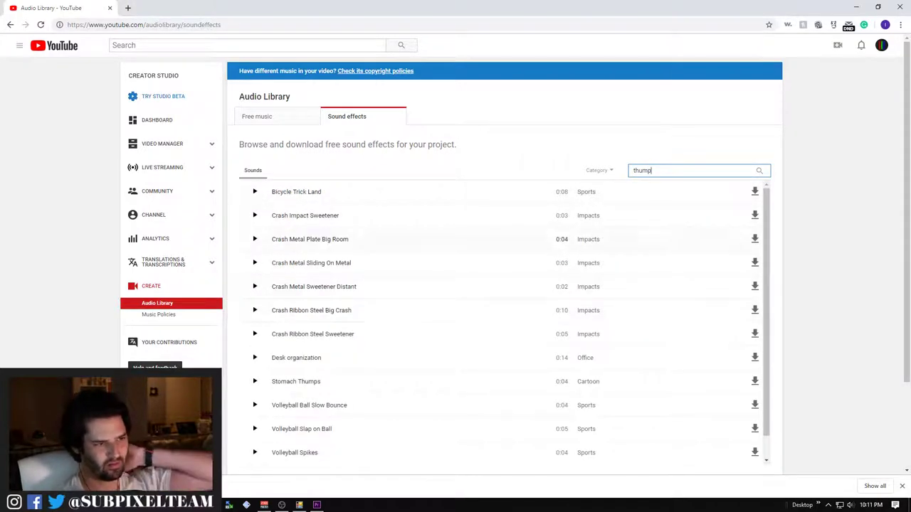
scroll(498, 321, down, 1)
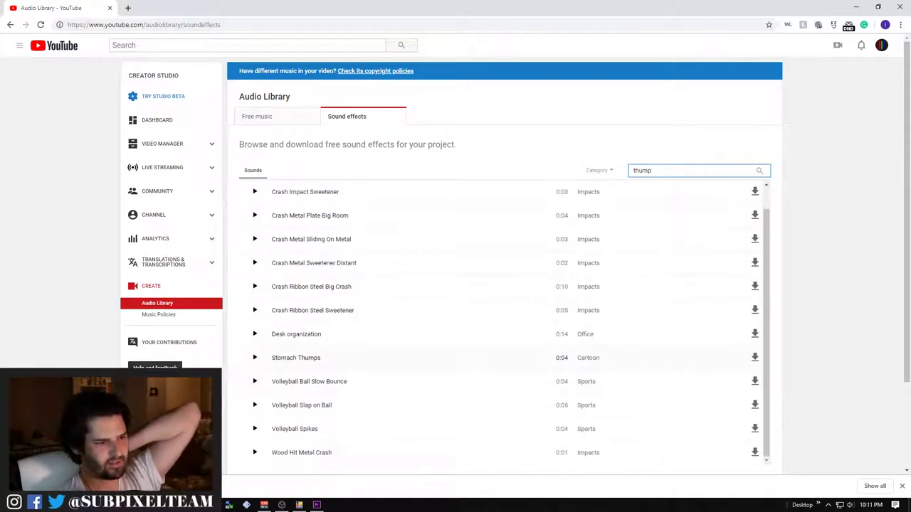
click(254, 357)
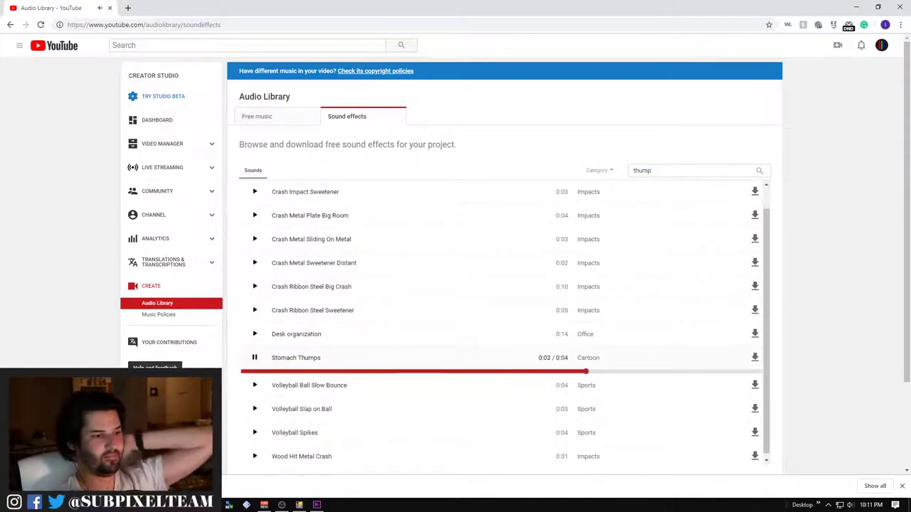
scroll(498, 270, down, 3)
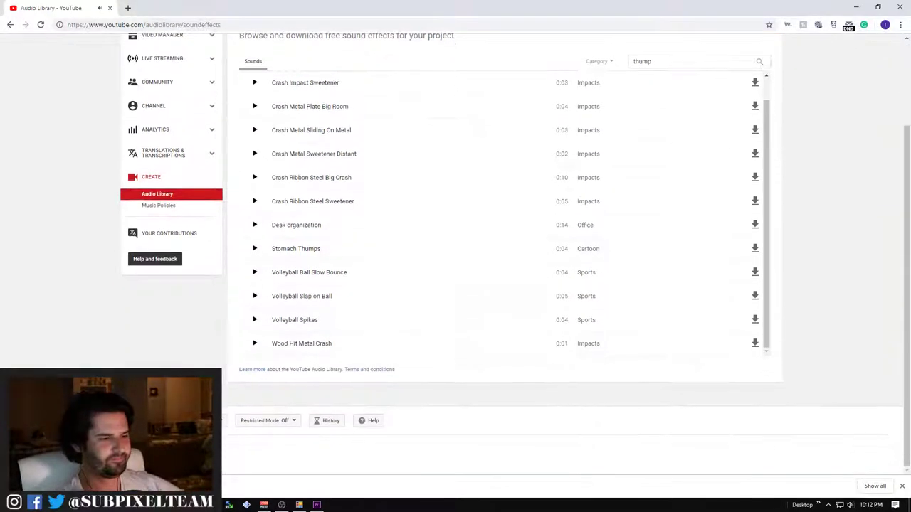
click(255, 296)
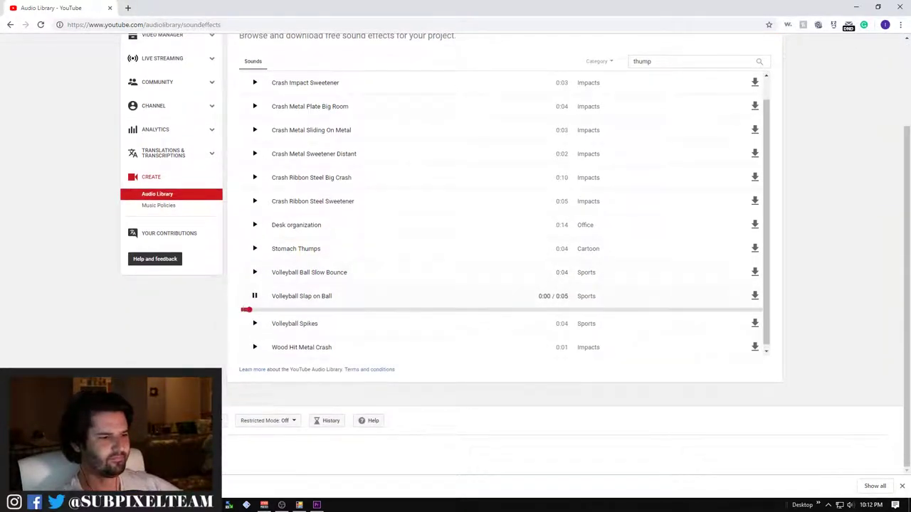
click(255, 297)
click(255, 272)
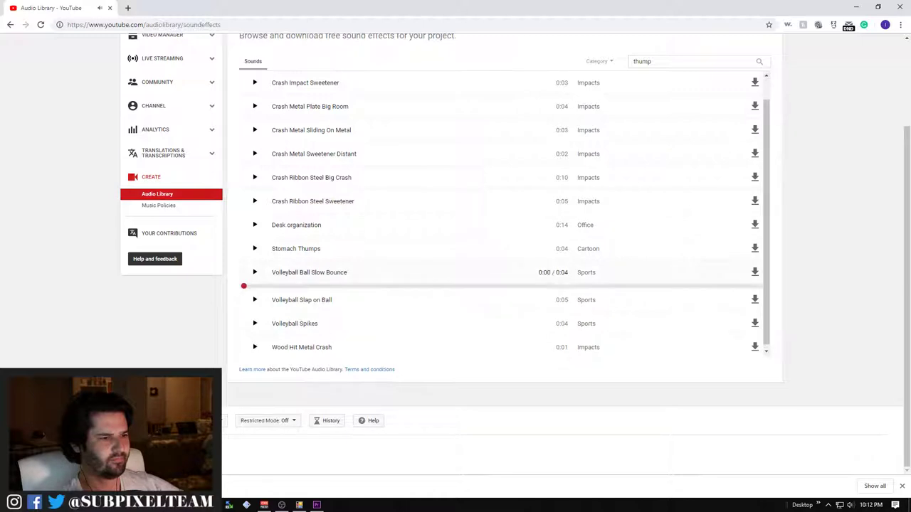
Preview Desk organization, Crash Metal Sliding On Metal, Crash Impact Sweetener and Wood Hit Metal Crash
click(255, 224)
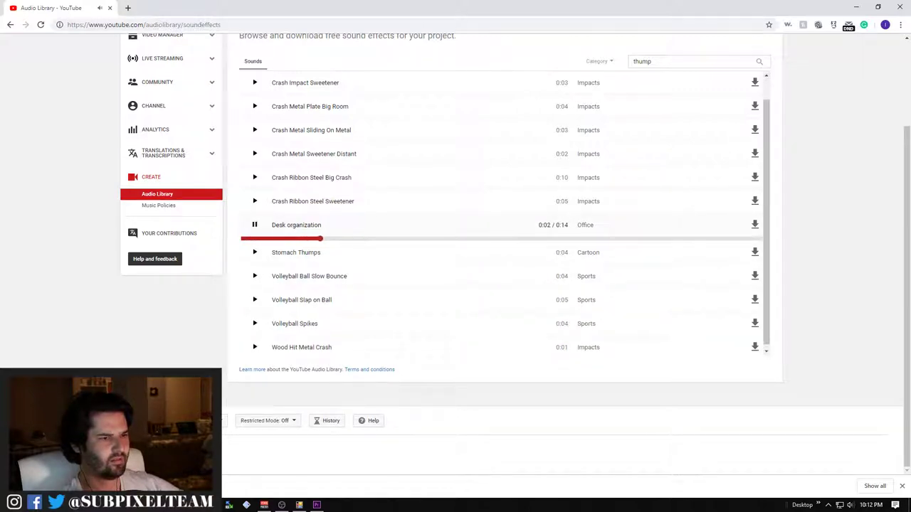
click(255, 225)
click(255, 130)
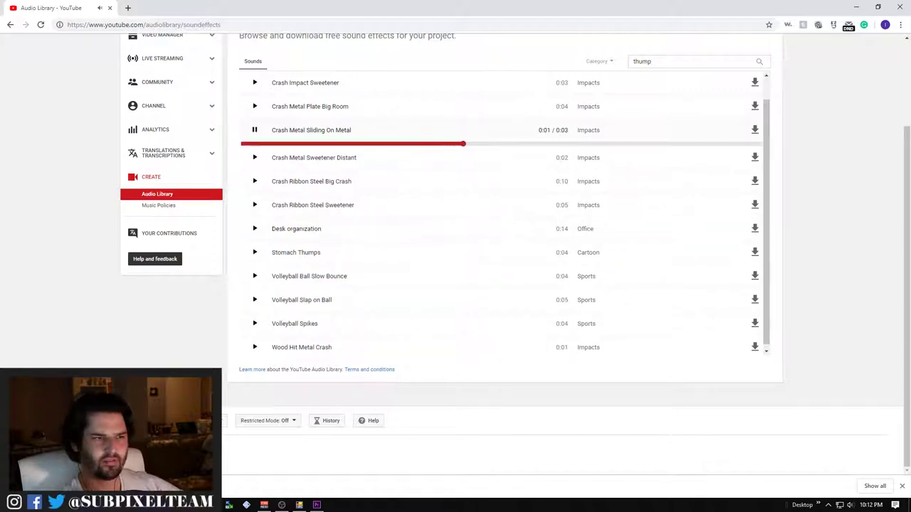
click(255, 82)
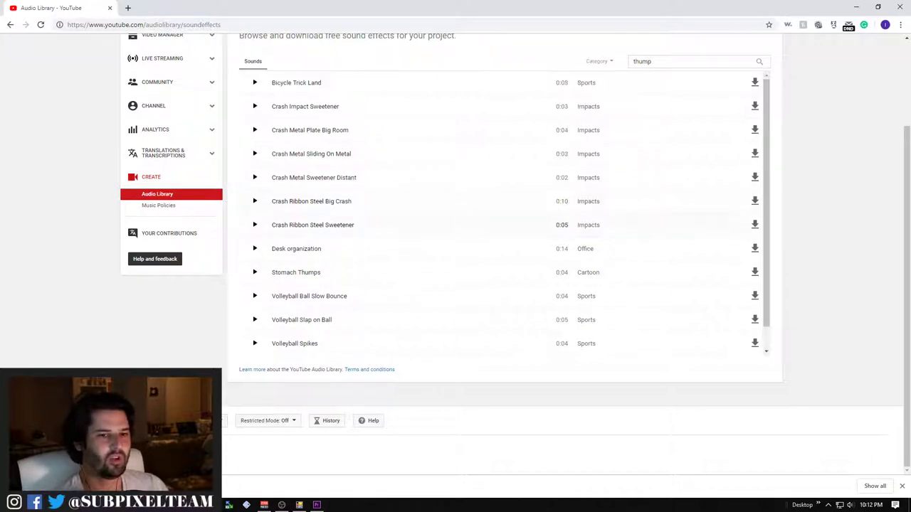
scroll(455, 249, up, 2)
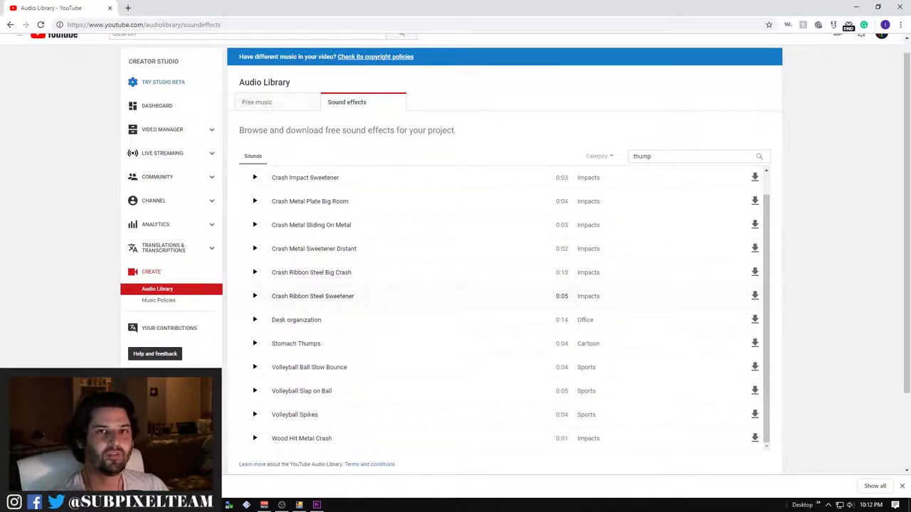
scroll(455, 249, down, 2)
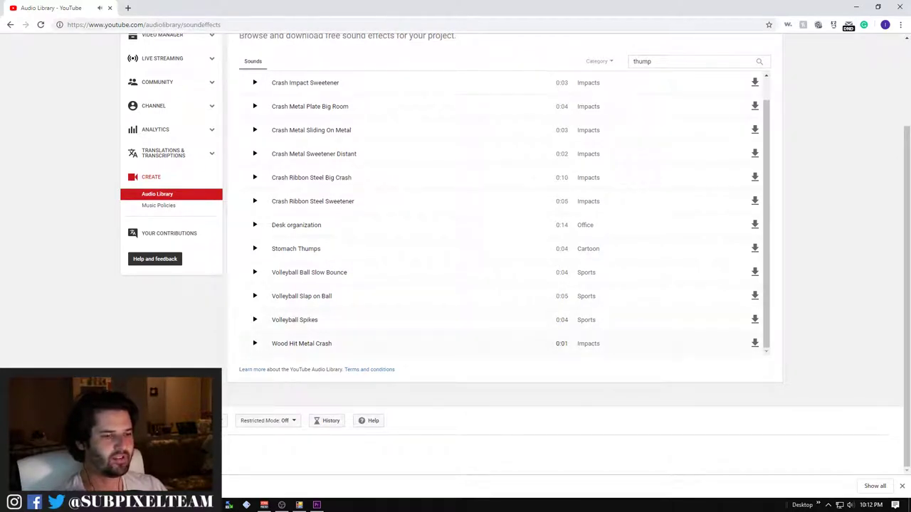
key(space)
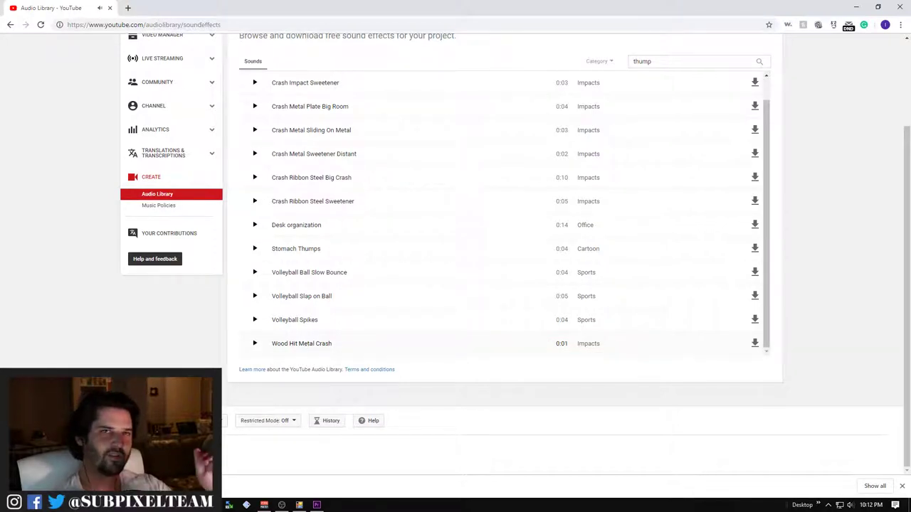
scroll(498, 213, up, 1)
scroll(498, 249, up, 2)
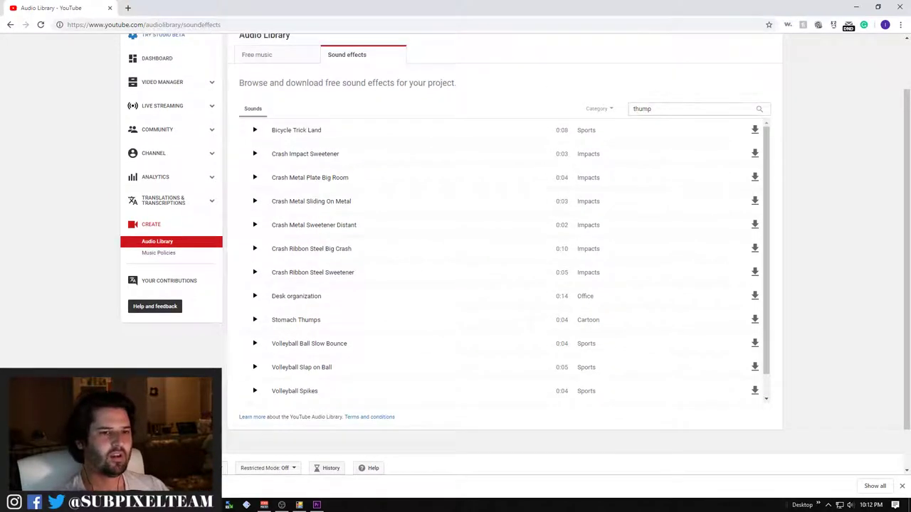
double_click(642, 109)
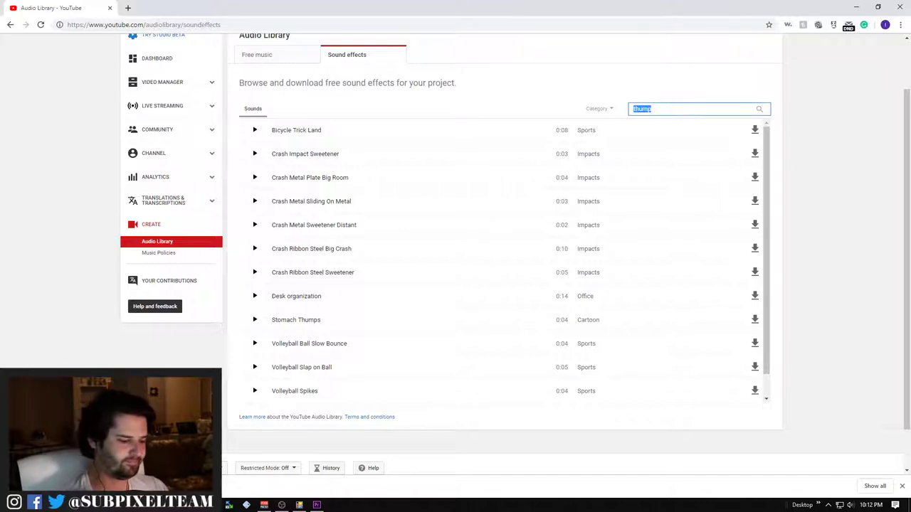
text(thud)
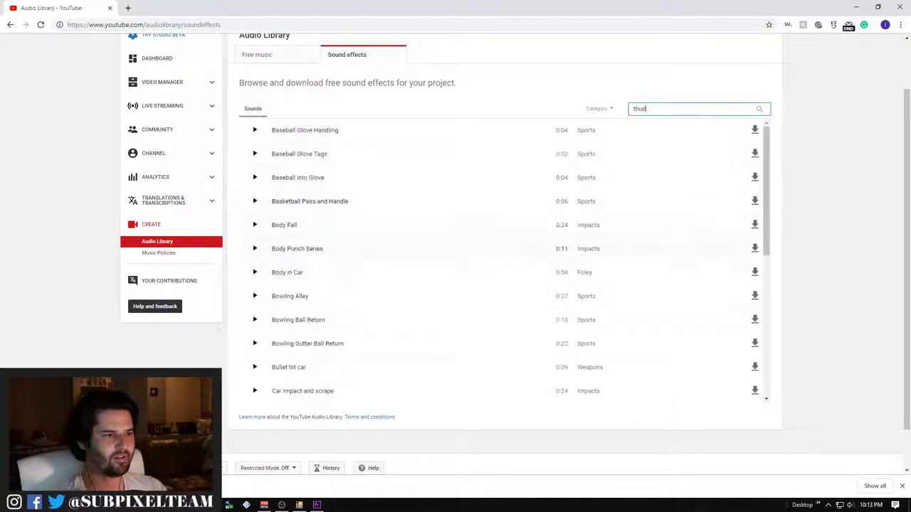
scroll(498, 256, down, 3)
scroll(498, 256, down, 3)
scroll(498, 260, up, 3)
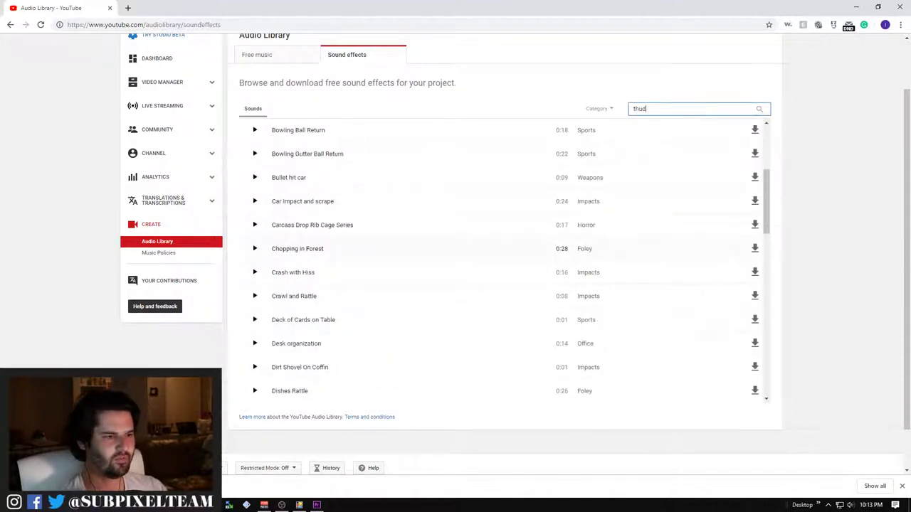
scroll(499, 260, up, 1)
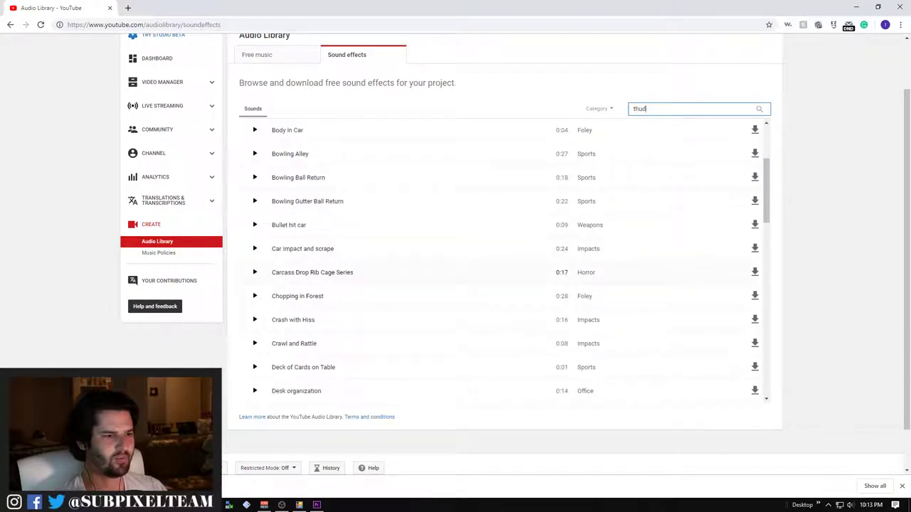
click(254, 272)
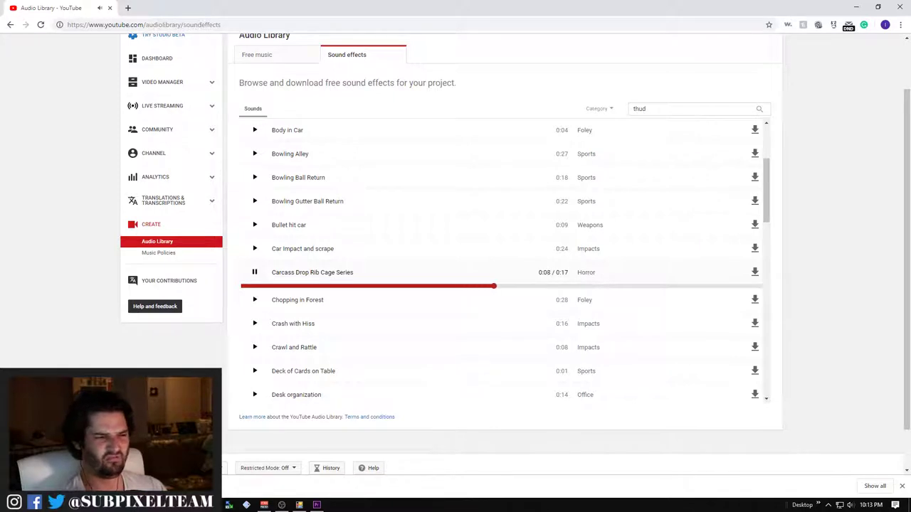
scroll(498, 249, down, 1)
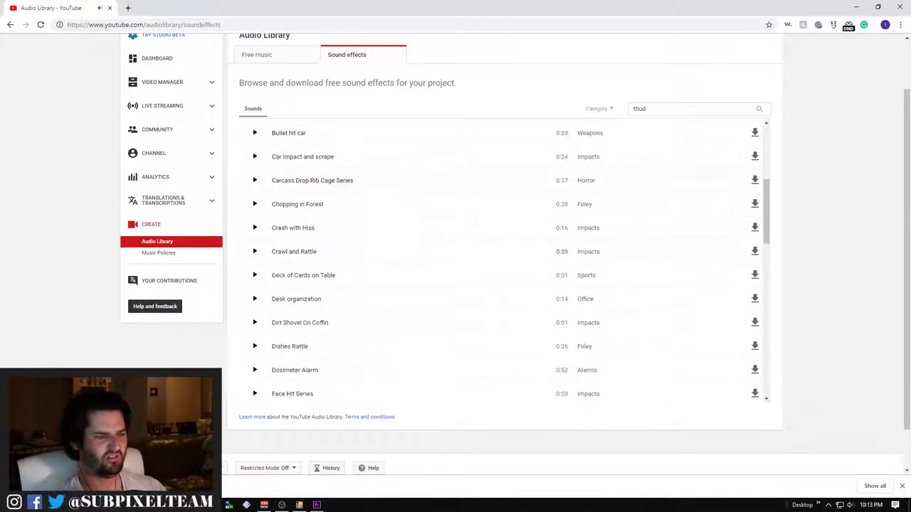
scroll(498, 249, down, 1)
scroll(498, 249, down, 1)
scroll(498, 249, up, 1)
scroll(498, 249, up, 3)
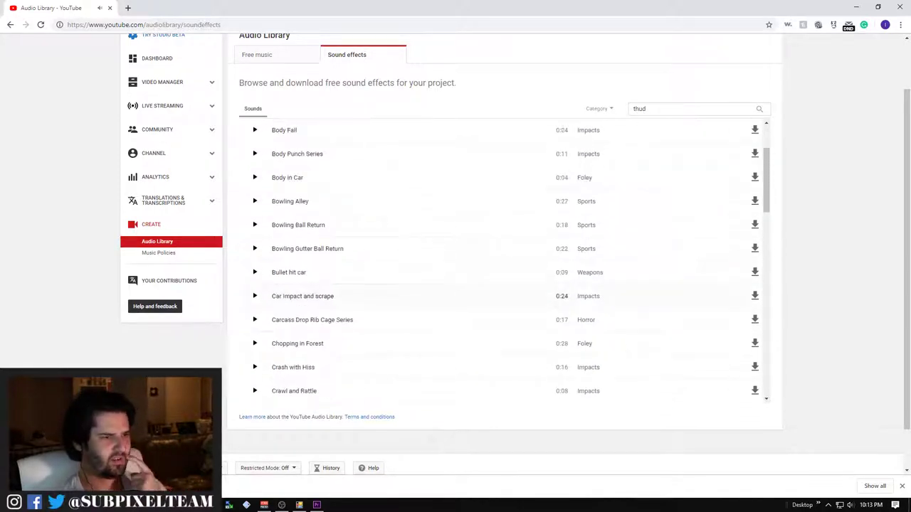
scroll(498, 250, up, 1)
click(254, 225)
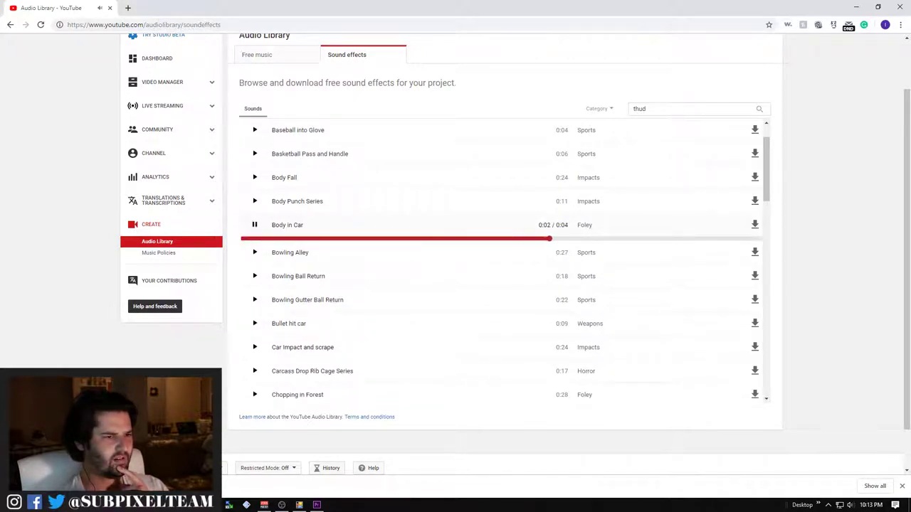
click(254, 225)
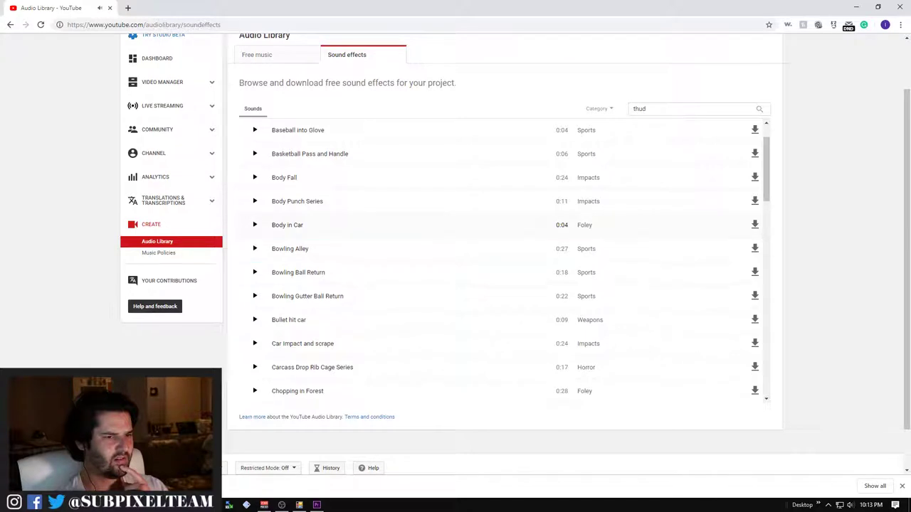
click(255, 225)
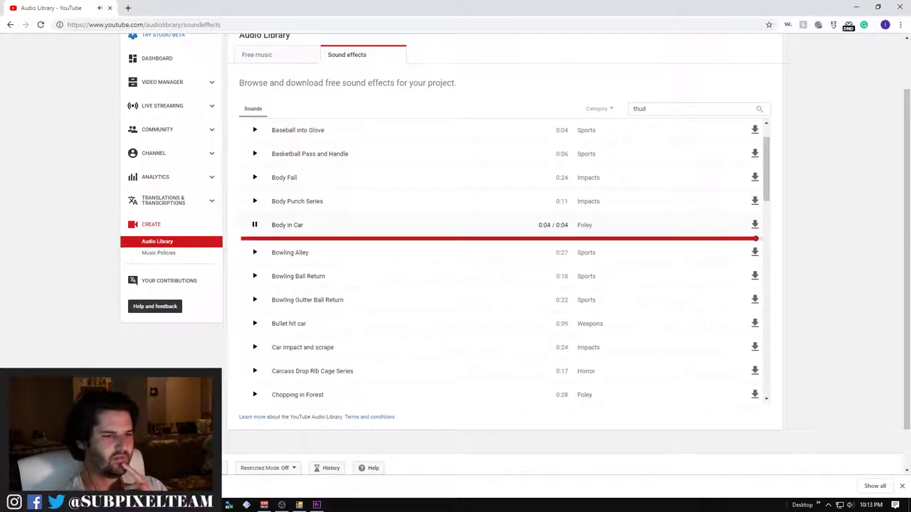
click(254, 225)
click(254, 225)
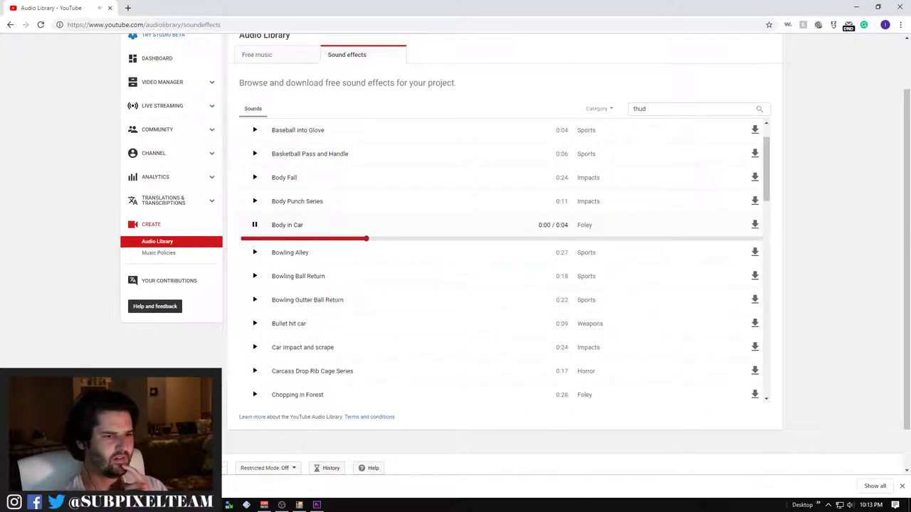
click(255, 225)
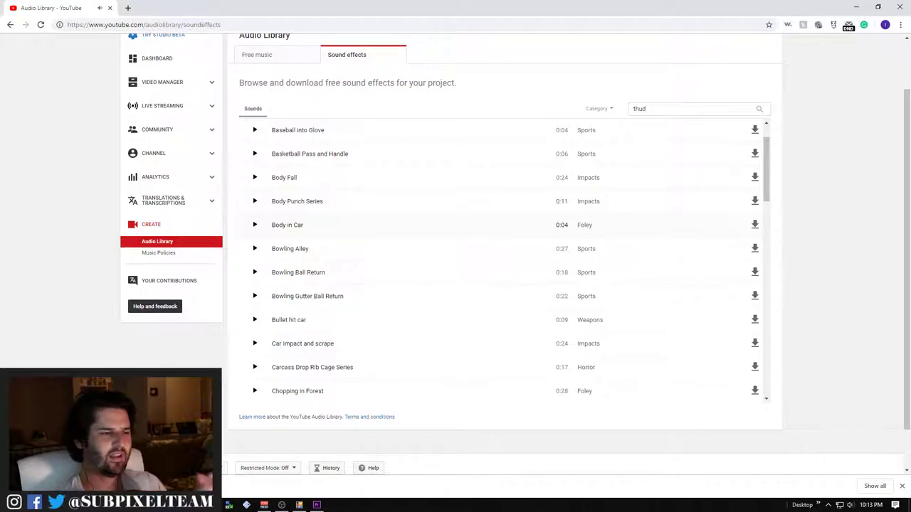
key(alt+Tab)
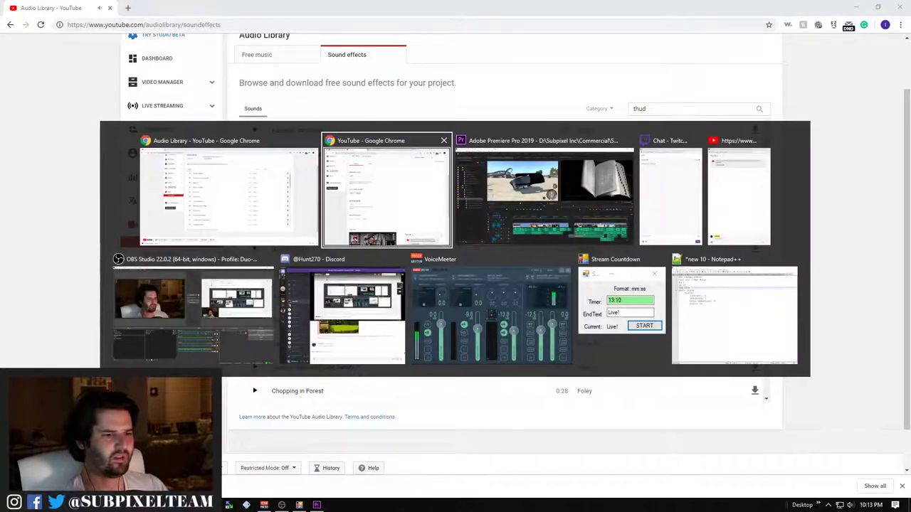
scroll(511, 264, down, 2)
scroll(511, 264, down, 2)
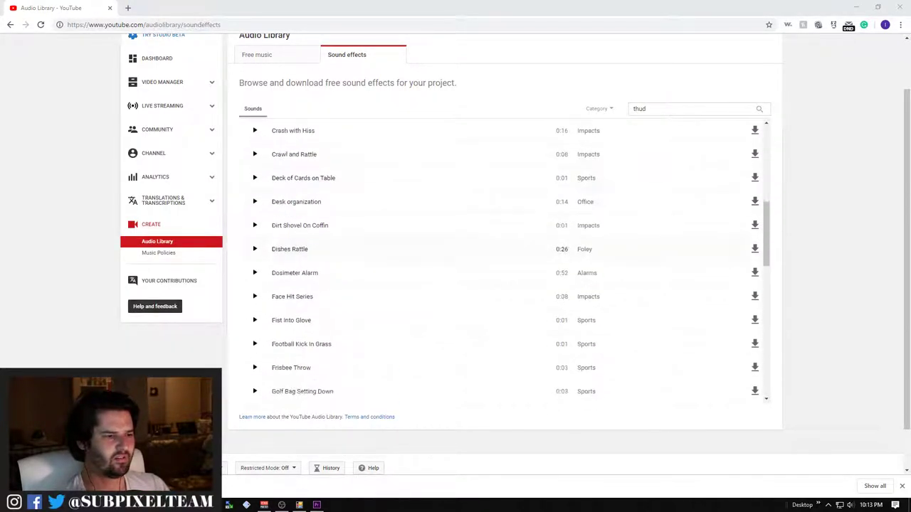
scroll(511, 264, down, 2)
scroll(511, 264, down, 2)
scroll(511, 264, down, 1)
scroll(511, 264, down, 1)
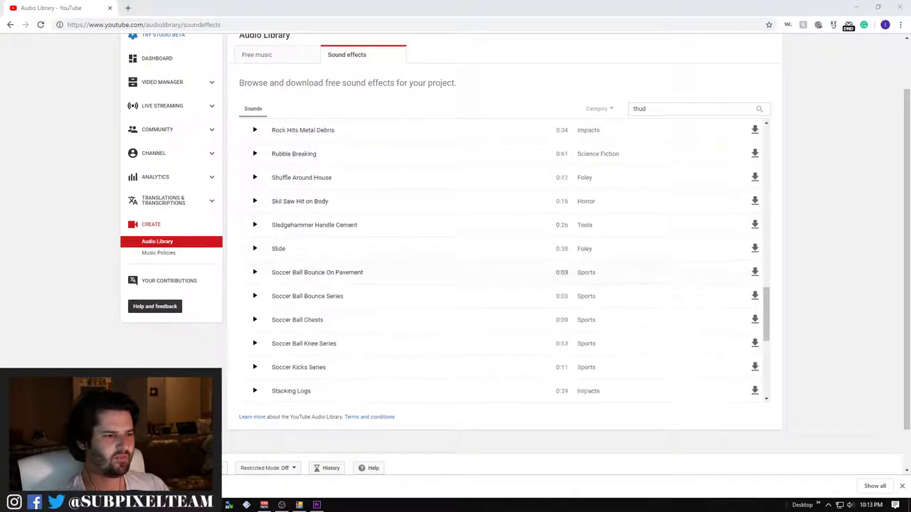
scroll(511, 264, down, 3)
click(254, 200)
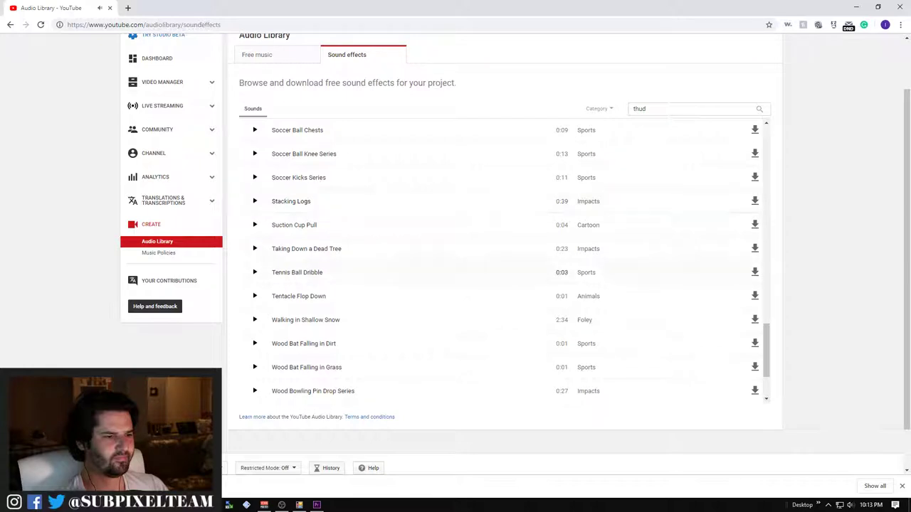
Back in Premiere, scrub the sequence to the snail clip and set the playhead to 00;00;10;11
key(alt+Tab)
drag(366, 349, 600, 348)
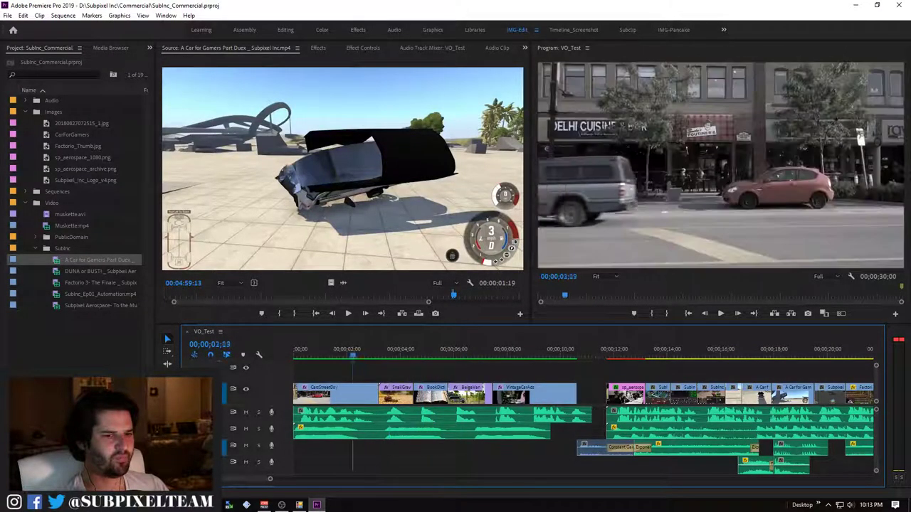
scroll(583, 410, down, 3)
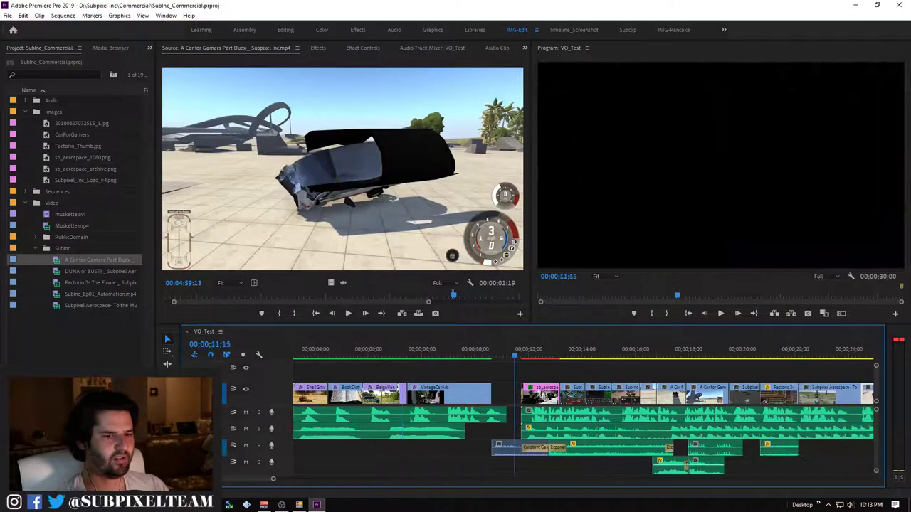
click(484, 348)
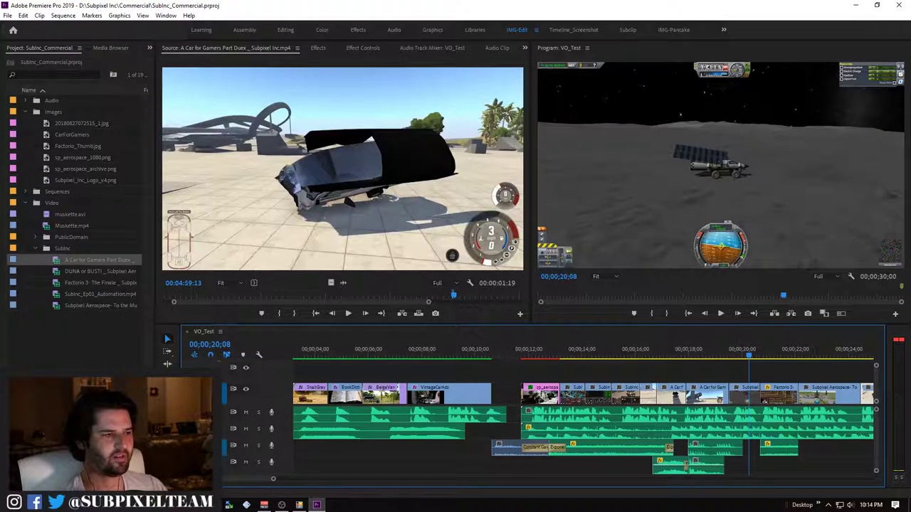
Collapse Video and Images, expand Audio, select FactoryAmbiance, and return to the Audio Library
click(37, 203)
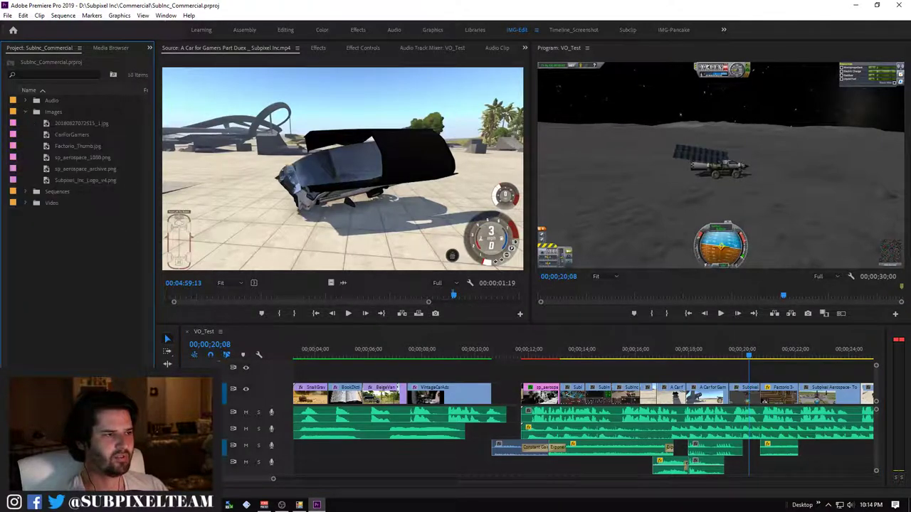
click(26, 101)
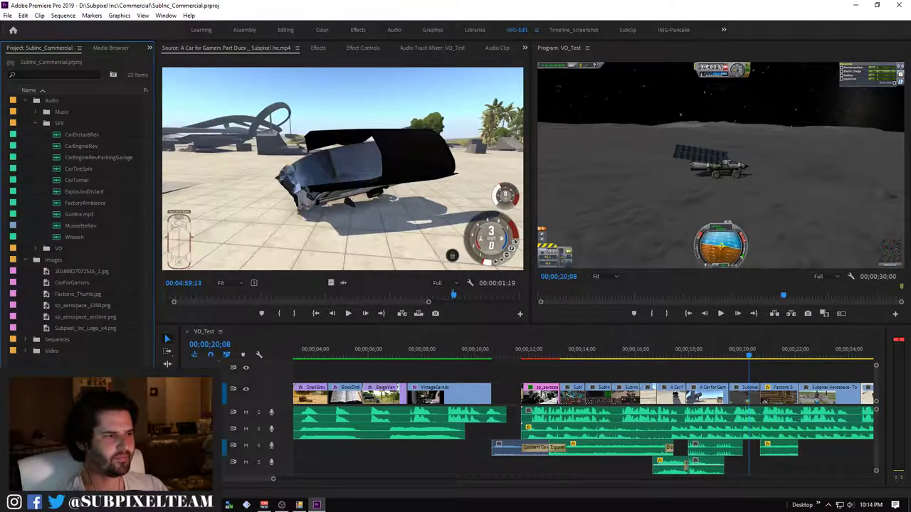
click(26, 260)
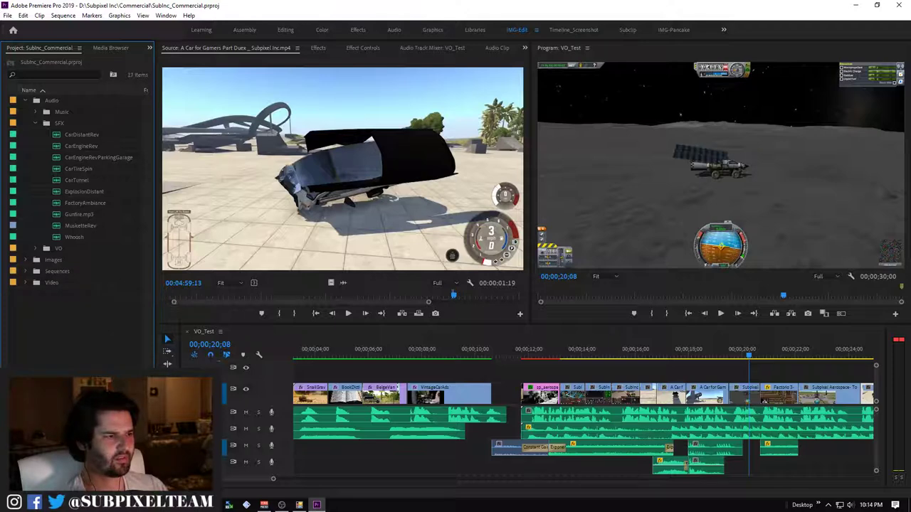
click(85, 202)
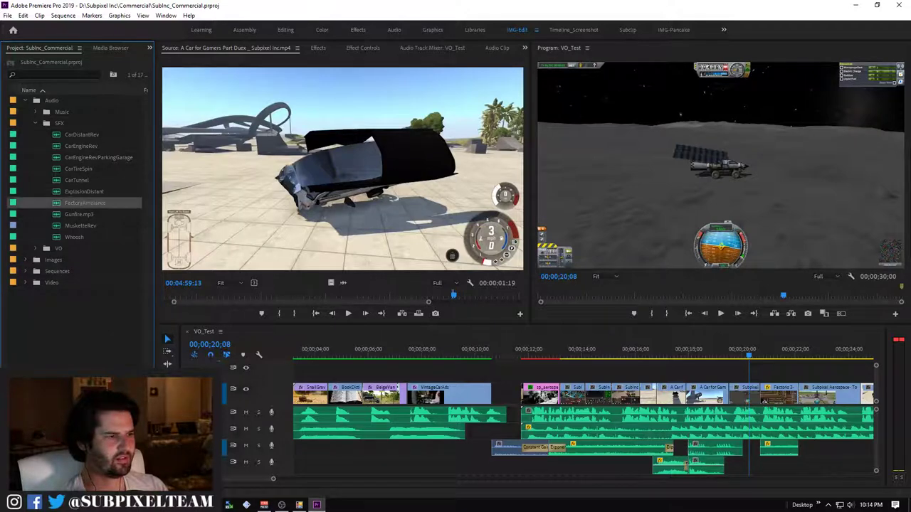
key(alt+Tab)
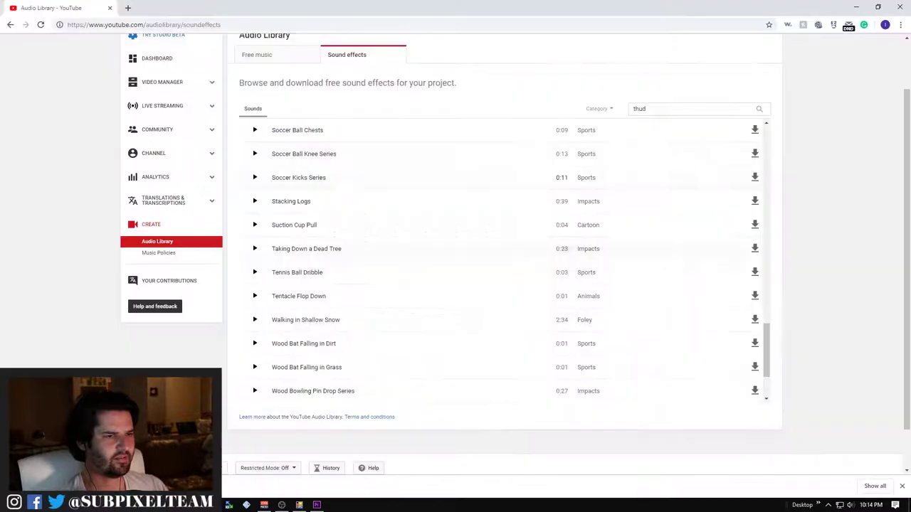
Search the sound effects for 'radio'
click(691, 108)
text(radio)
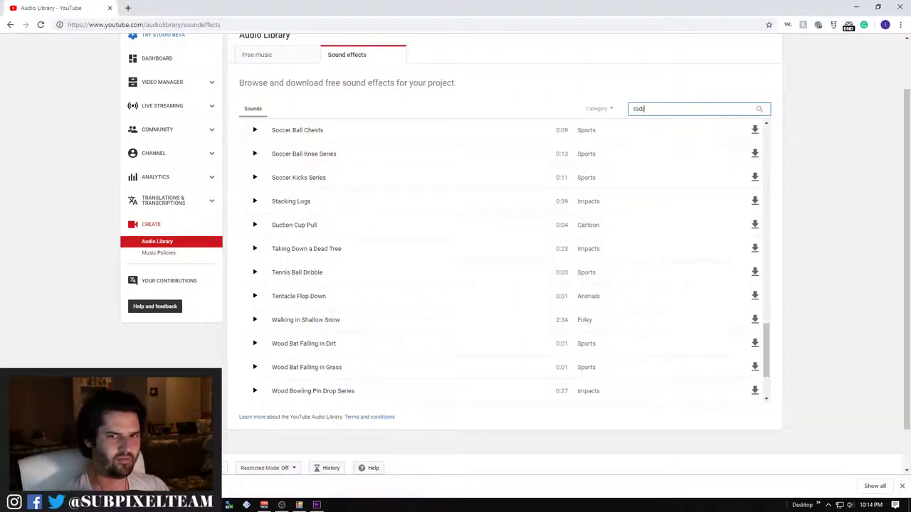
key(alt+Tab)
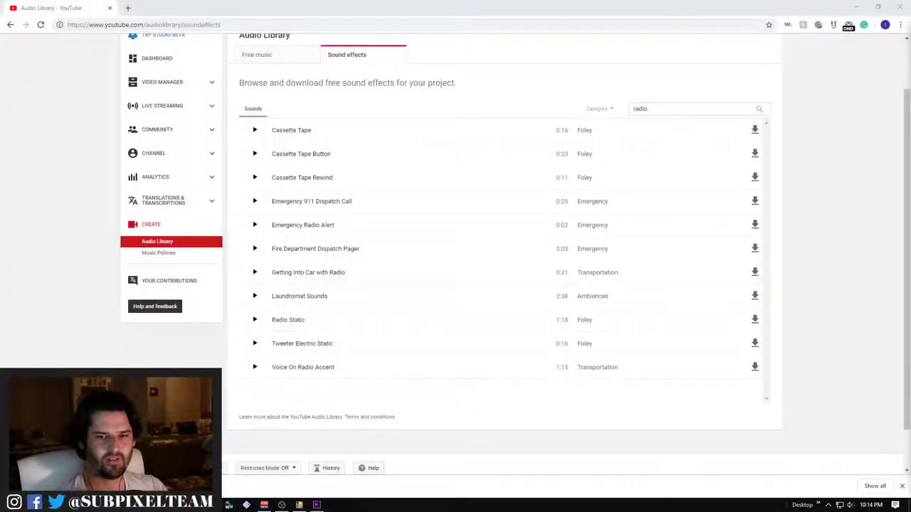
scroll(498, 270, up, 1)
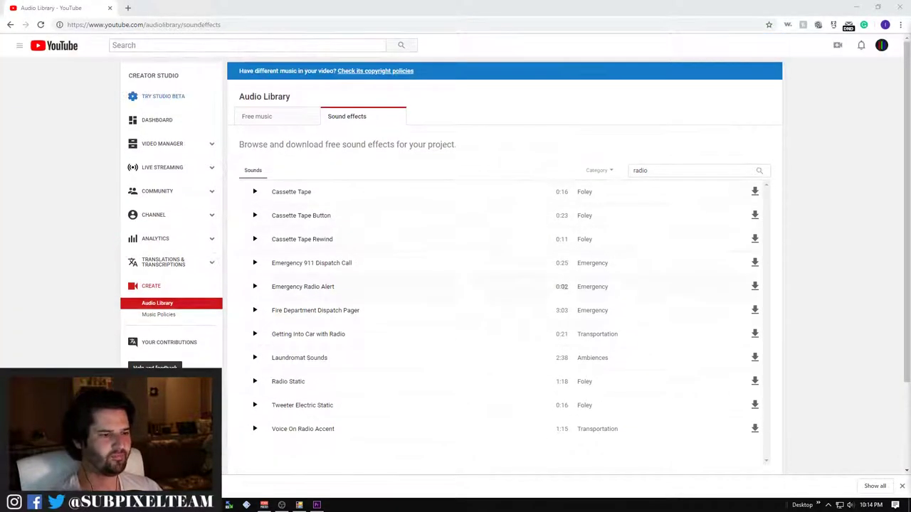
Preview Radio Static, Tweeter Electric Static and Voice On Radio Accent, then return to Premiere
click(255, 382)
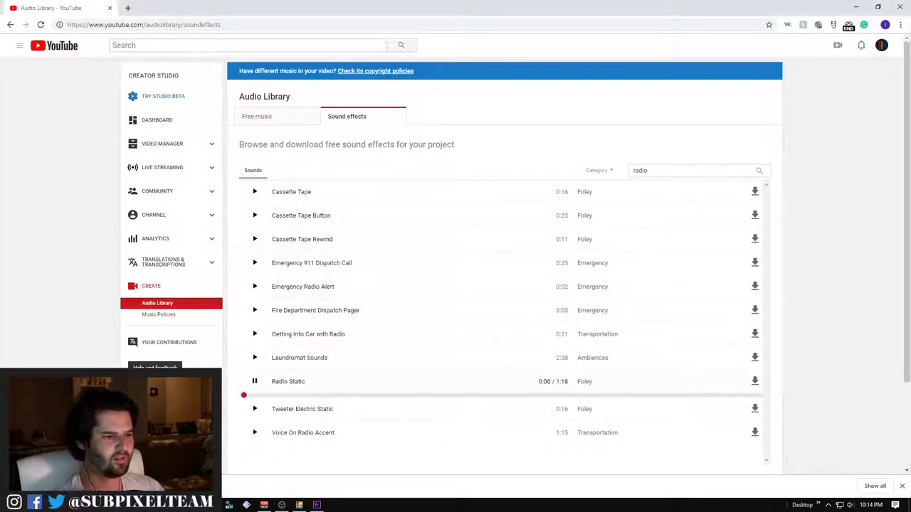
click(394, 395)
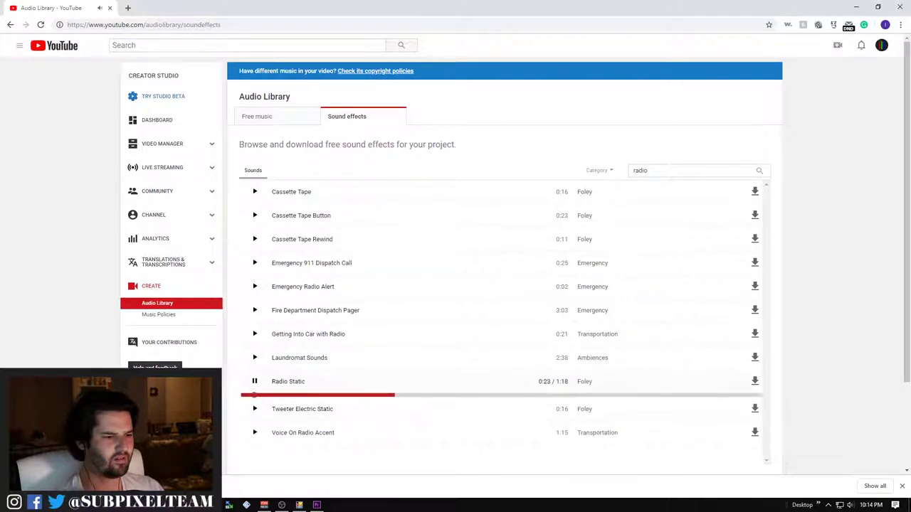
click(254, 381)
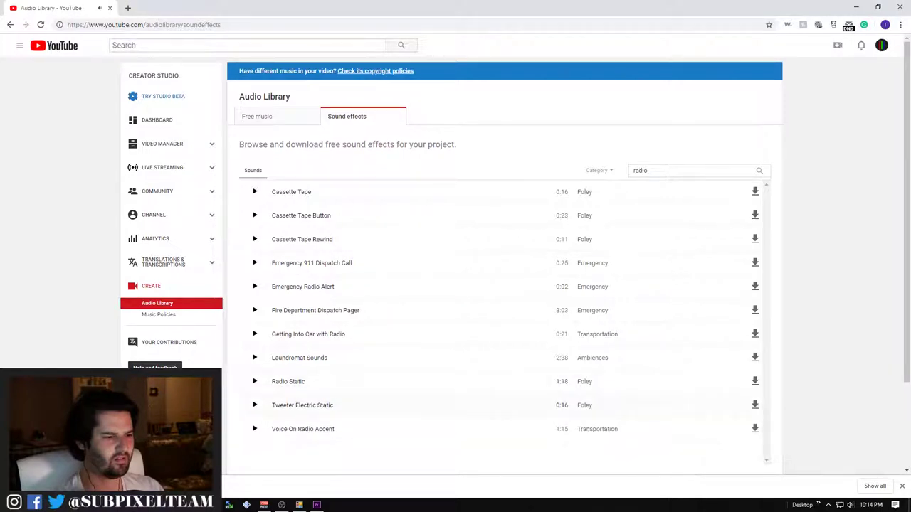
click(255, 405)
click(412, 418)
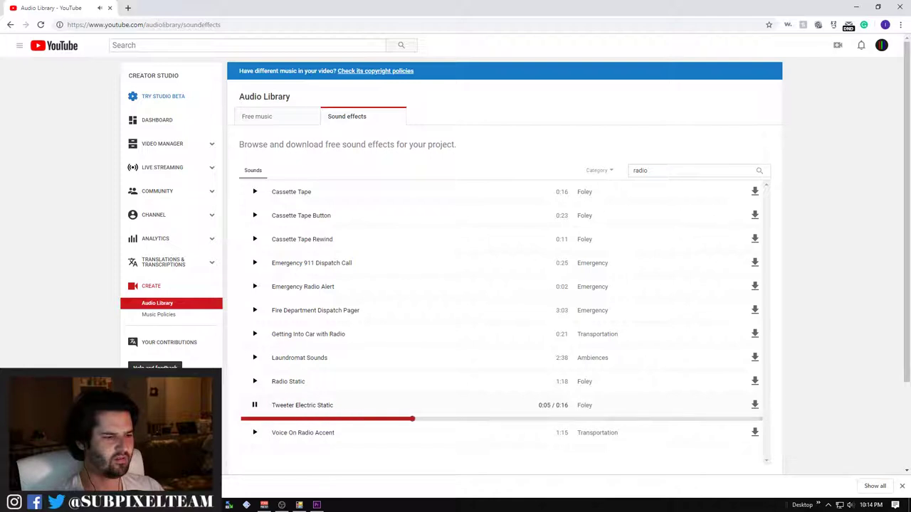
click(254, 433)
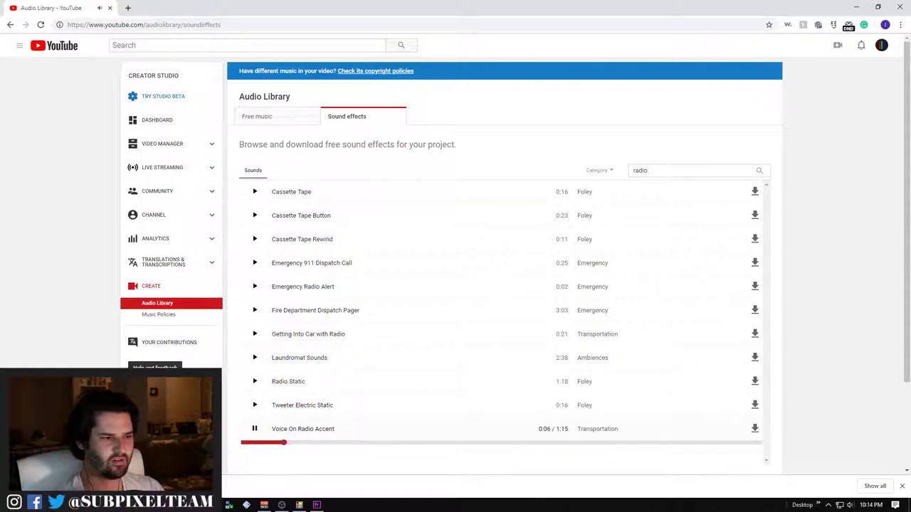
click(254, 429)
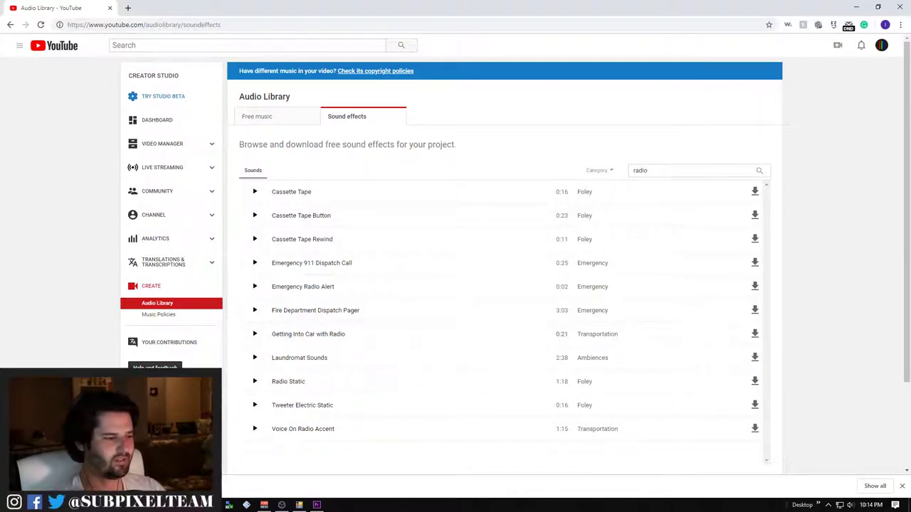
key(alt+Tab)
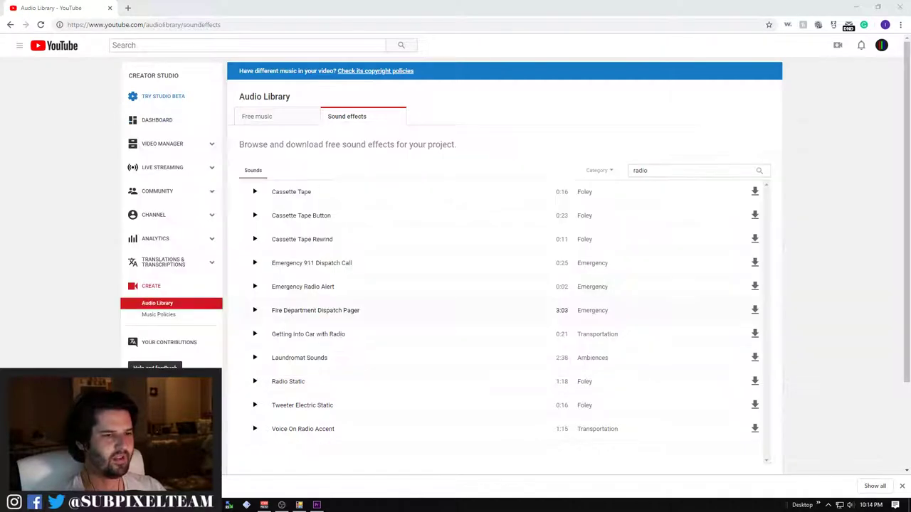
key(alt+Tab)
key(alt+Tab)
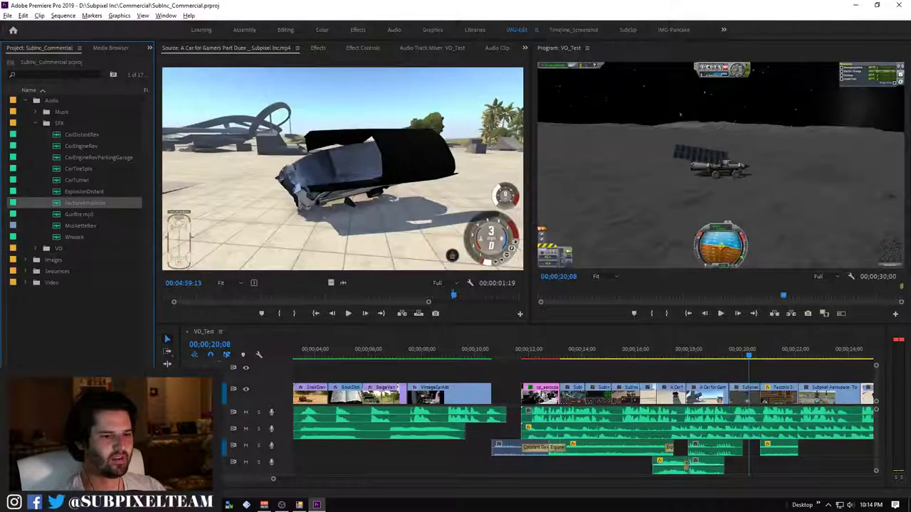
Play back the stretch from 00;00;18;25 through the Factorio clip into the rocket launch
key(space)
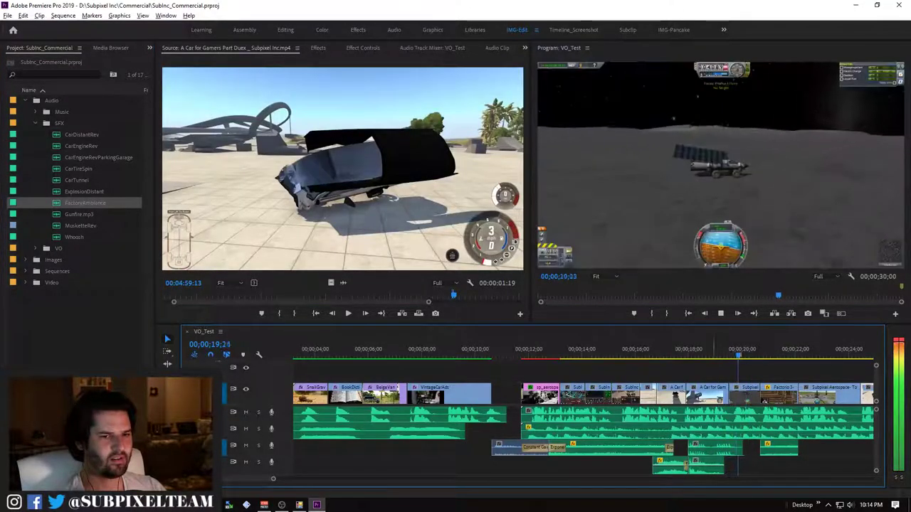
key(space)
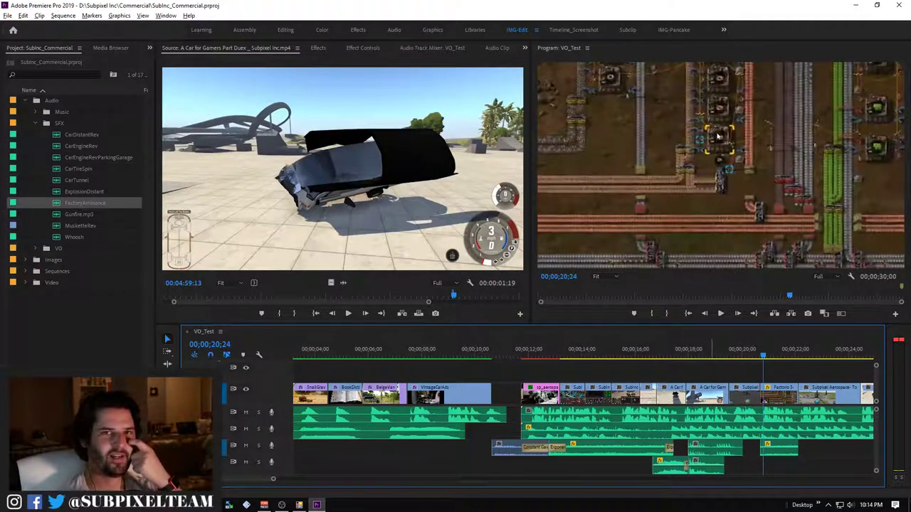
key(Up)
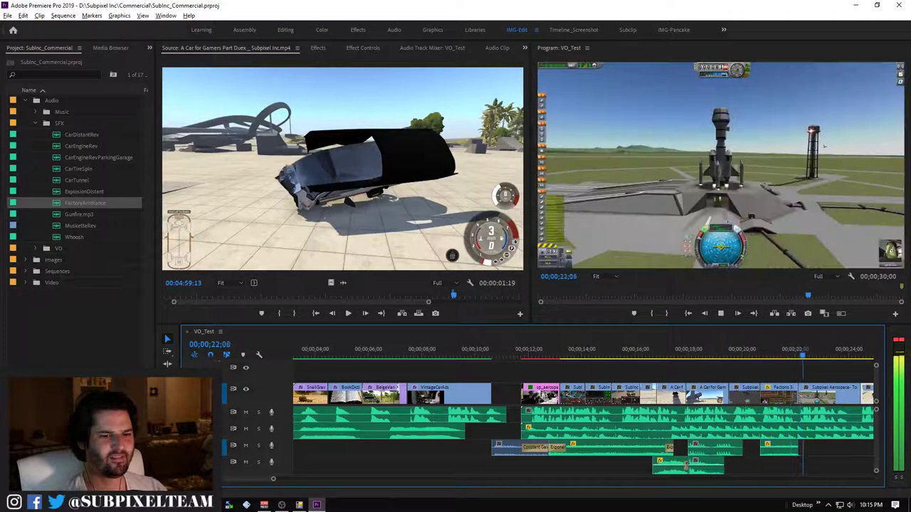
key(space)
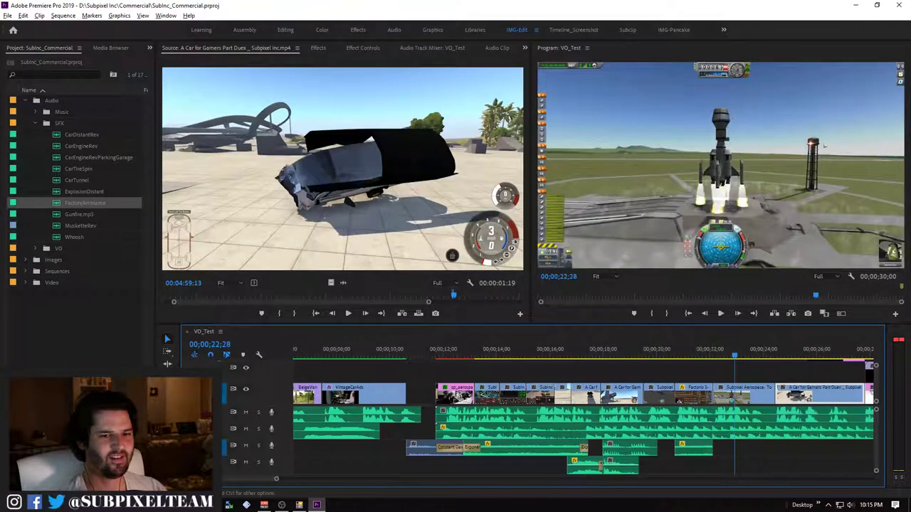
key(Up)
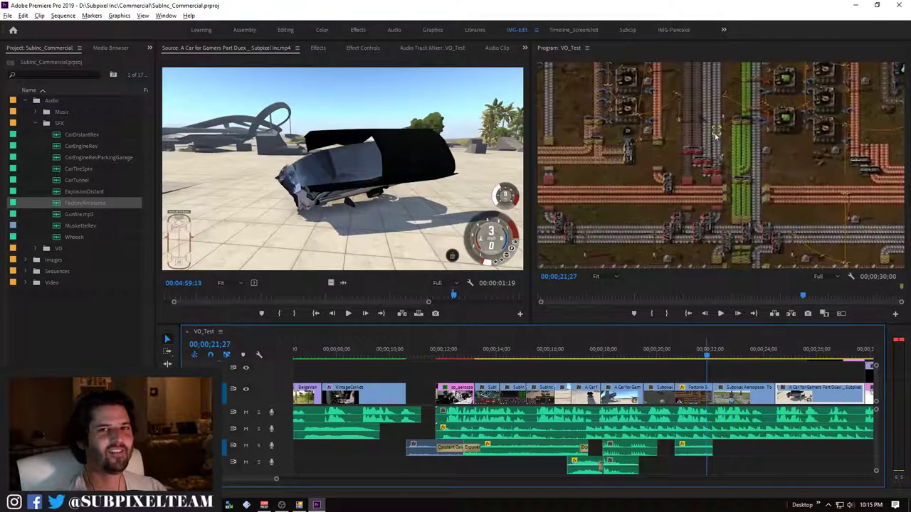
key(space)
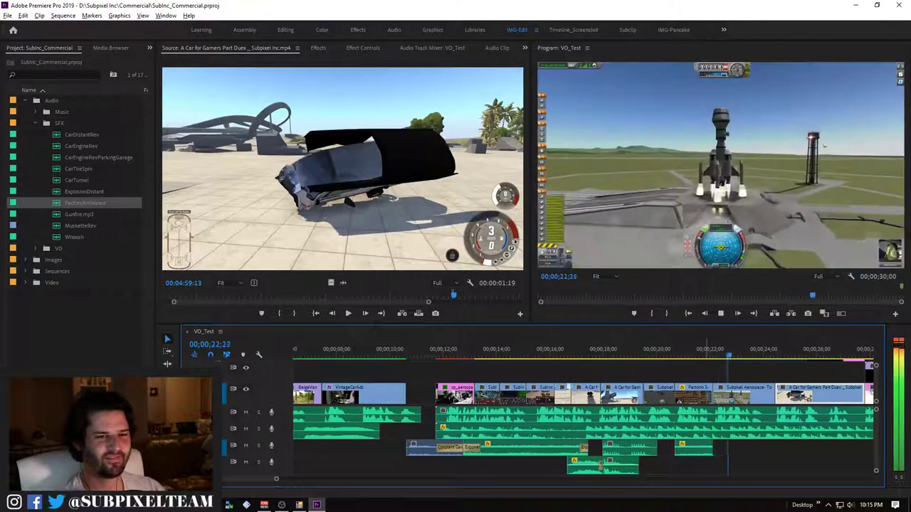
key(space)
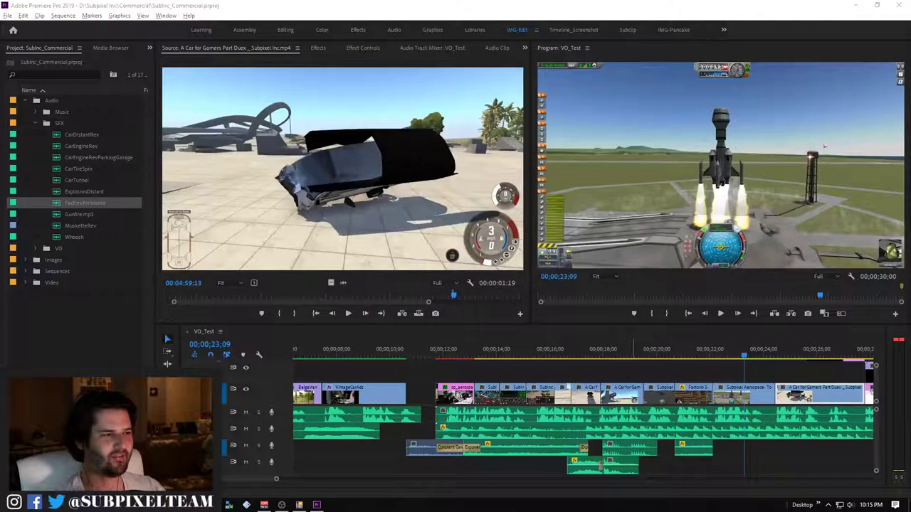
Select the MusketteRev and Whoosh clips in the Project panel, then bring the browser forward
click(80, 226)
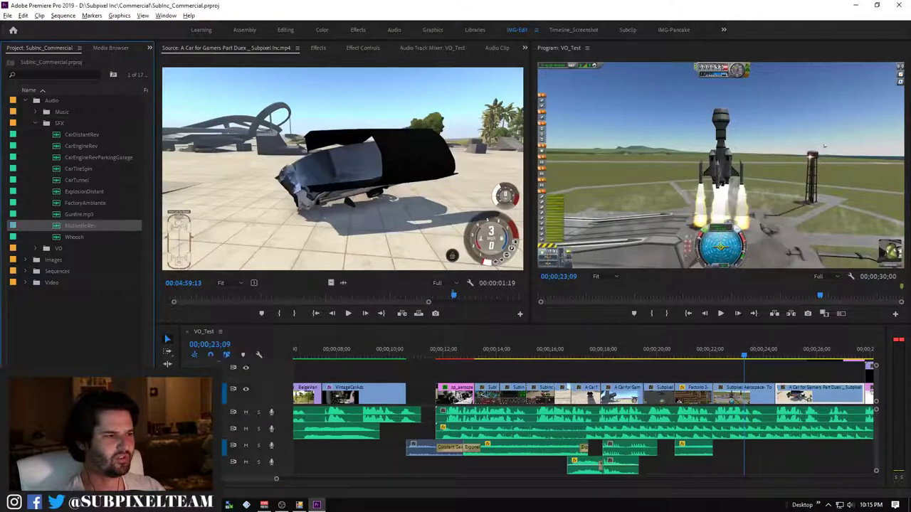
click(74, 237)
key(alt+Tab)
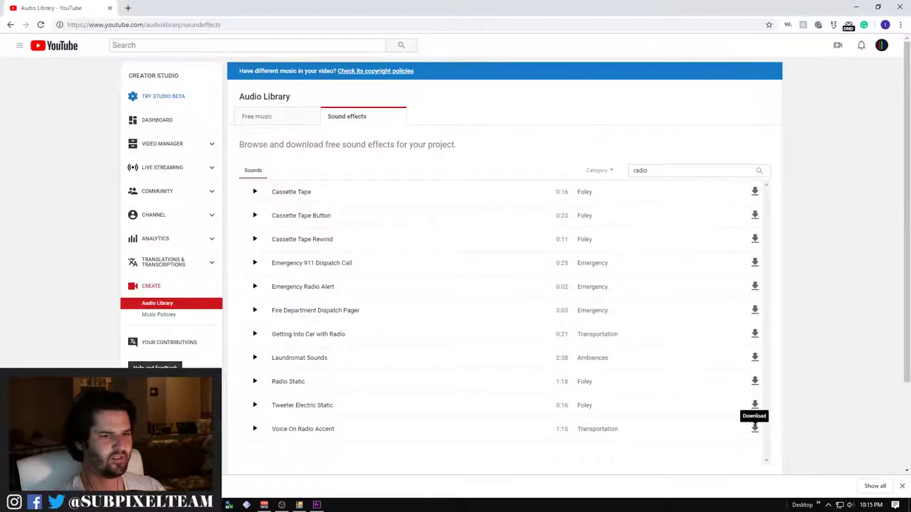
Search 'rocket' and preview Airplane Rocket Fire Close and Big Explosion Cut Off
double_click(640, 170)
text(ro)
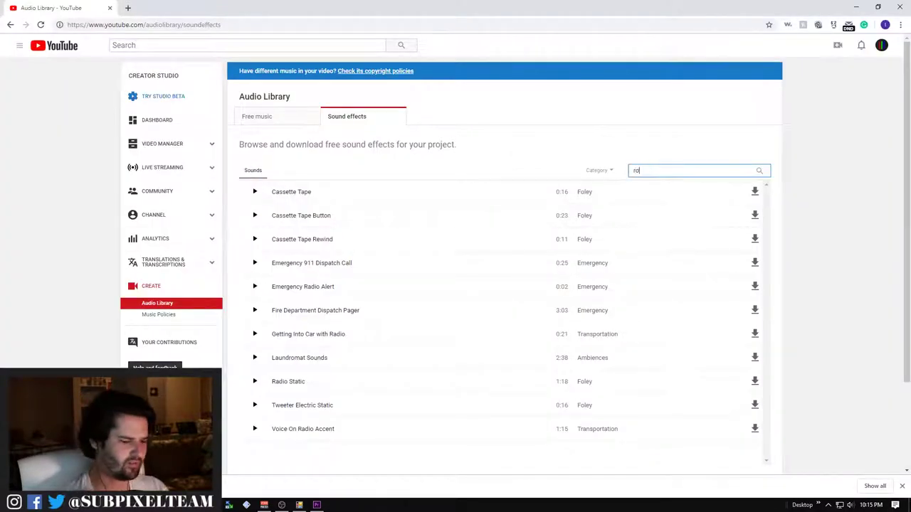
text(cket)
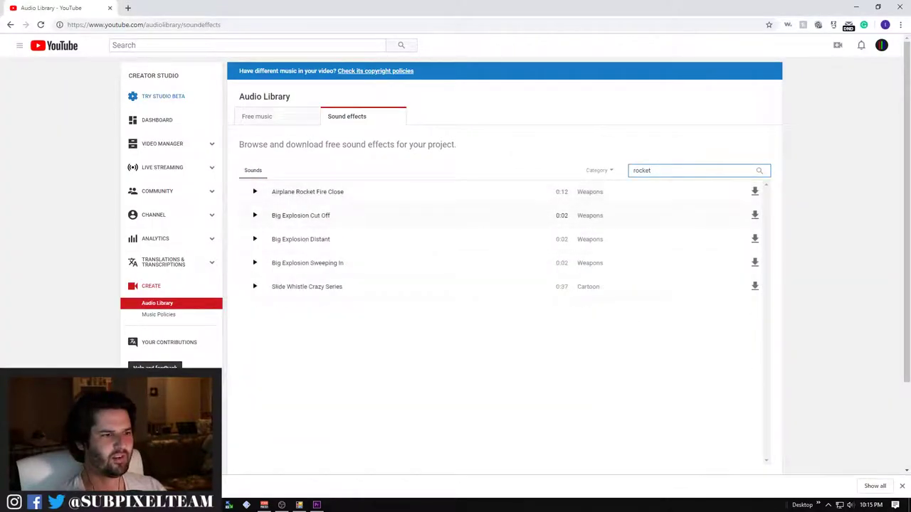
click(307, 192)
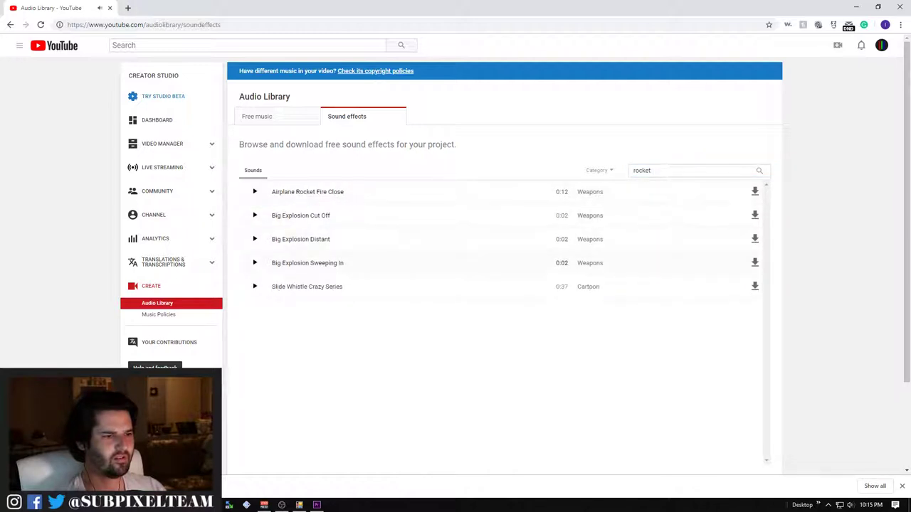
click(301, 215)
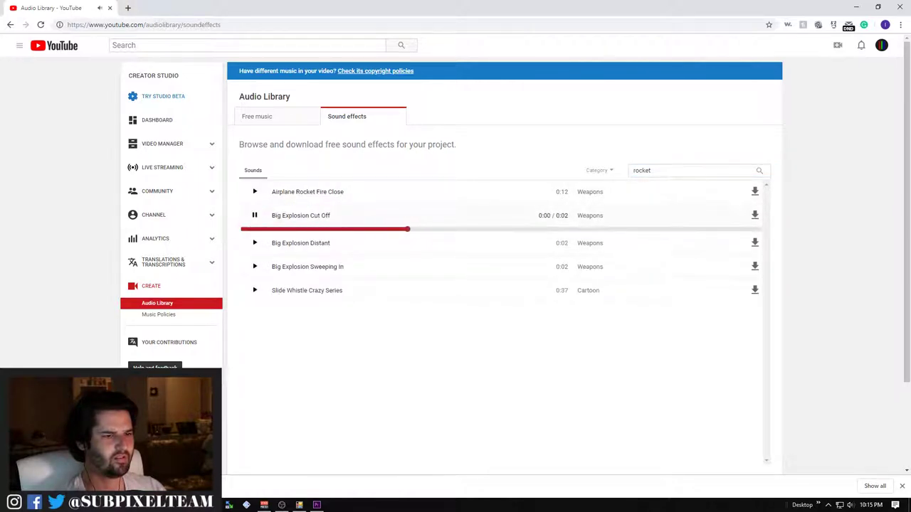
Search 'space' and preview the Space Tunnel and Spaceship Alarm sounds
double_click(641, 170)
text(space)
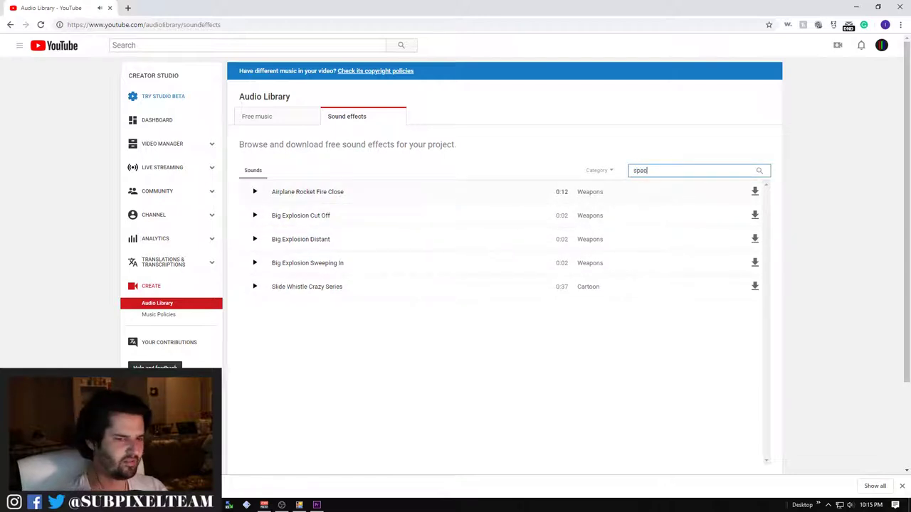
scroll(498, 320, down, 2)
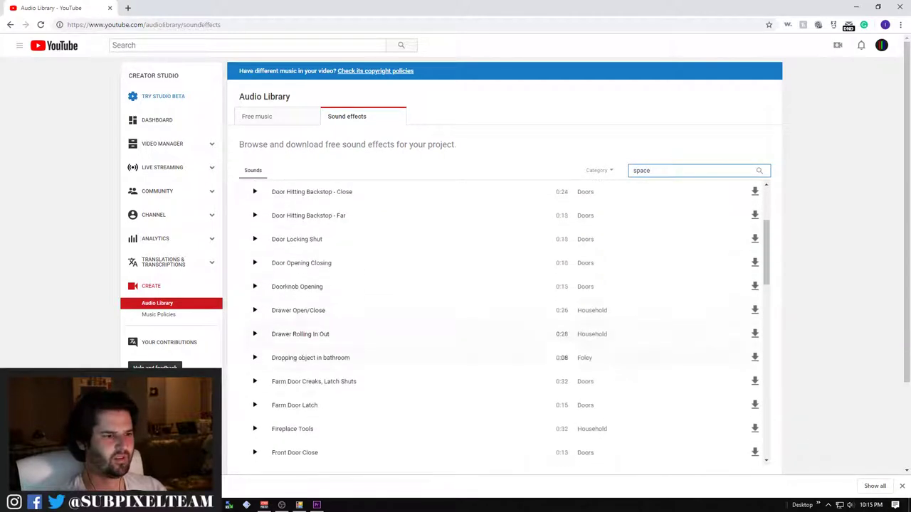
scroll(498, 320, down, 3)
scroll(499, 320, down, 3)
scroll(499, 321, down, 2)
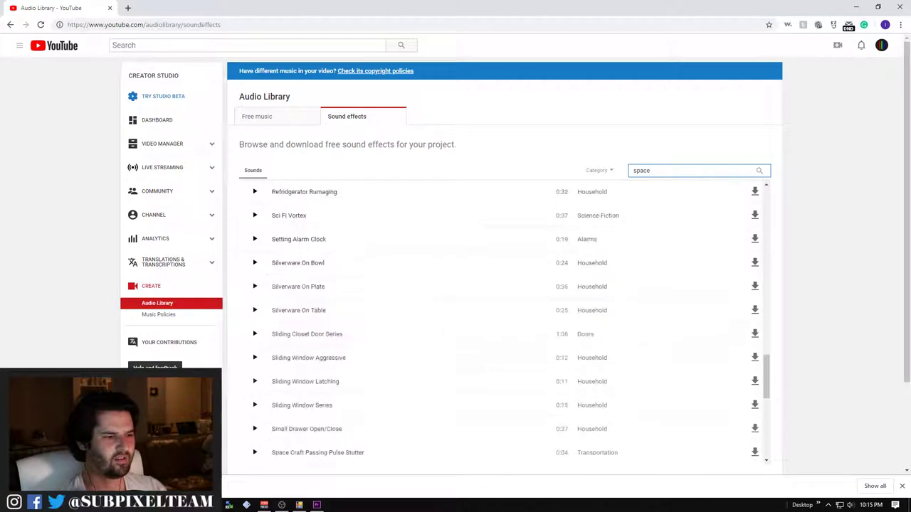
scroll(498, 320, down, 3)
click(255, 286)
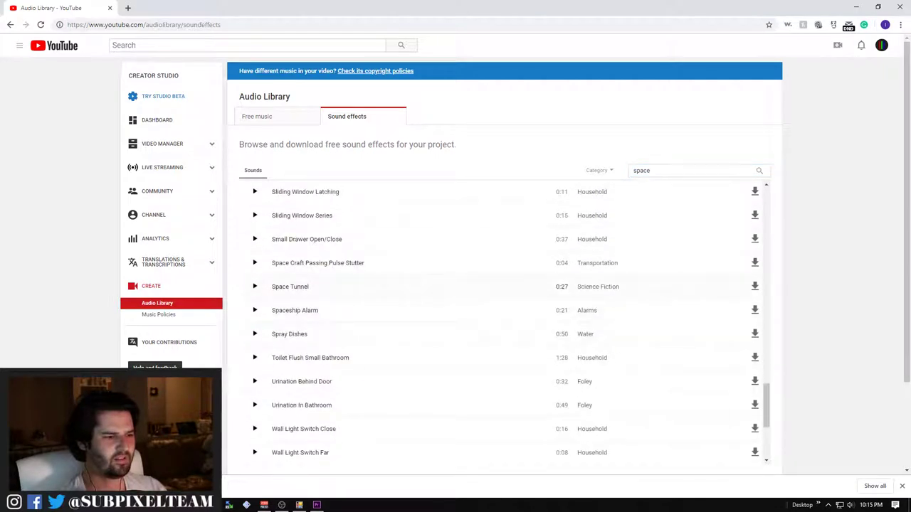
click(255, 314)
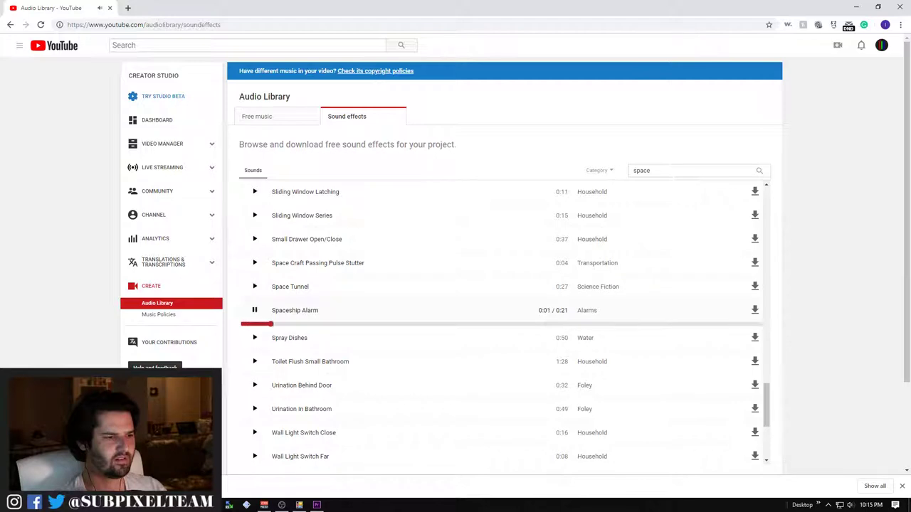
scroll(498, 320, down, 2)
scroll(498, 320, down, 2)
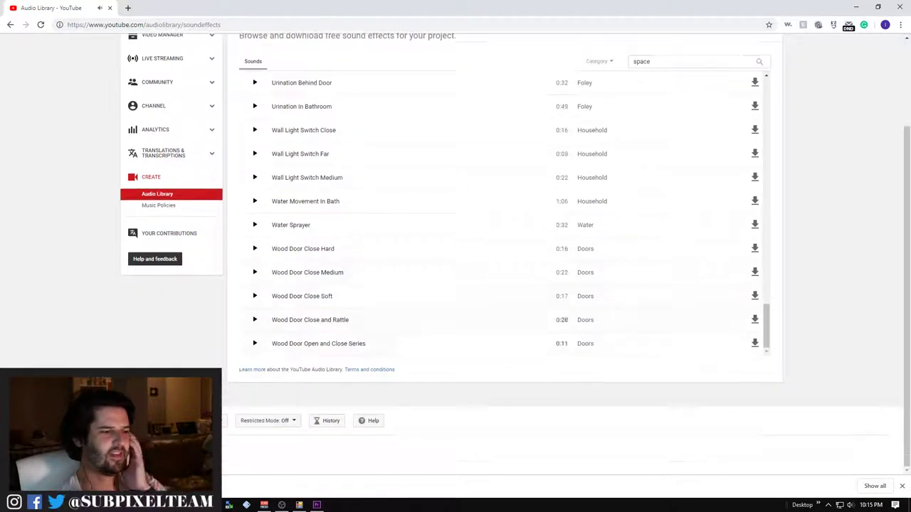
scroll(498, 249, up, 5)
scroll(498, 249, up, 5)
scroll(498, 250, up, 5)
scroll(498, 249, up, 5)
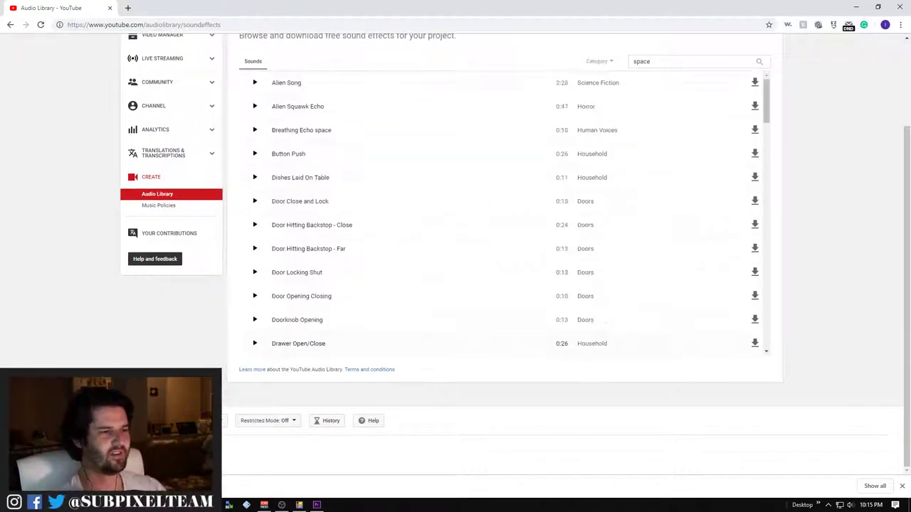
scroll(498, 249, up, 2)
Search 'launch' and preview the Gun Loading Foam sound
double_click(641, 170)
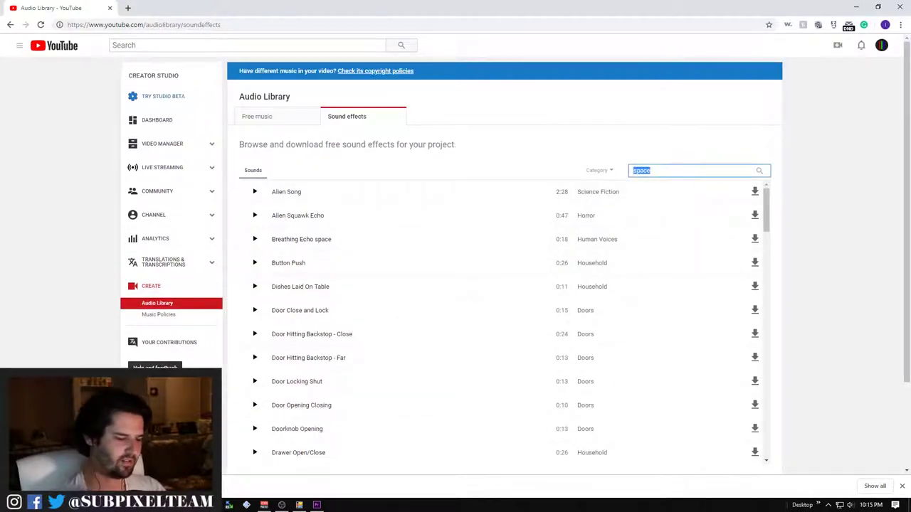
text(launch)
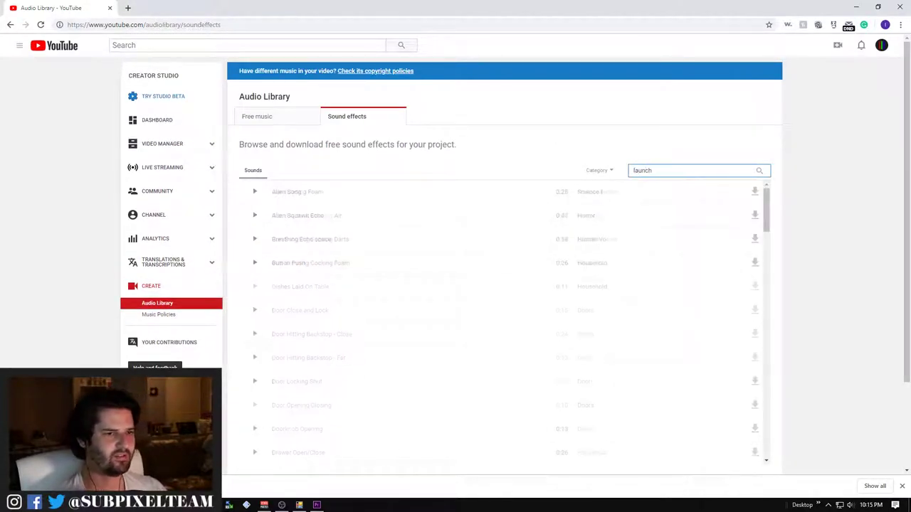
click(298, 191)
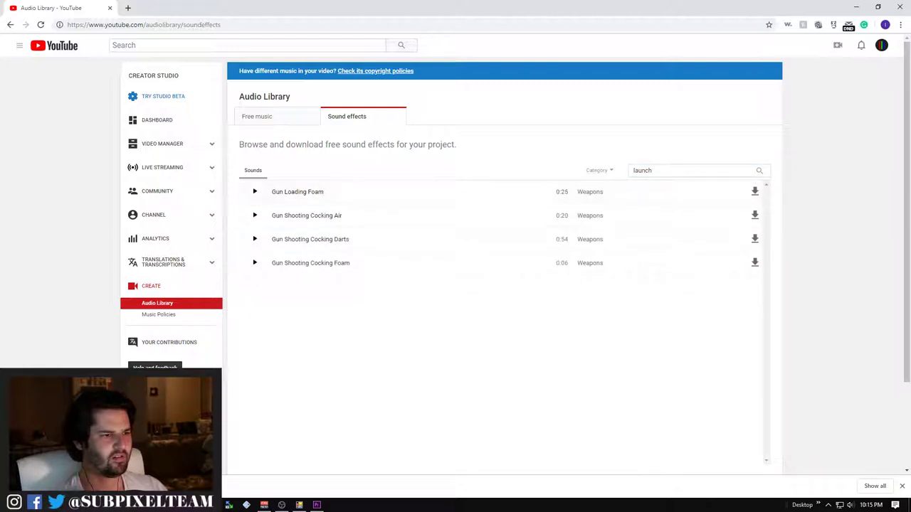
Load freesound.org in a new browser tab
key(ctrl+t)
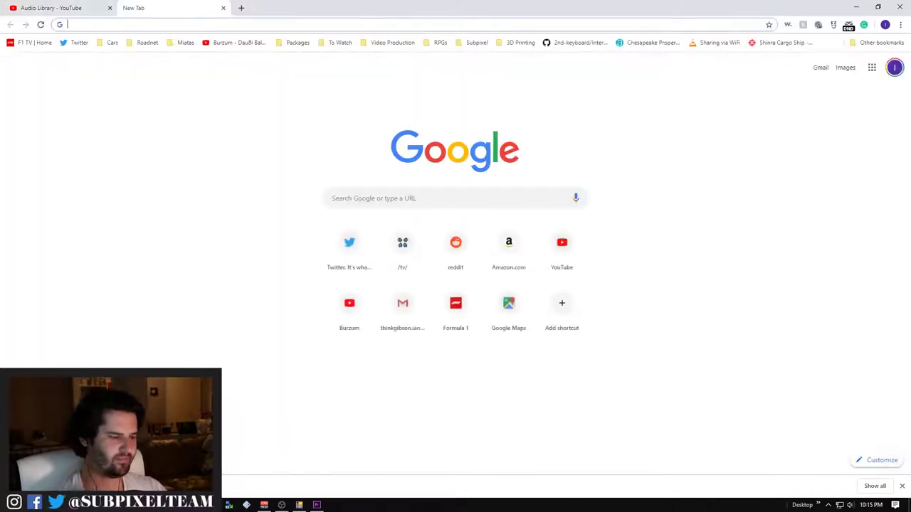
text(free)
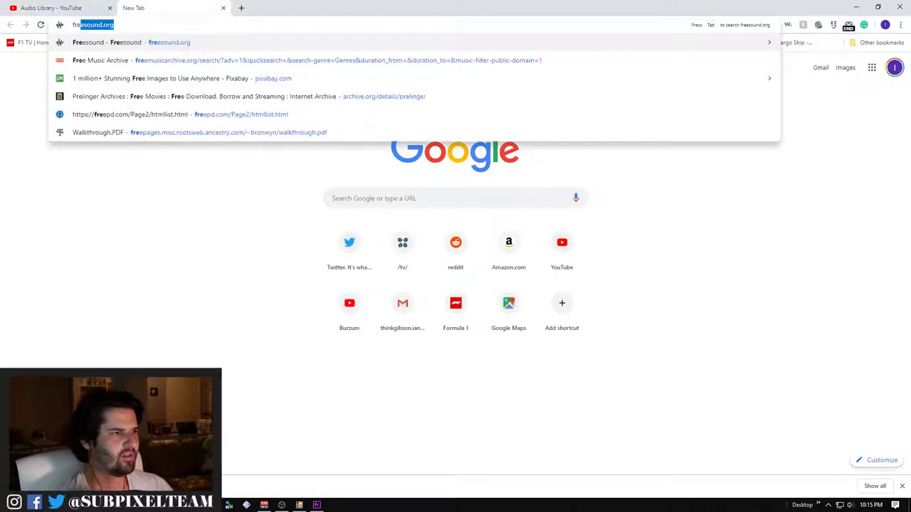
key(Return)
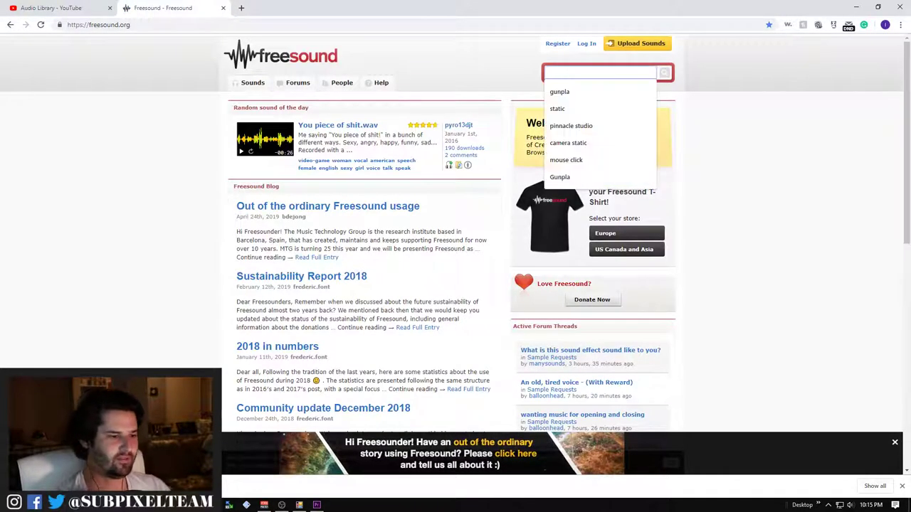
Search Freesound for 'rocket' and filter to Creative Commons 0, leaving 240 sounds
text(rocket)
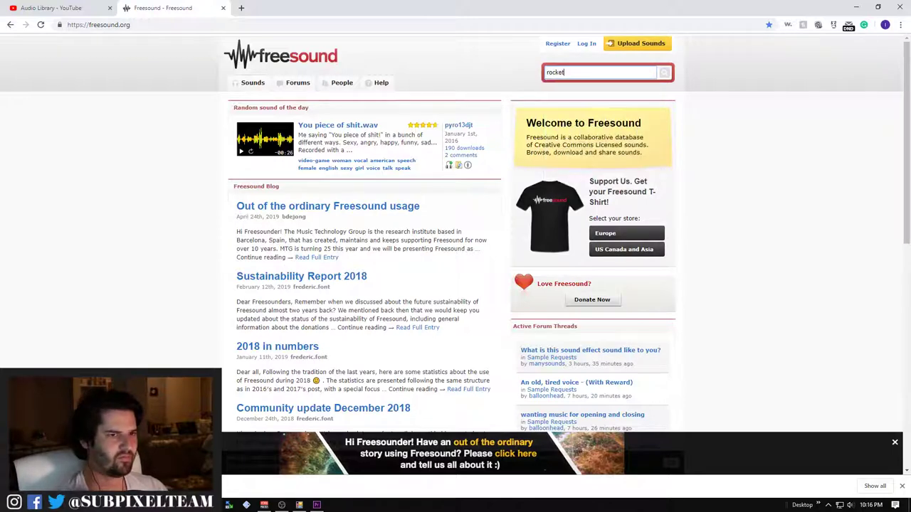
key(Return)
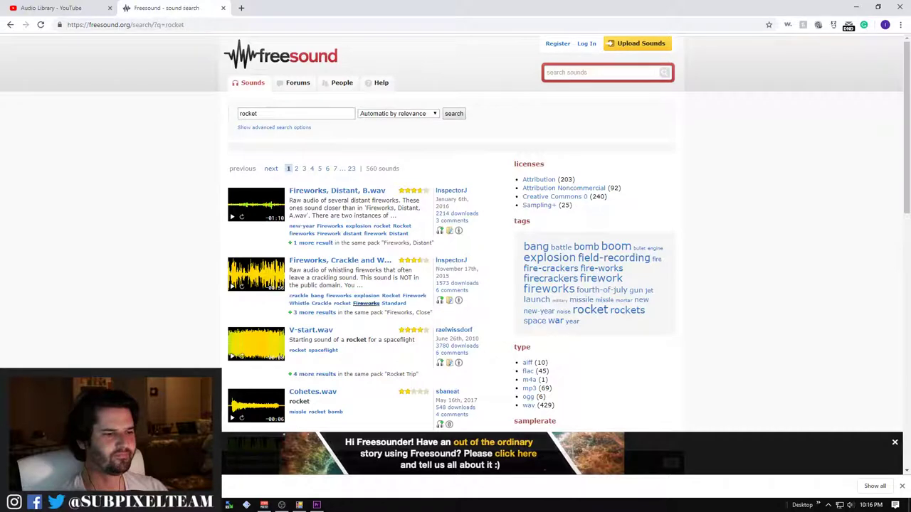
click(555, 196)
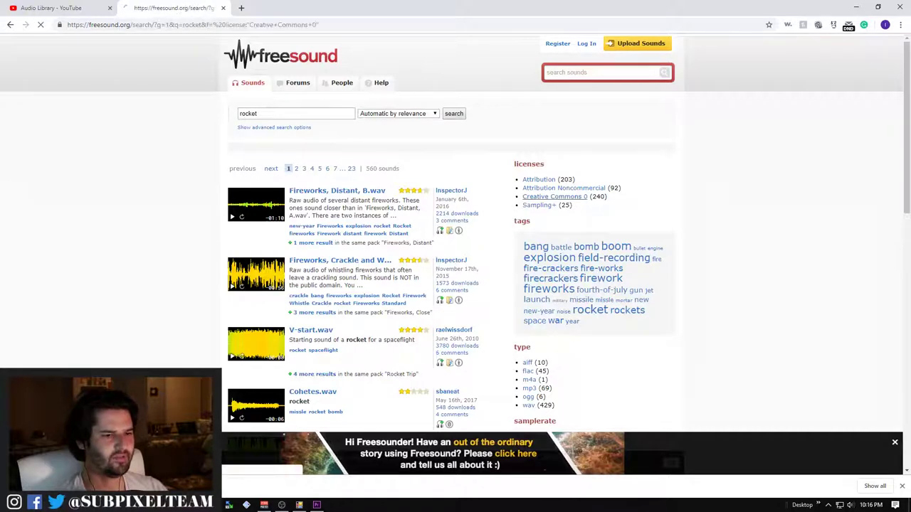
scroll(455, 242, down, 3)
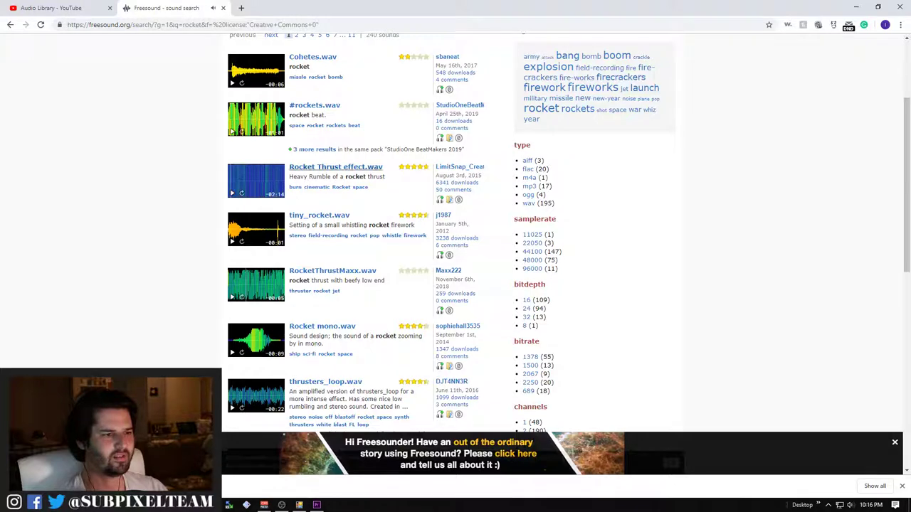
Open the Rocket Thrust effect.wav page in its own tab and log in to download it
middle_click(334, 168)
key(ctrl+Tab)
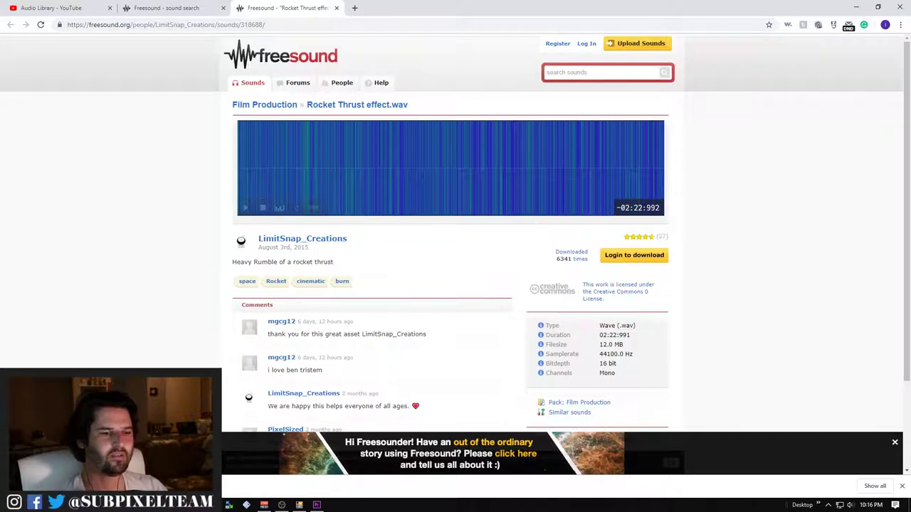
scroll(455, 285, down, 1)
scroll(456, 284, up, 2)
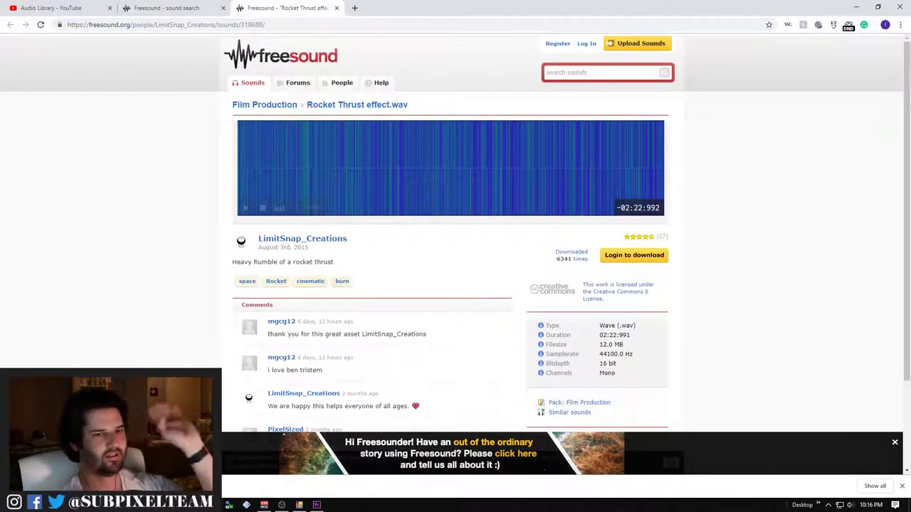
click(634, 255)
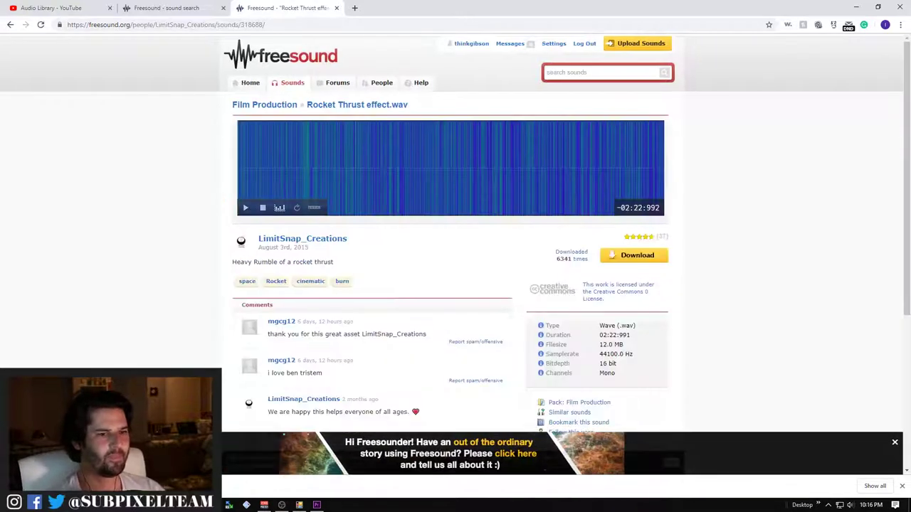
Play the CAR 4GAMERS ending twice from the previous edit, then scrub back to about 25 seconds
key(alt+Tab)
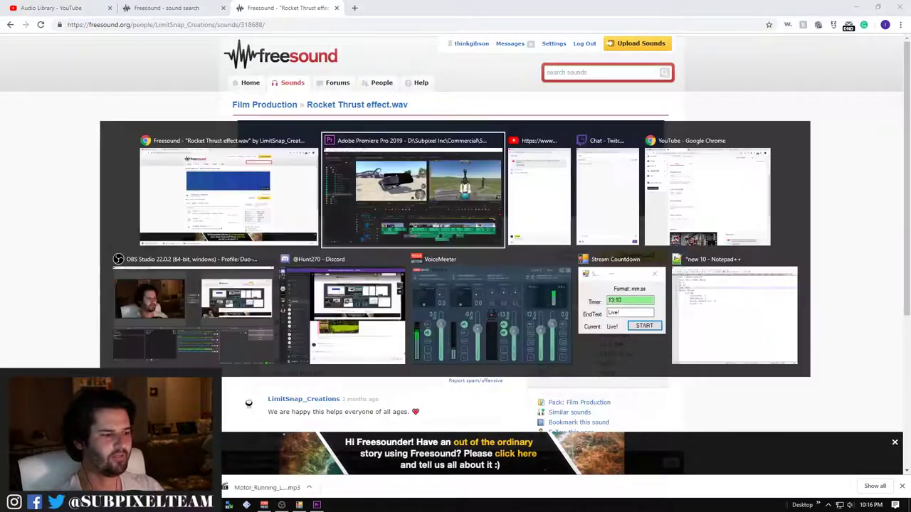
key(space)
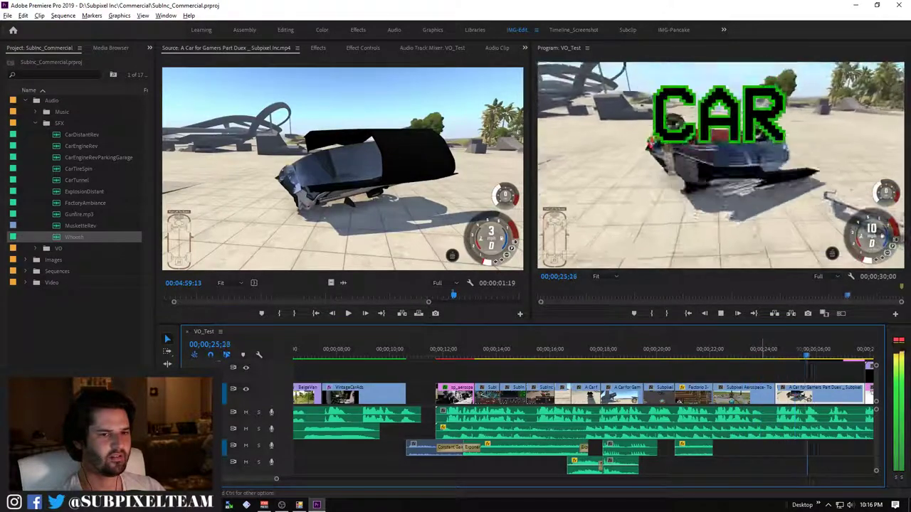
key(space)
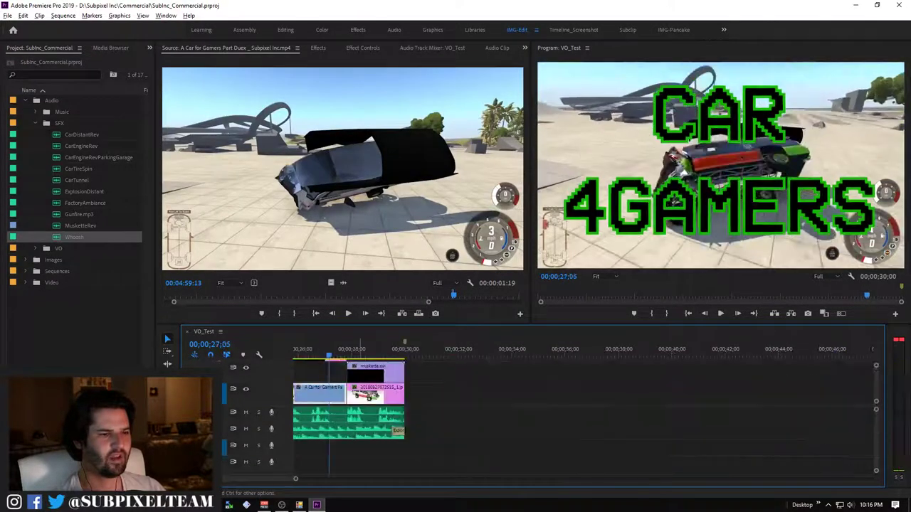
key(Up)
key(space)
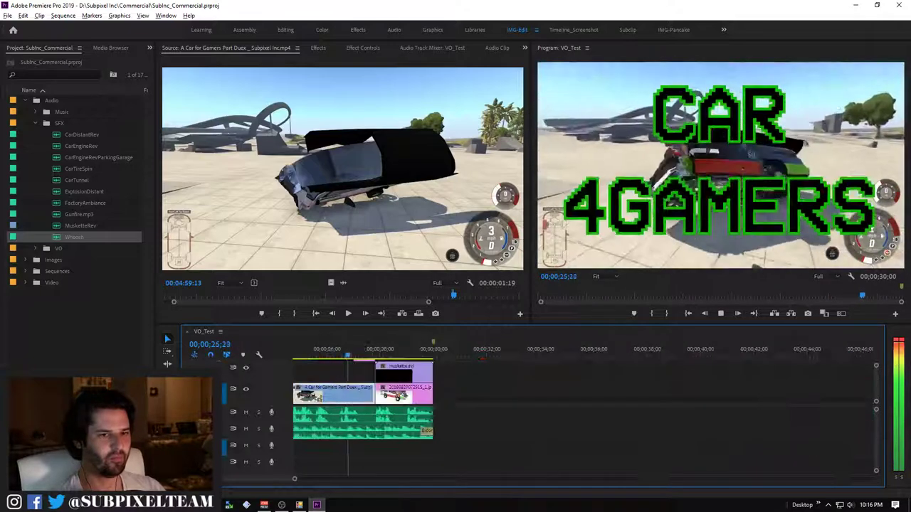
key(space)
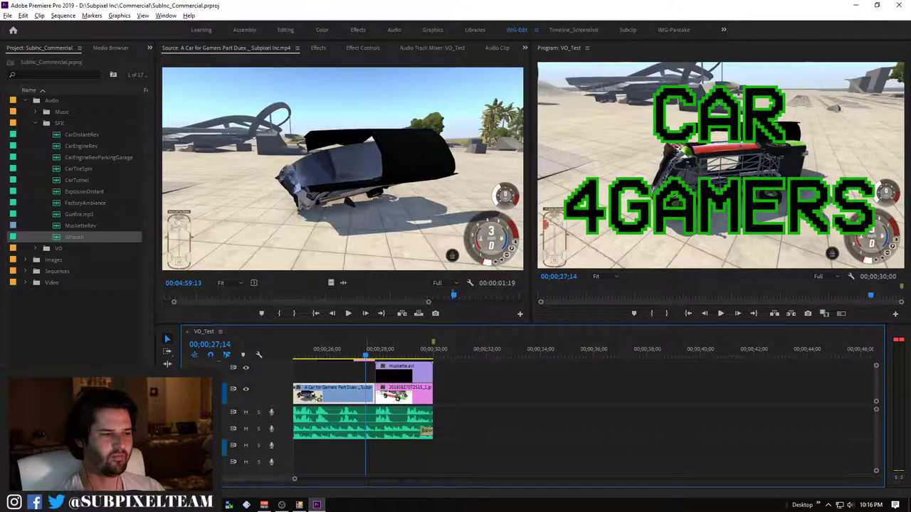
scroll(548, 413, up, 3)
scroll(548, 413, up, 2)
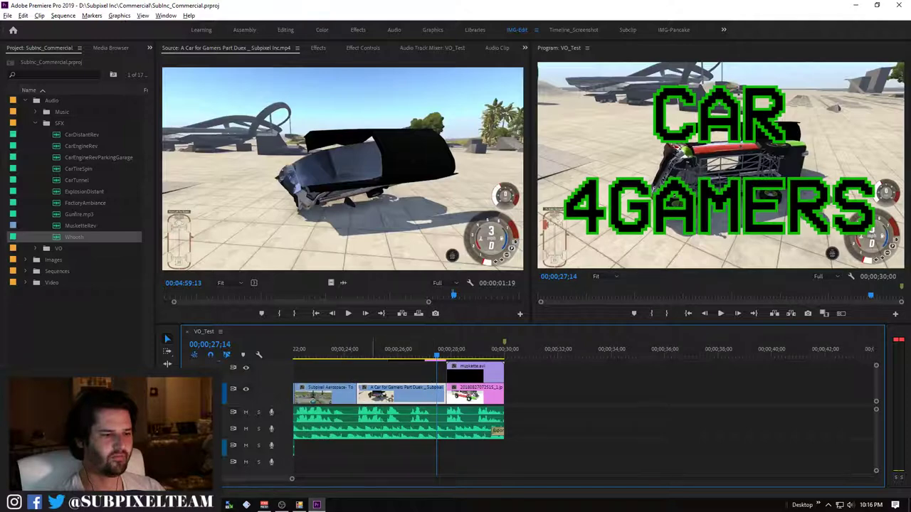
drag(399, 351, 382, 354)
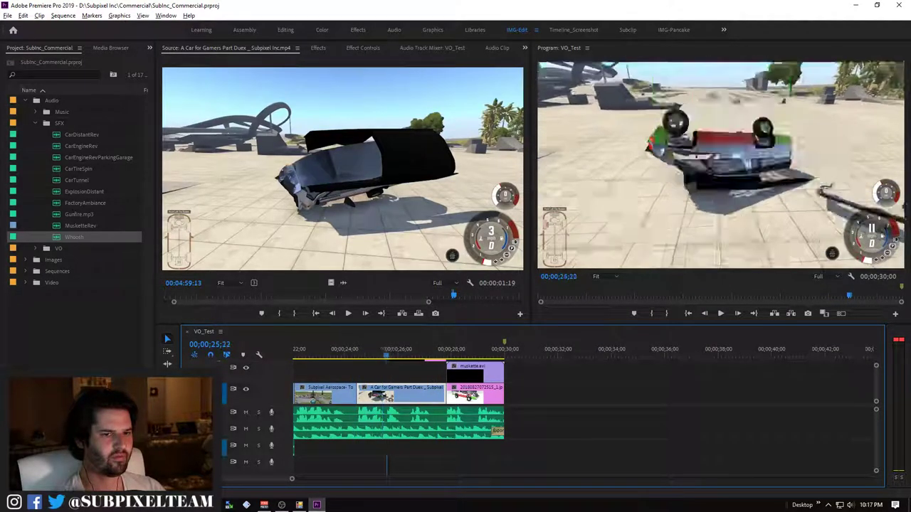
key(alt+Tab)
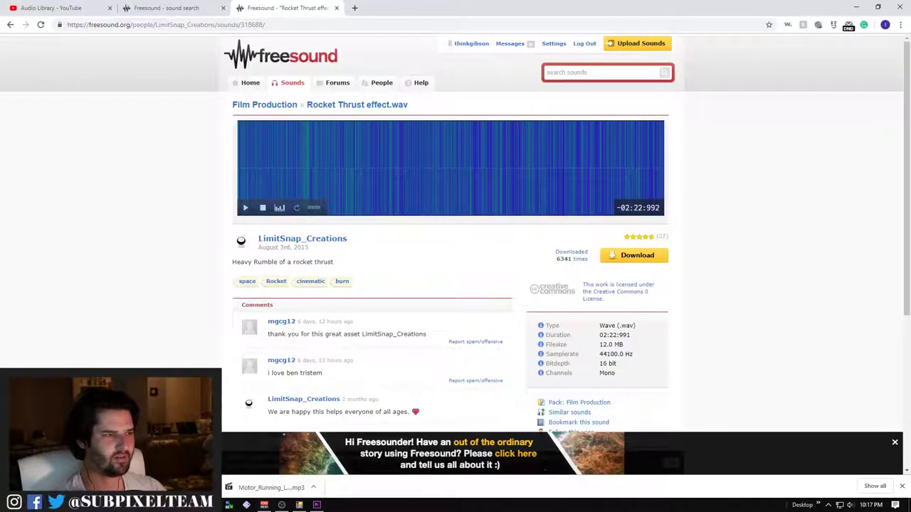
key(alt+Tab)
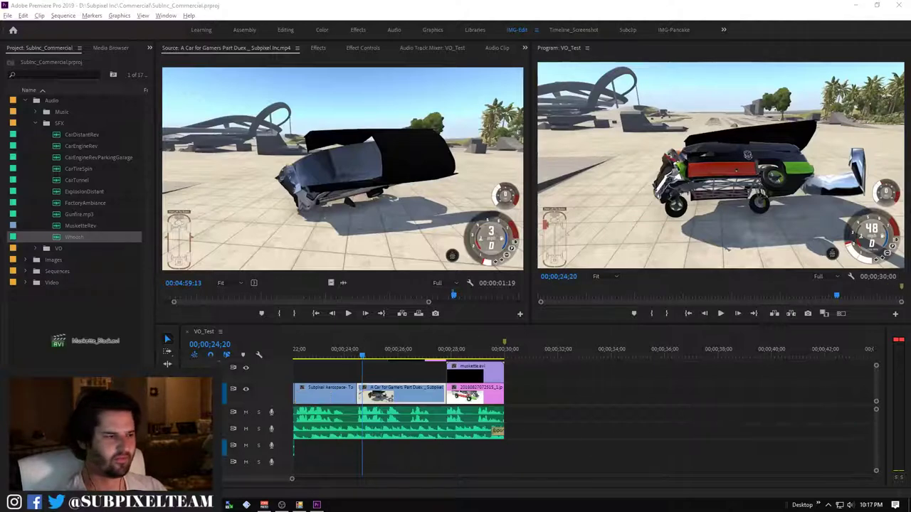
Import Muskette_Black.avi and place it at the end of the V2 track
drag(850, 418, 57, 340)
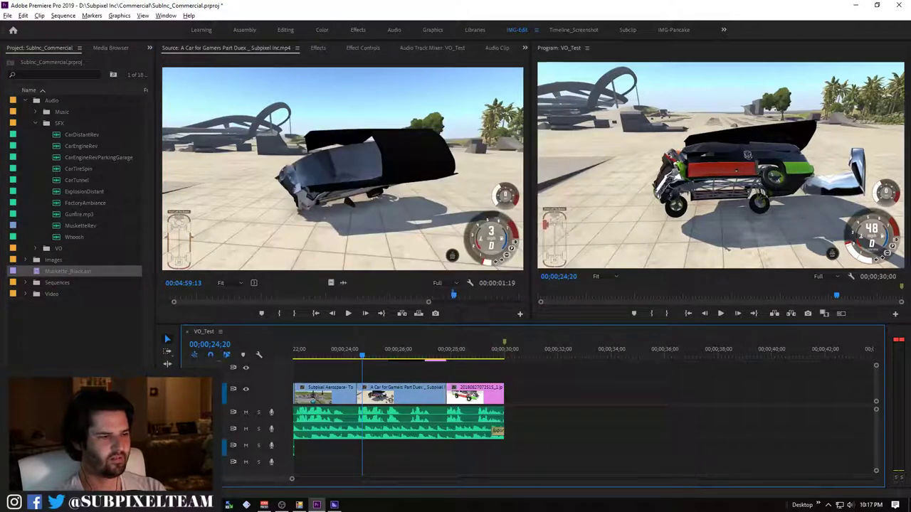
mouse_move(476, 376)
mouse_down()
mouse_move(503, 374)
mouse_move(476, 374)
mouse_up()
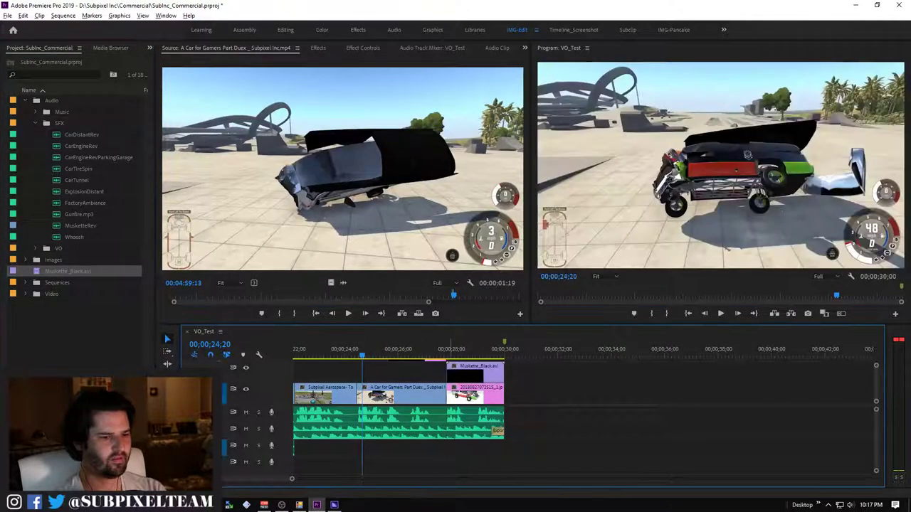
scroll(583, 413, up, 3)
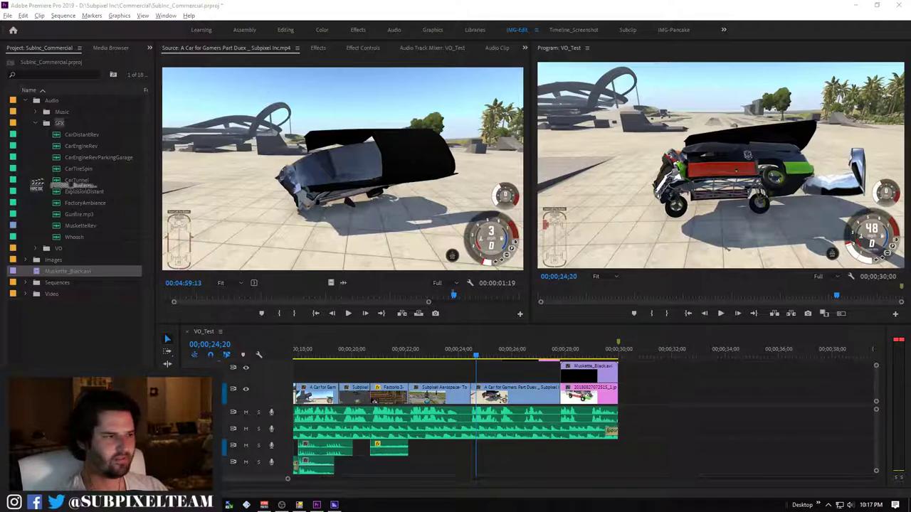
Add Motor_Running_Loudly.mp3, Voice_On_Radio_Accent.mp3 and the rocket-thrust sound to the SFX bin
drag(78, 135, 37, 125)
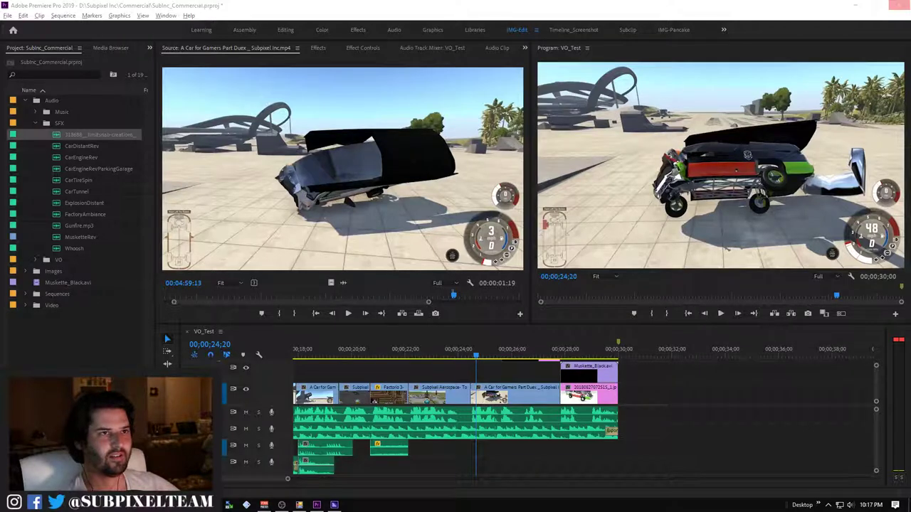
drag(898, 5, 99, 249)
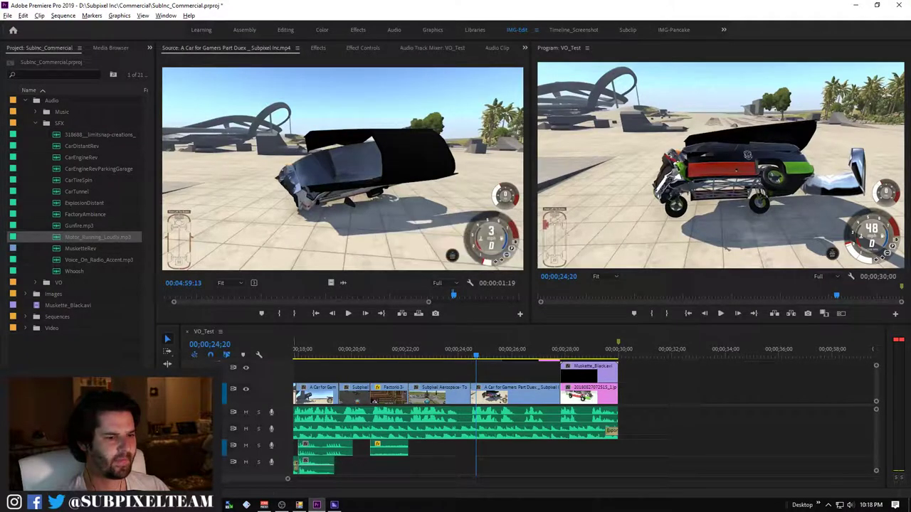
click(79, 248)
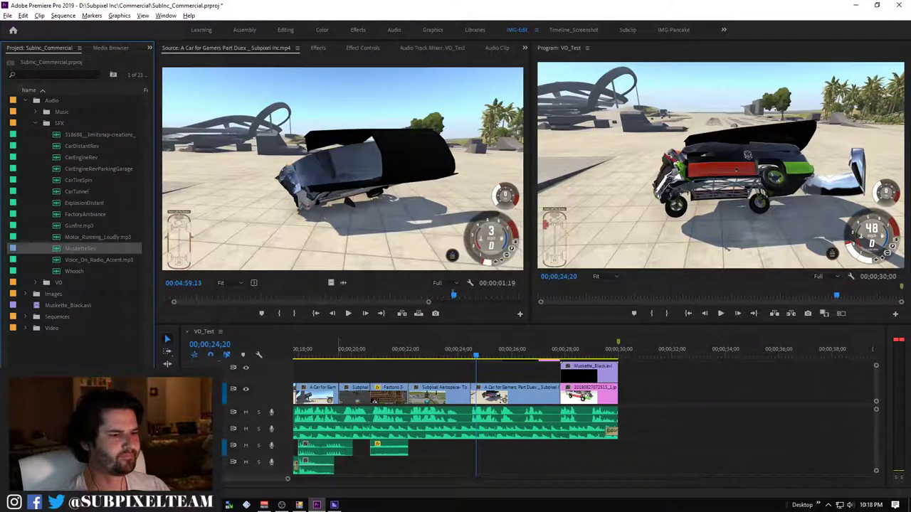
click(337, 348)
click(85, 237)
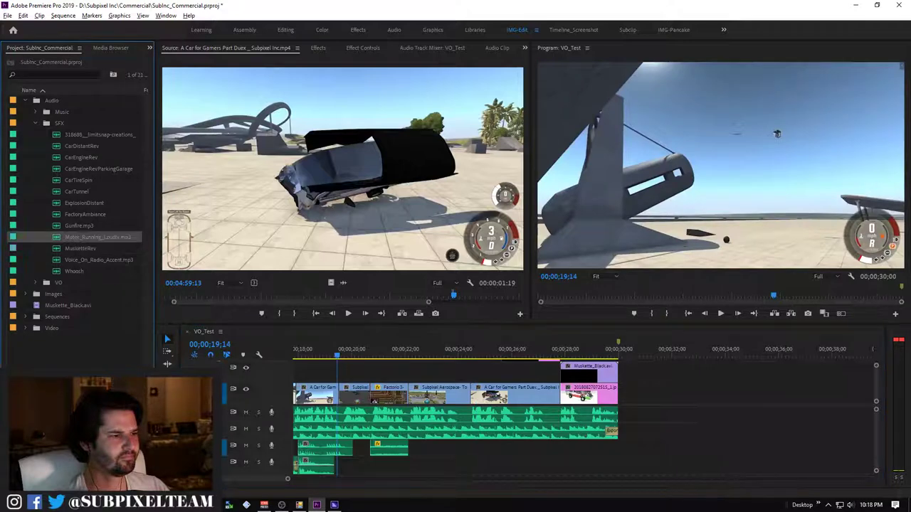
Mark a 3;17 excerpt of Voice_On_Radio_Accent.mp3 from 5;07 and place it on A4 at 19;14
click(98, 260)
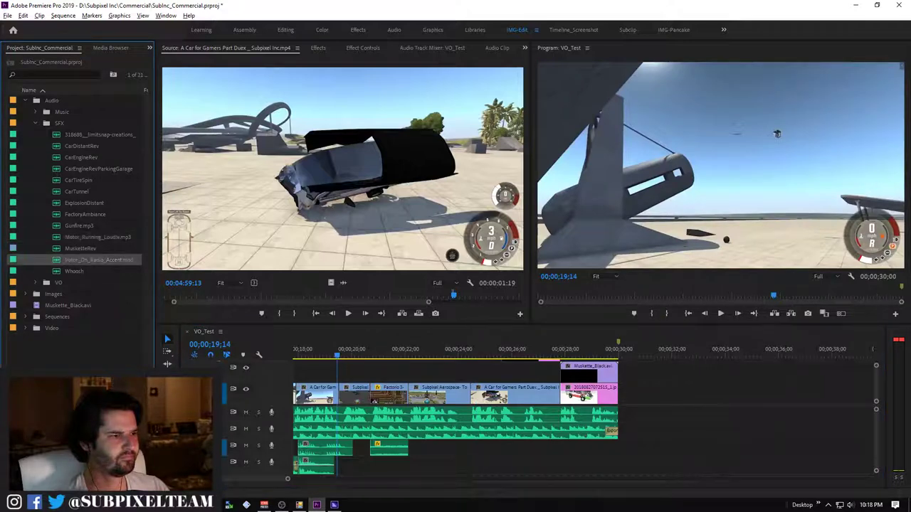
double_click(98, 260)
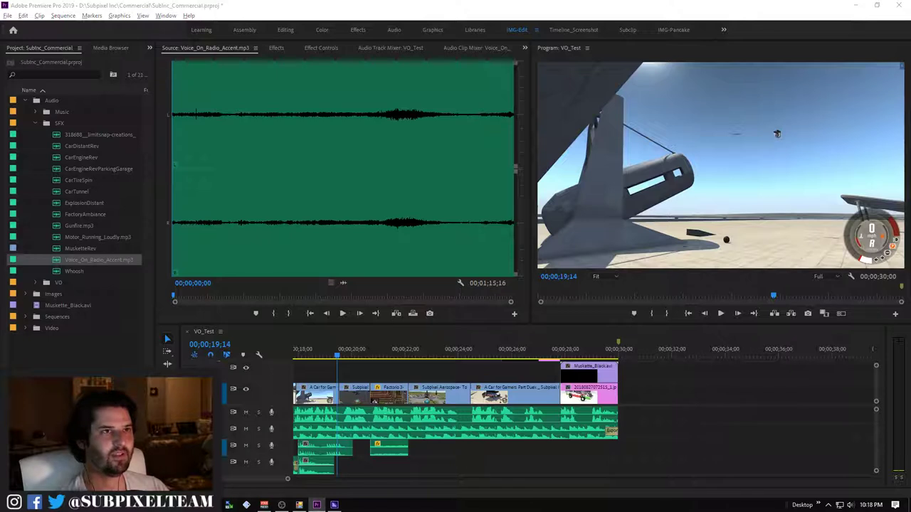
key(alt+Tab)
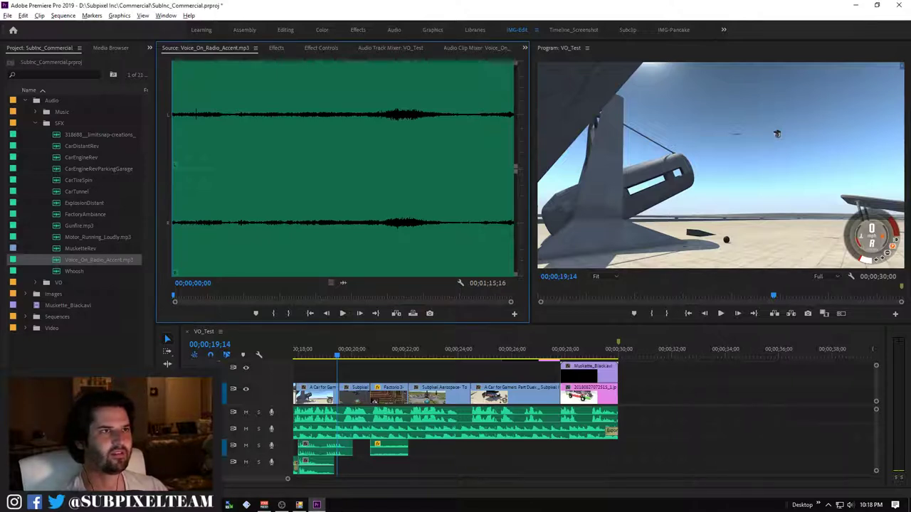
key(space)
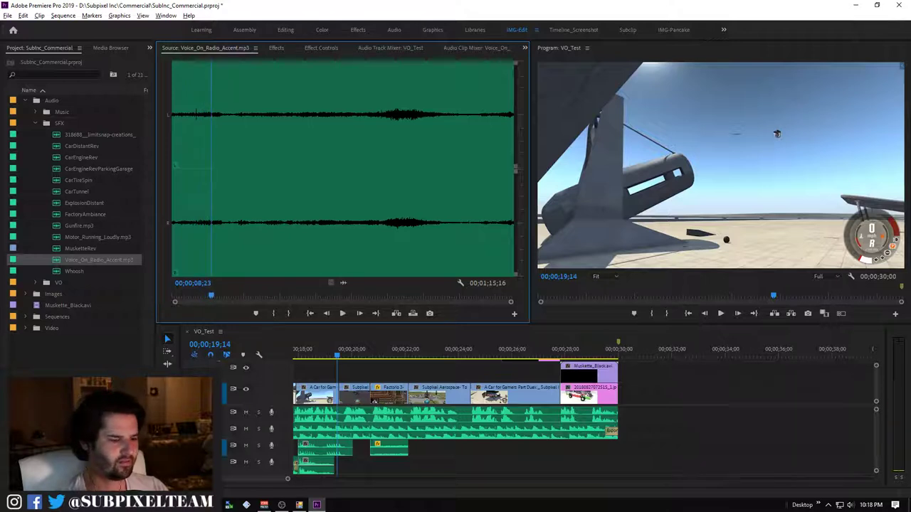
key(o)
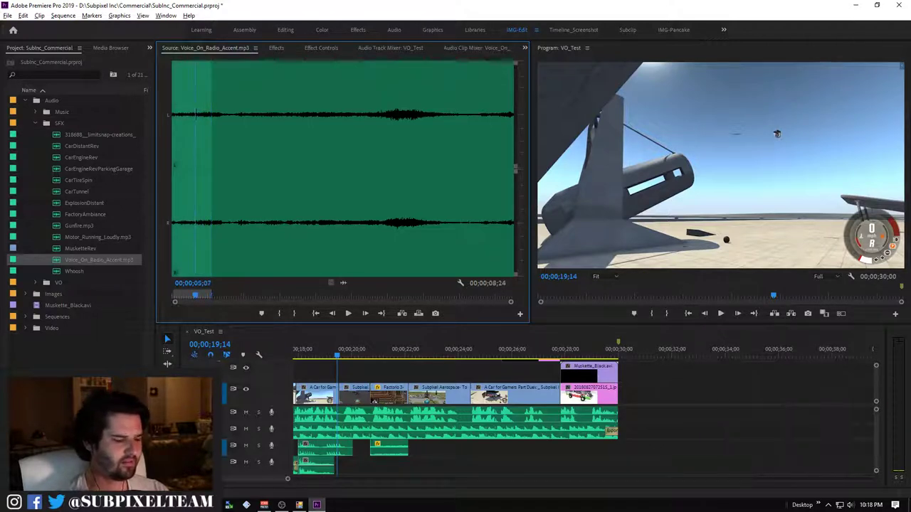
key(i)
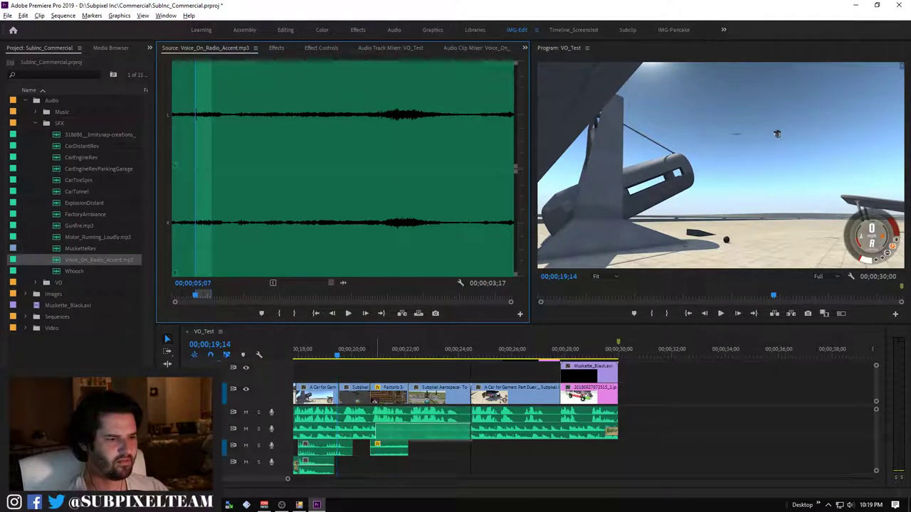
mouse_move(388, 347)
mouse_down()
mouse_move(399, 466)
mouse_move(387, 467)
mouse_up()
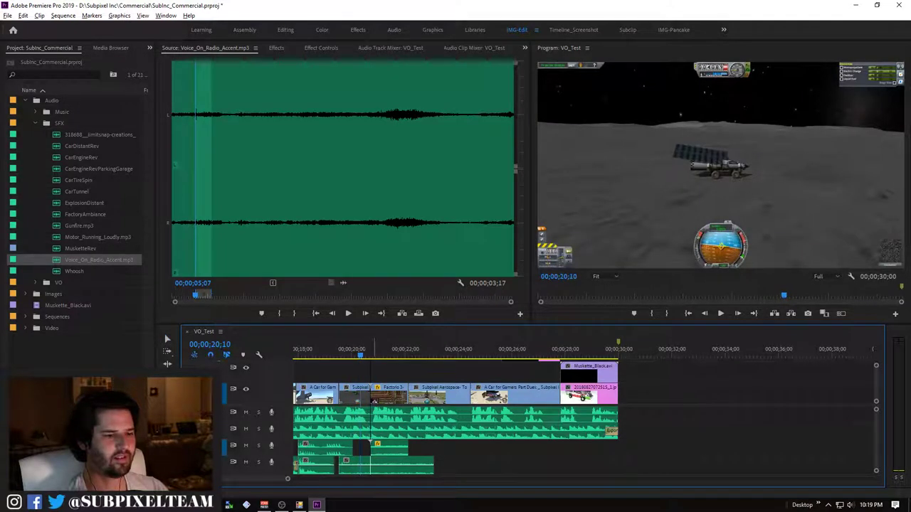
Delete the newly placed voice clip and replay the section with the timeline zoomed in
click(402, 467)
key(Delete)
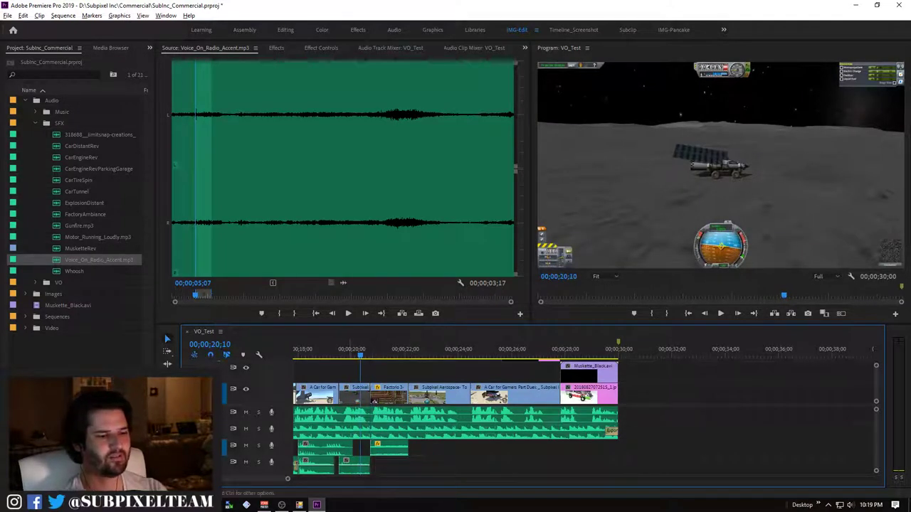
key(Left)
key(Left)
key(Left)
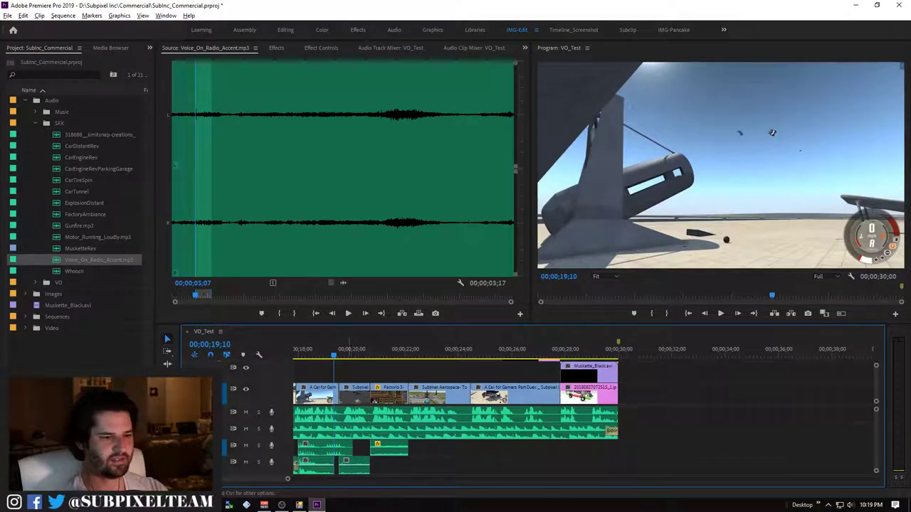
key(space)
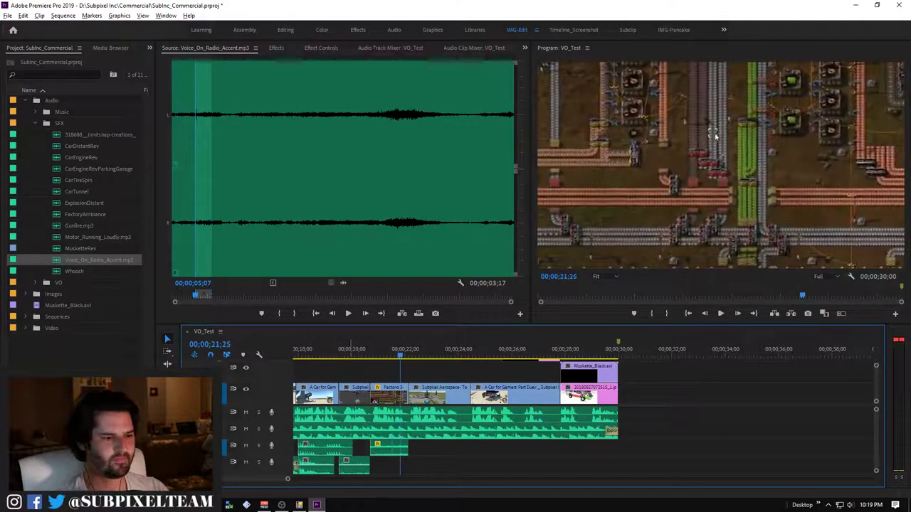
key(space)
key(equal)
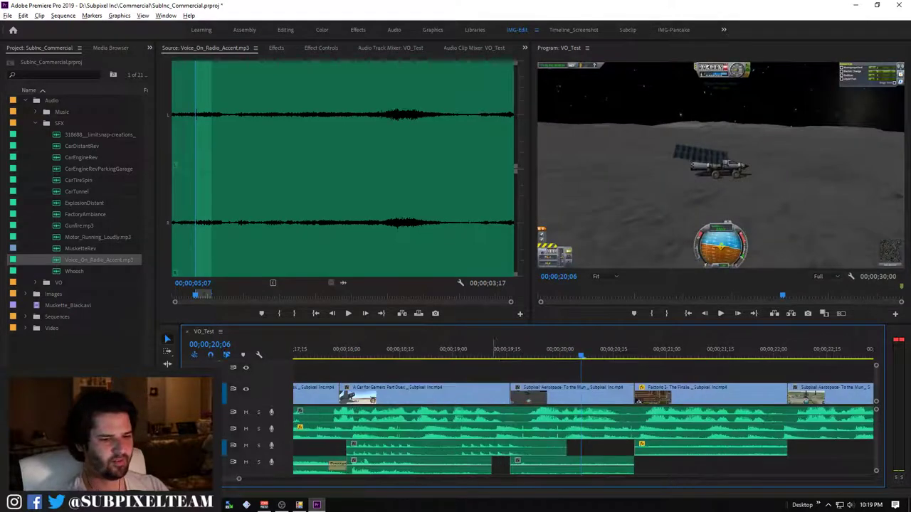
key(j)
key(space)
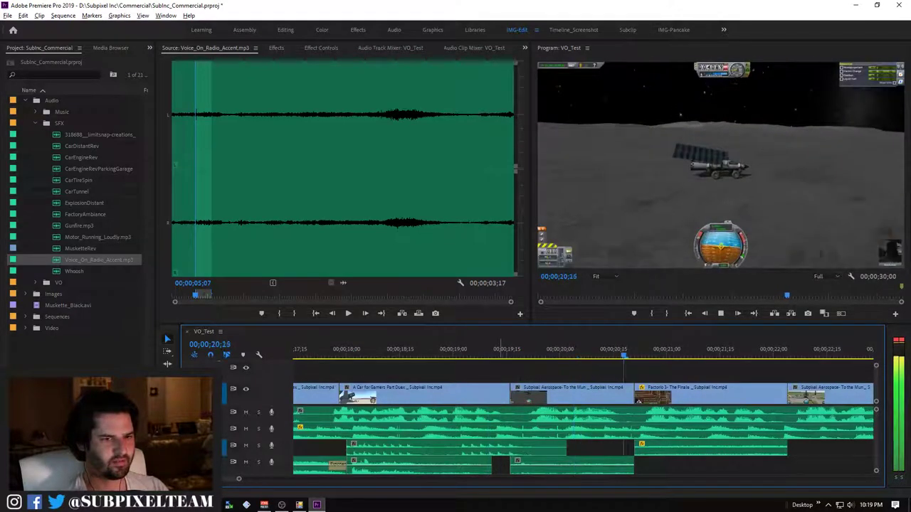
key(space)
Raise the bottom audio clip's gain three times through Audio Gain, replaying to check the level
right_click(596, 464)
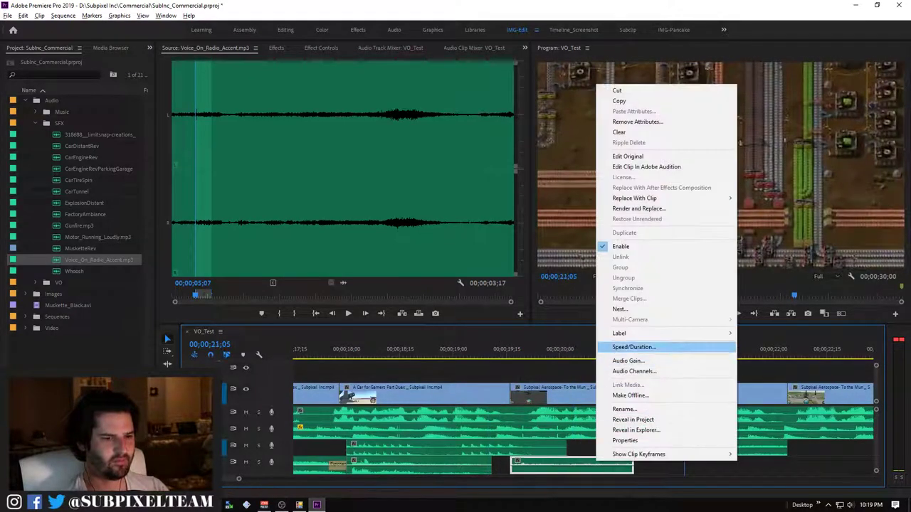
click(626, 361)
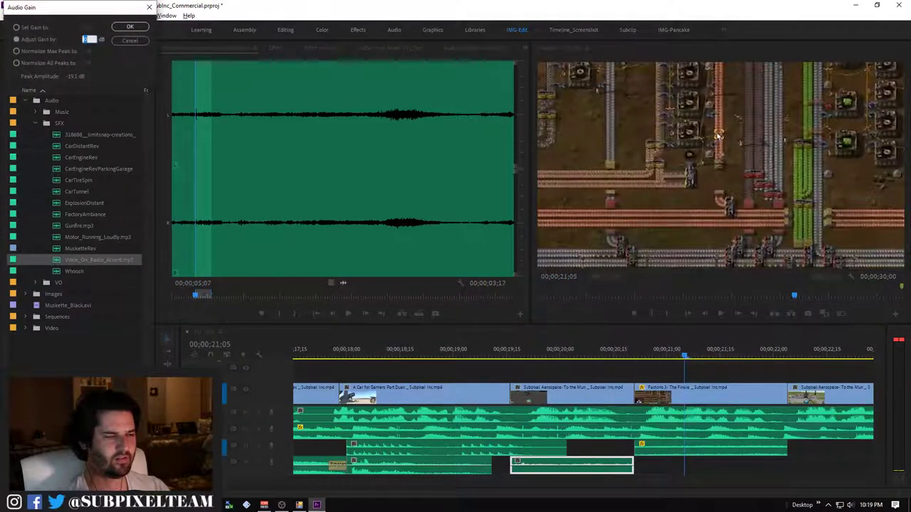
key(Return)
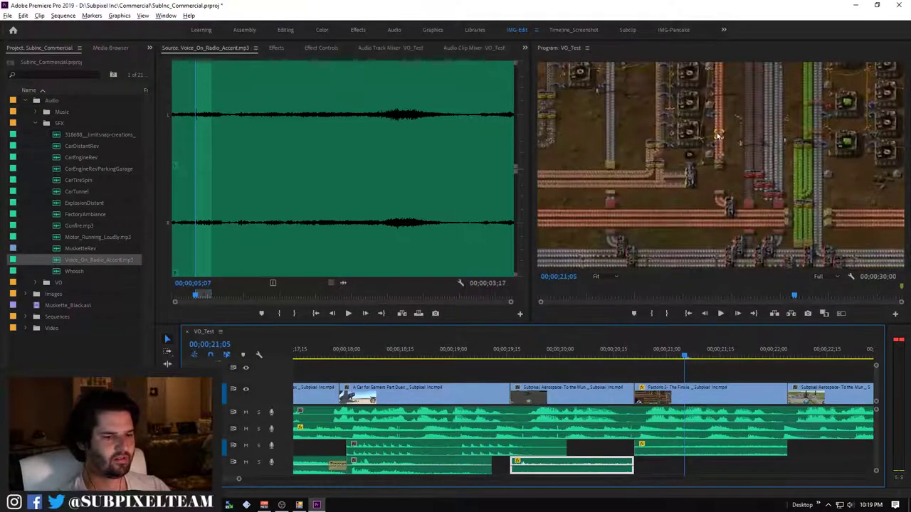
key(shift+k)
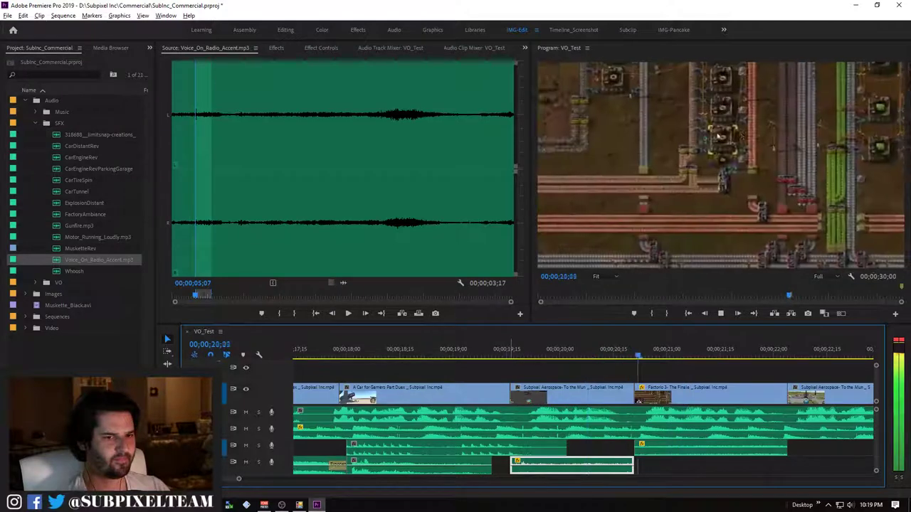
right_click(586, 462)
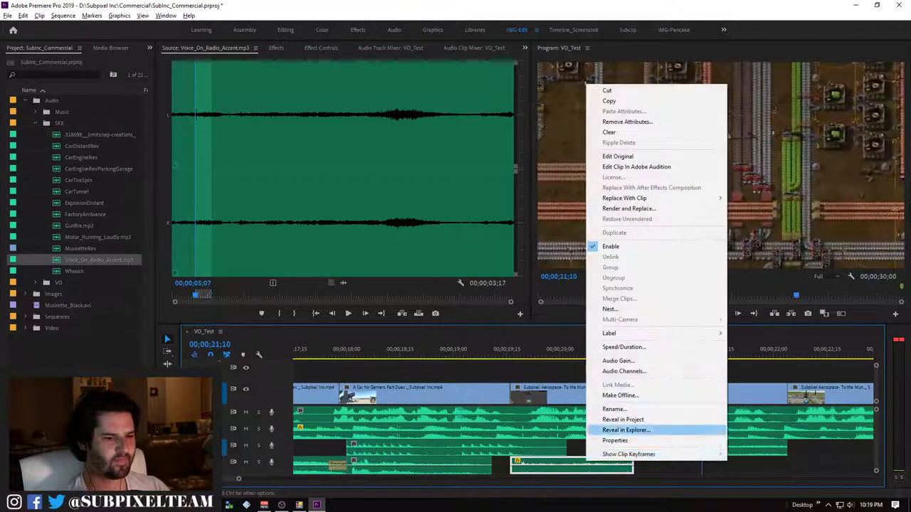
click(612, 360)
key(Return)
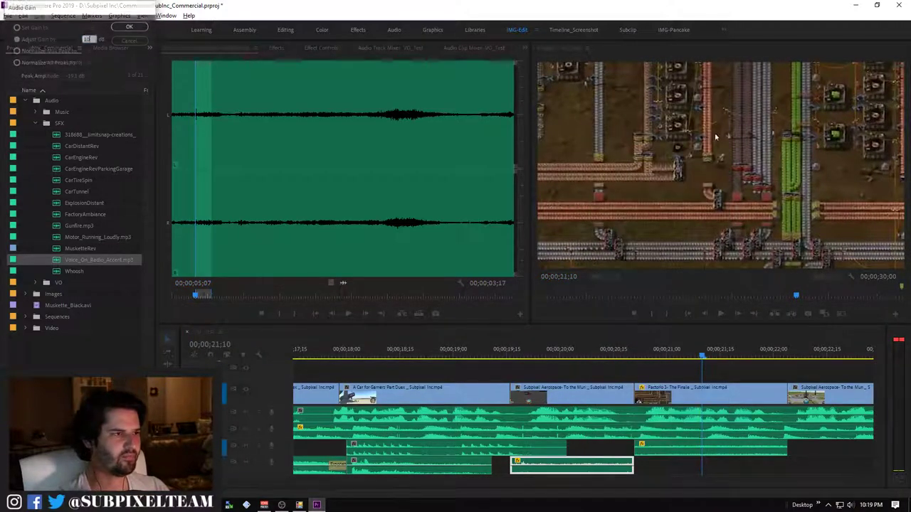
key(shift+k)
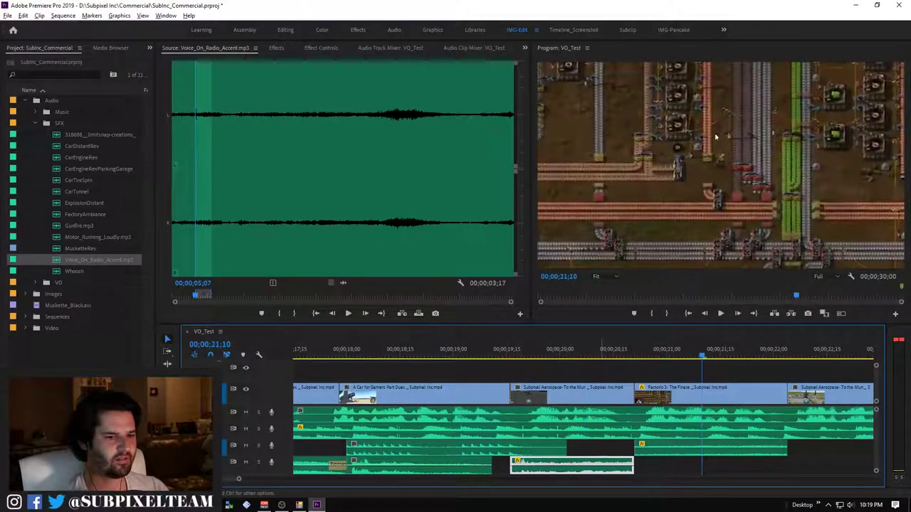
right_click(600, 466)
click(632, 358)
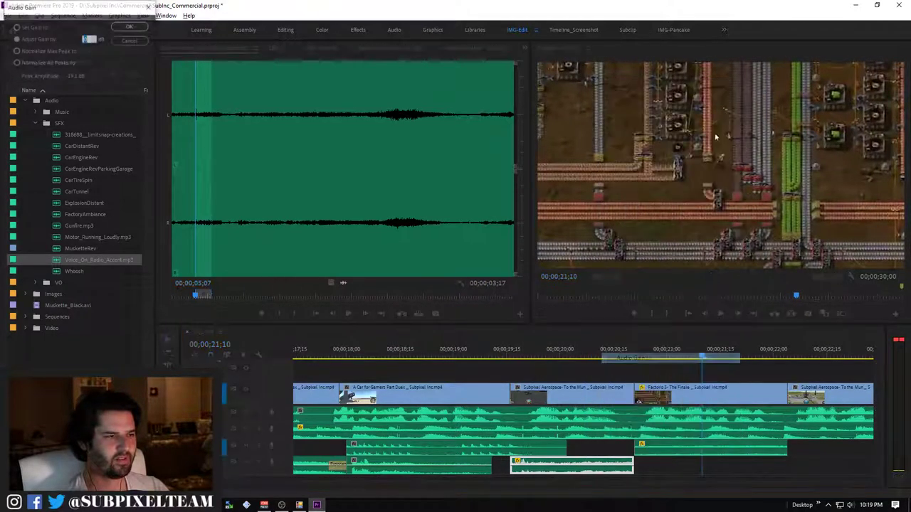
key(Return)
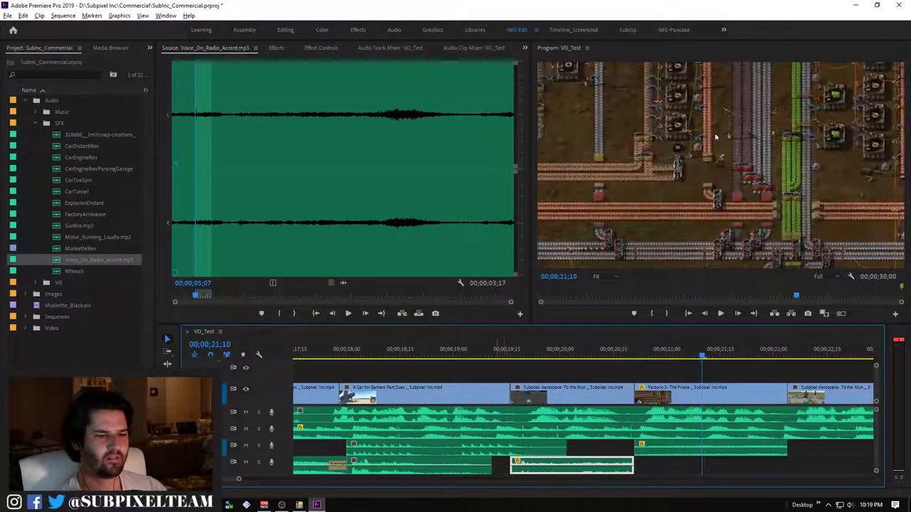
Extend the bottom sound clip's end to just before 21;00
click(489, 352)
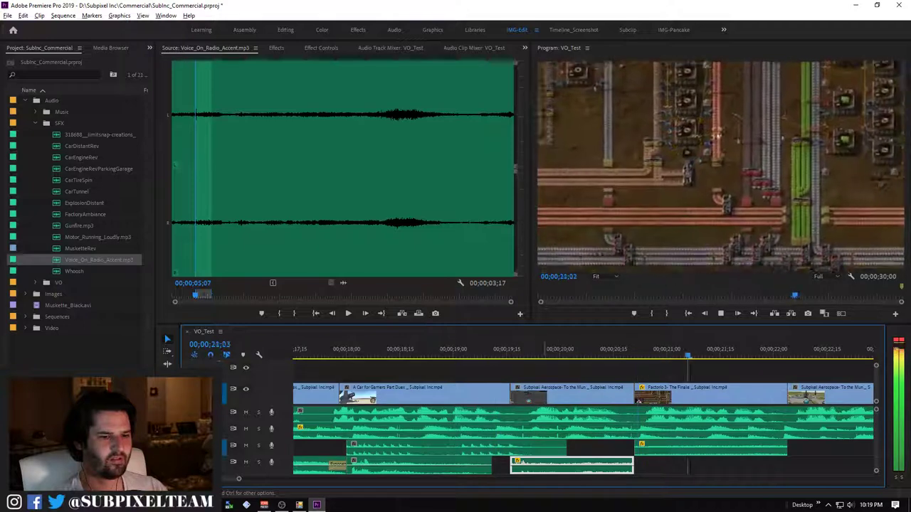
key(space)
key(ctrl+z)
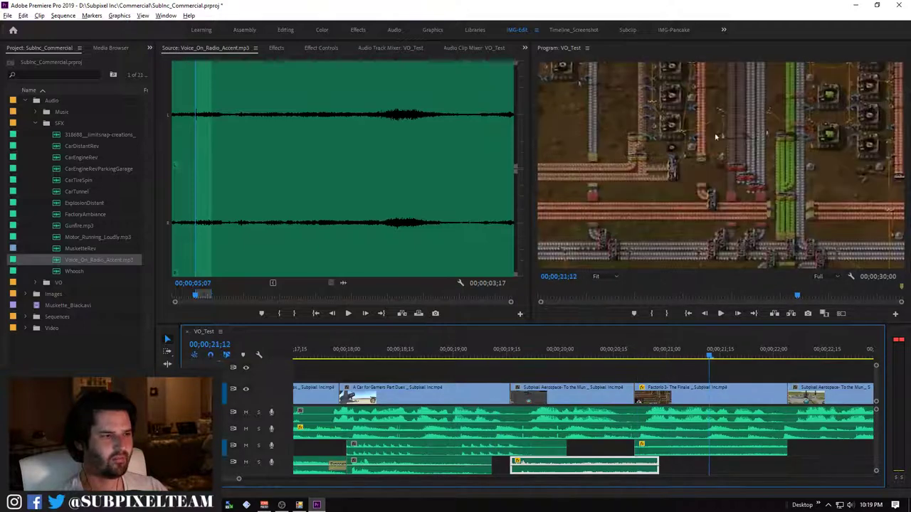
Put a shortened Exponential Fade at the end of the bottom-track voice clip and play it back
key(shift+7)
text(fade)
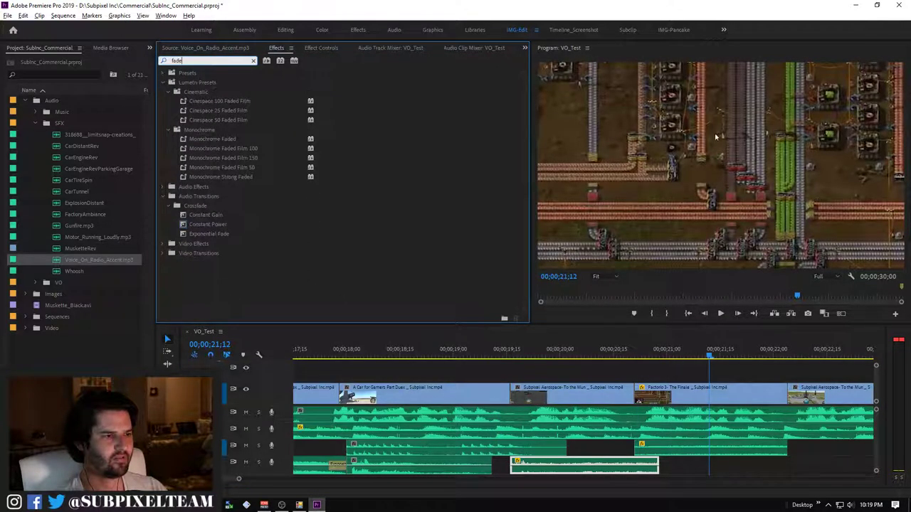
key(ctrl+shift+d)
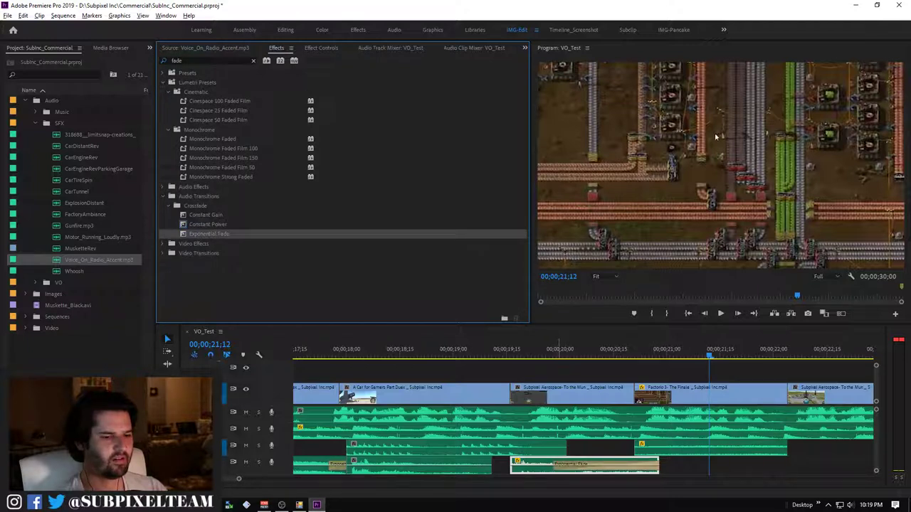
drag(512, 465, 635, 465)
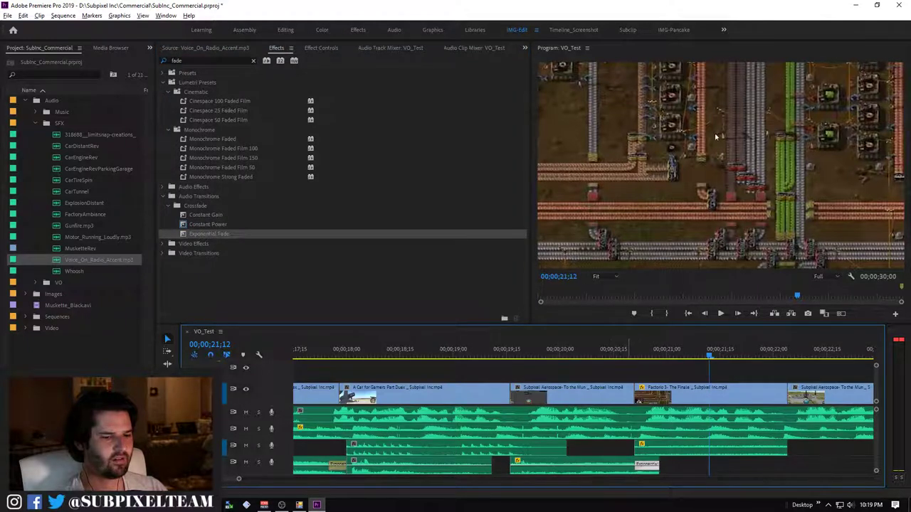
click(595, 349)
key(space)
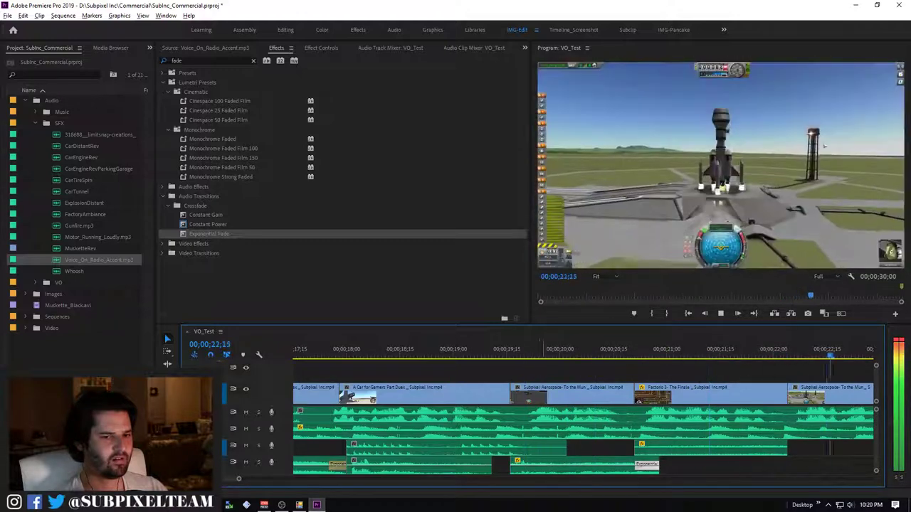
key(space)
key(equal)
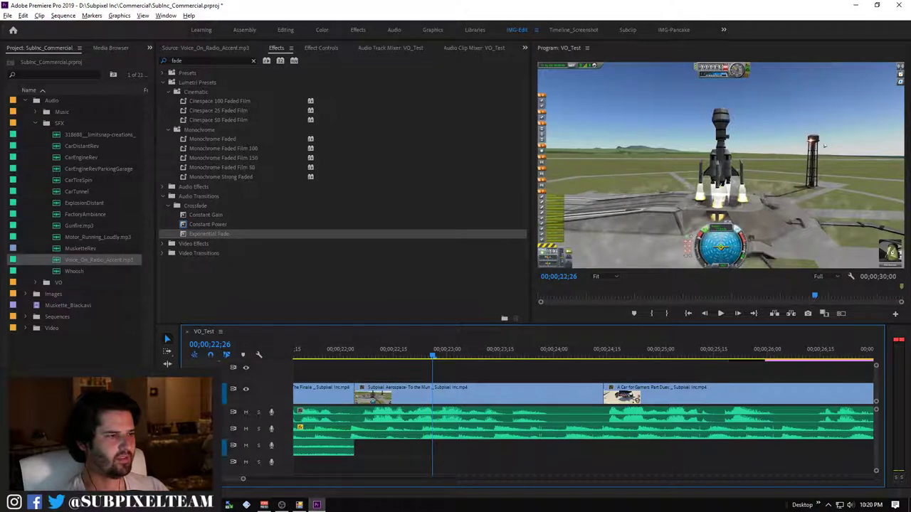
Mark a 6-second rocket-thrust excerpt, place it on the bottom audio track at 22;04, and play it
click(96, 135)
double_click(96, 135)
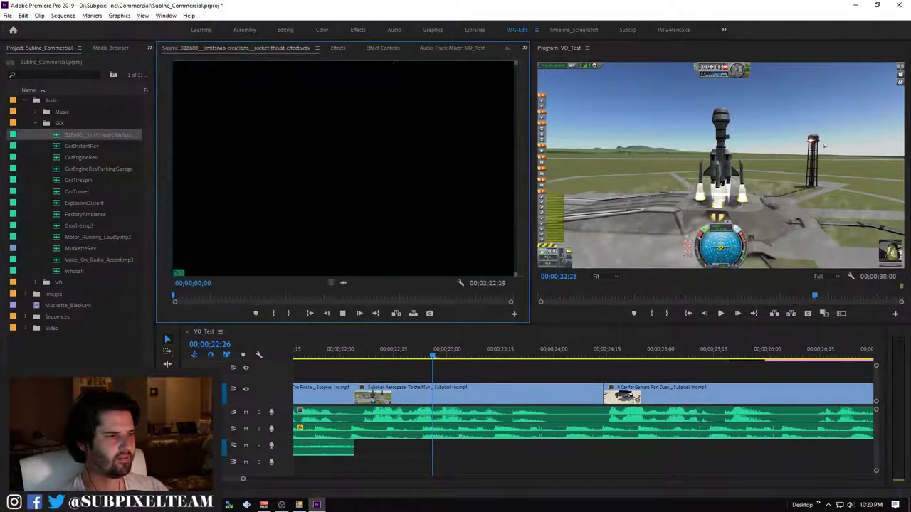
key(space)
key(space)
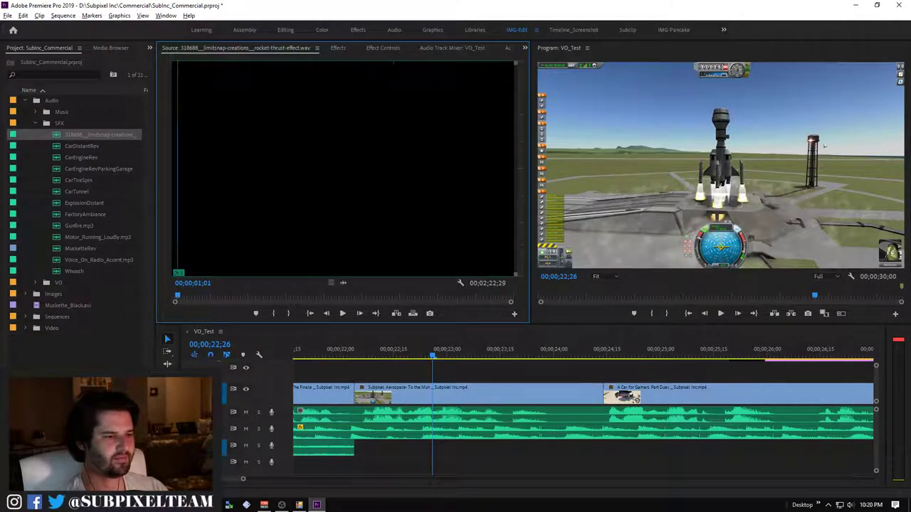
key(o)
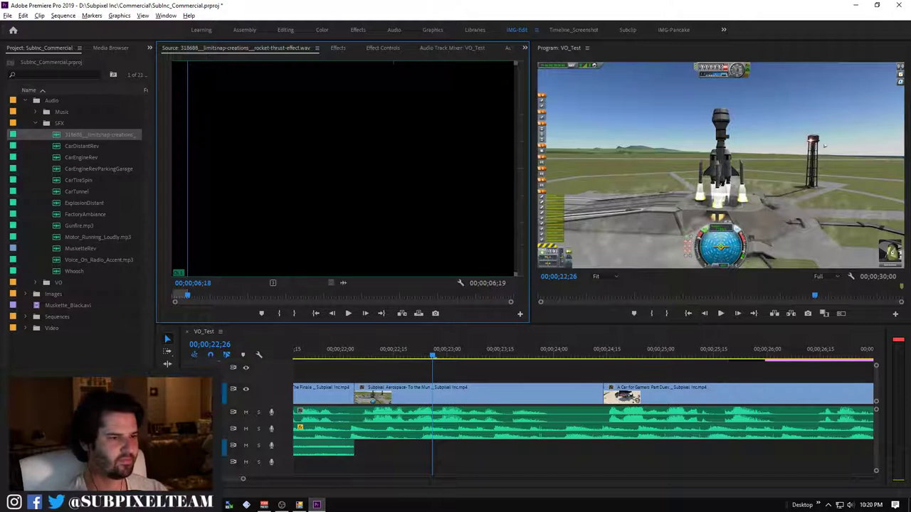
mouse_move(382, 448)
mouse_down()
mouse_move(355, 446)
mouse_move(355, 466)
mouse_up()
key(minus)
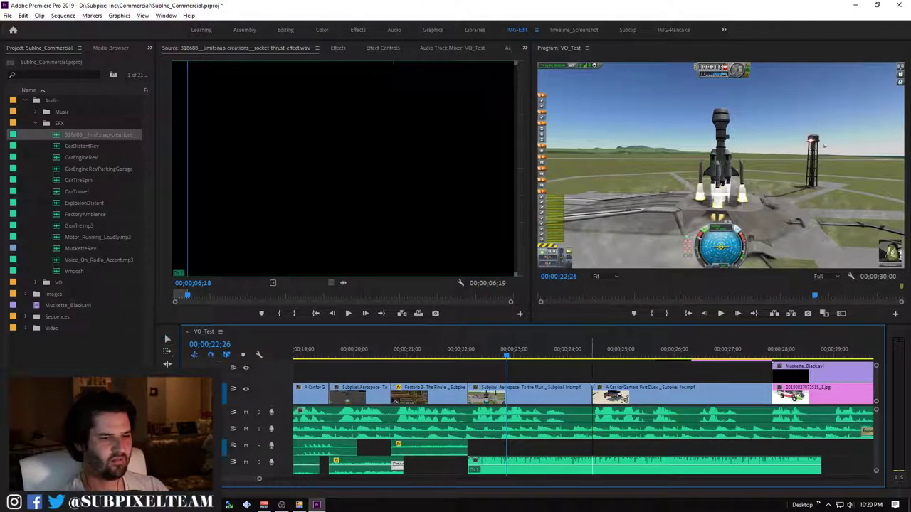
key(space)
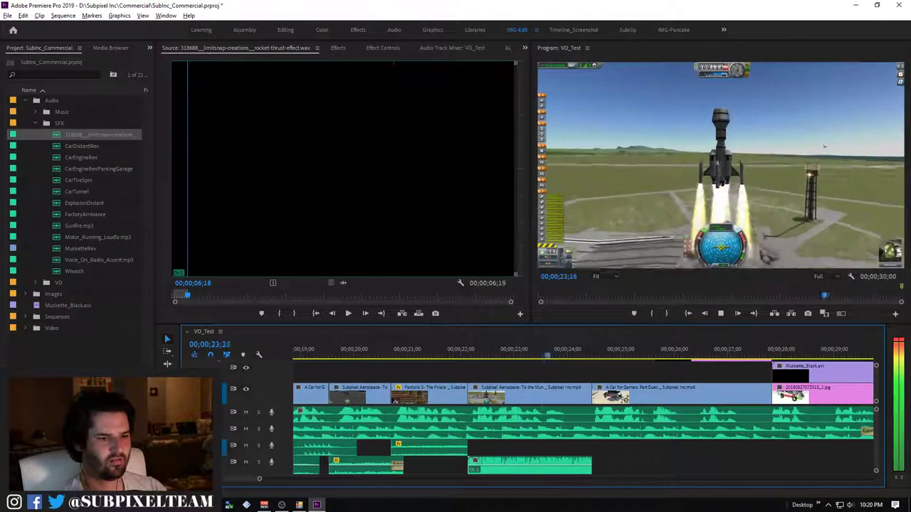
key(space)
Confirm the rocket clip's gain and add a 10-frame Constant Gain fade at its start
right_click(526, 464)
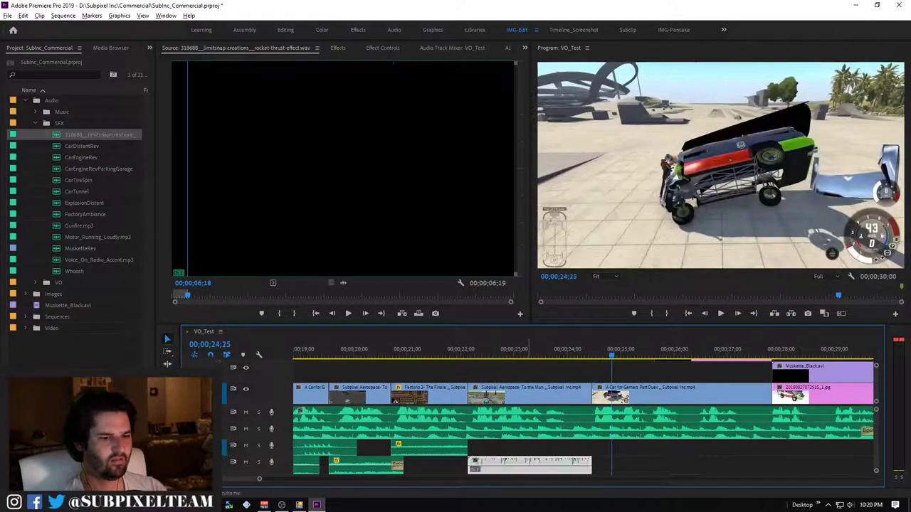
click(559, 362)
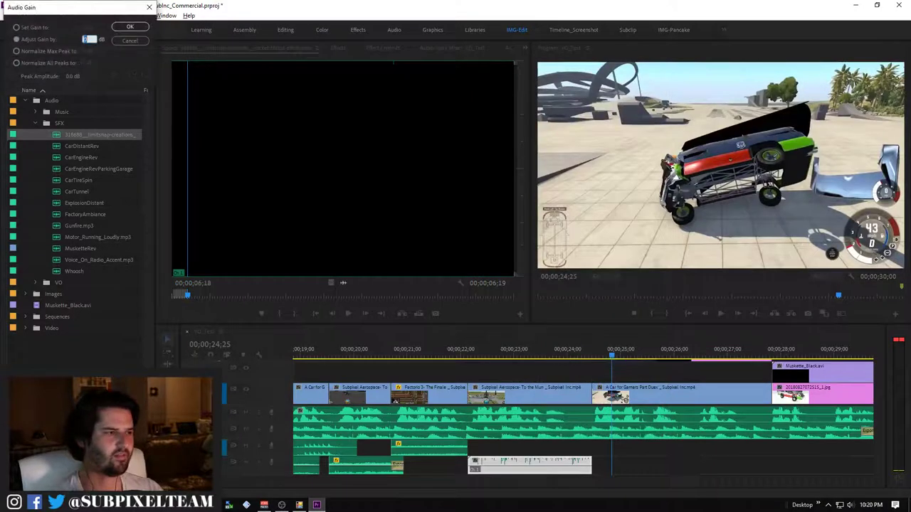
key(Return)
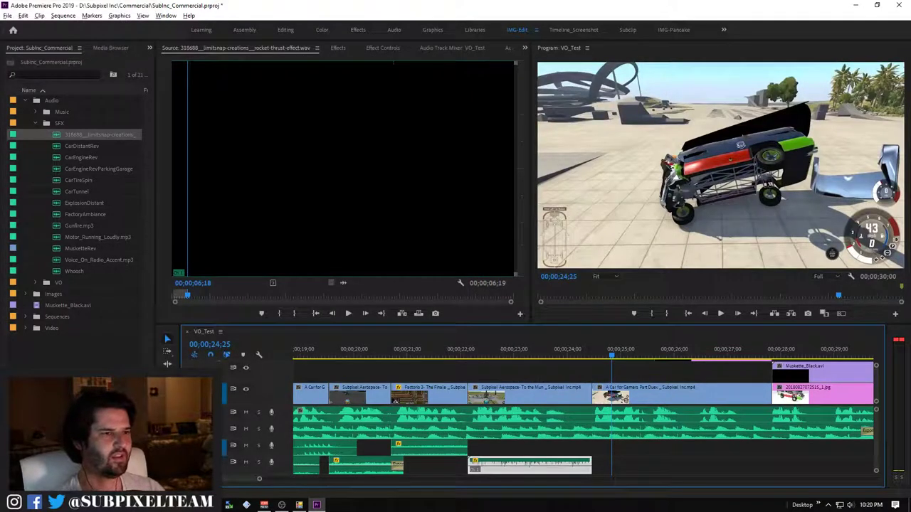
key(shift+7)
click(205, 214)
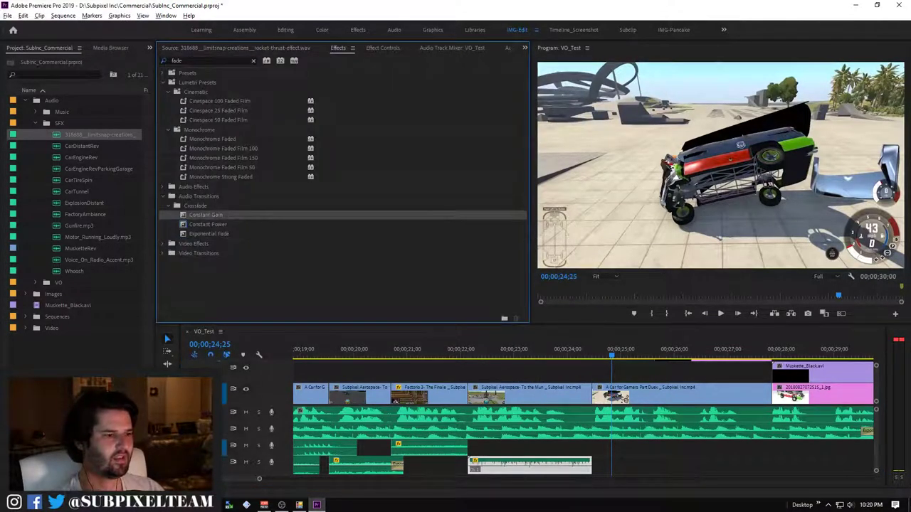
drag(488, 464, 477, 464)
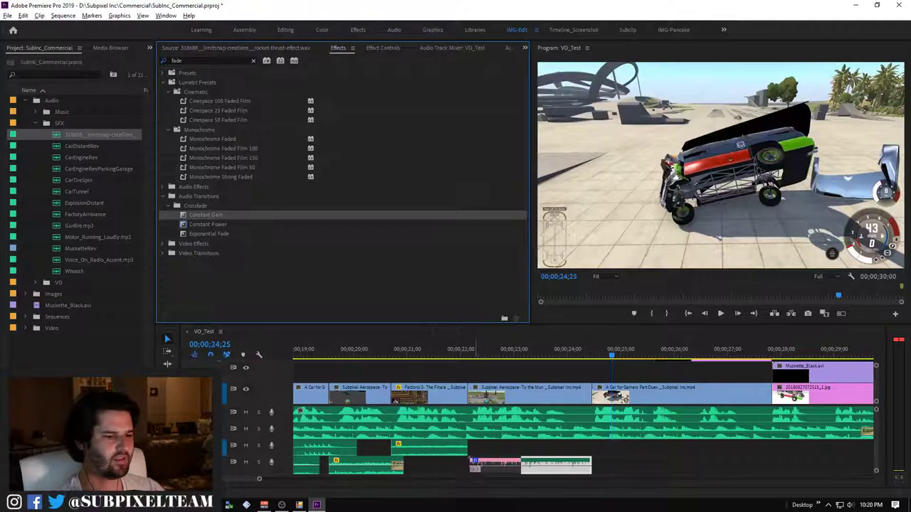
double_click(494, 464)
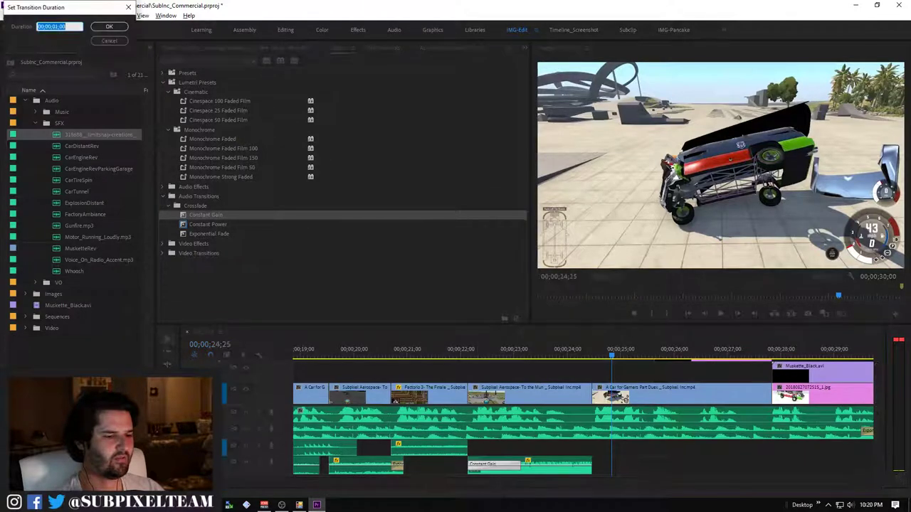
text(10)
key(Return)
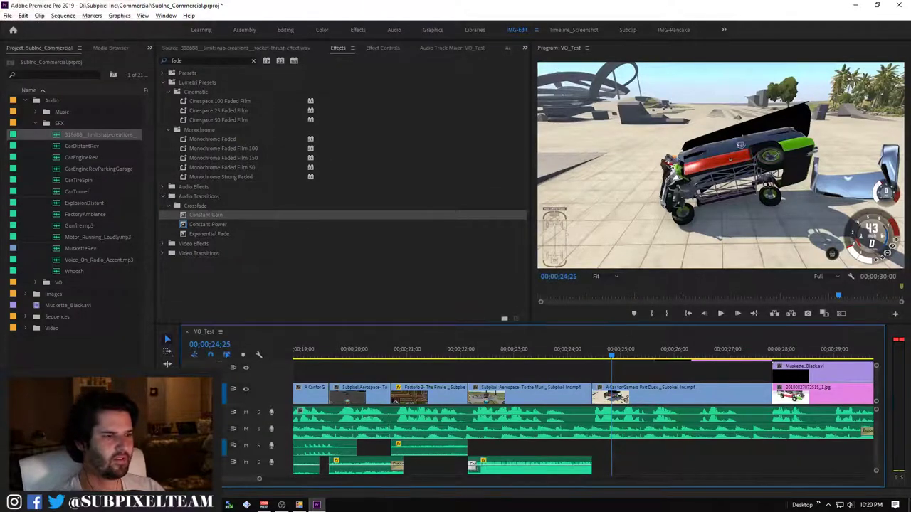
Add a Constant Gain fade at the rocket clip's end and drag it slightly longer
drag(206, 214, 589, 466)
double_click(570, 465)
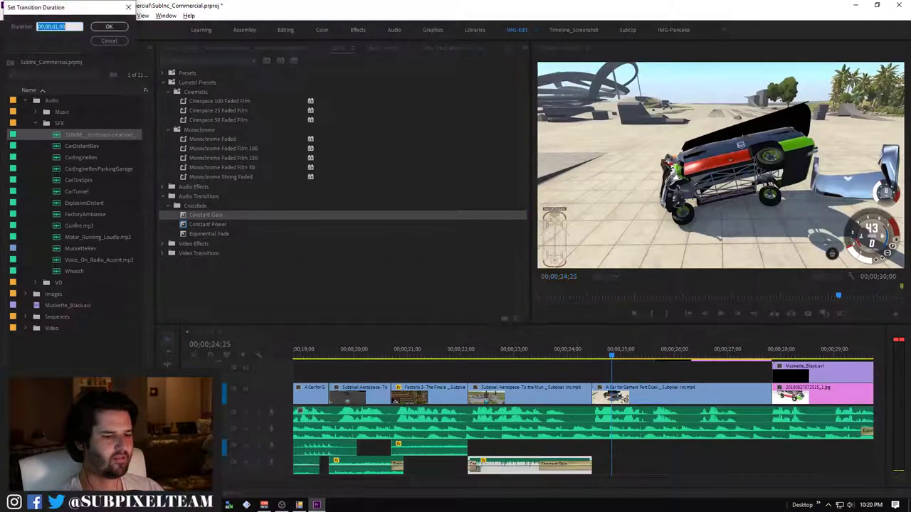
key(Return)
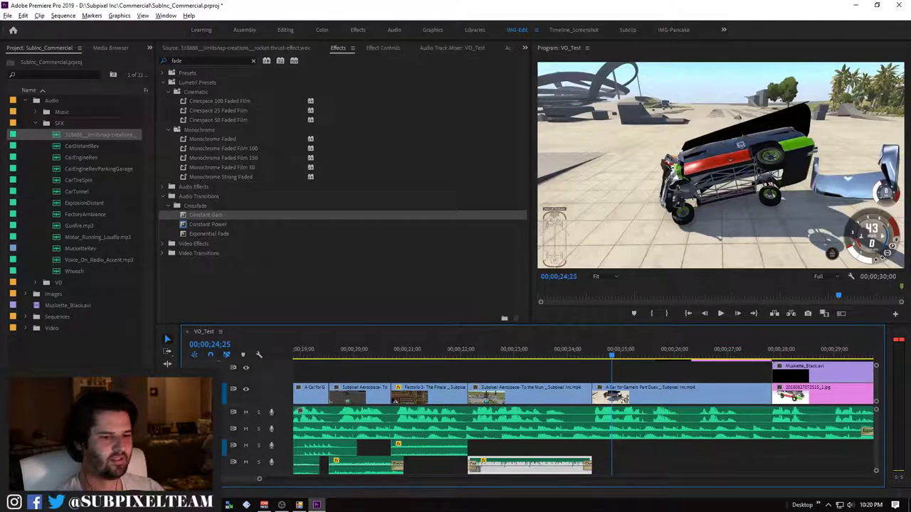
drag(590, 466, 602, 466)
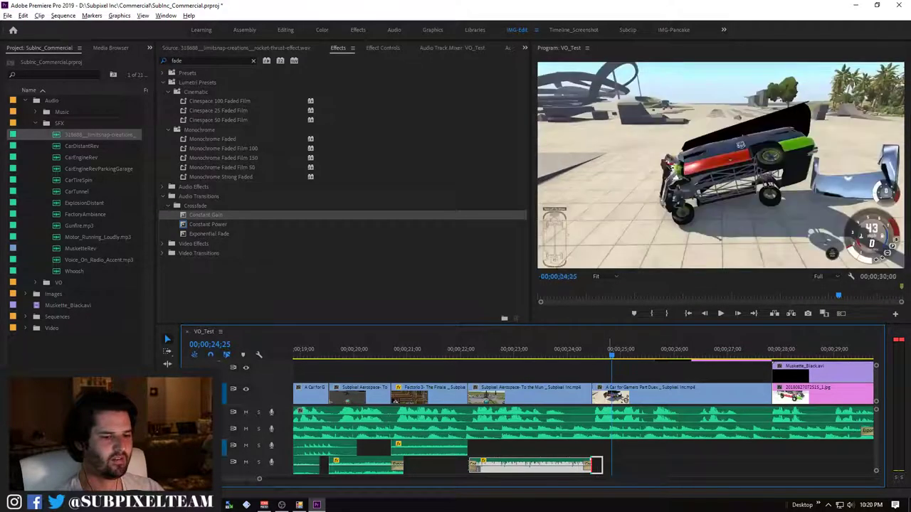
Extend the A3 sound clip by 5 frames and end it with a 5-frame Constant Gain crossfade
key(space)
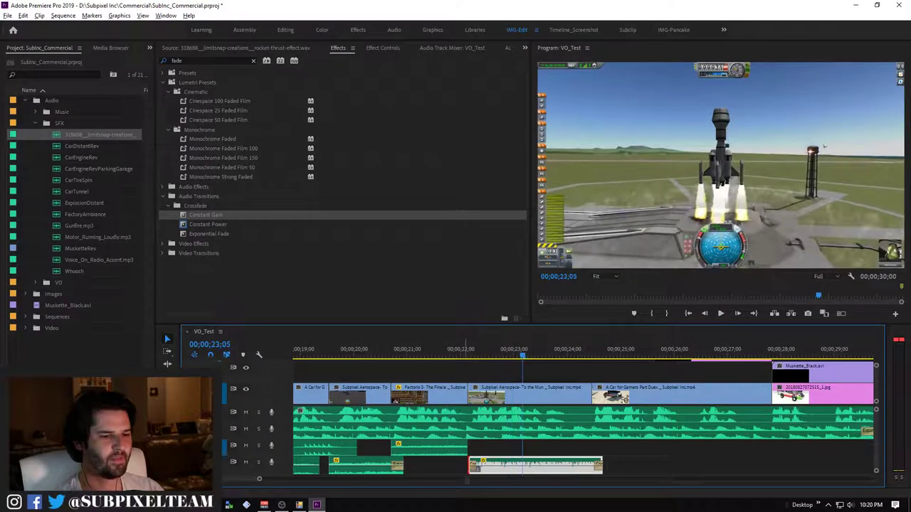
key(space)
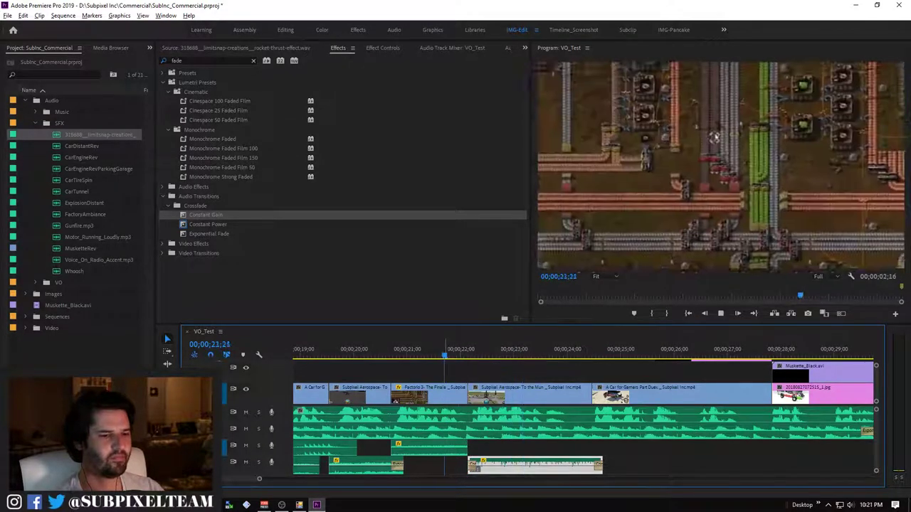
key(space)
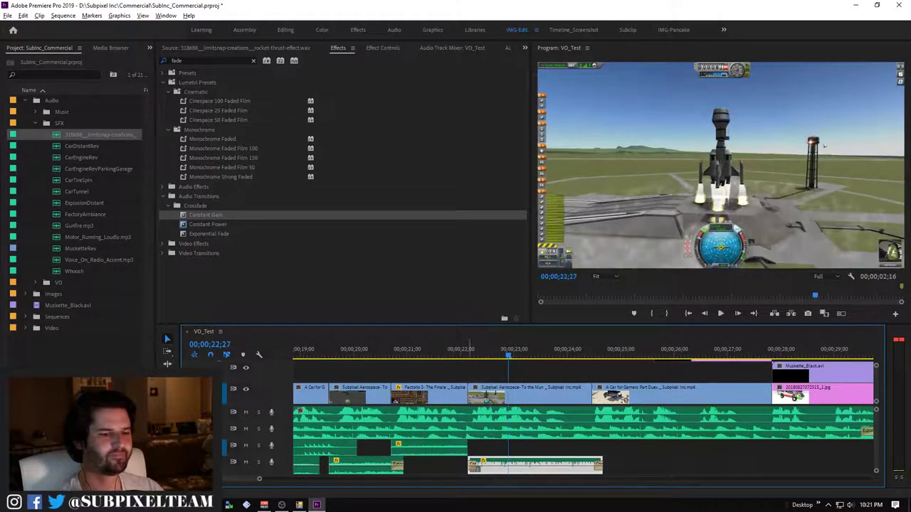
drag(468, 447, 476, 447)
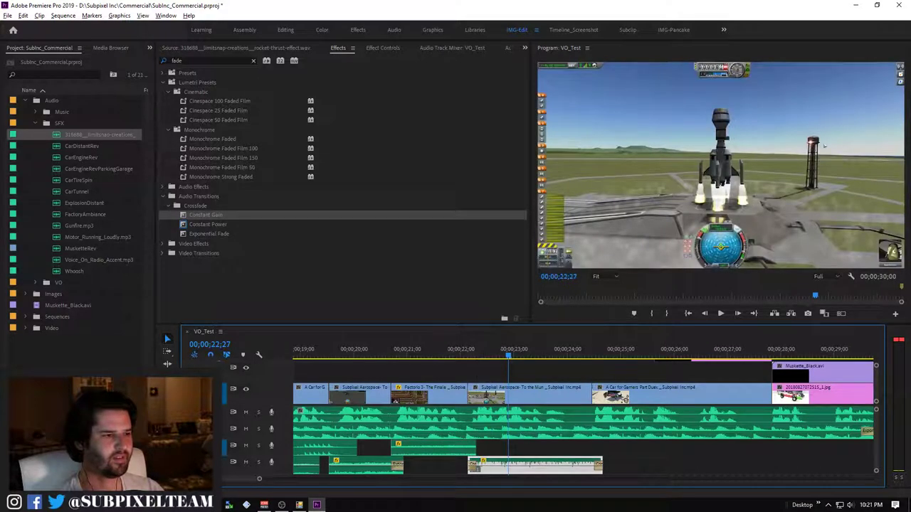
drag(206, 214, 456, 447)
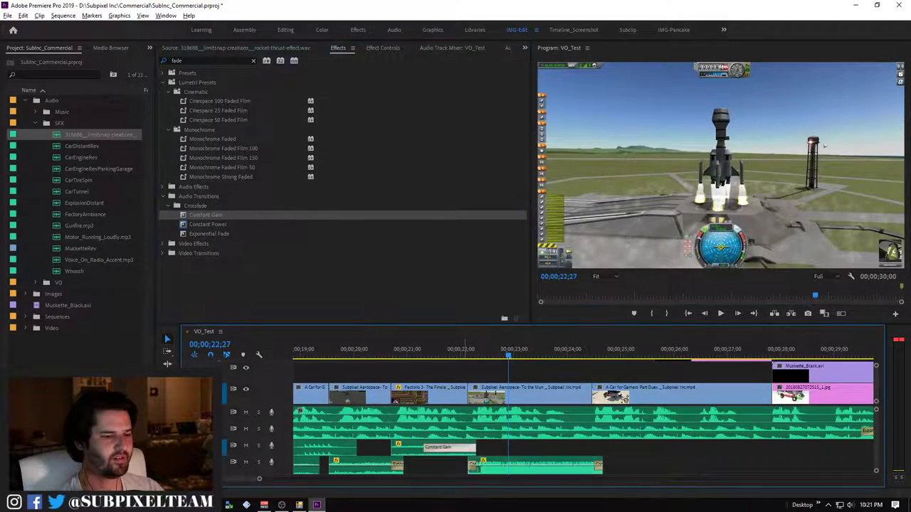
double_click(449, 447)
text(5)
key(Return)
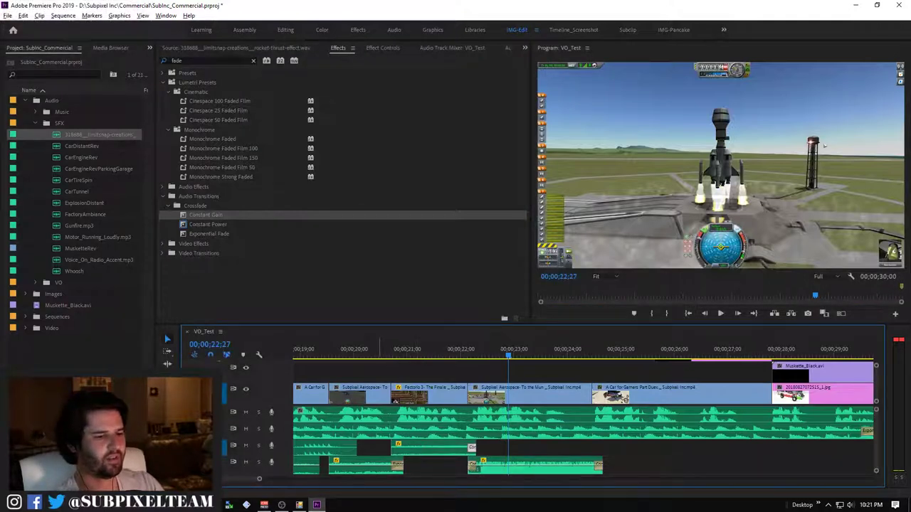
Disable the selected sound clip and return the playhead to the plane scene
click(378, 350)
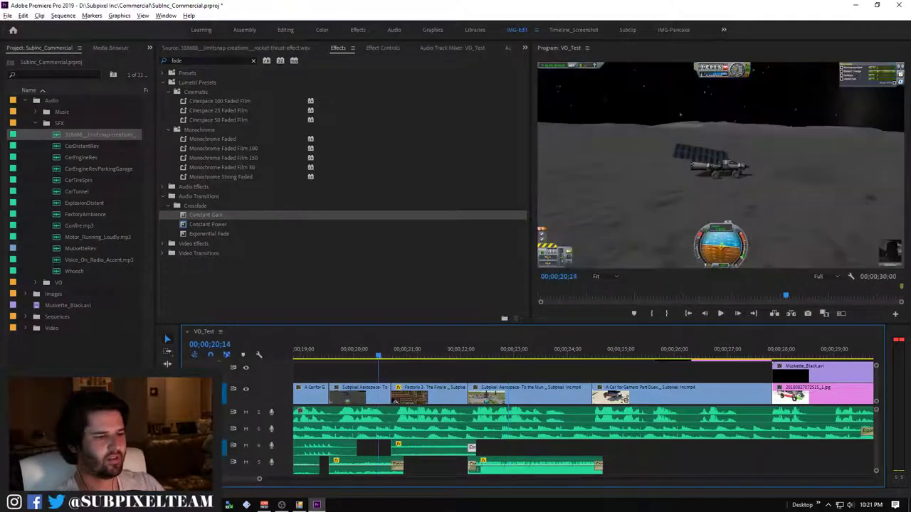
click(416, 447)
key(shift+e)
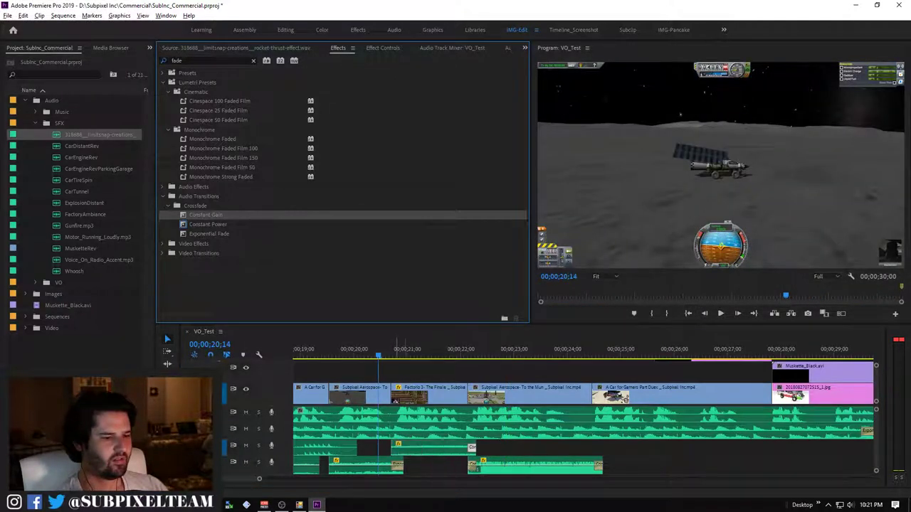
click(302, 349)
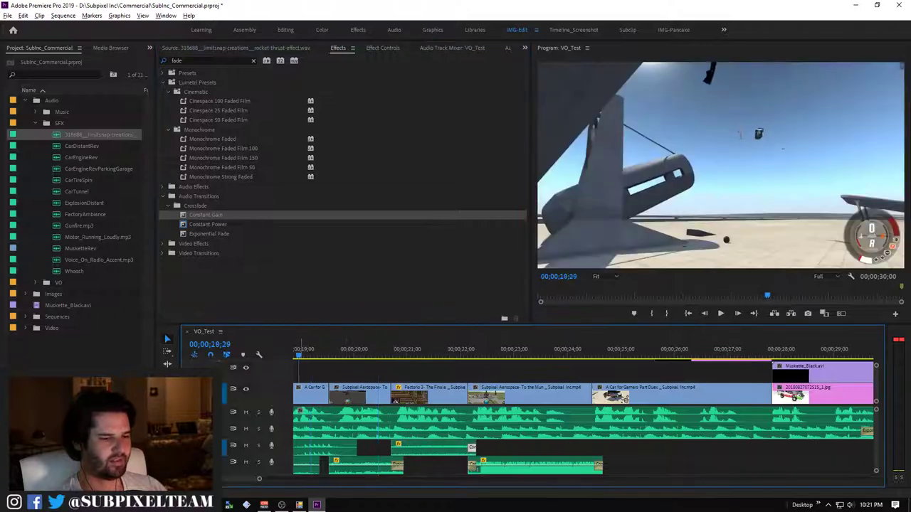
key(minus)
key(grave)
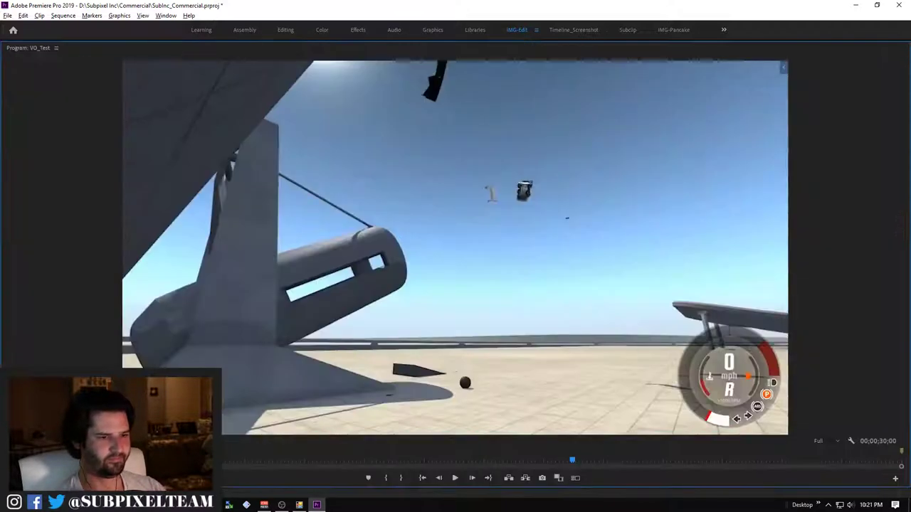
key(space)
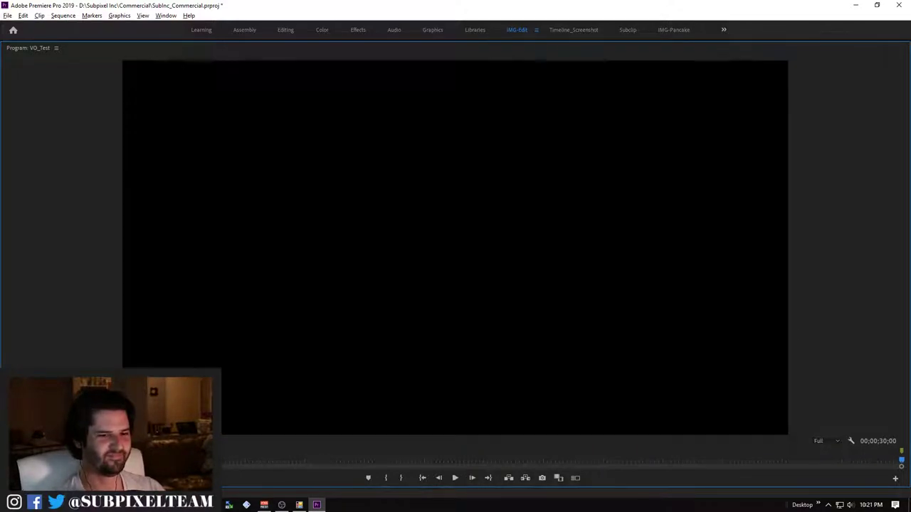
key(Home)
key(grave)
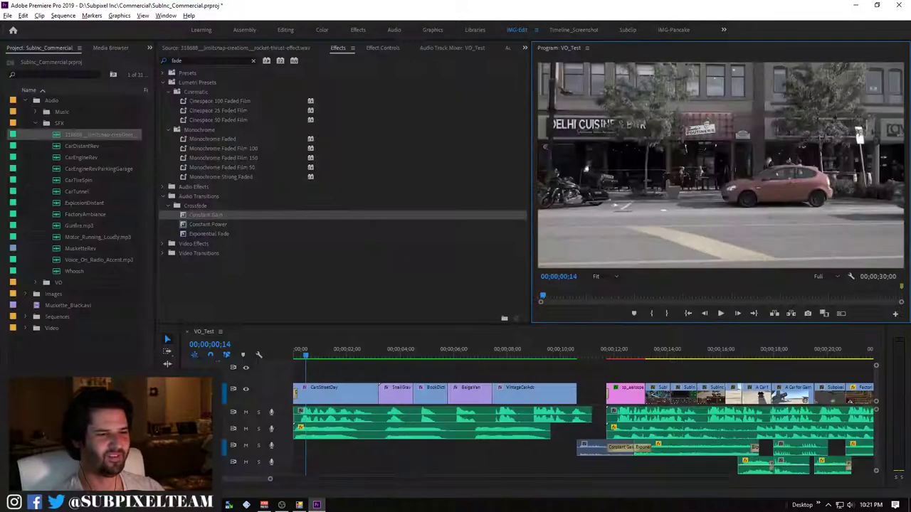
scroll(576, 410, down, 5)
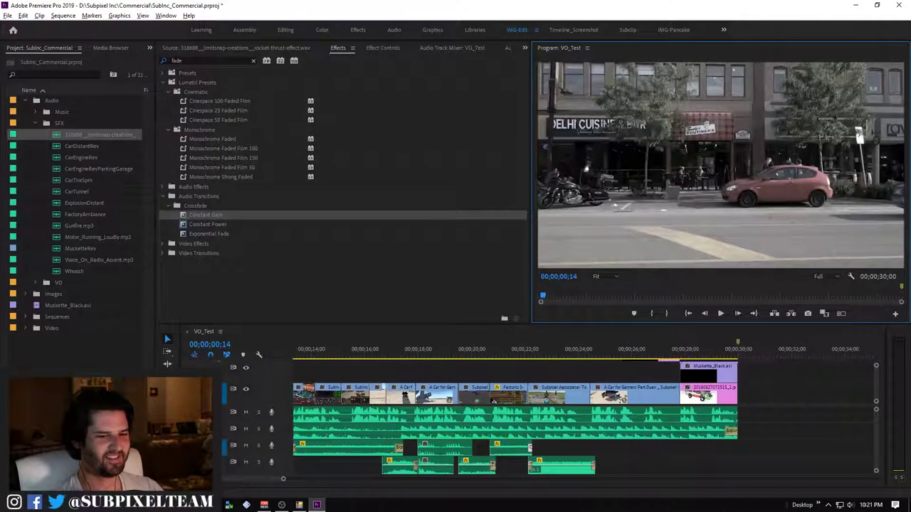
click(700, 352)
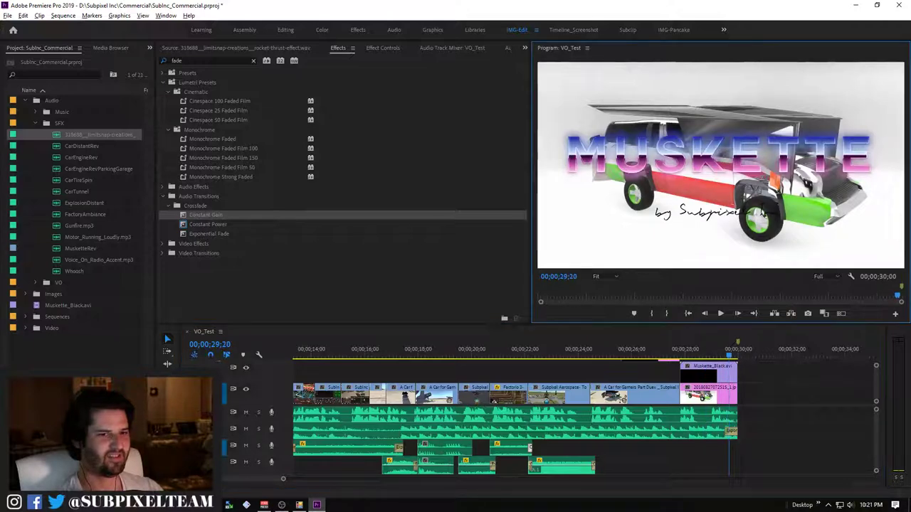
key(grave)
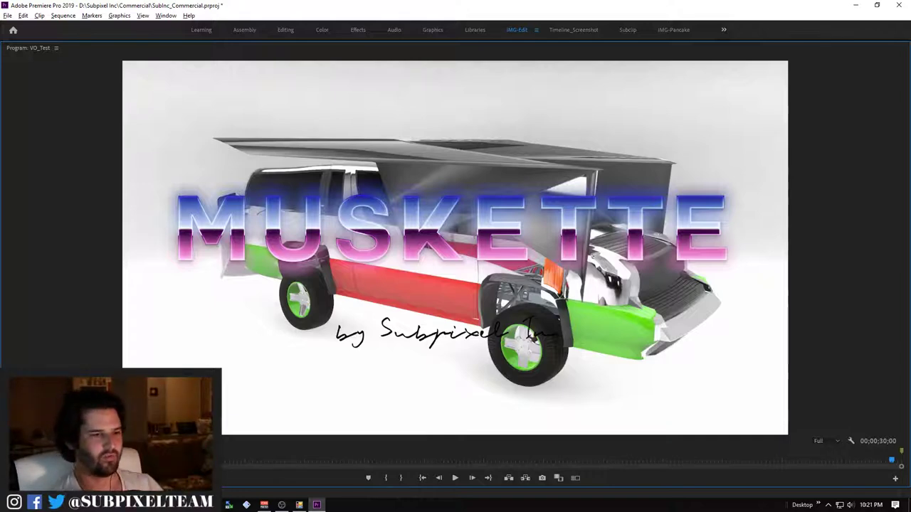
key(grave)
Adjust the Muskette title image's position and keyframe its opacity down to about 56%
right_click(708, 393)
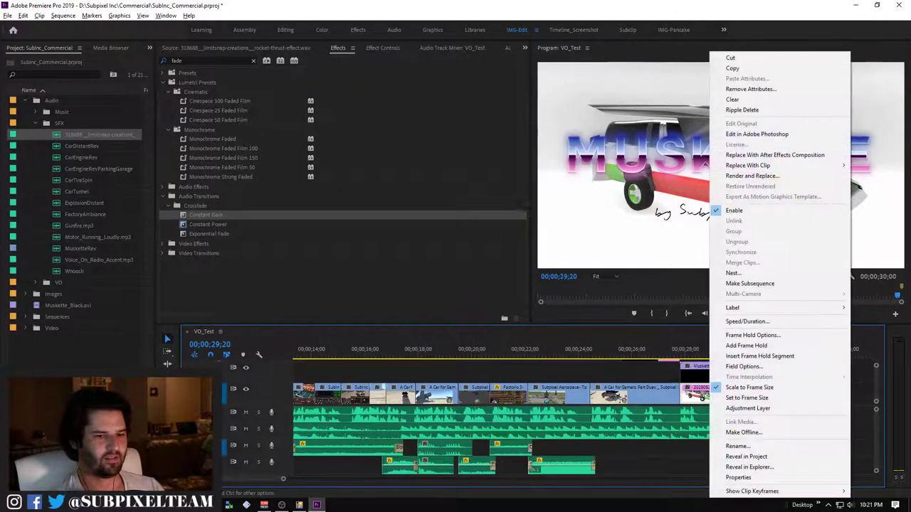
click(285, 254)
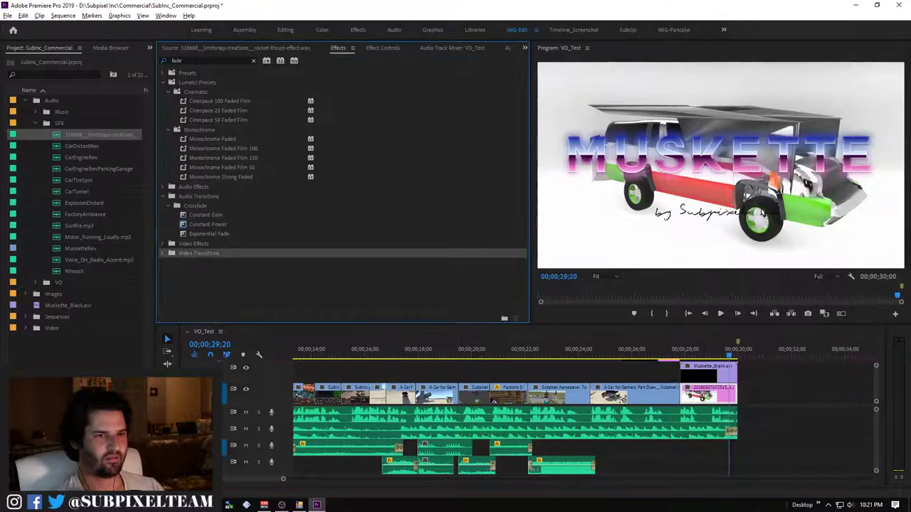
key(shift+5)
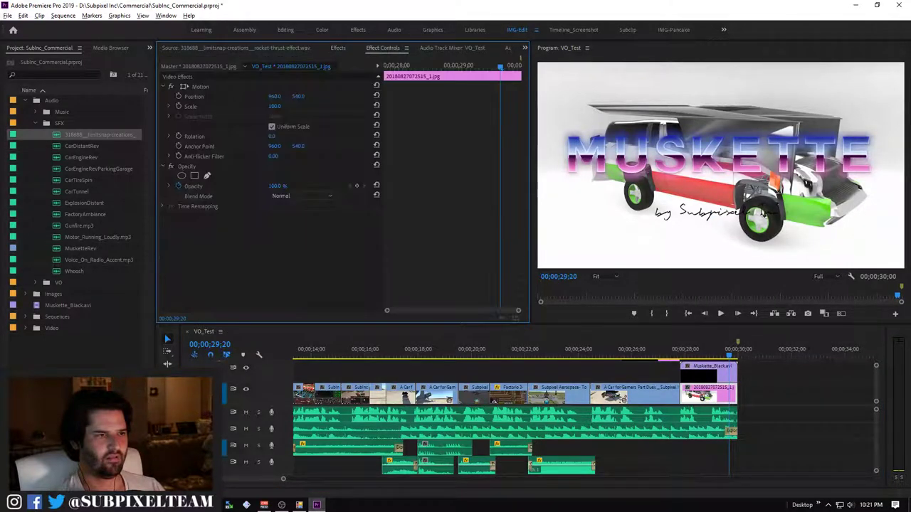
click(708, 342)
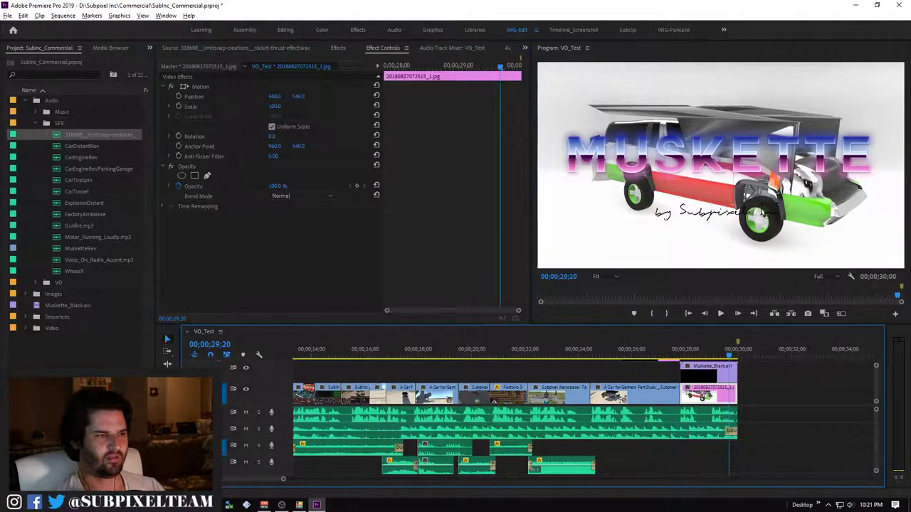
drag(274, 96, 285, 96)
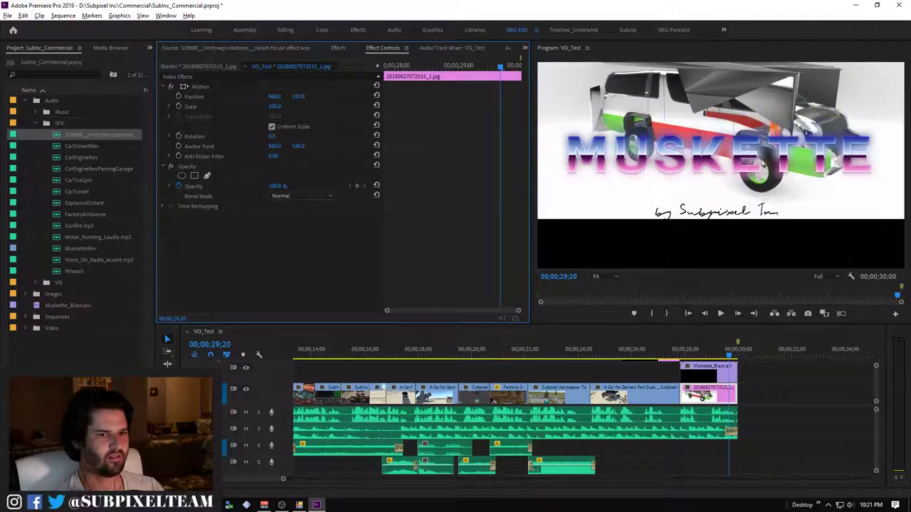
mouse_move(297, 96)
mouse_down()
mouse_move(320, 96)
mouse_move(285, 96)
mouse_up()
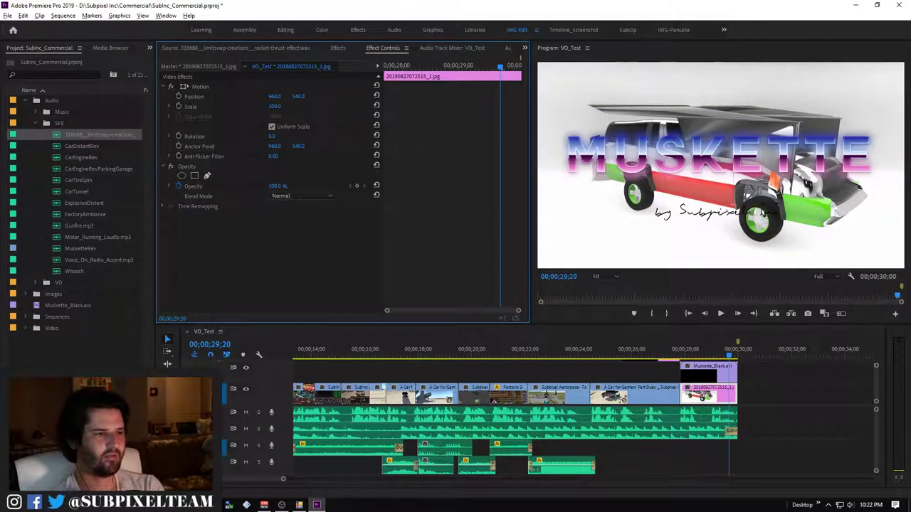
mouse_move(276, 186)
mouse_down()
mouse_move(234, 186)
mouse_move(299, 186)
mouse_up()
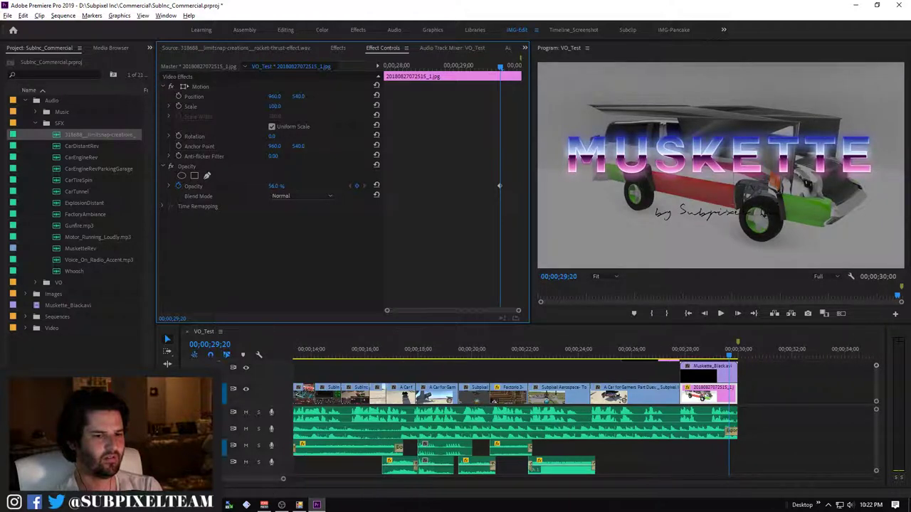
Move Muskette_Black.avi up to the top track beside CAR, then return to Premiere from File Explorer
key(shift+3)
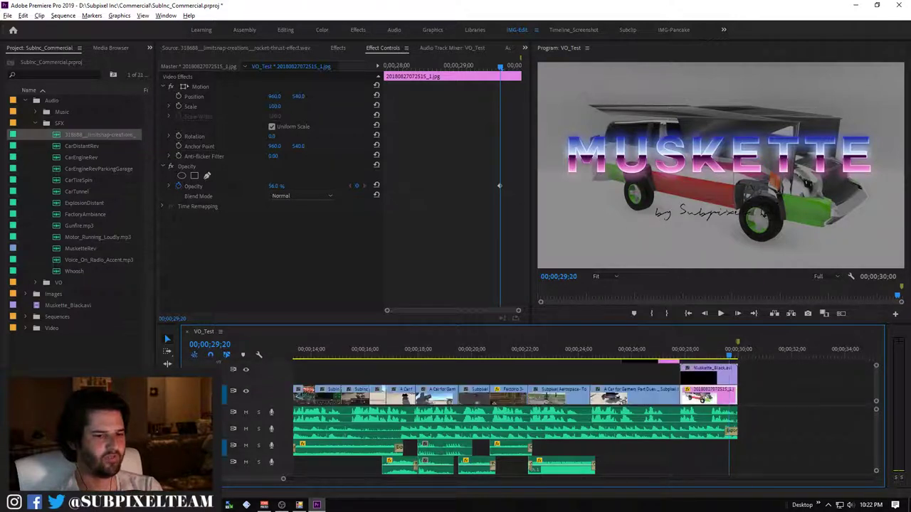
scroll(512, 384, up, 2)
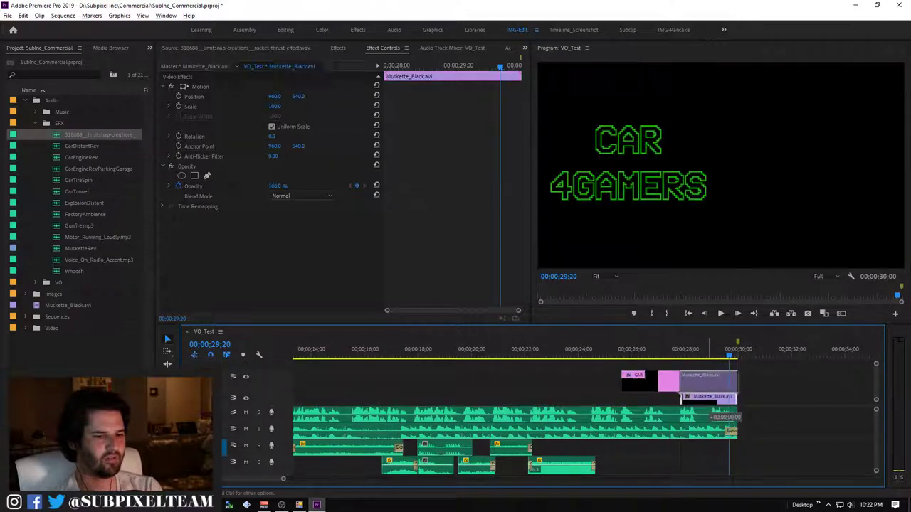
drag(708, 396, 708, 382)
scroll(513, 384, down, 2)
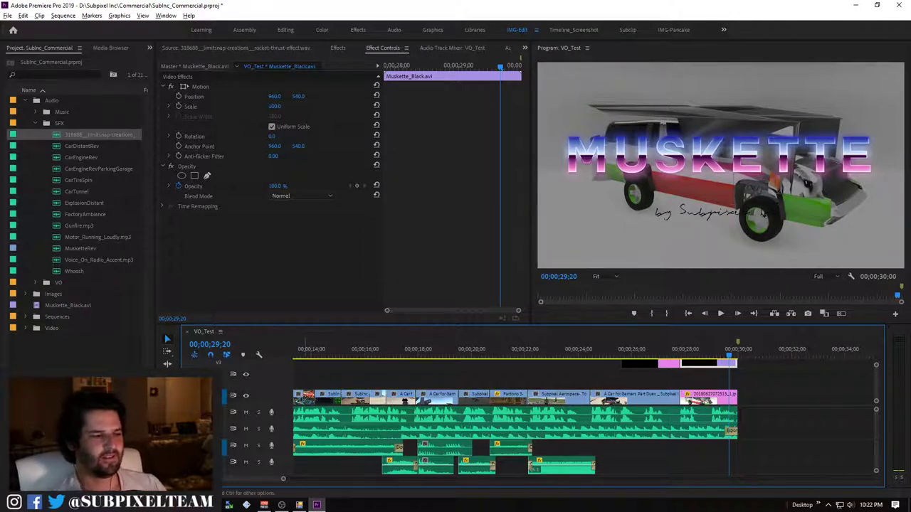
key(super+e)
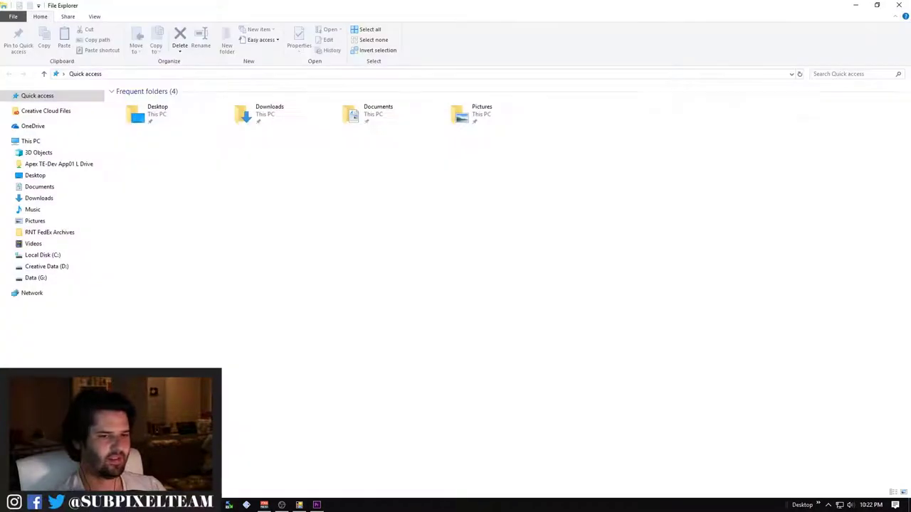
key(super+Down)
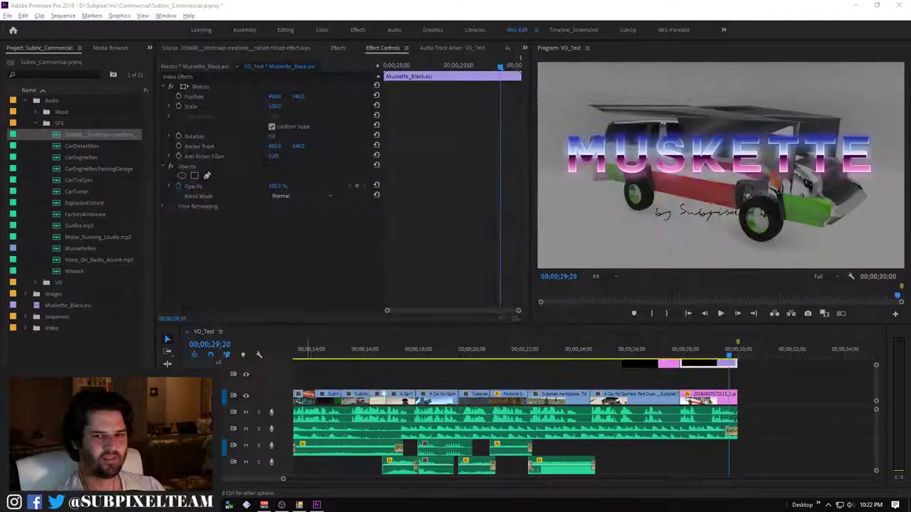
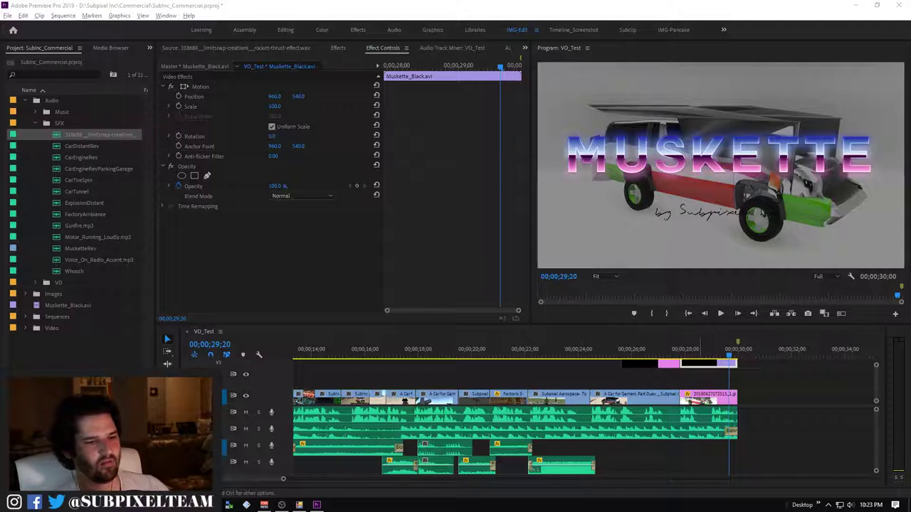
Create a new white Color Matte in the Project panel
click(804, 441)
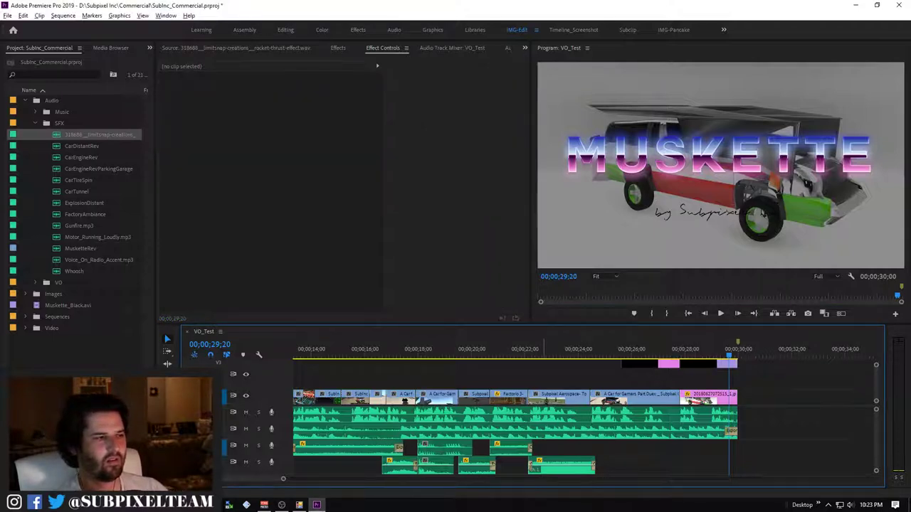
right_click(97, 191)
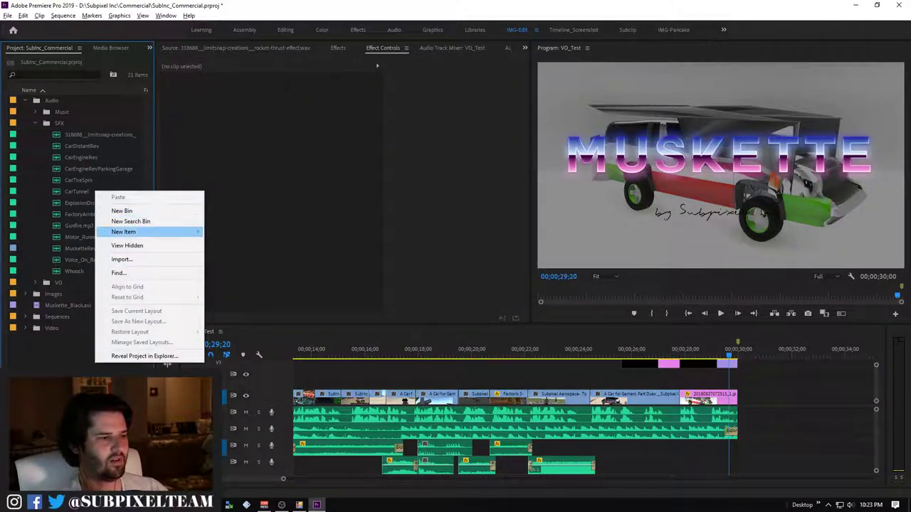
mouse_move(142, 232)
click(235, 304)
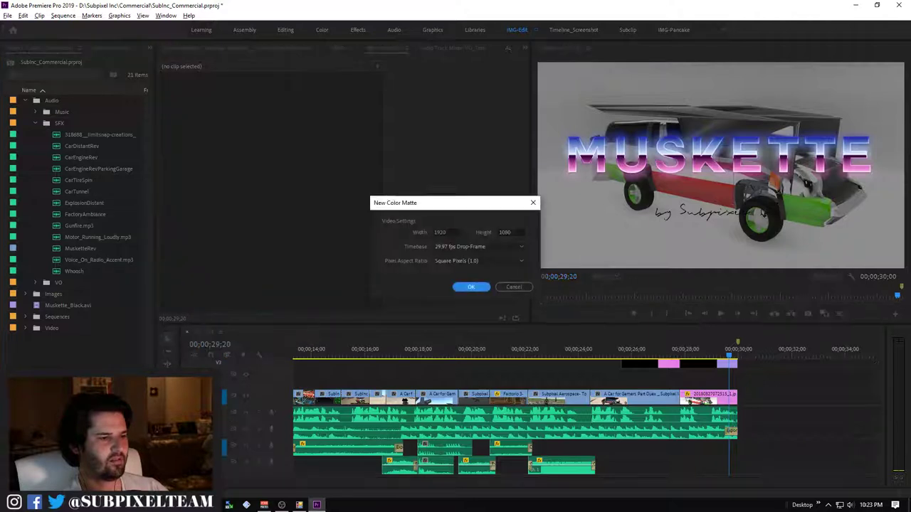
key(Return)
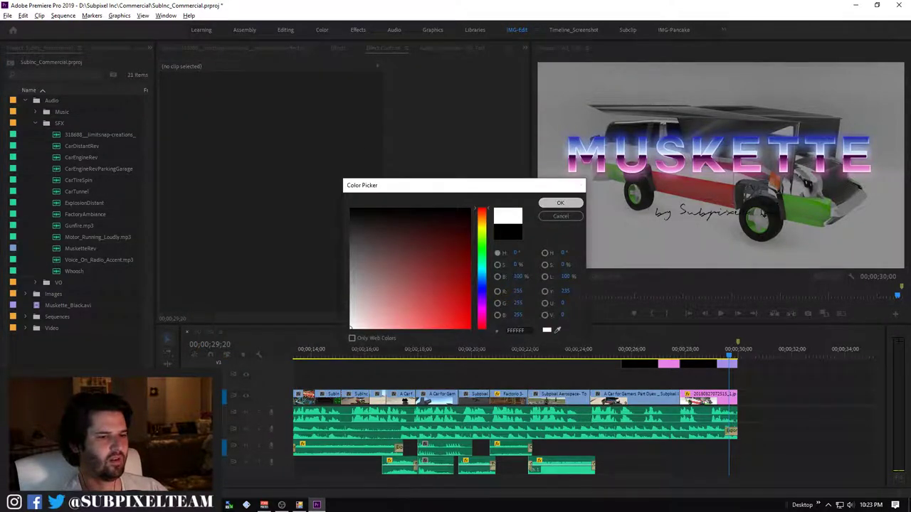
key(Return)
key(Return)
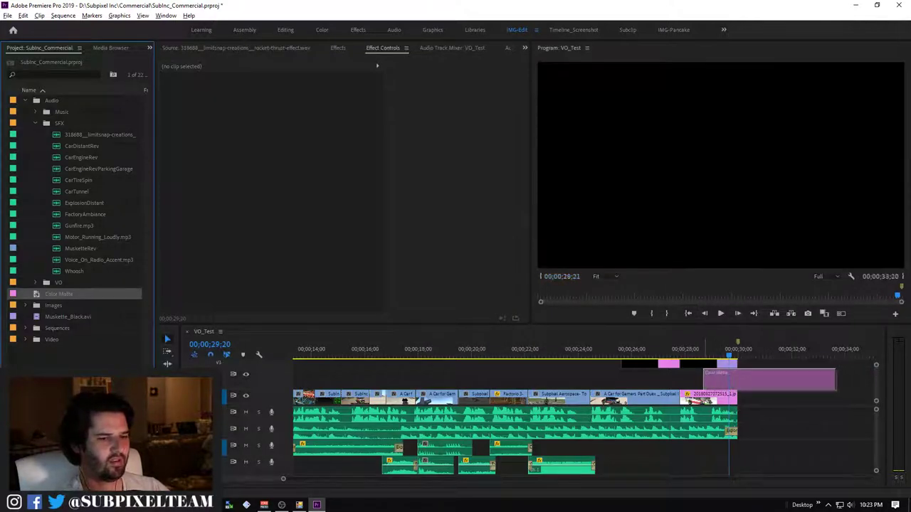
Place the white matte on V3 near 28;00, cut off its excess, and preview from 29;02
drag(58, 294, 682, 379)
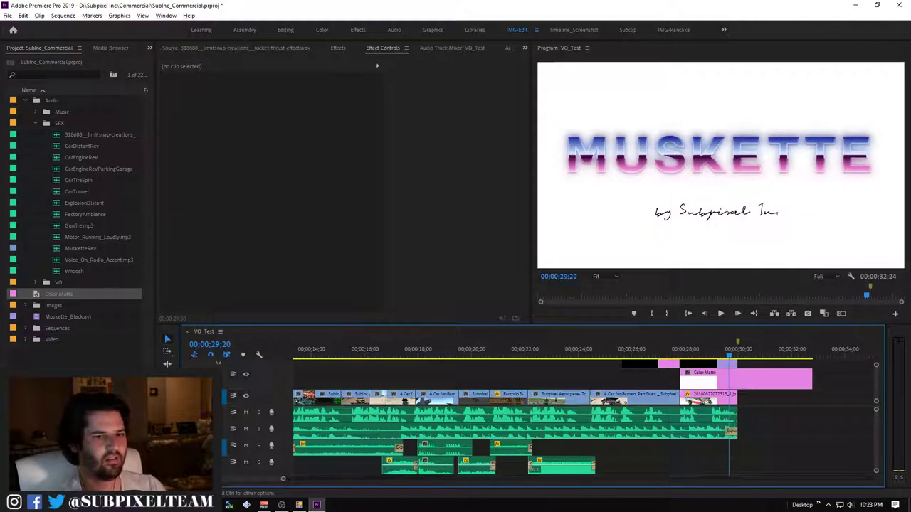
click(737, 378)
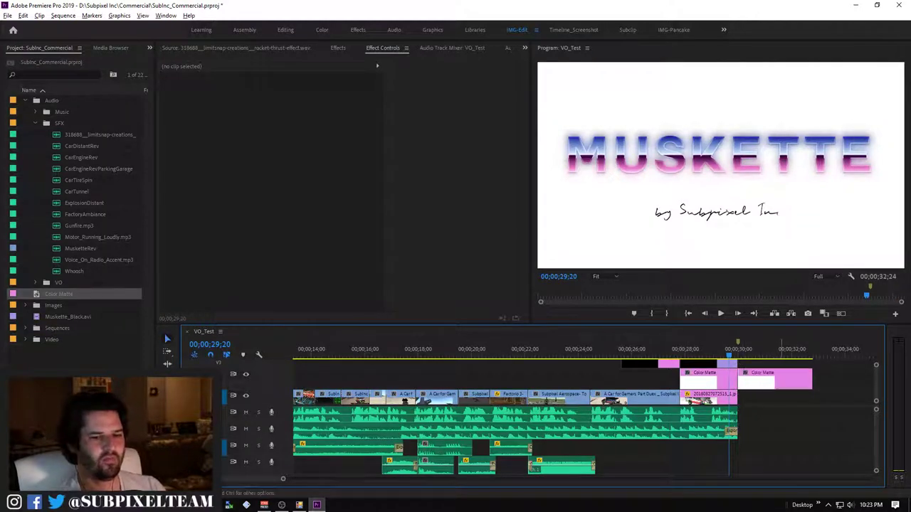
click(774, 379)
key(Delete)
click(714, 350)
key(space)
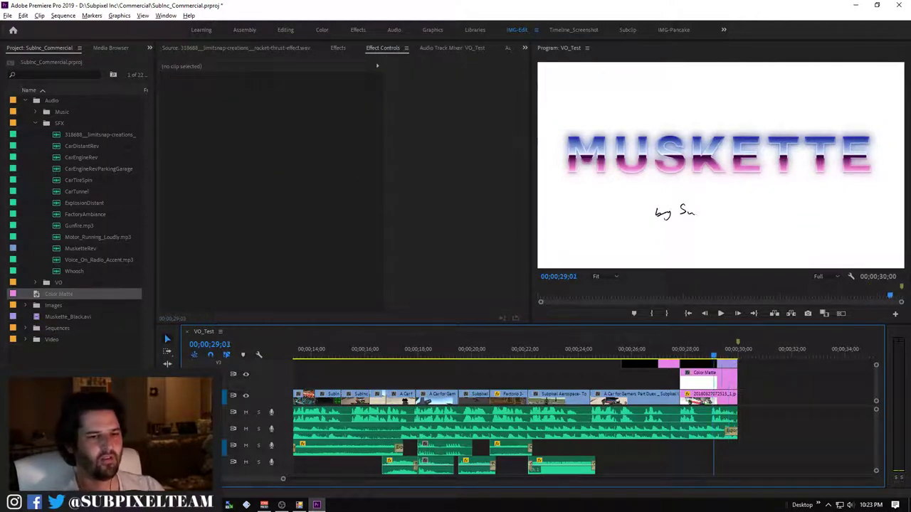
Lower the Color Matte clip's opacity to 19%
click(705, 378)
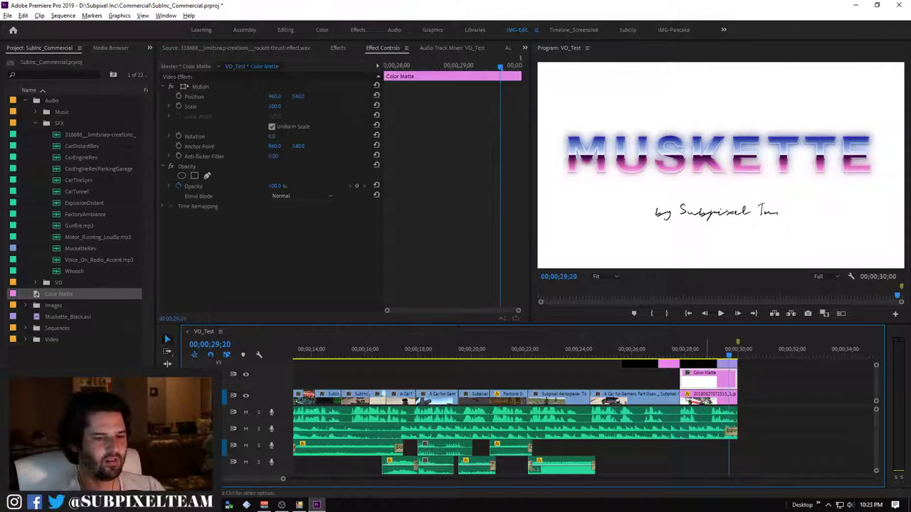
drag(275, 186, 242, 186)
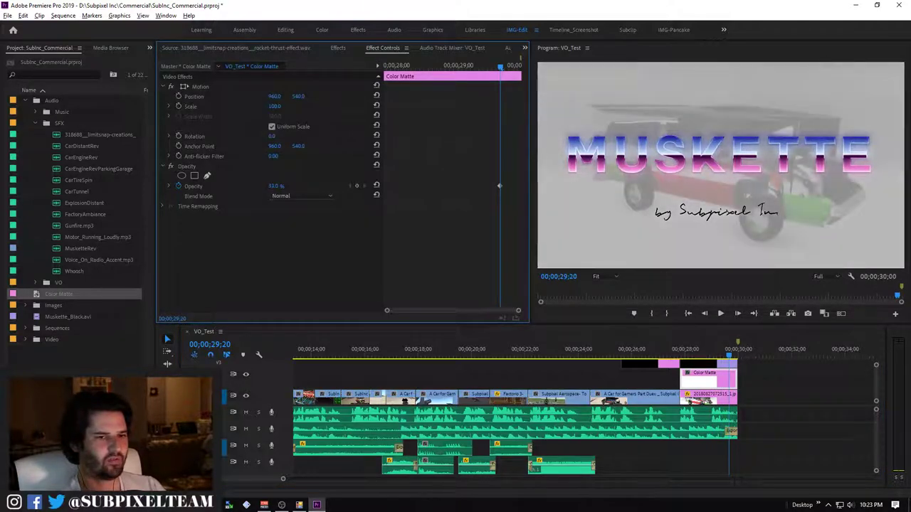
drag(275, 186, 263, 186)
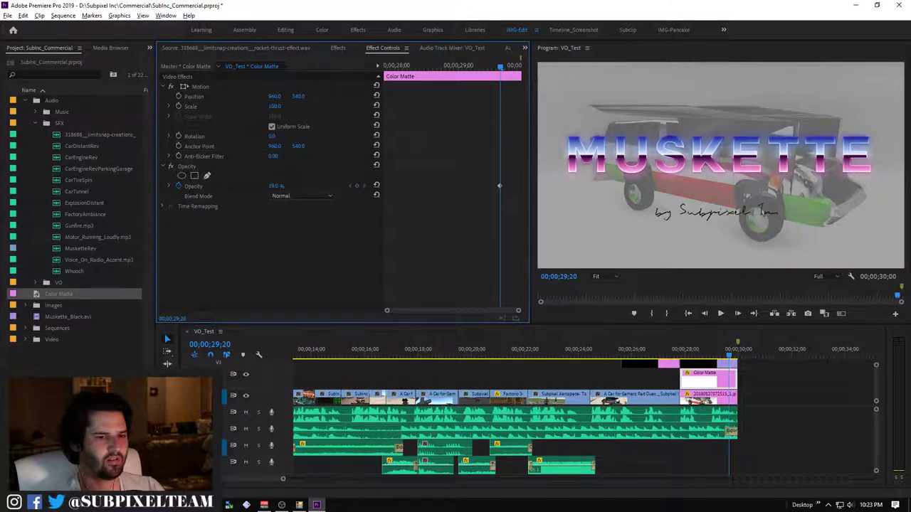
click(708, 395)
drag(275, 186, 314, 186)
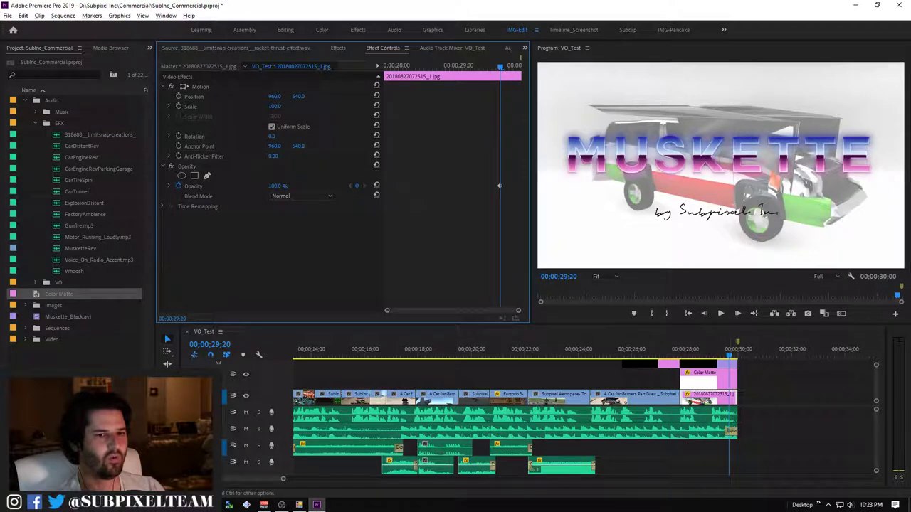
key(shift+k)
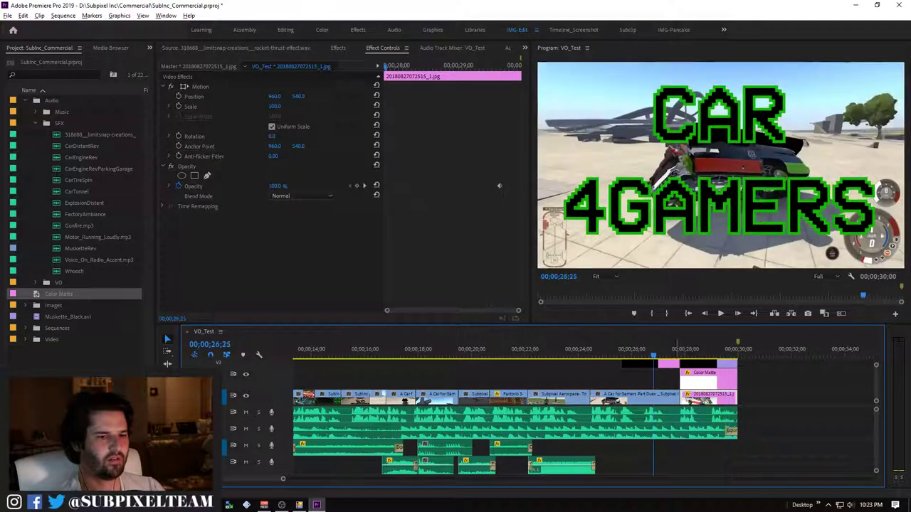
key(grave)
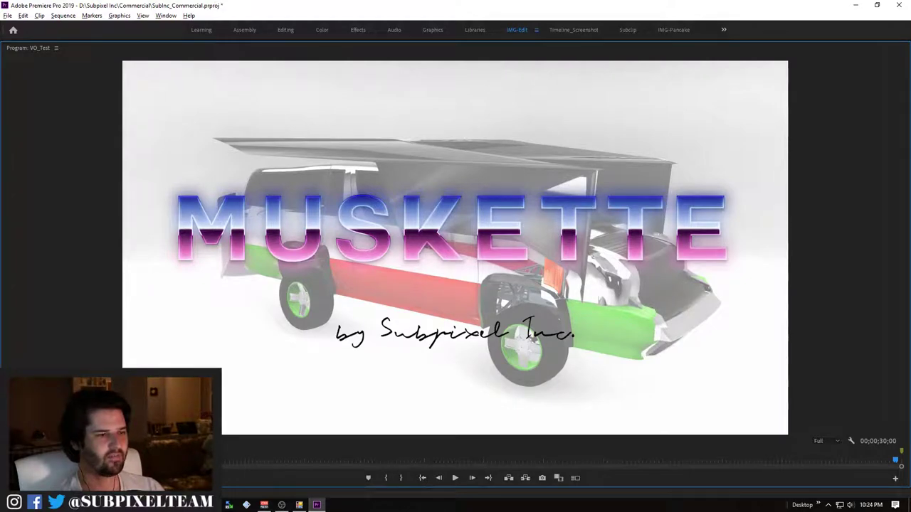
Play all of VO_Test from its start in a maximized Program Monitor, then restore the panels
key(grave)
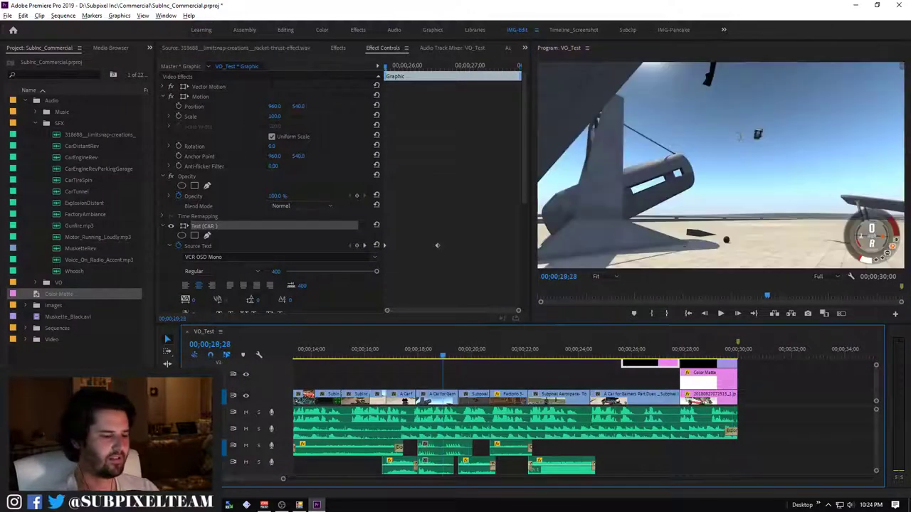
scroll(584, 420, left, 3)
scroll(584, 420, left, 3)
scroll(584, 420, left, 3)
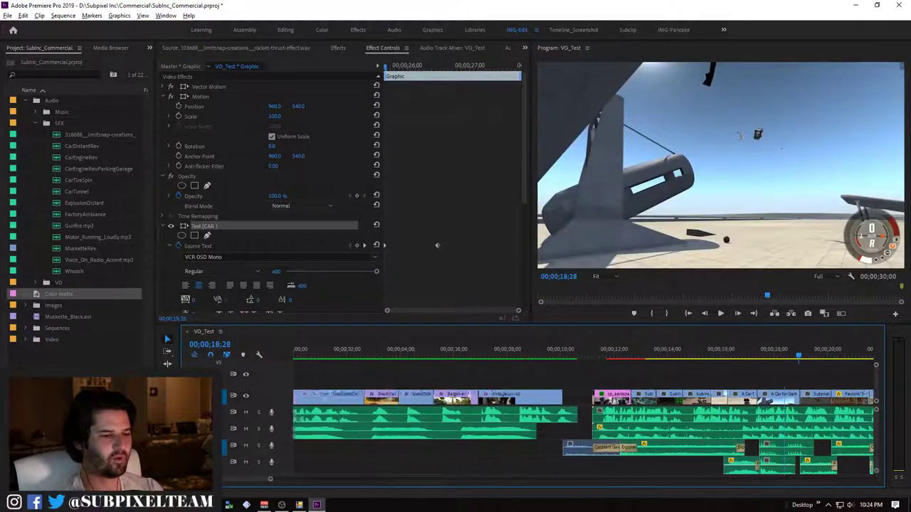
key(Home)
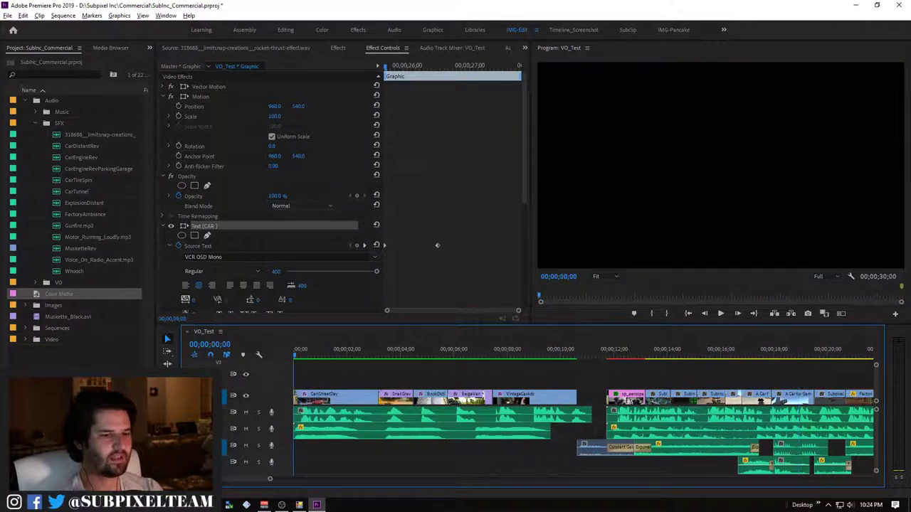
key(grave)
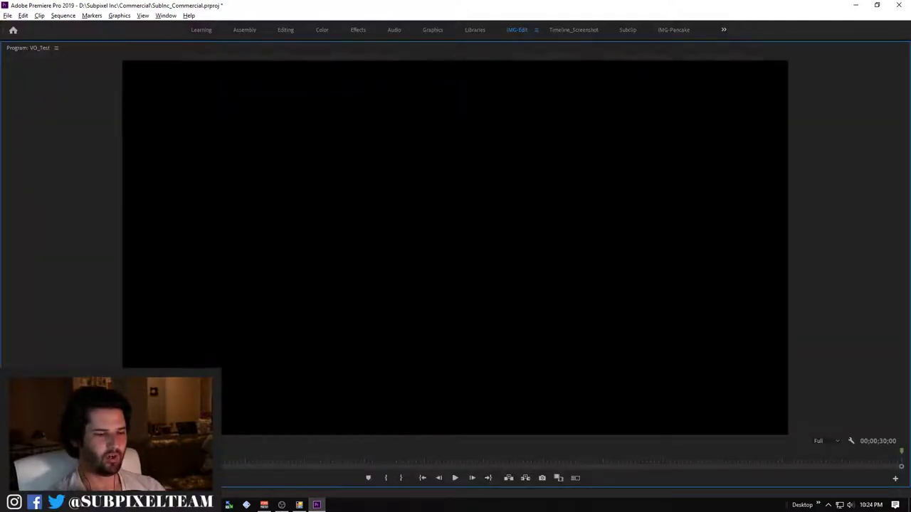
key(space)
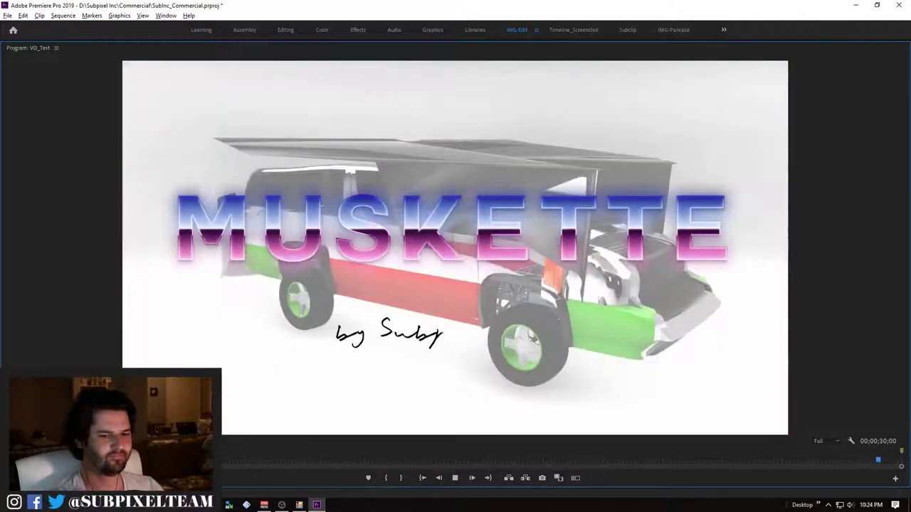
key(grave)
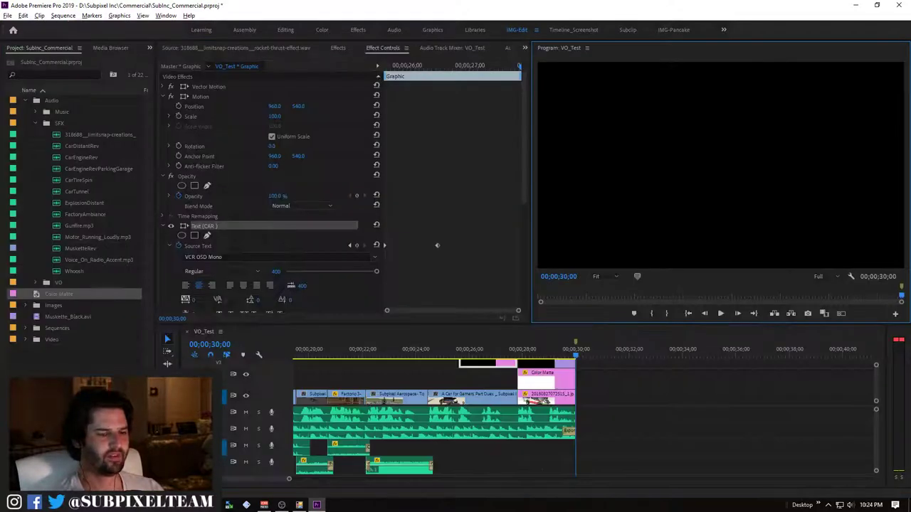
Move the Subpixel Aerospace clip from V1 up to V2 around 24;08 and replay to check
key(Up)
key(Up)
key(Up)
key(space)
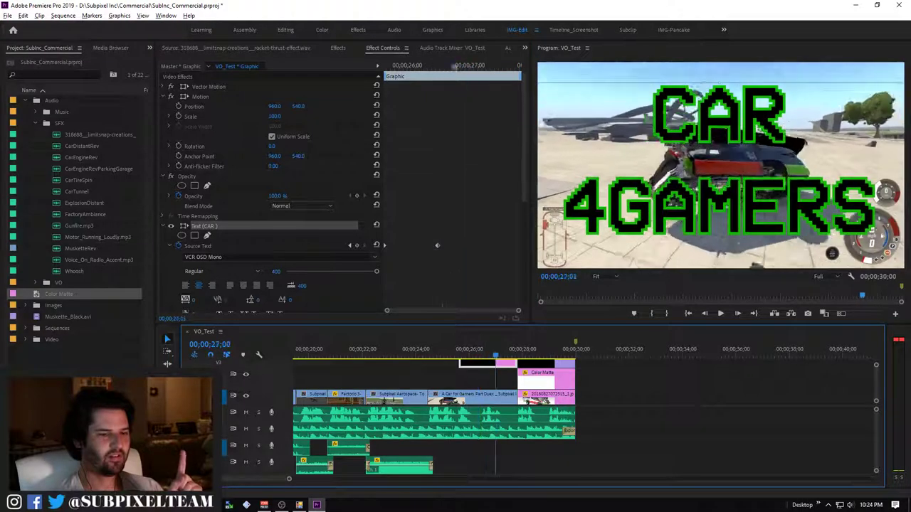
key(Up)
key(Left)
key(Left)
key(Left)
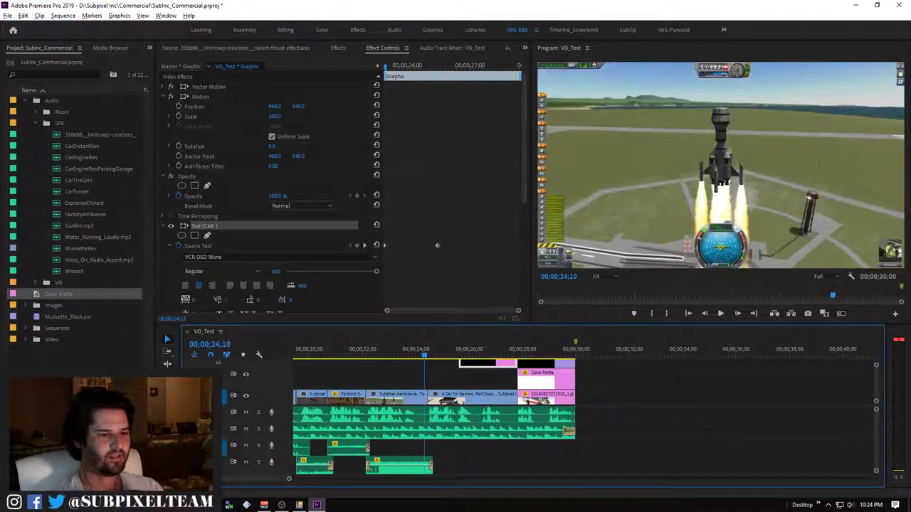
key(Left)
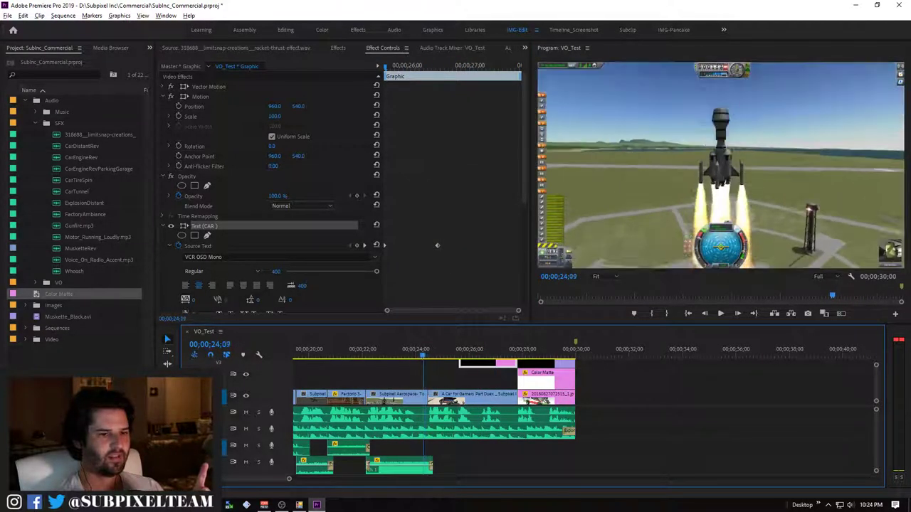
key(Left)
key(Left)
key(Left)
drag(396, 395, 397, 377)
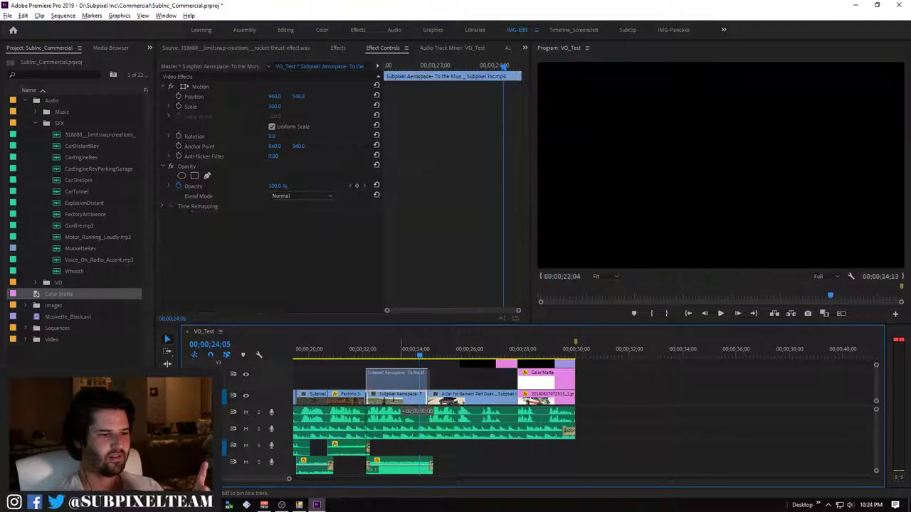
key(Right)
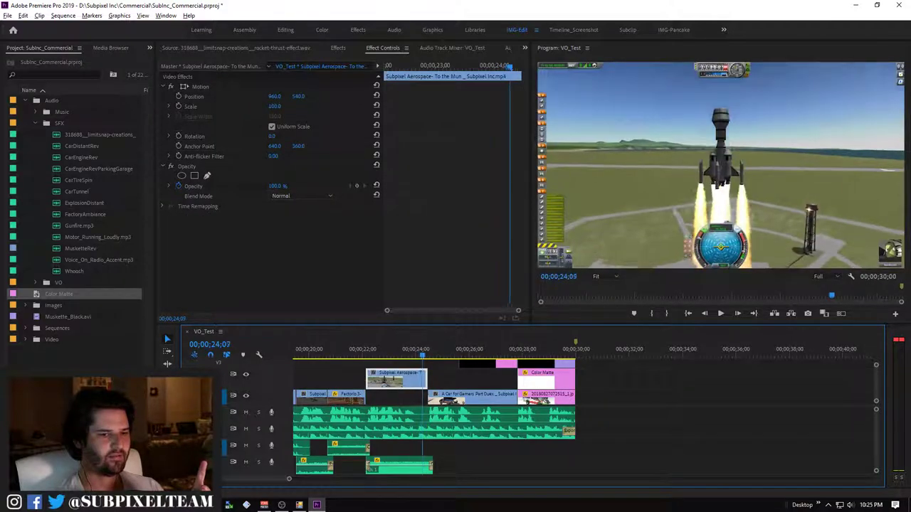
key(Right)
key(Right)
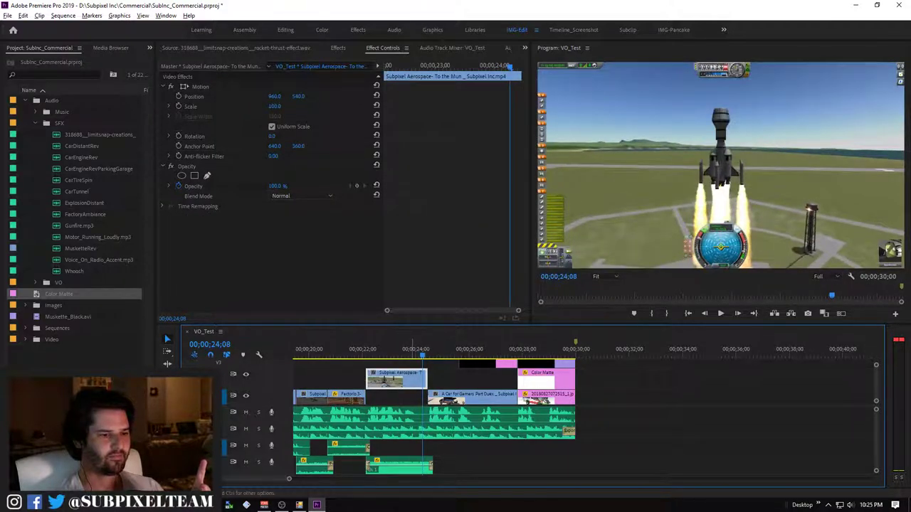
drag(411, 380, 412, 383)
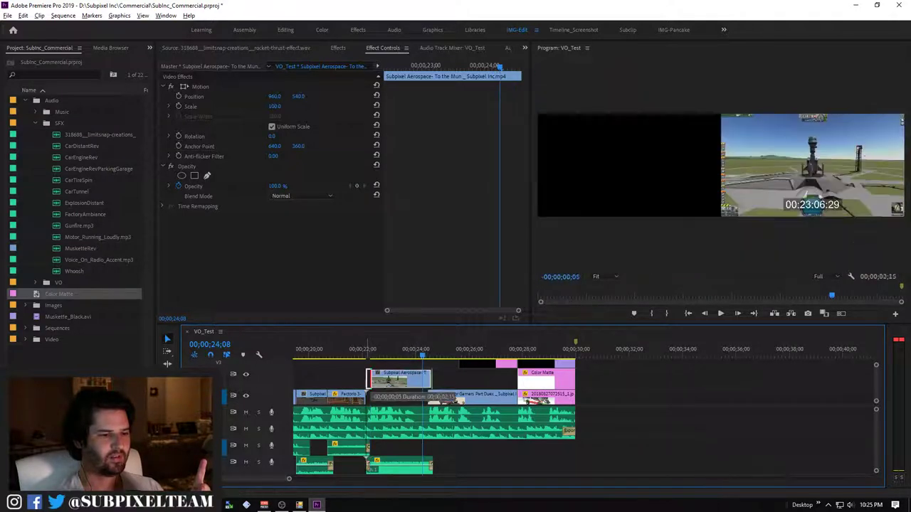
key(shift+k)
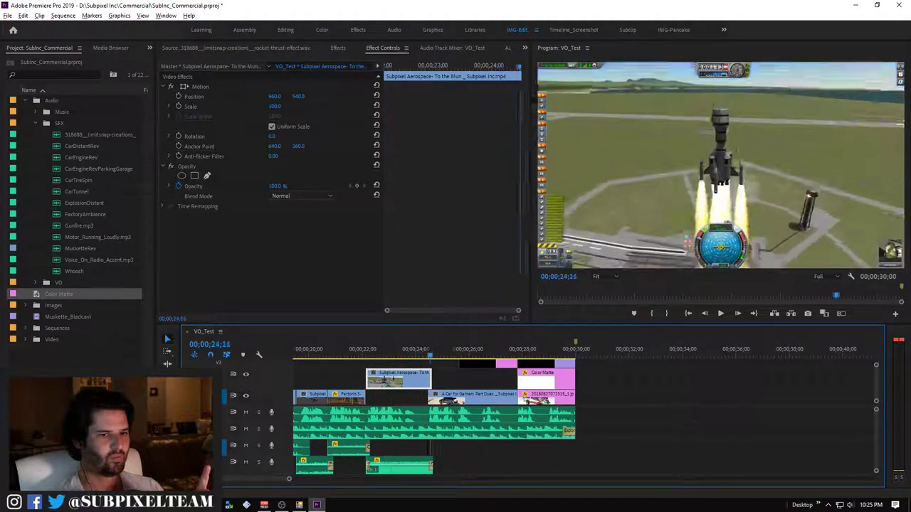
key(space)
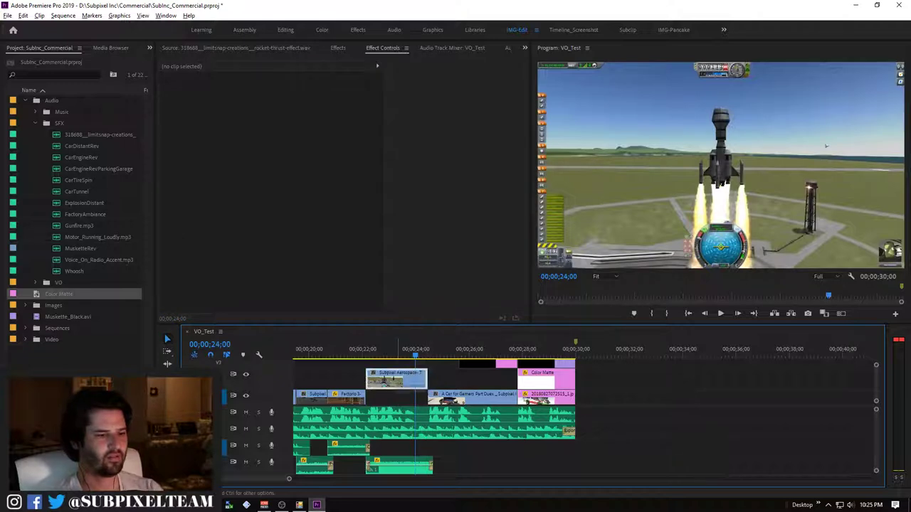
Drop the rocket clip onto V1 between the Factorio and car clips, then zoom in at 24;00
drag(398, 381, 399, 396)
drag(415, 349, 368, 348)
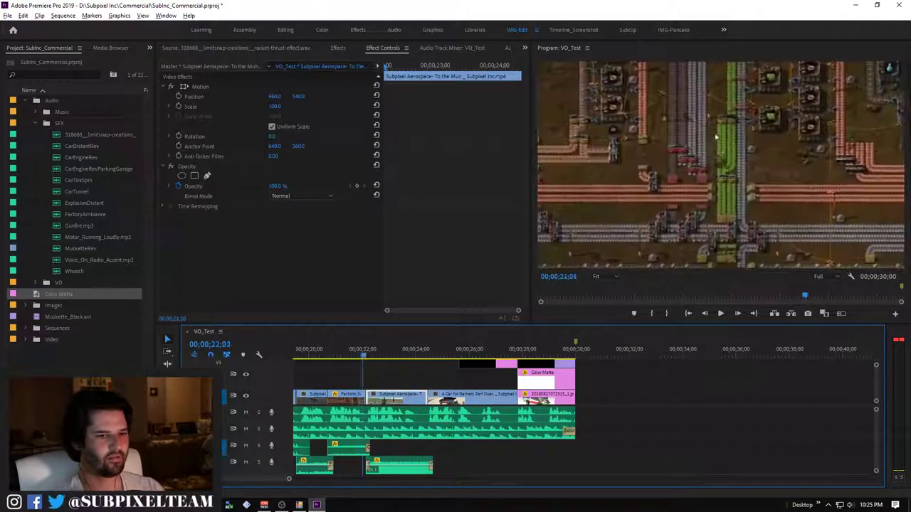
key(space)
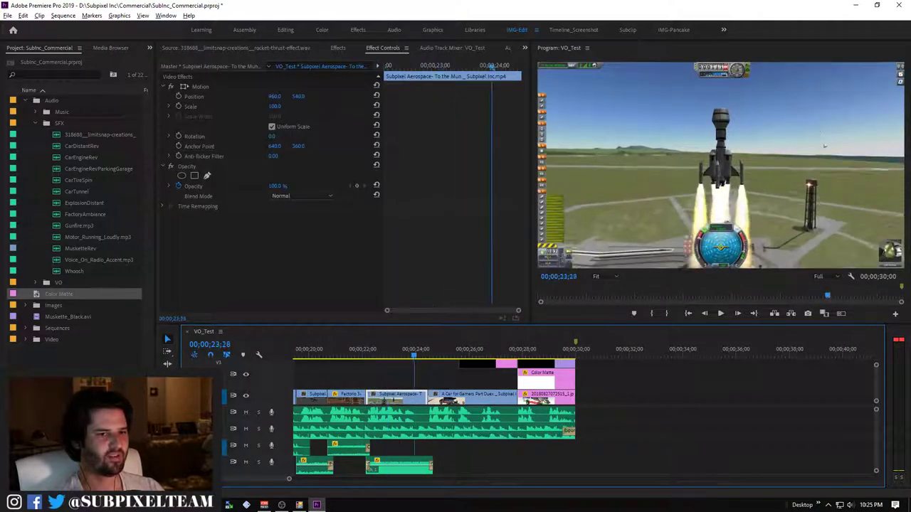
key(space)
key(shift+Left)
key(shift+Left)
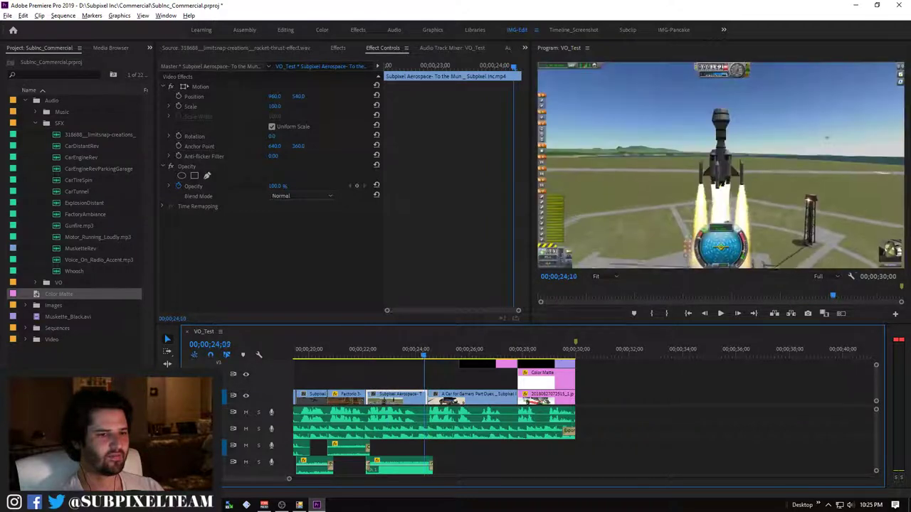
key(shift+Left)
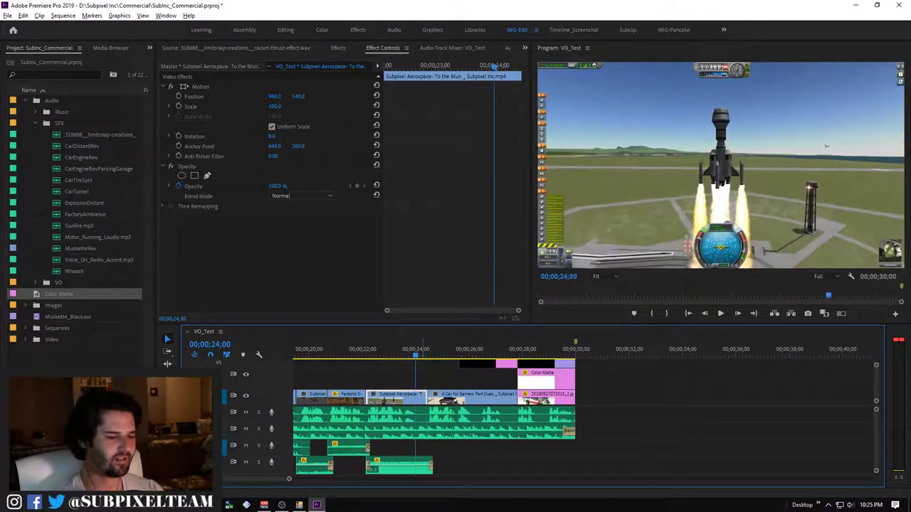
key(equal)
key(equal)
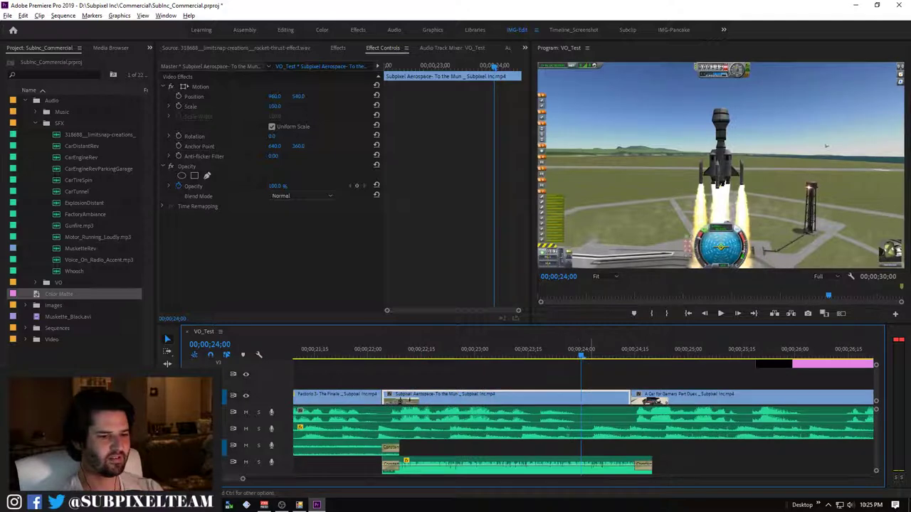
Slide the rocket clip on V1 flush against the Factorio clip
key(alt+Up)
key(Down)
key(Left)
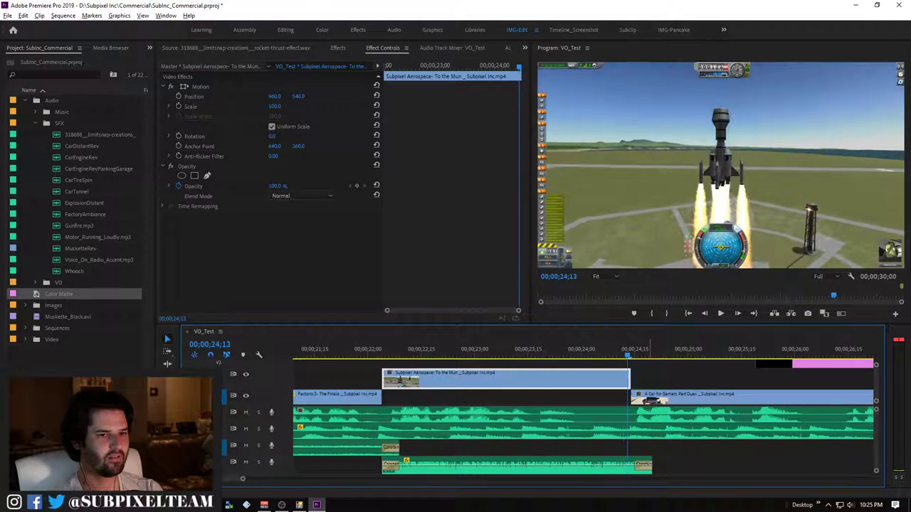
key(Left)
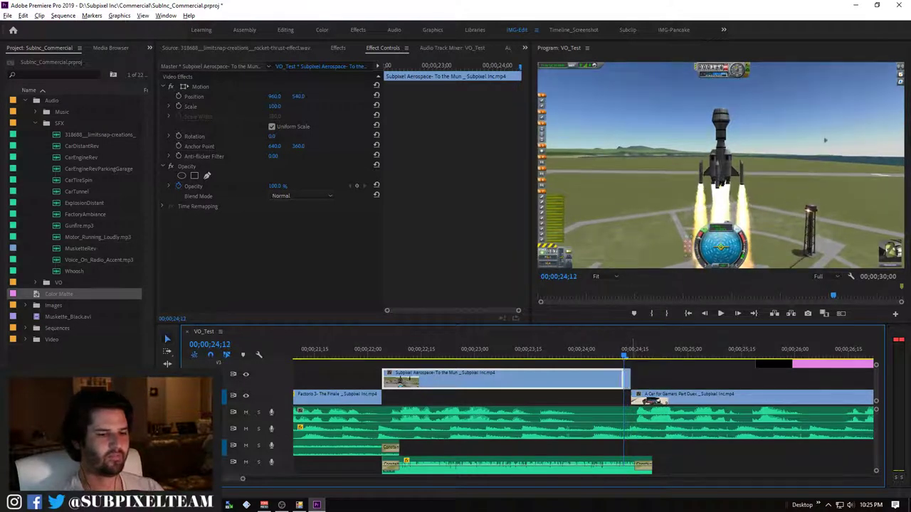
drag(591, 383, 589, 399)
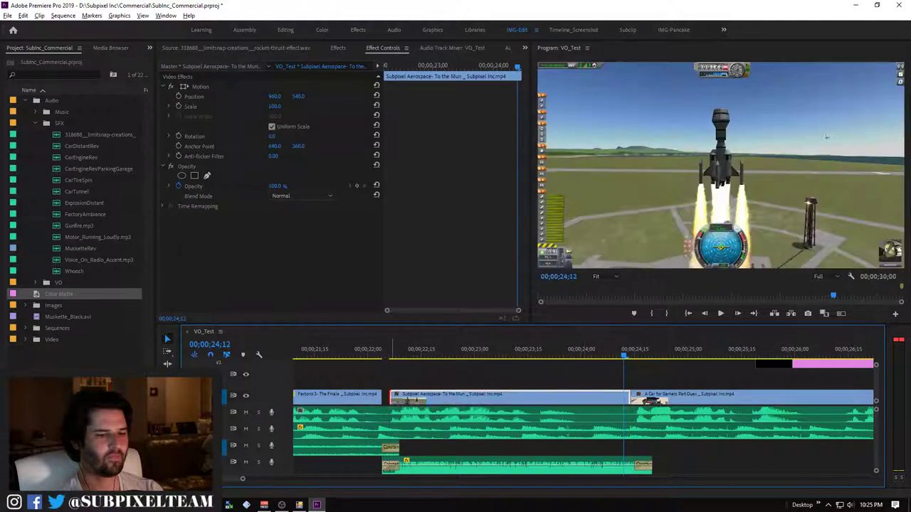
Trim 10 frames off the A4 sound clip's start and replay the section from 22;14
key(Up)
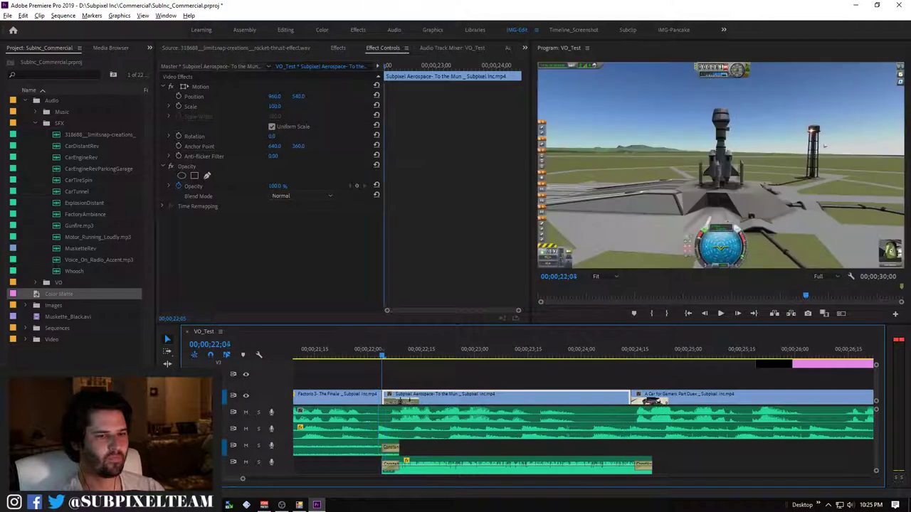
key(Right)
key(Right)
key(Right)
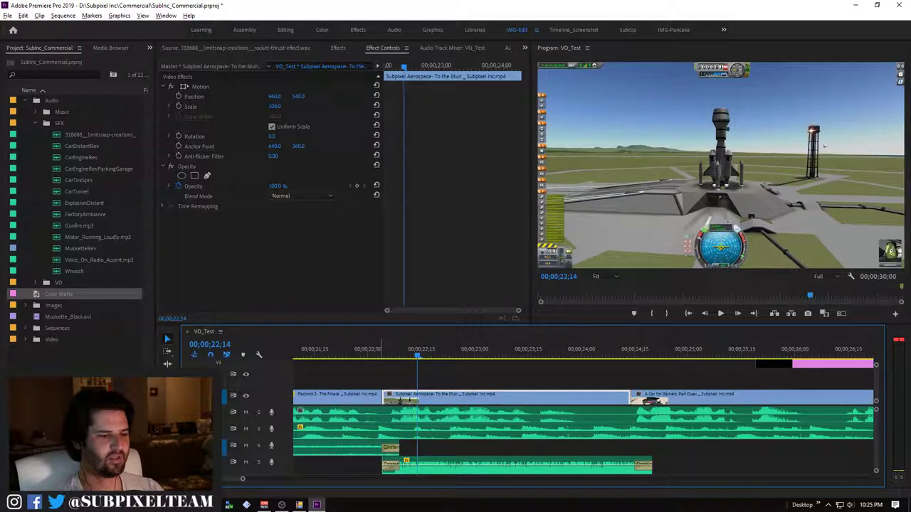
drag(384, 465, 418, 467)
key(space)
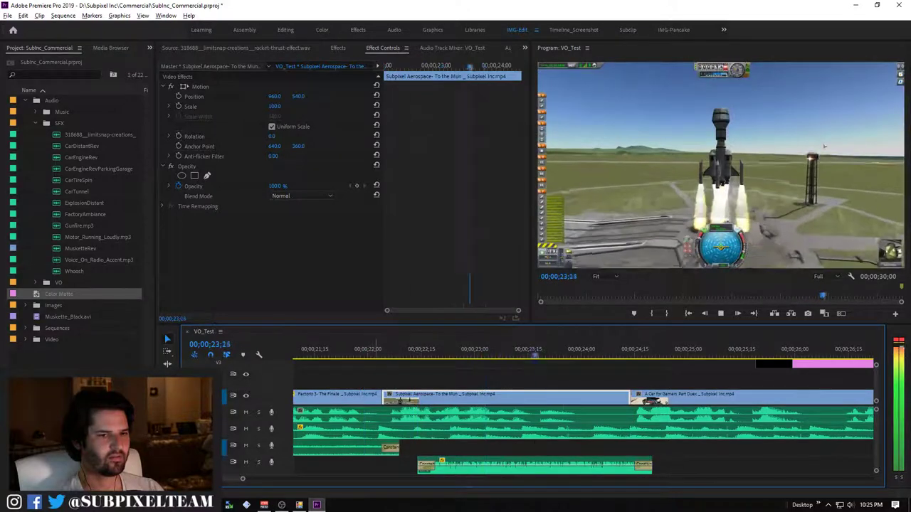
key(space)
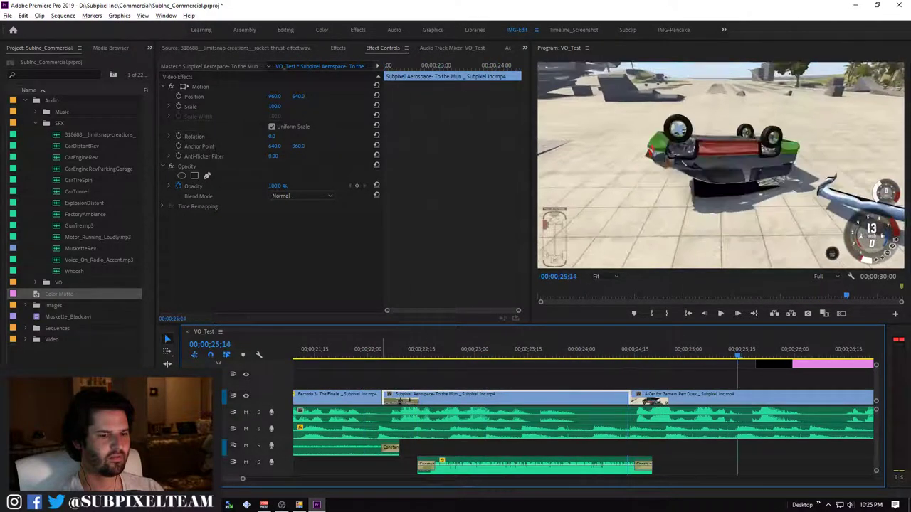
key(space)
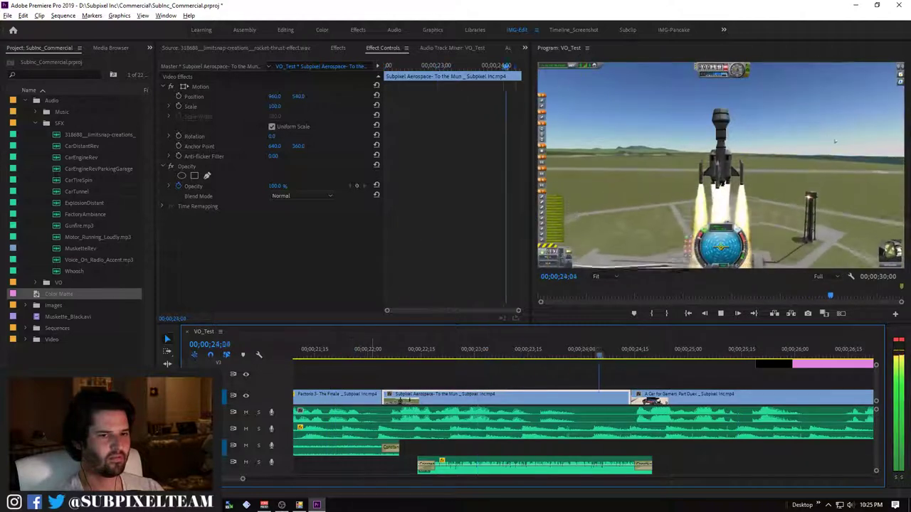
key(space)
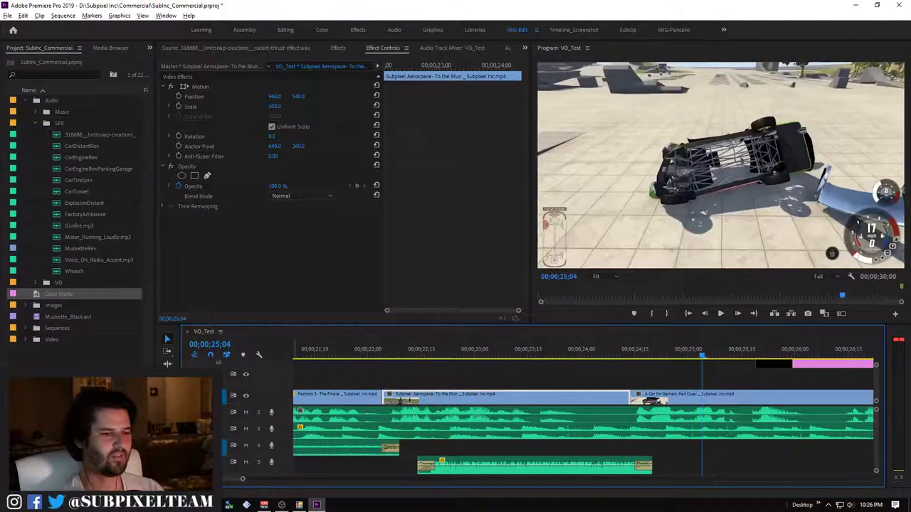
mouse_move(282, 505)
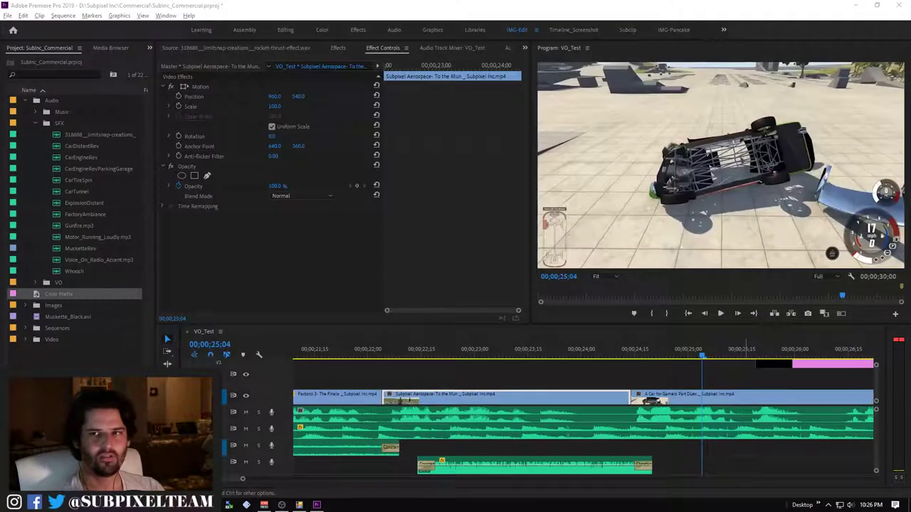
key(alt+Tab)
key(alt+Tab)
key(alt+Tab)
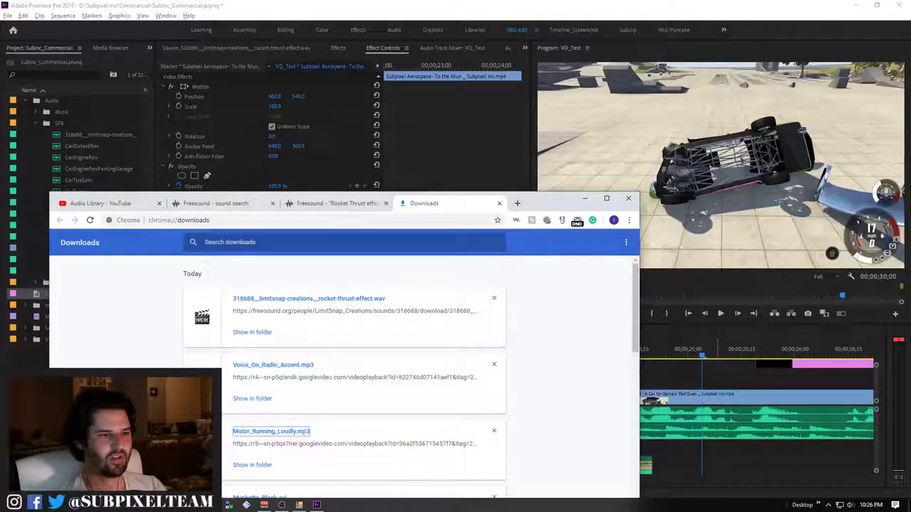
Close the Downloads page and search the YouTube Audio Library sound effects for "shut"
double_click(527, 207)
click(72, 8)
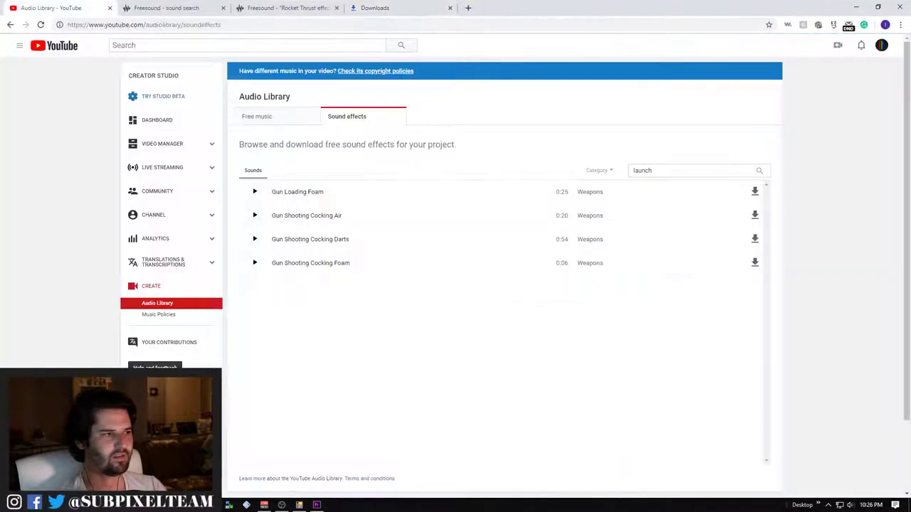
click(450, 8)
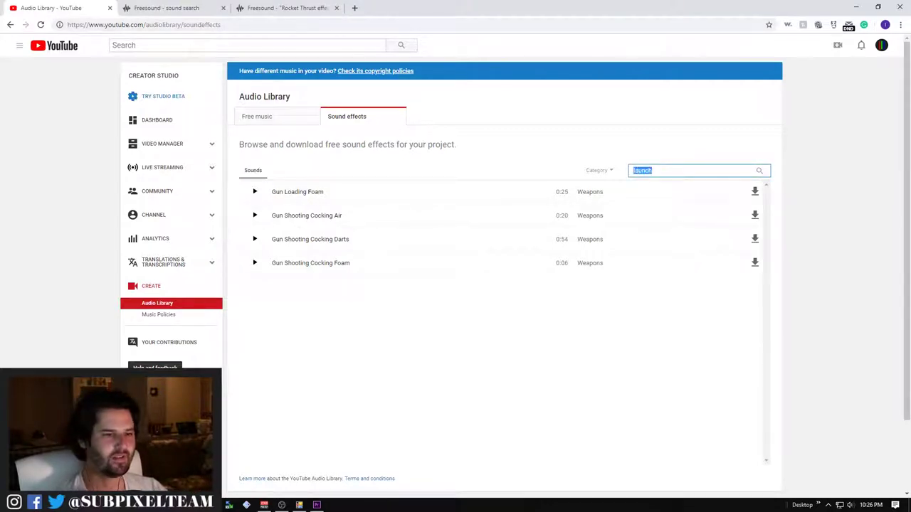
key(BackSpace)
text(shut)
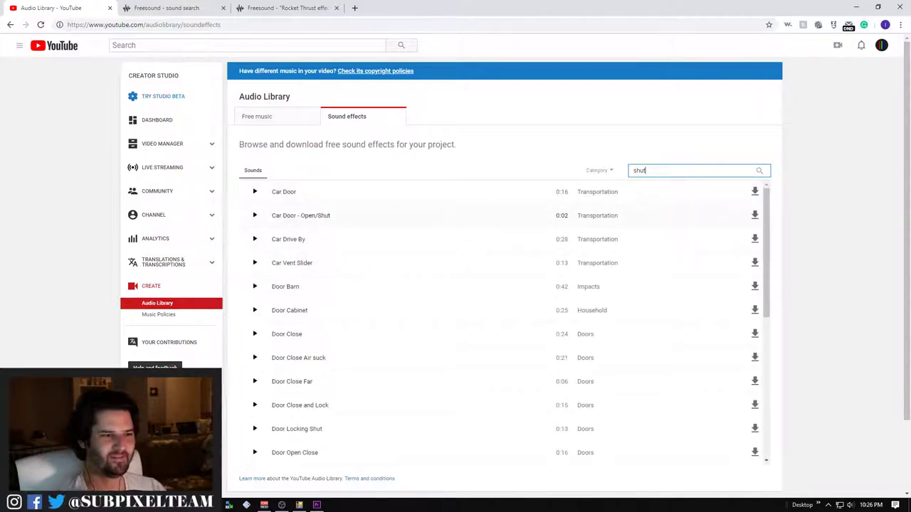
Preview the Car Door sounds, download Car Door - Open/Shut, and drag it into the Premiere project
click(255, 192)
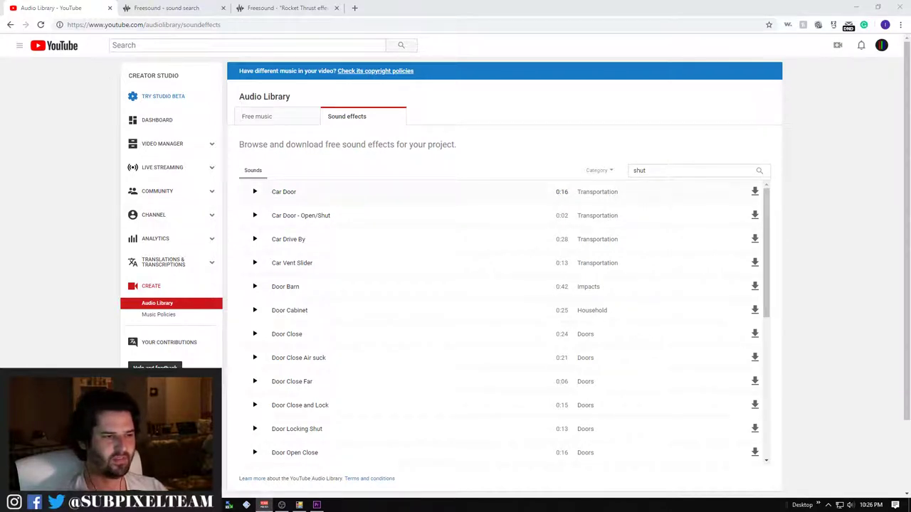
click(255, 191)
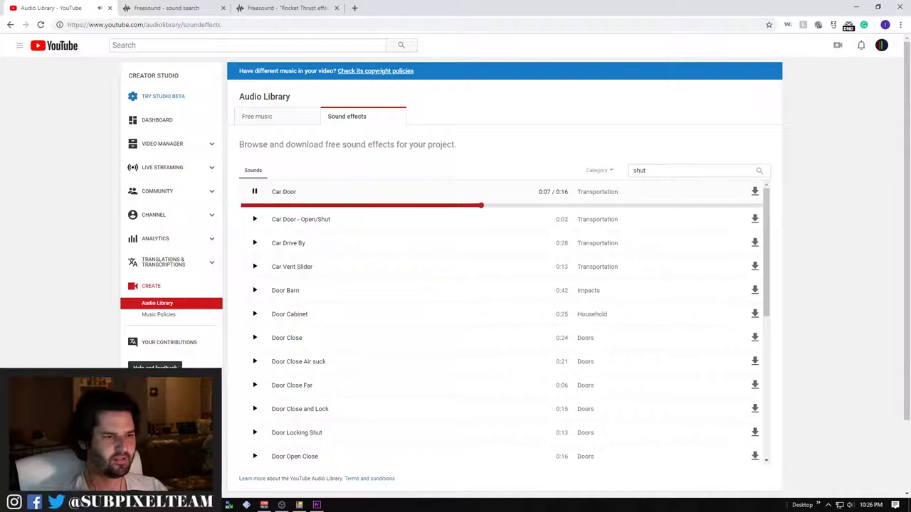
click(255, 192)
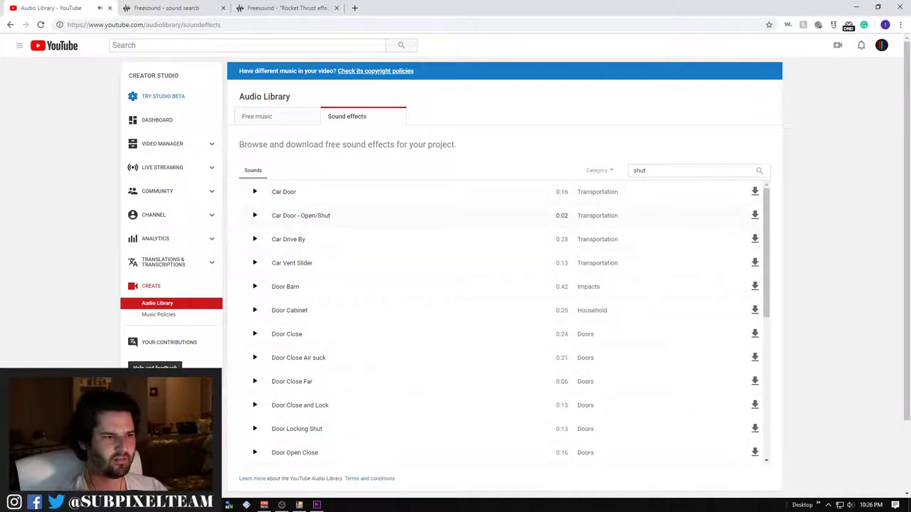
click(254, 215)
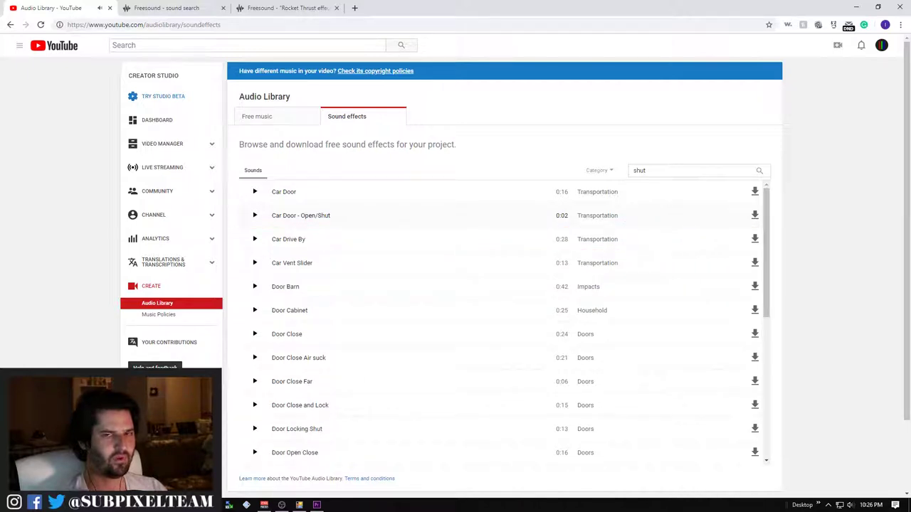
click(255, 215)
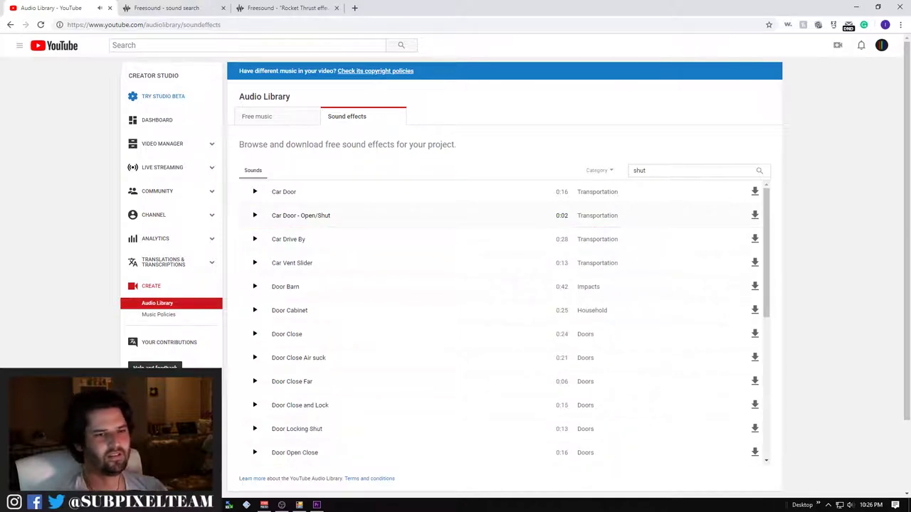
click(754, 215)
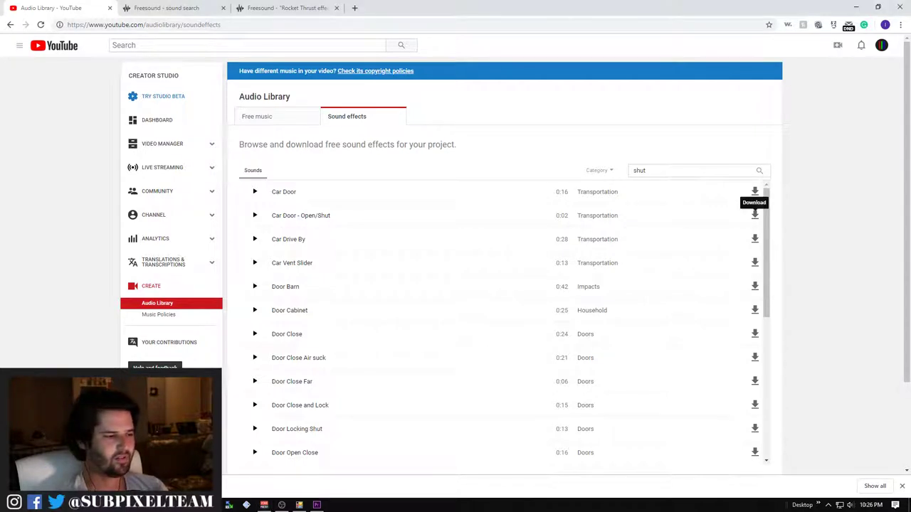
drag(313, 478, 12, 123)
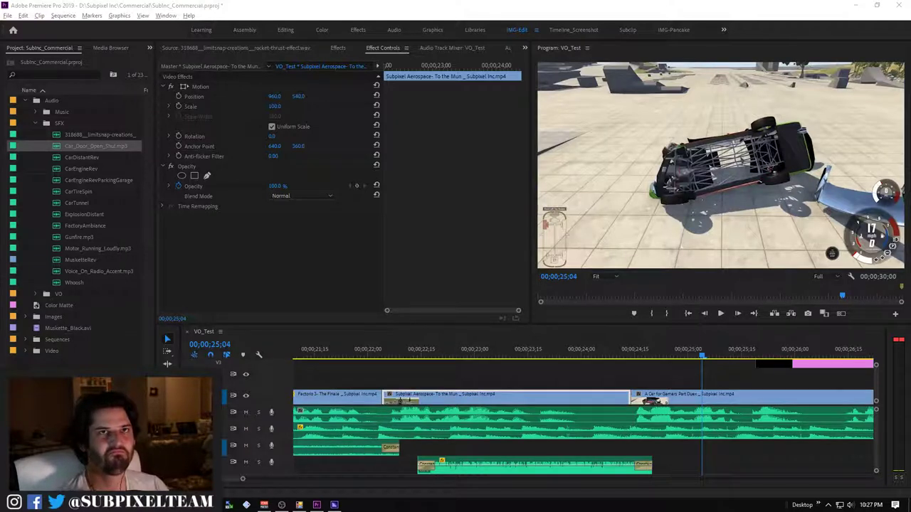
Mark In at 01;22 and Out at 02;08 on Car_Door_Open_Shut.mp3 in the Source monitor
key(alt+Tab)
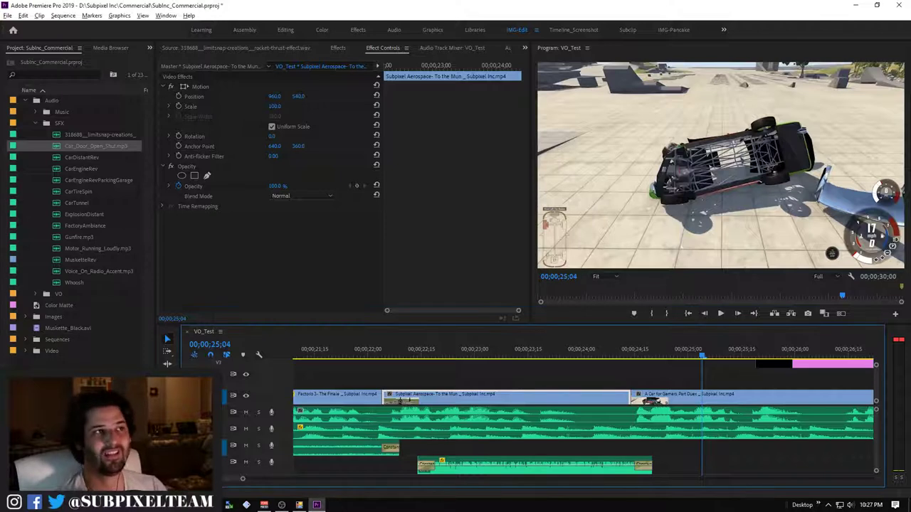
double_click(96, 146)
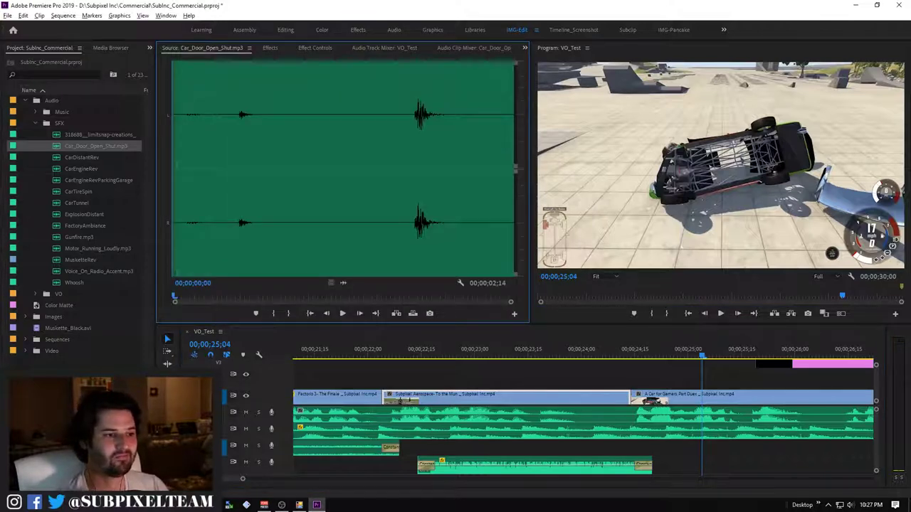
key(Right)
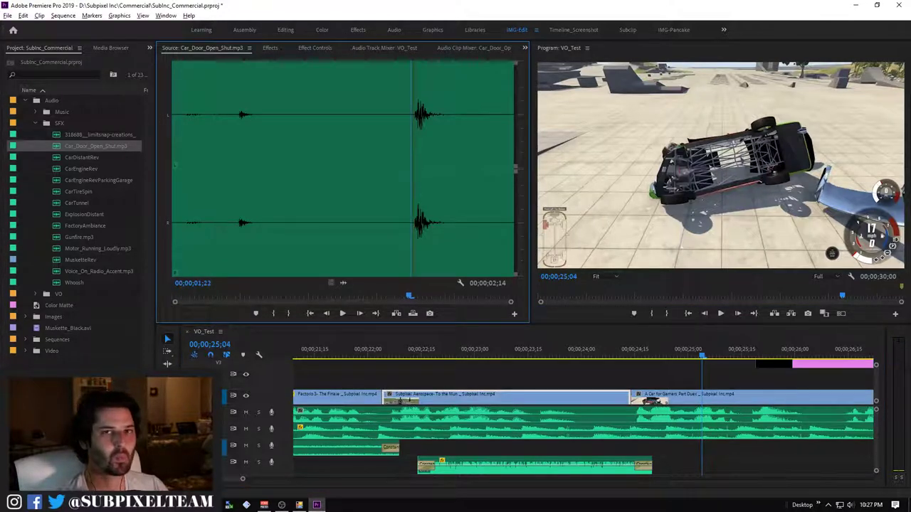
key(i)
key(space)
key(space)
key(o)
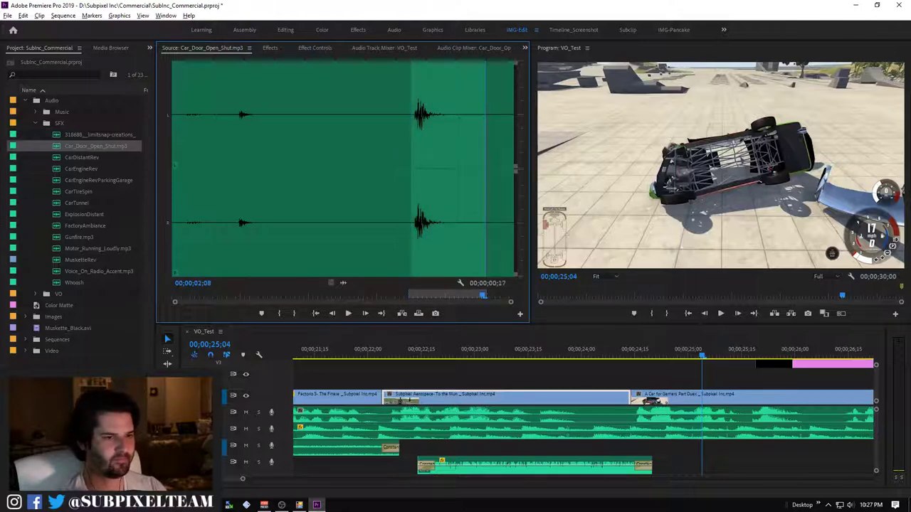
Place the marked door-slam audio on the bottom audio track at 10;18
scroll(584, 427, up, 3)
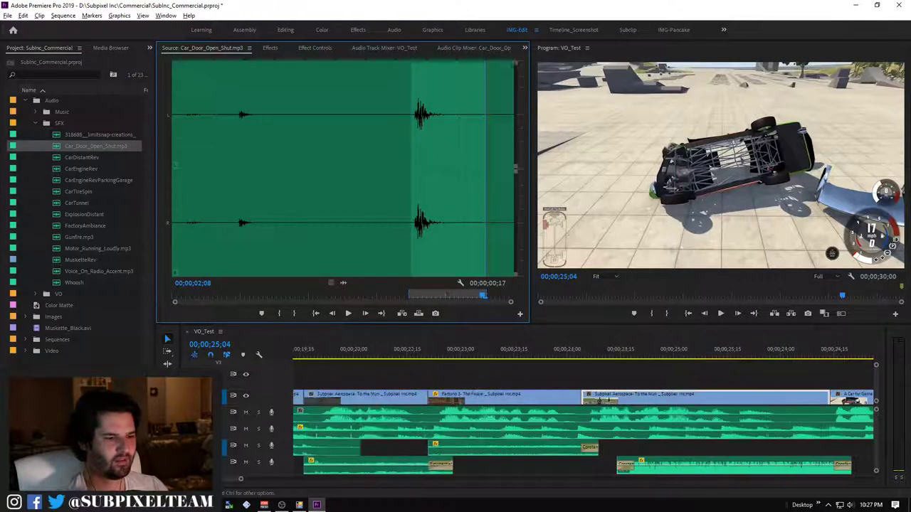
scroll(584, 427, up, 3)
scroll(584, 427, up, 3)
scroll(584, 427, up, 3)
scroll(583, 427, up, 3)
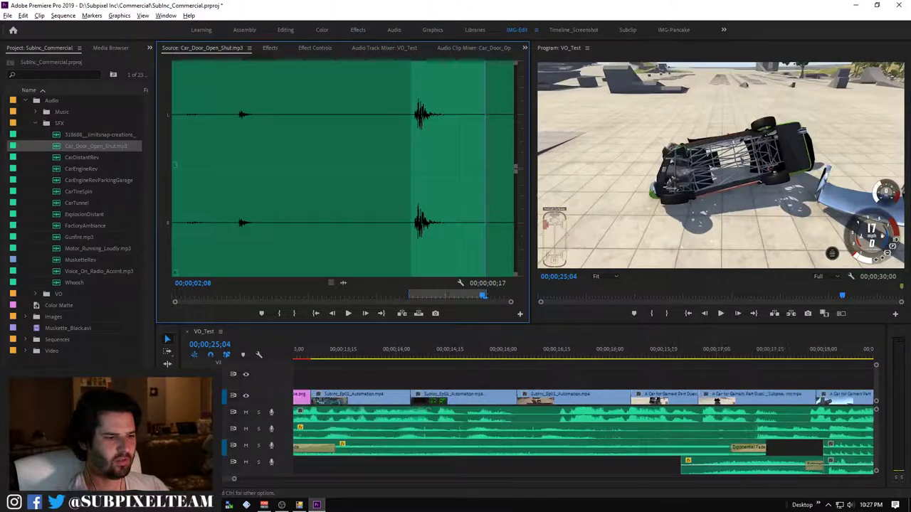
scroll(584, 427, up, 3)
scroll(584, 427, up, 3)
scroll(584, 427, up, 3)
scroll(583, 427, up, 3)
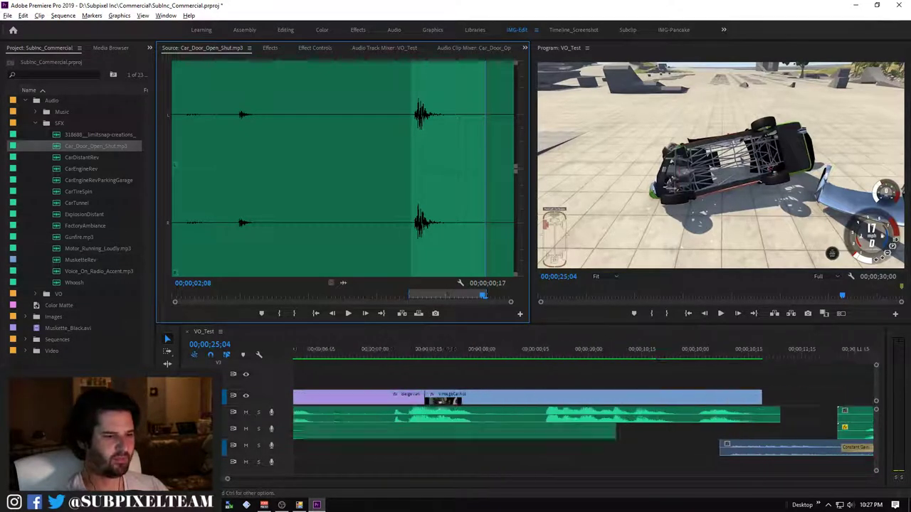
scroll(584, 427, up, 3)
drag(591, 349, 859, 356)
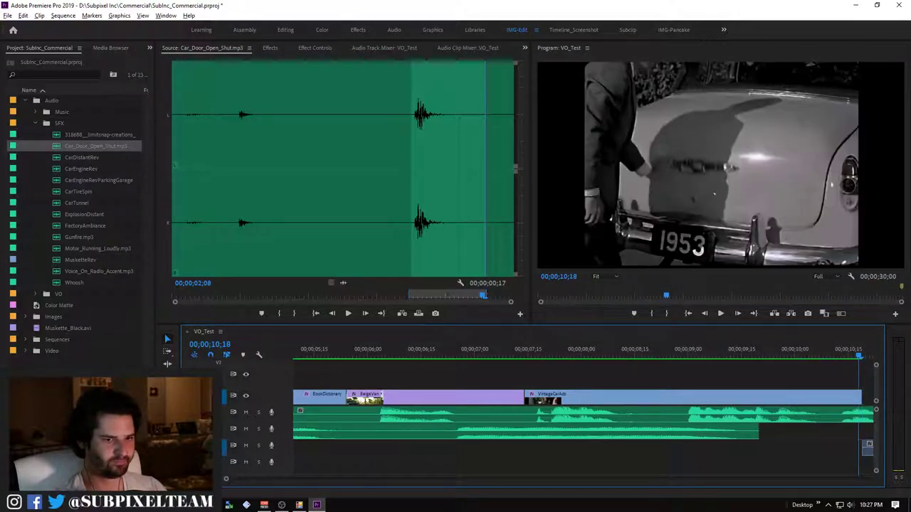
scroll(868, 445, down, 2)
scroll(868, 445, down, 2)
scroll(868, 444, down, 1)
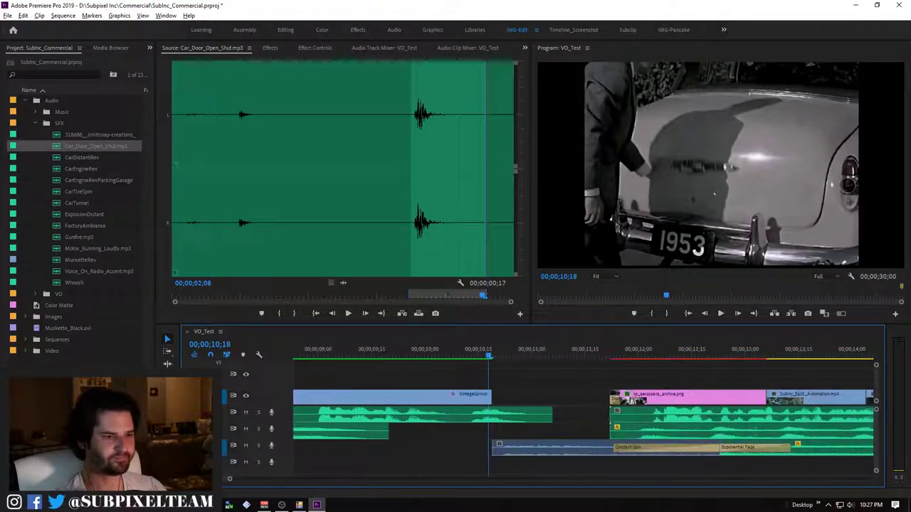
drag(342, 171, 518, 466)
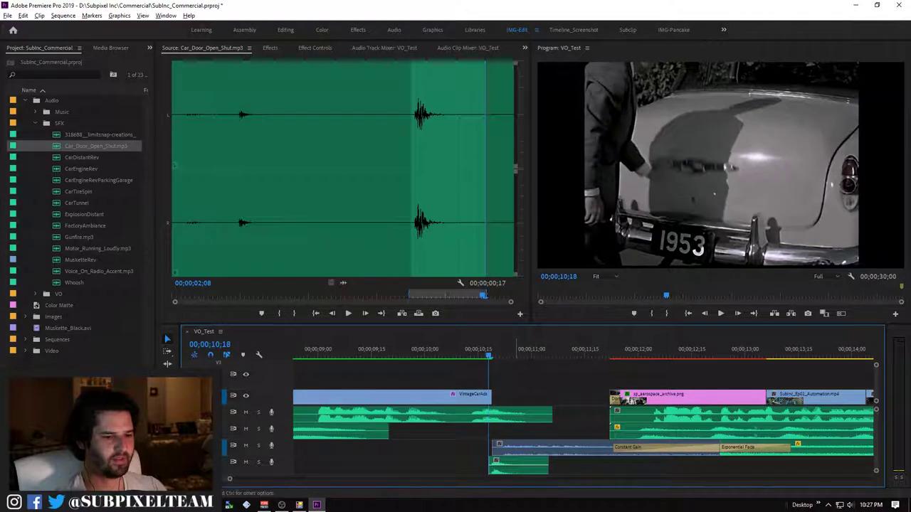
Shift the door-slam clip three frames earlier and review its sync with the trunk closing
drag(548, 466, 538, 465)
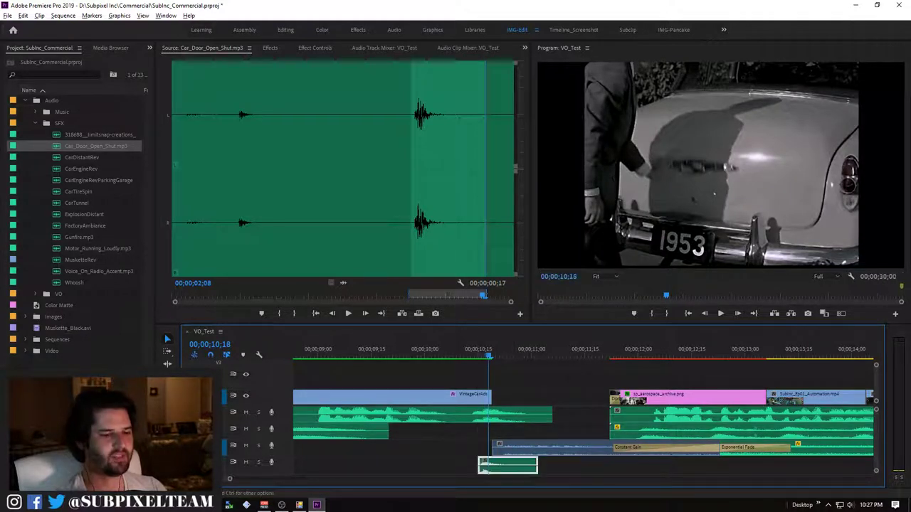
key(Left)
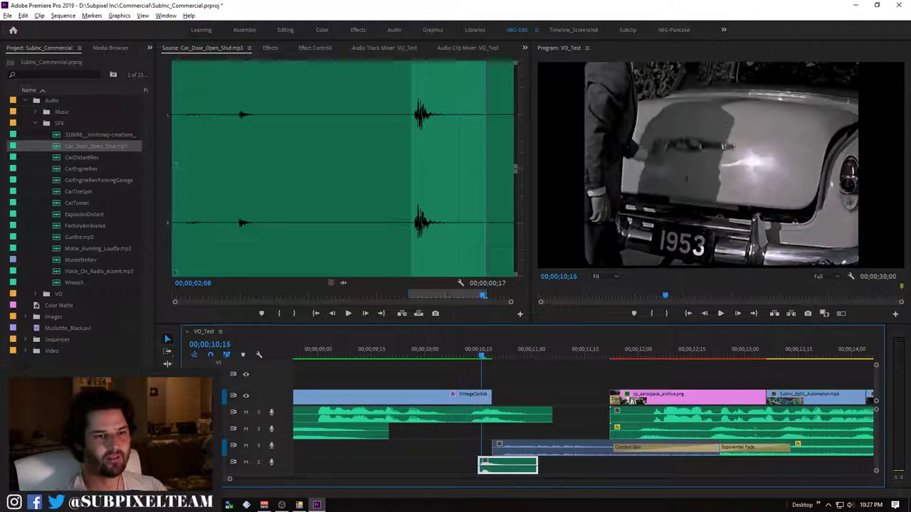
key(Right)
key(j)
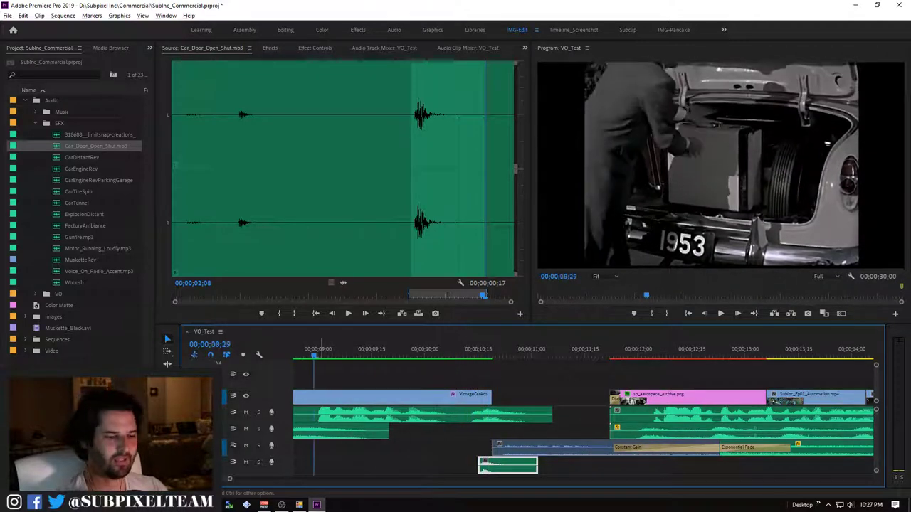
key(minus)
key(minus)
key(l)
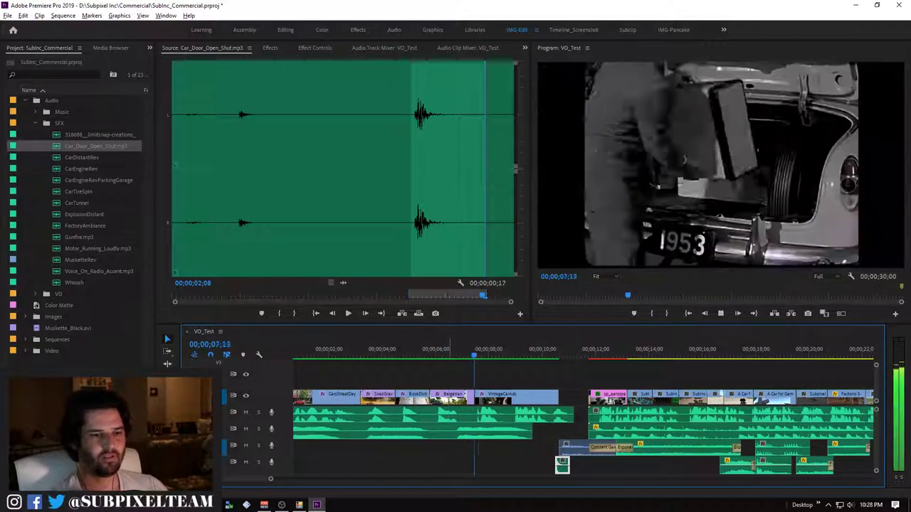
key(k)
key(l)
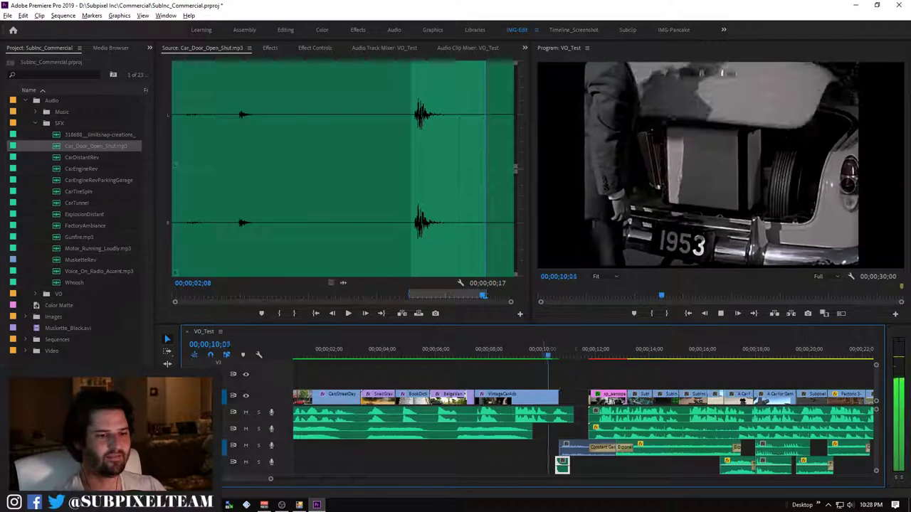
key(j)
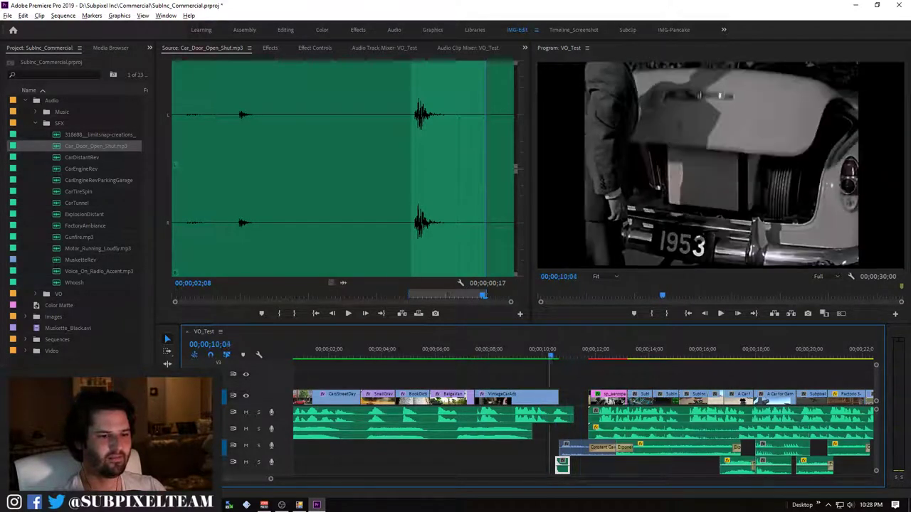
key(l)
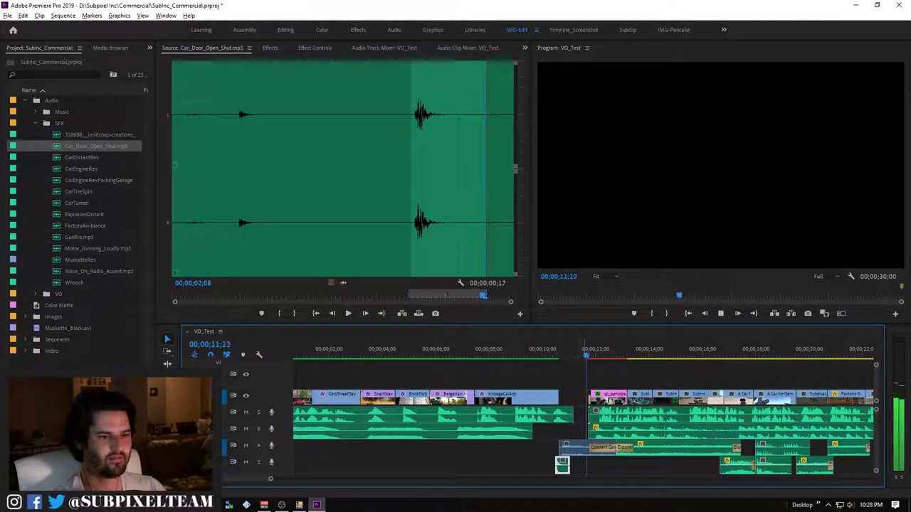
key(k)
Raise the door-slam clip's audio gain by 2 dB twice, replaying after each
right_click(568, 447)
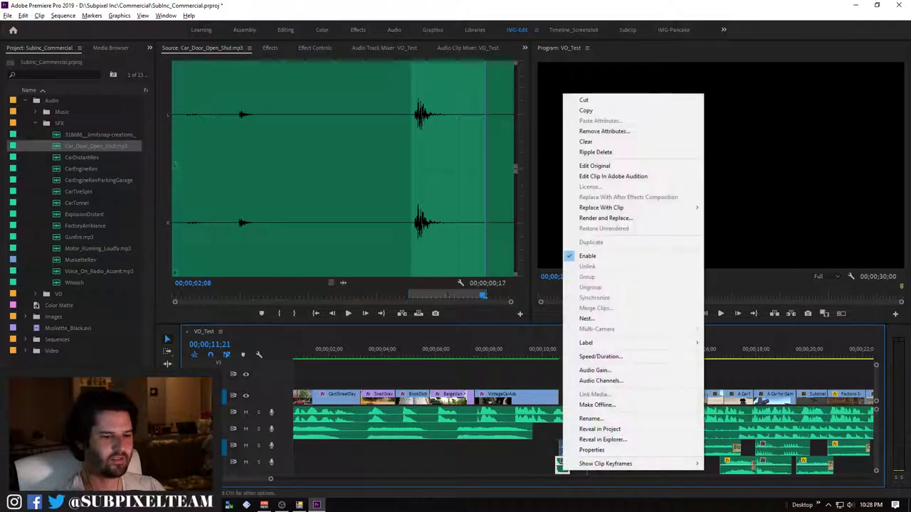
click(590, 369)
key(Return)
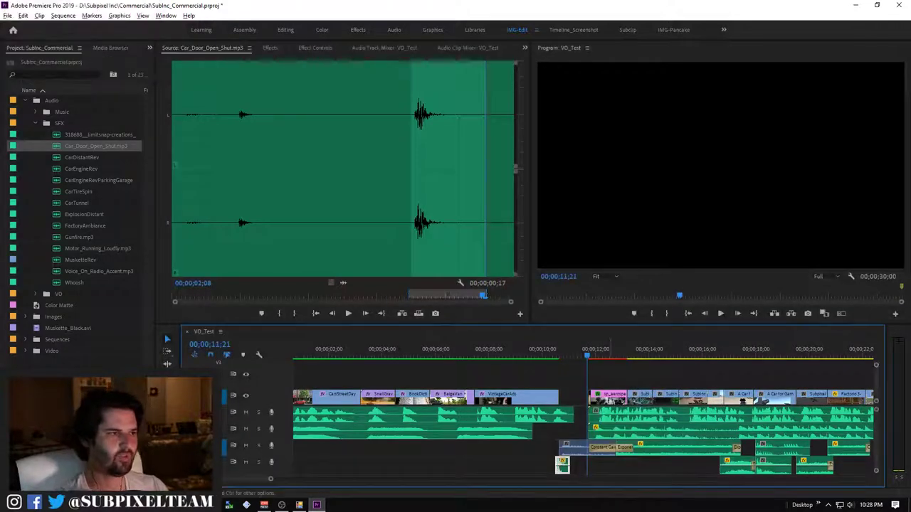
key(space)
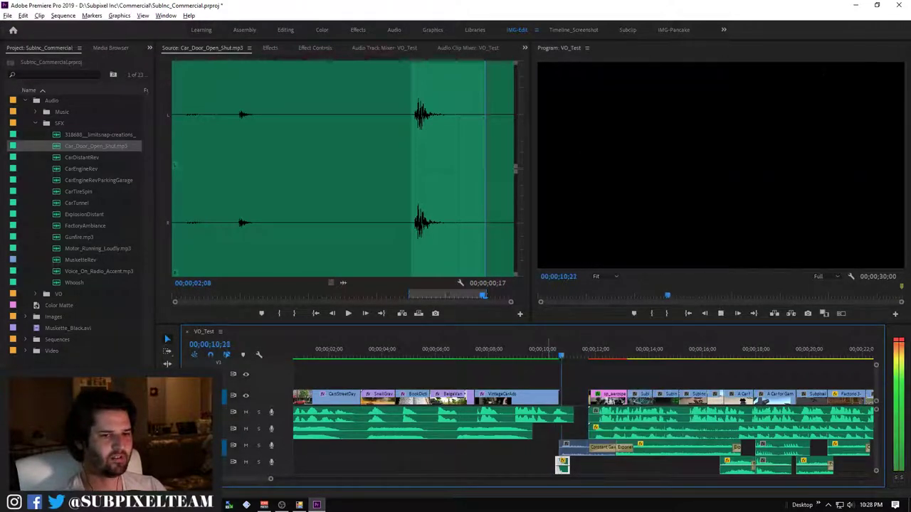
right_click(567, 447)
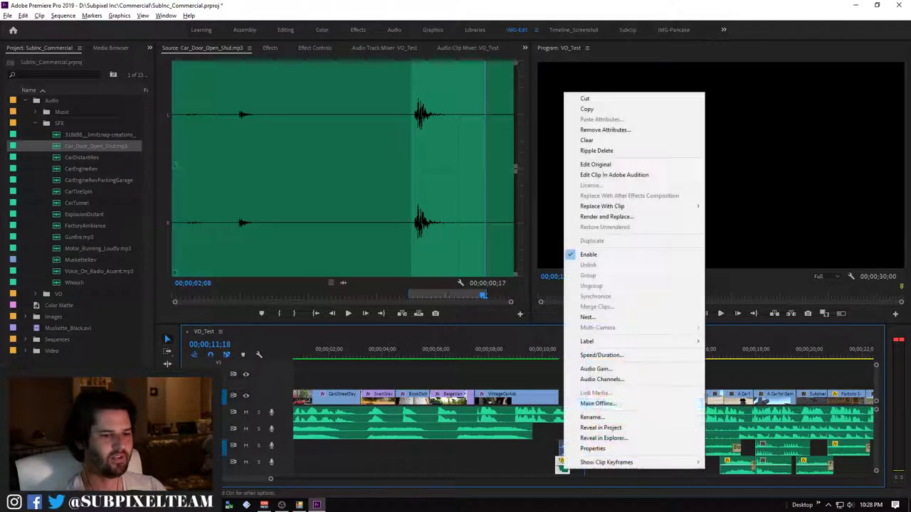
click(591, 369)
key(Return)
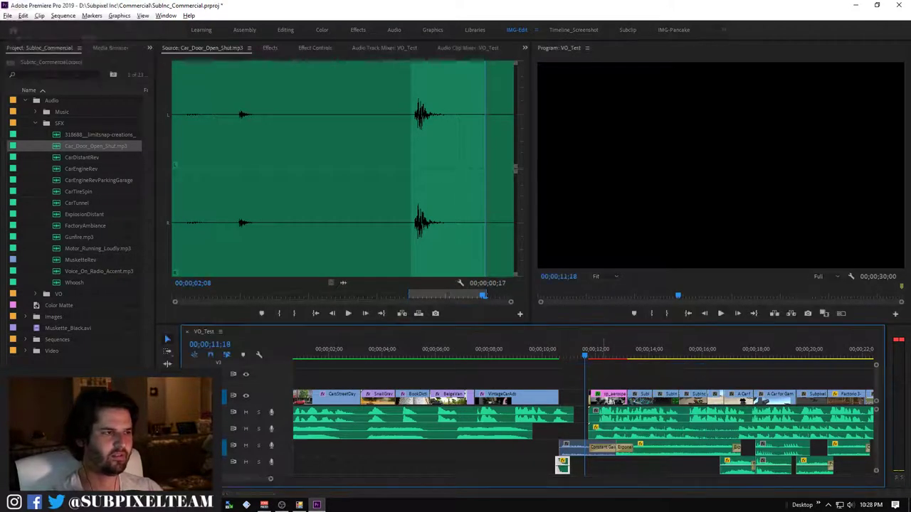
key(space)
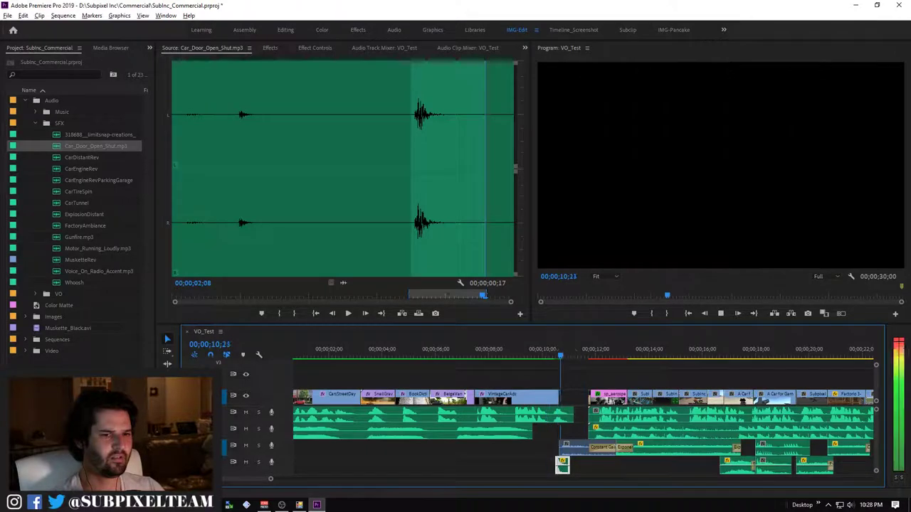
Nudge the door-slam clip one frame later to start at 10;16 and save the project
key(equal)
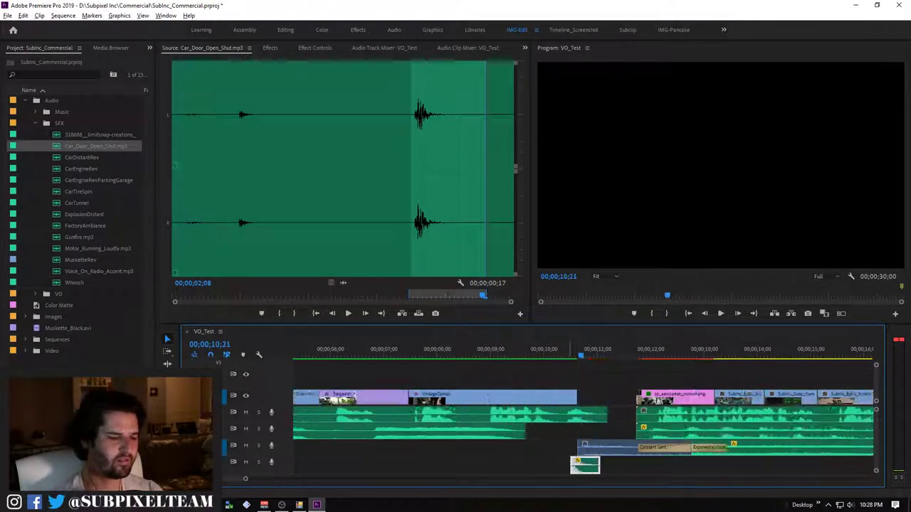
key(equal)
key(equal)
key(Left)
key(Left)
key(Left)
key(Right)
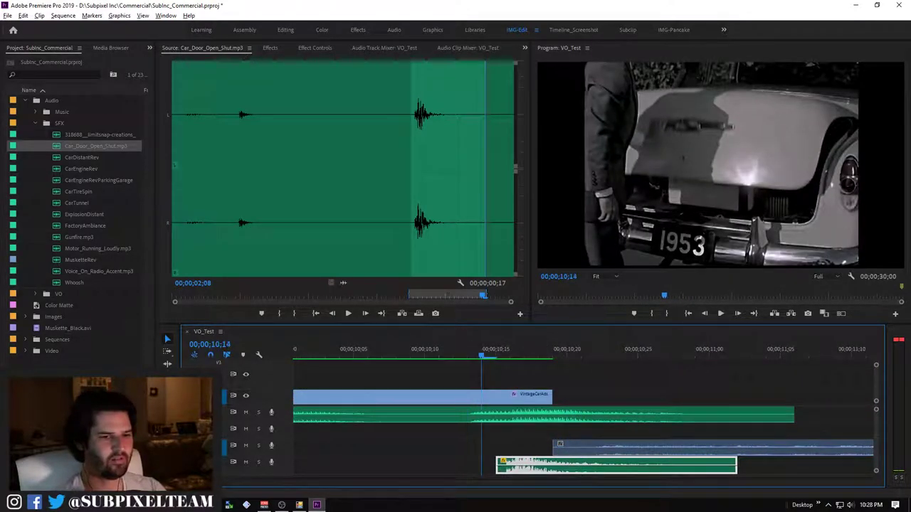
key(Right)
key(Right)
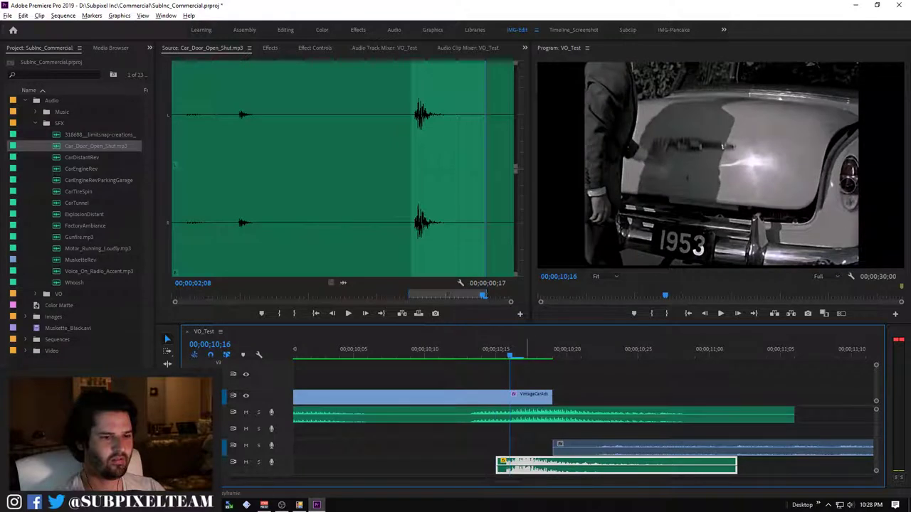
key(alt+Right)
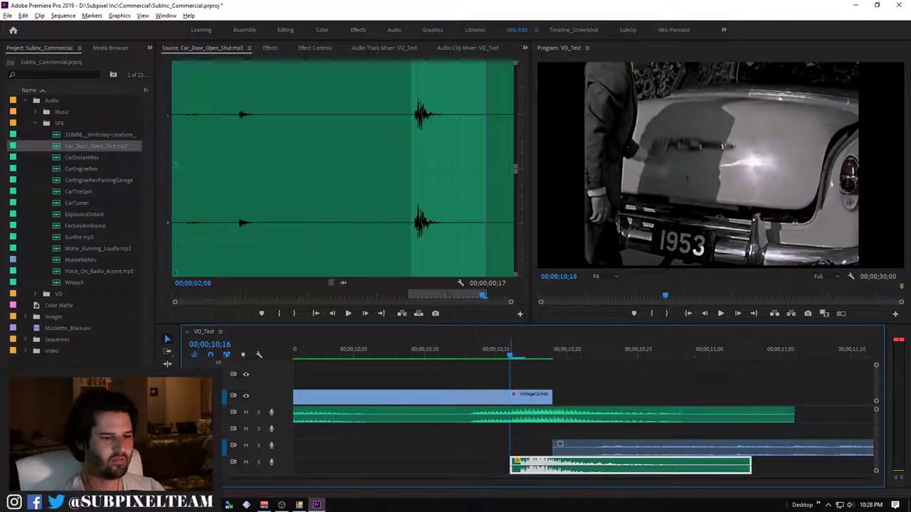
key(Left)
key(Left)
key(Left)
key(Right)
key(Right)
key(Right)
key(Right)
key(Left)
key(Left)
key(Left)
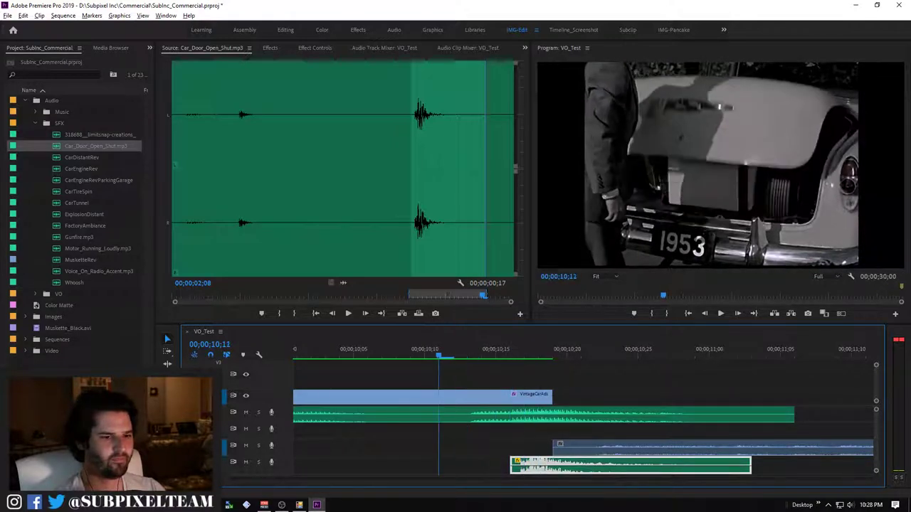
key(Down)
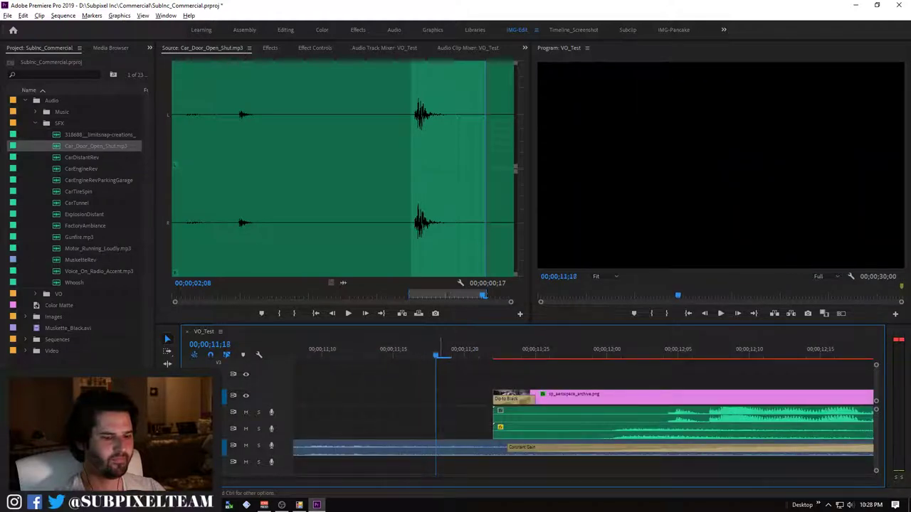
key(minus)
key(minus)
key(ctrl+s)
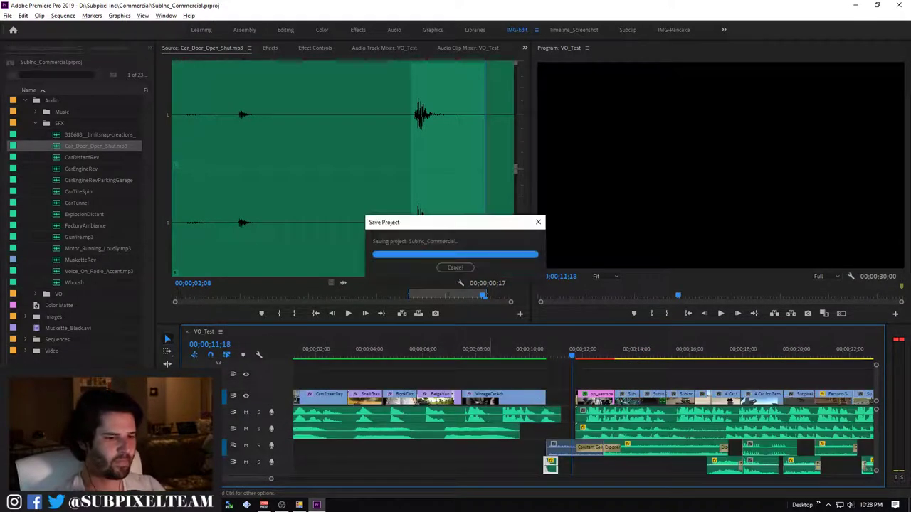
Preview the lead-in to the door slam, then adjust the A3 clip's audio gain
key(Up)
key(space)
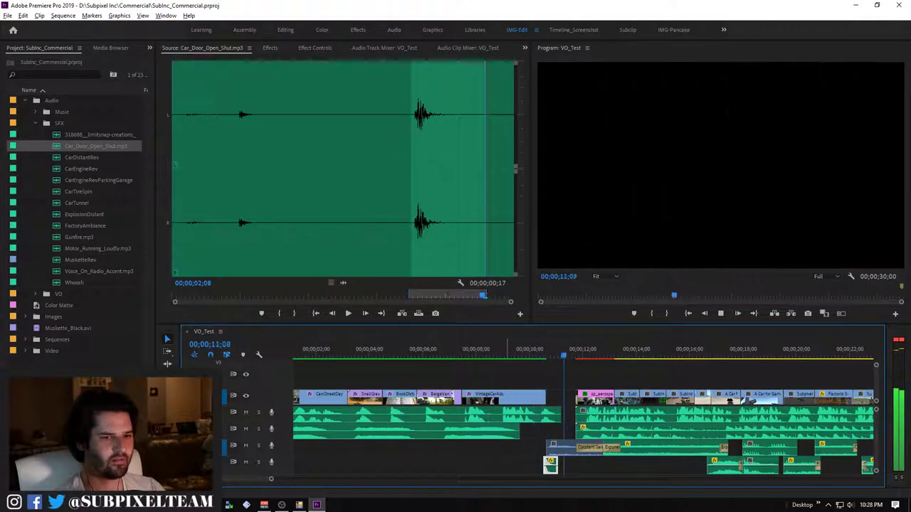
key(space)
right_click(551, 463)
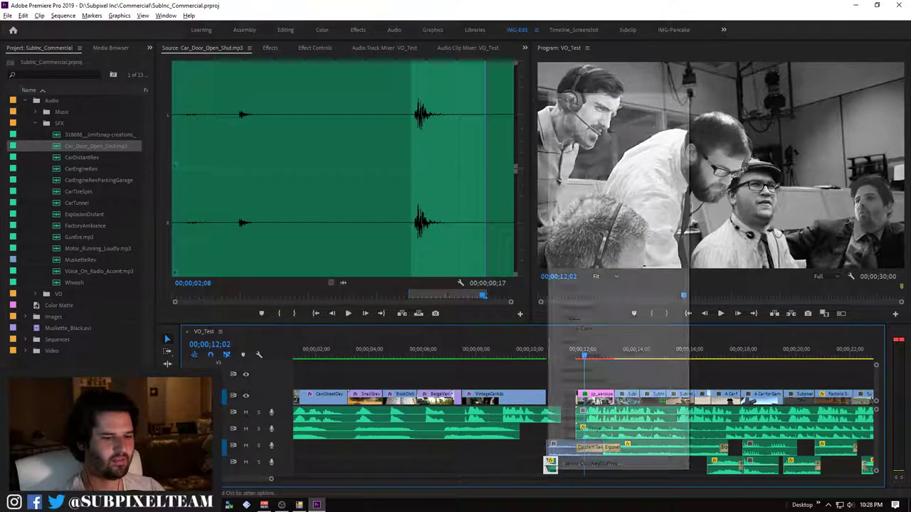
click(562, 369)
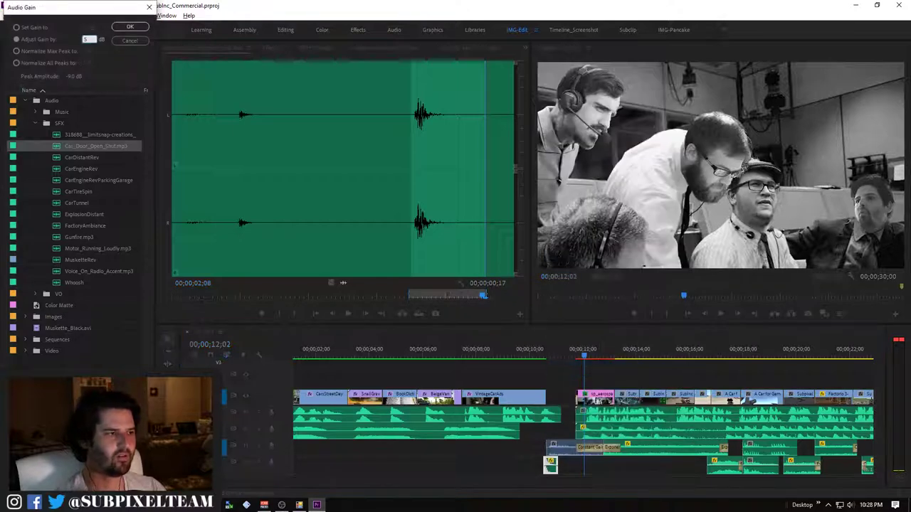
key(Return)
Replay the adjusted sound and change the A3 clip's gain a second time
key(Up)
key(space)
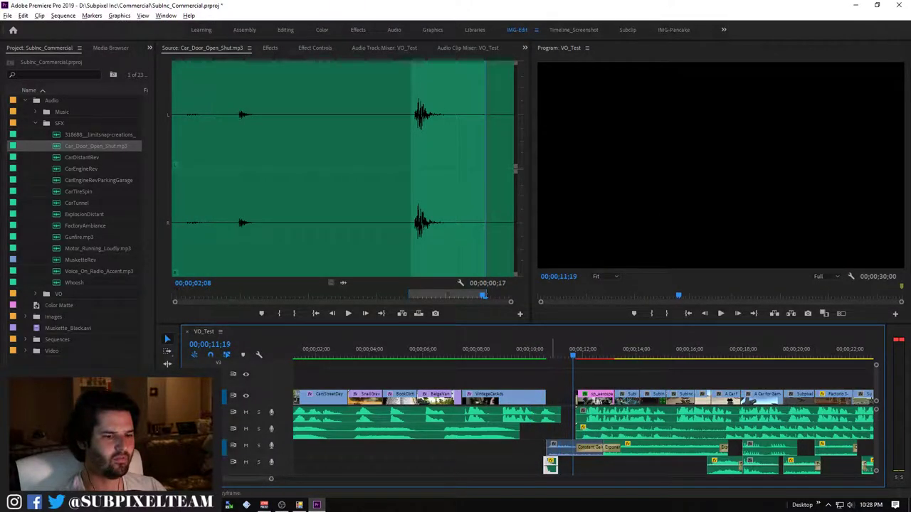
right_click(552, 464)
click(563, 367)
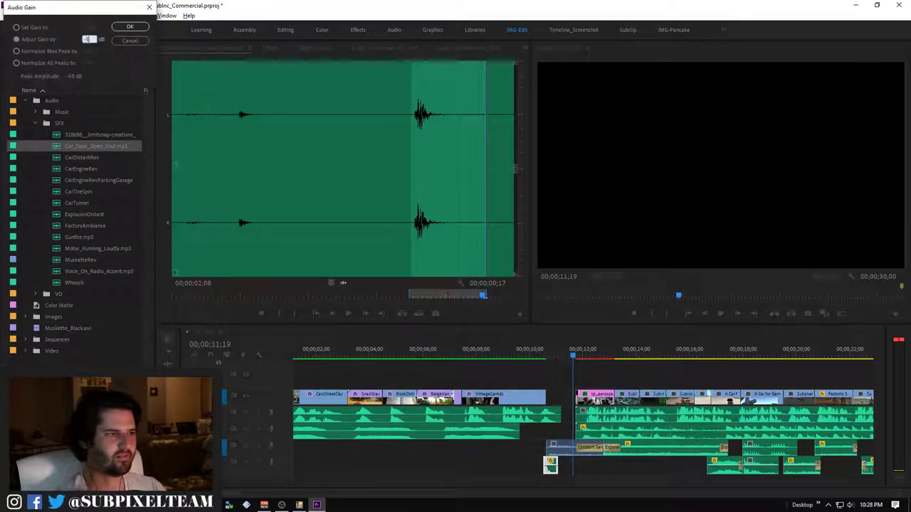
key(Return)
Review the section again and apply a third Audio Gain adjustment to the A3 clip
key(Up)
key(space)
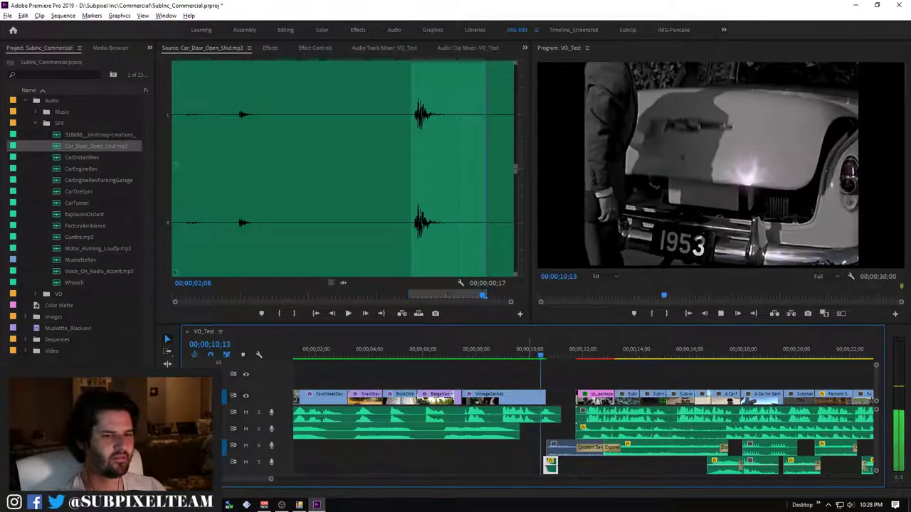
key(space)
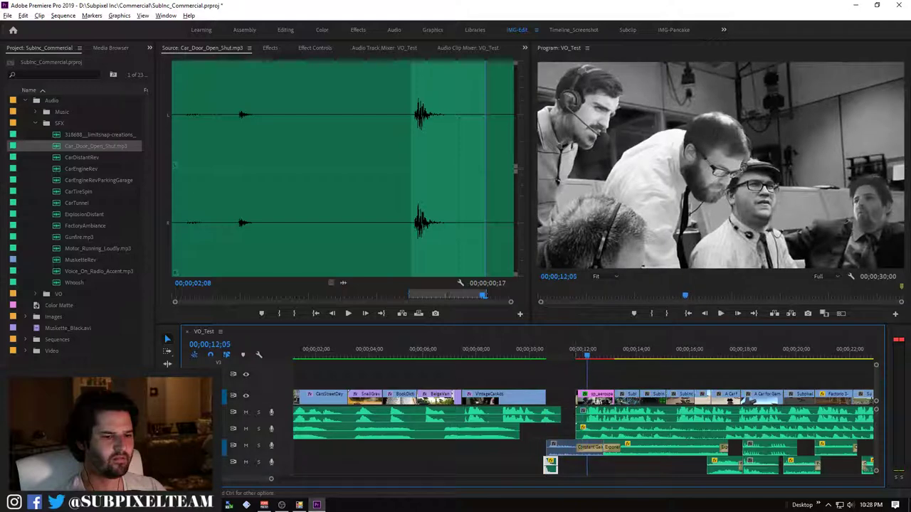
right_click(552, 447)
click(576, 368)
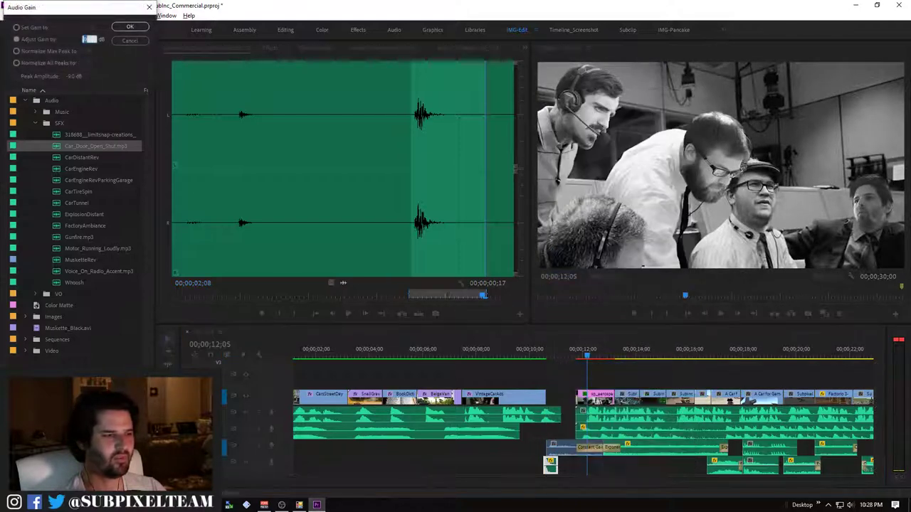
key(Return)
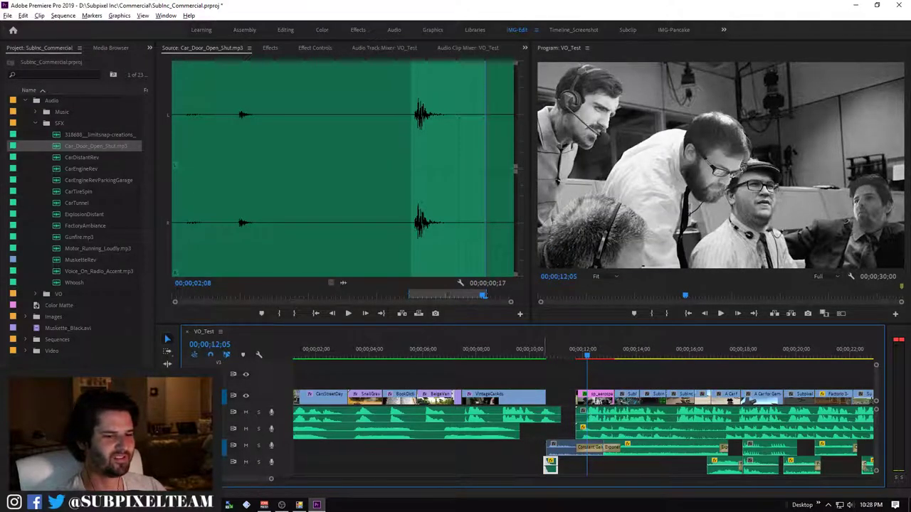
Play back the result and maximize the VO_Test Program monitor to fill the window
key(Up)
key(space)
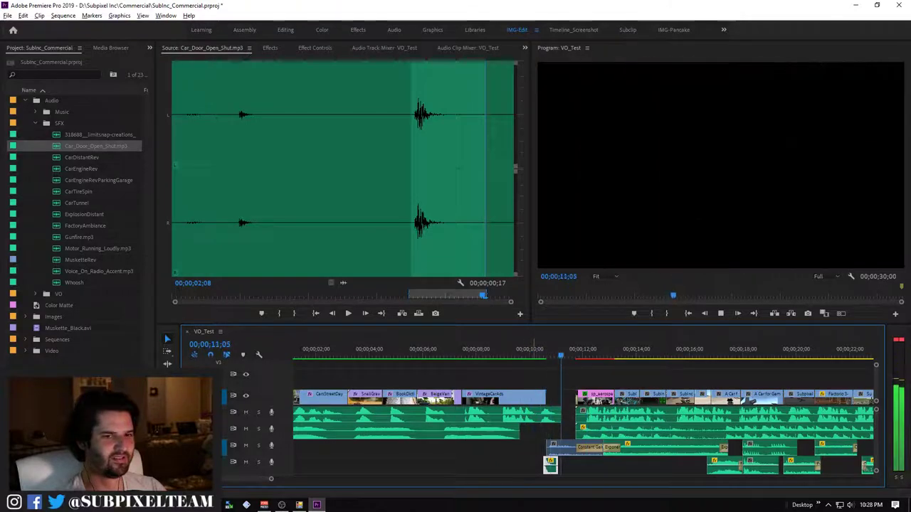
key(space)
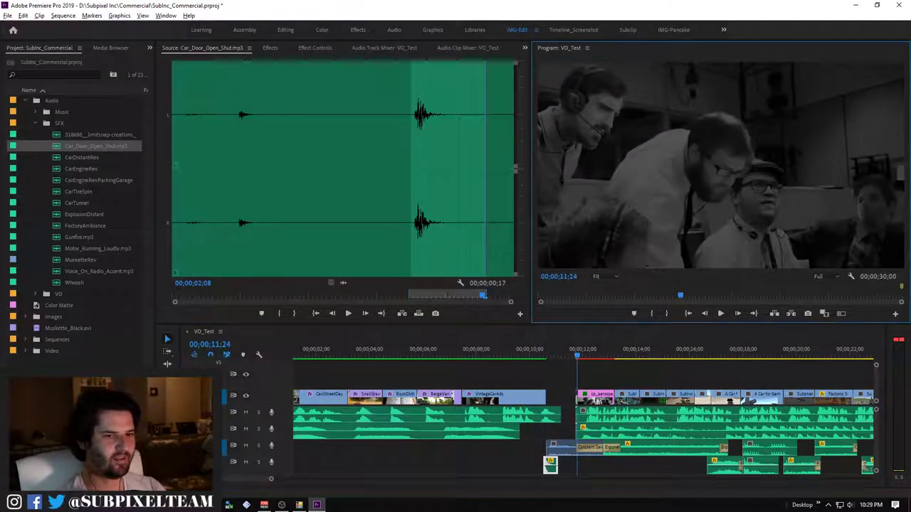
key(grave)
Save the project, play VO_Test full-window to the MUSKETTE end title, then restore the workspace
key(space)
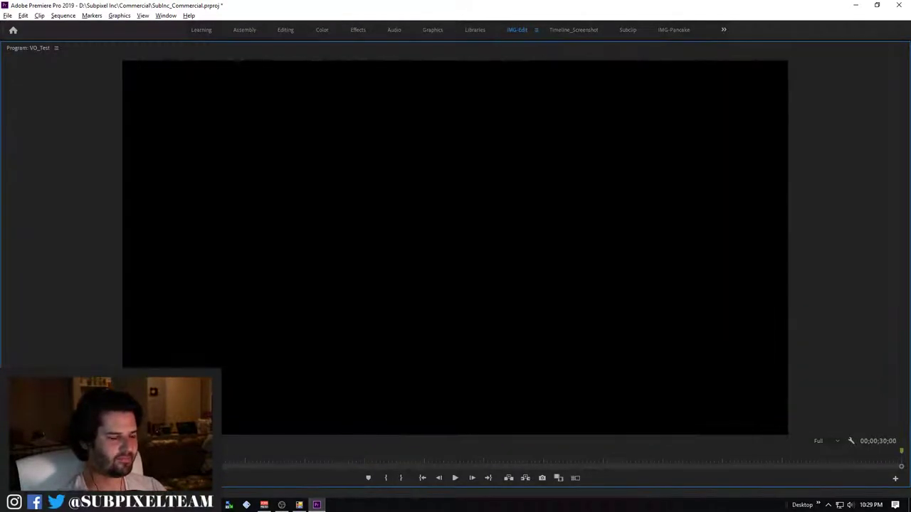
key(ctrl+s)
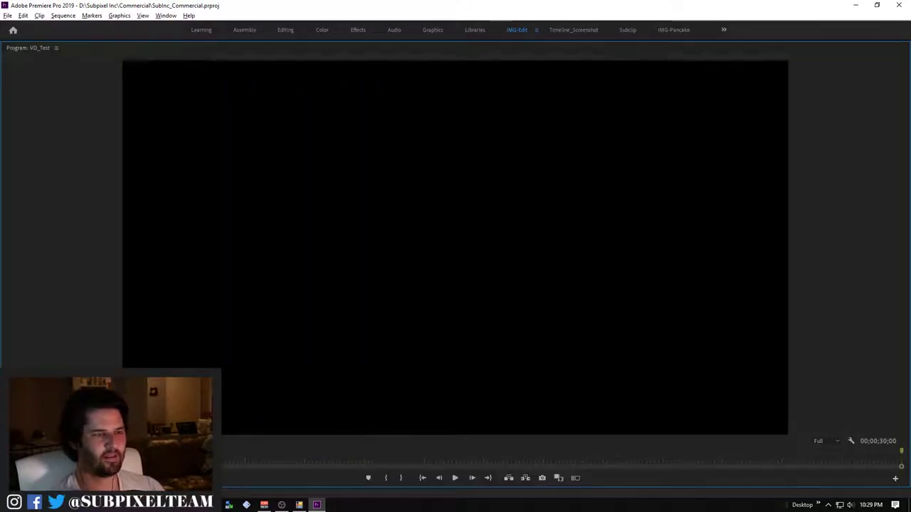
key(space)
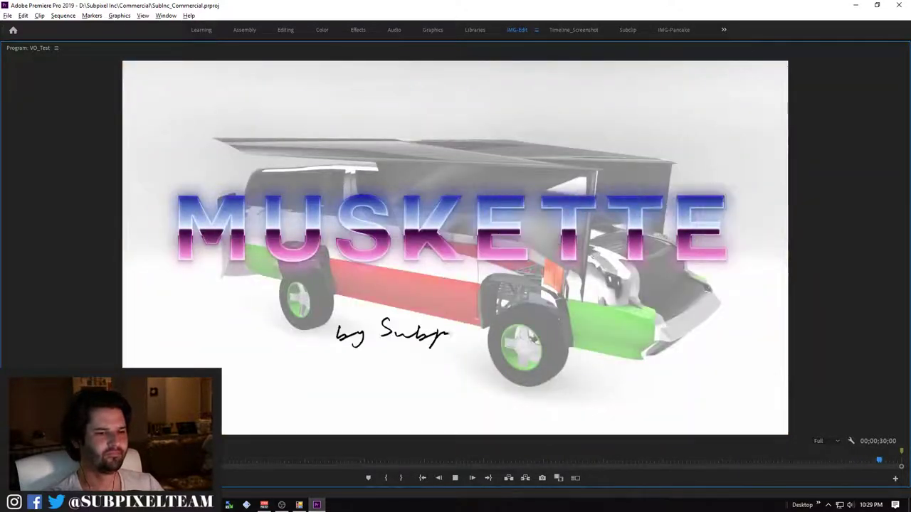
key(grave)
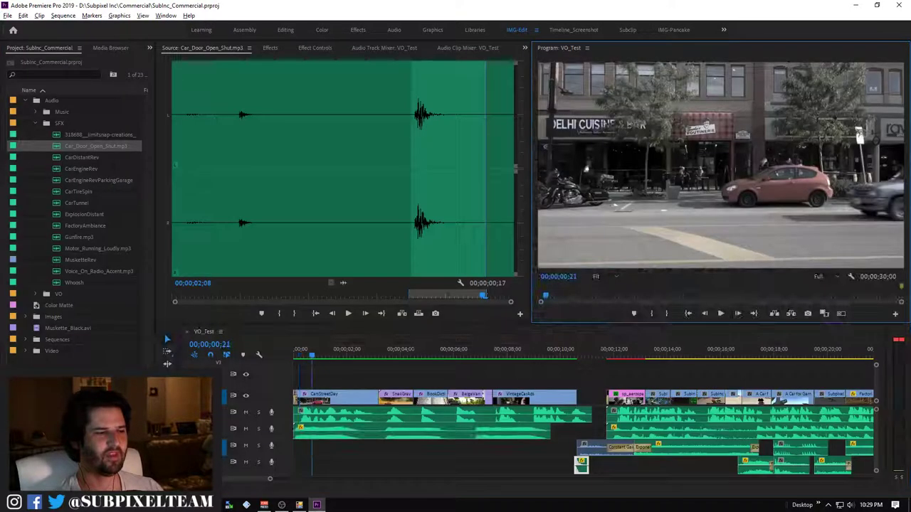
Preview around the 10-second mark and shorten the A3 gas clip, shifting it slightly later
click(567, 350)
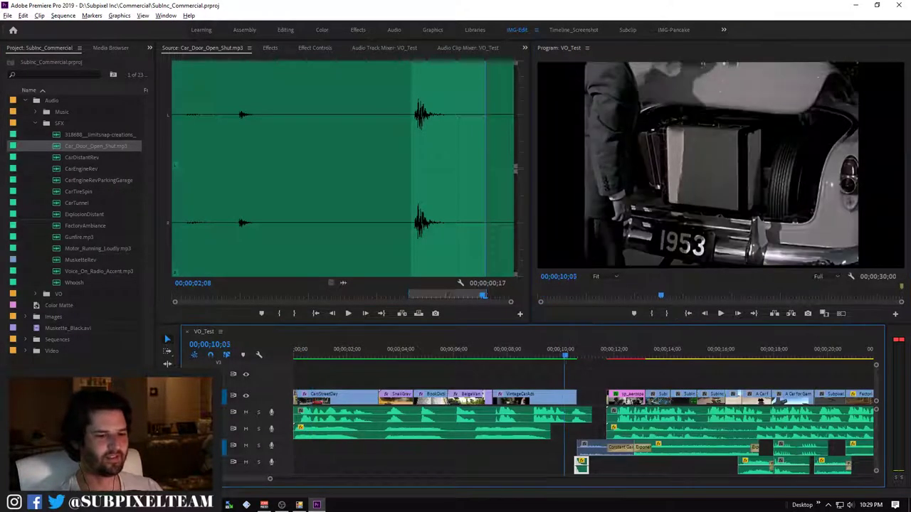
key(space)
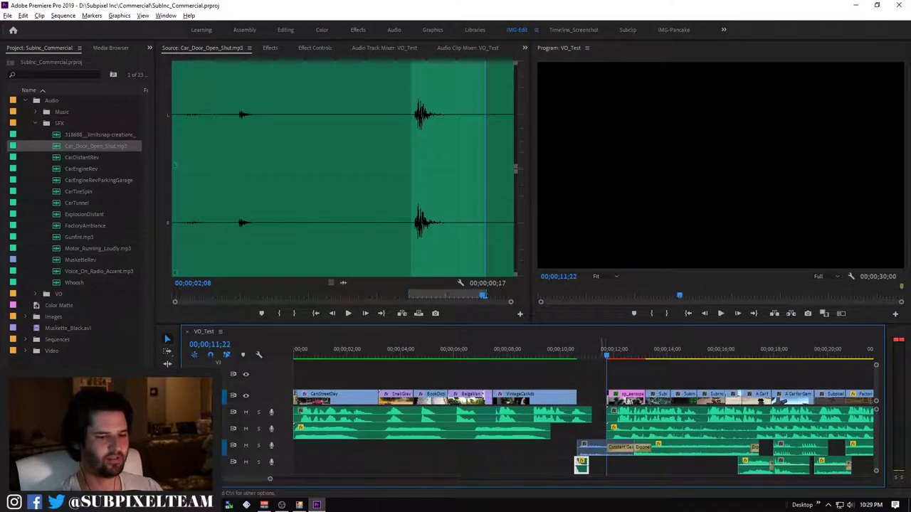
drag(633, 456, 613, 448)
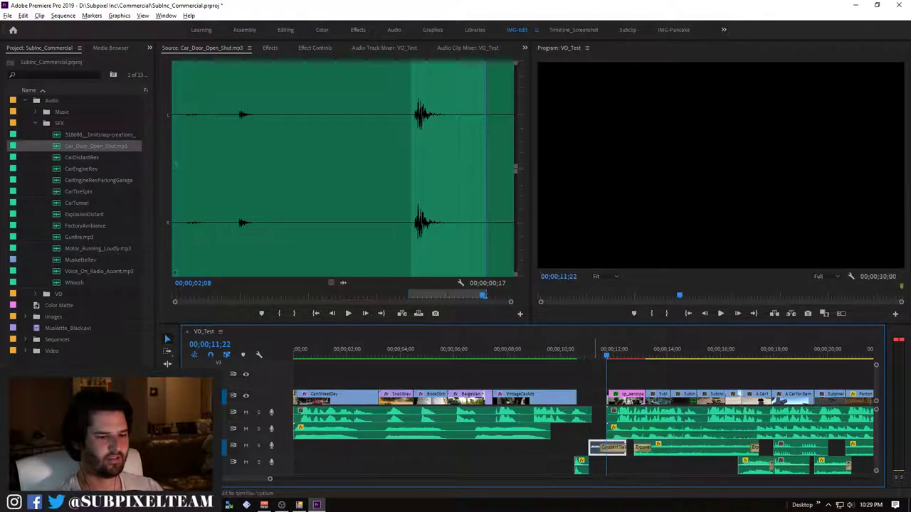
Raise the A3 clip's gain by 10 dB and bring the playhead back to 9;23
right_click(593, 448)
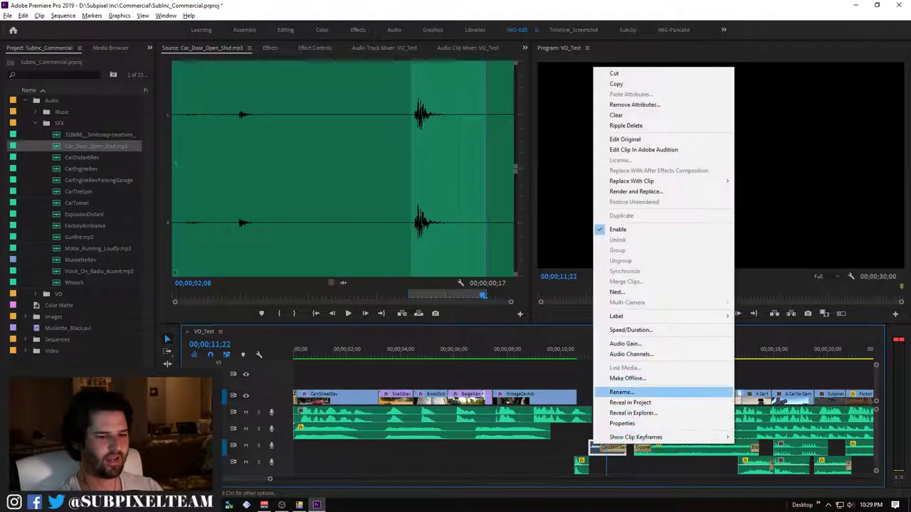
click(608, 344)
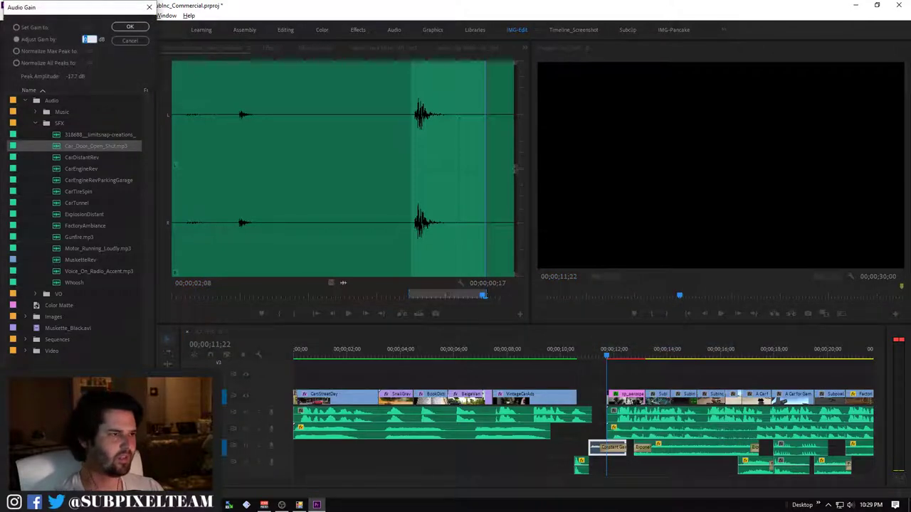
key(Return)
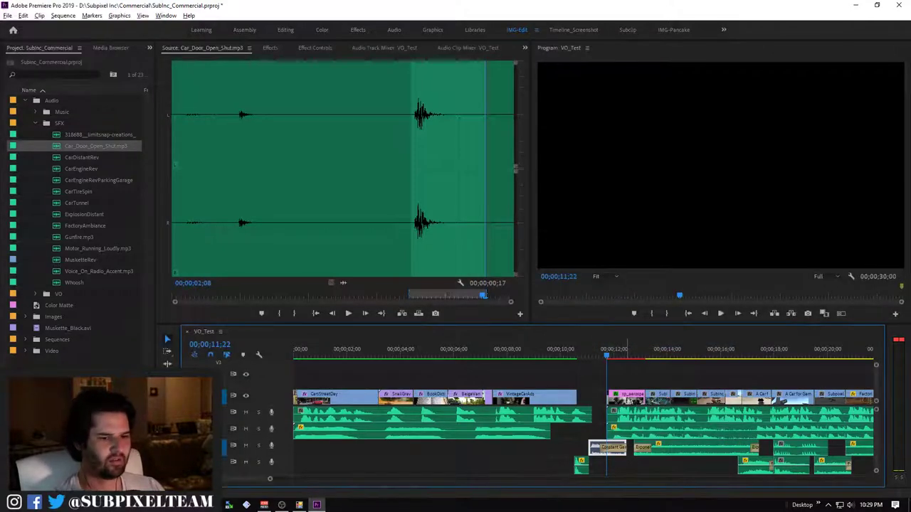
drag(607, 353, 557, 353)
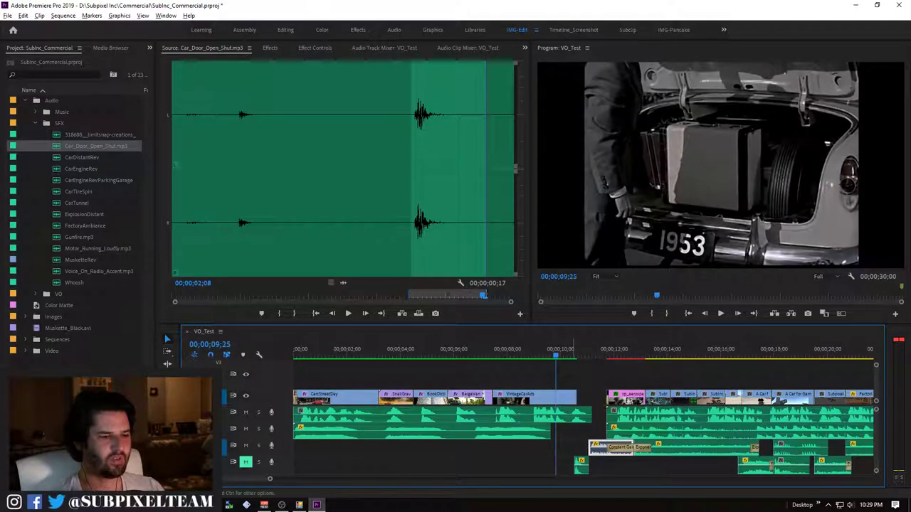
Preview the edit, rewind to the car-trunk shot, and replay full-window to the Automation engine footage
key(space)
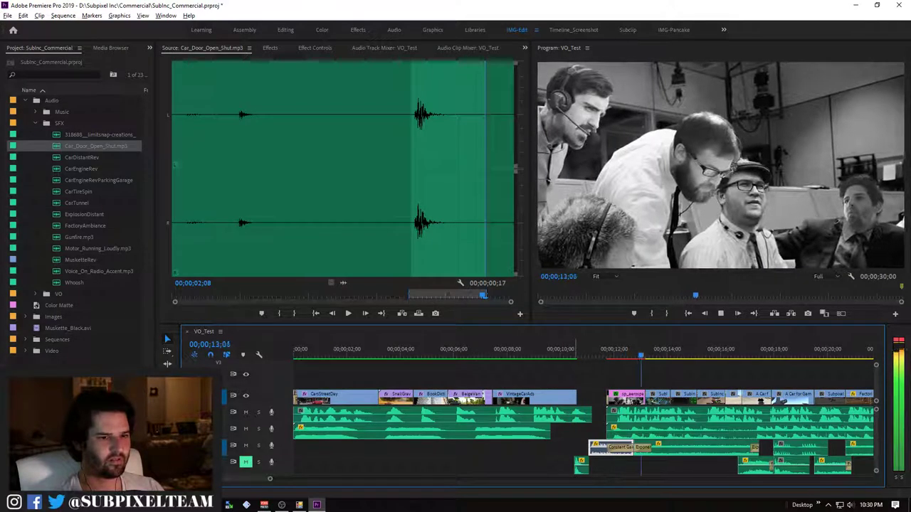
key(space)
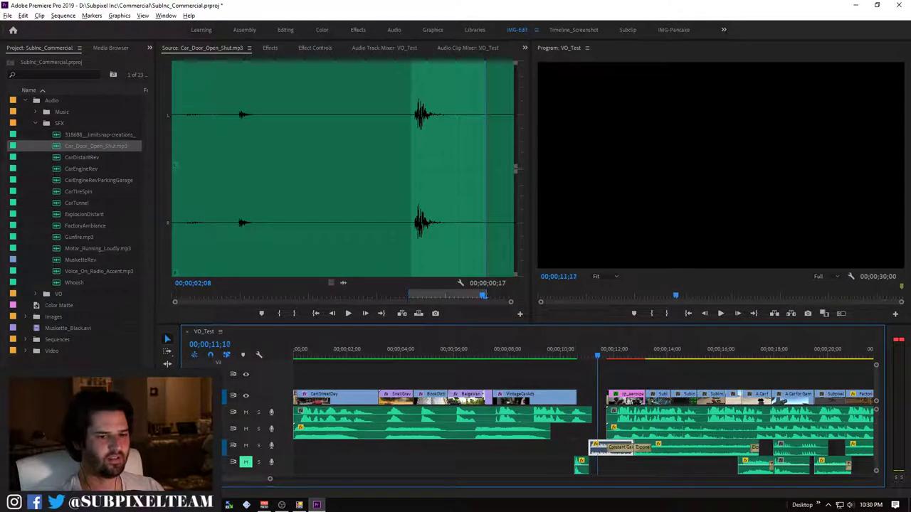
key(j)
key(j)
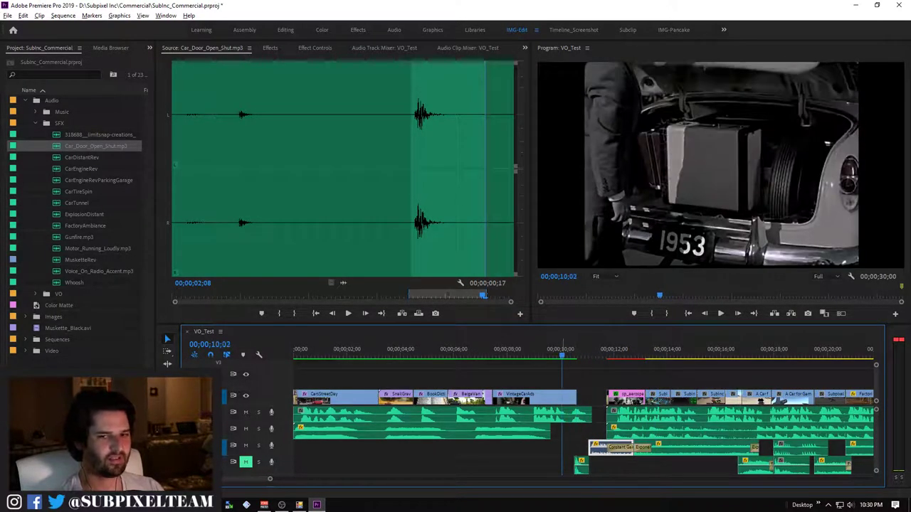
key(grave)
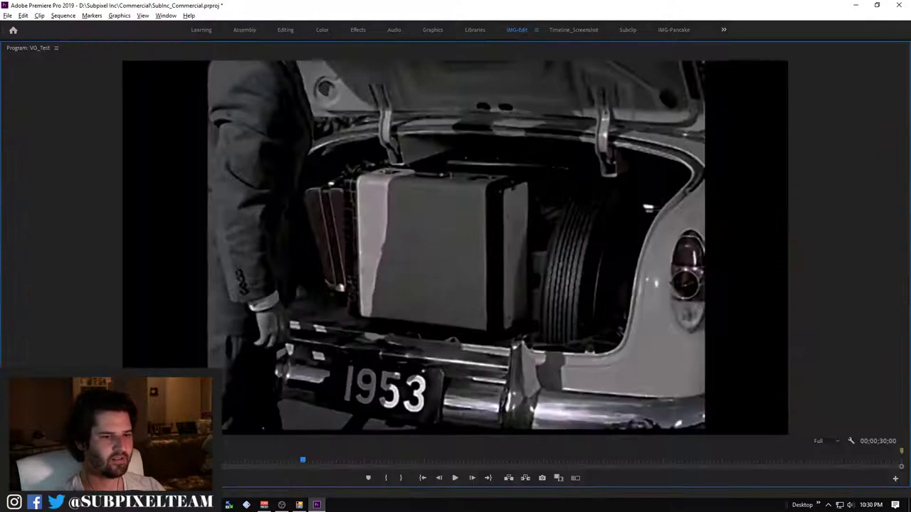
key(space)
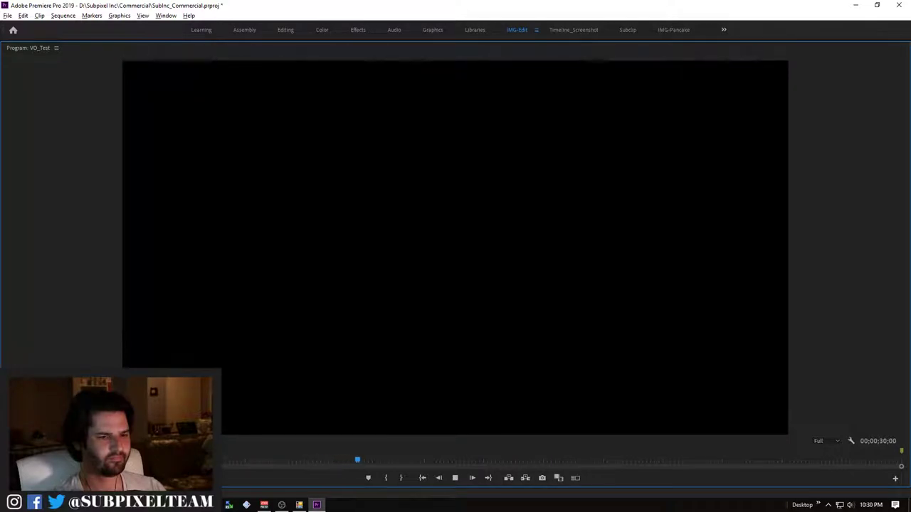
key(space)
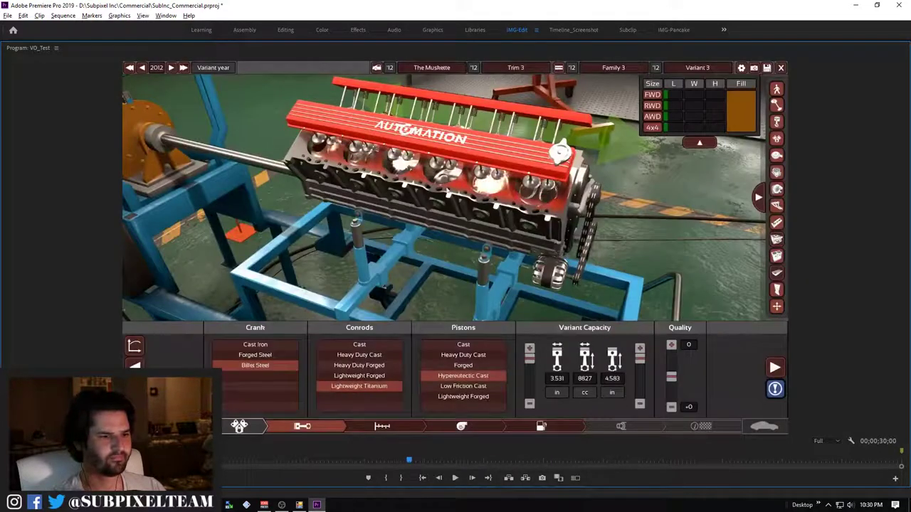
Restore the layout, stop five frames before the engine clip, and search the Effects panel for 'fade'
key(grave)
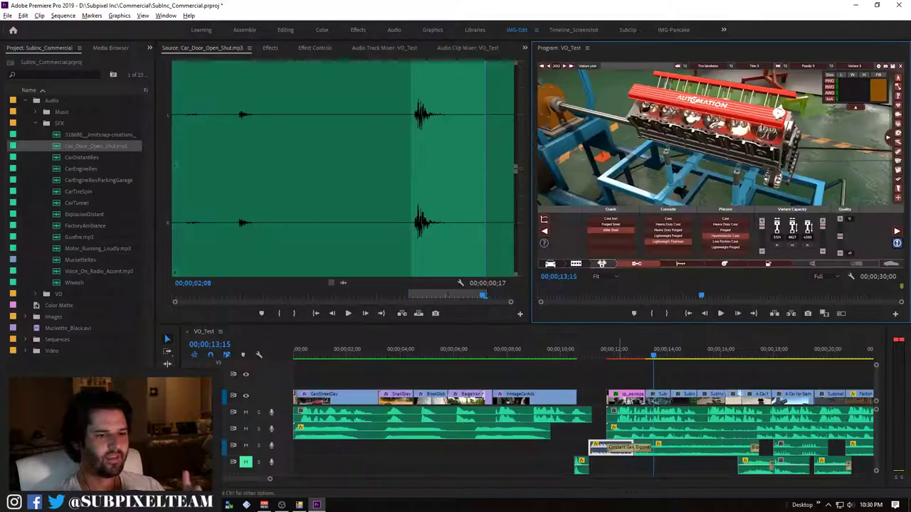
click(620, 447)
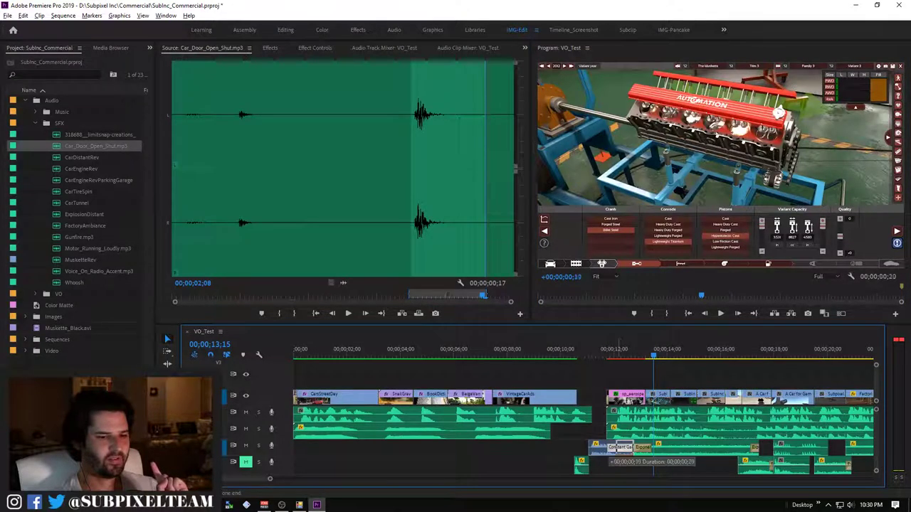
key(Up)
key(Up)
key(space)
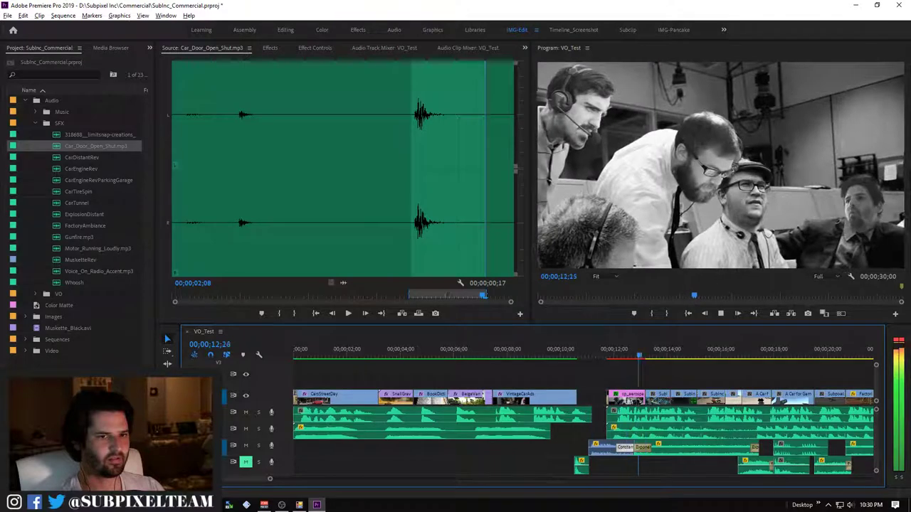
key(space)
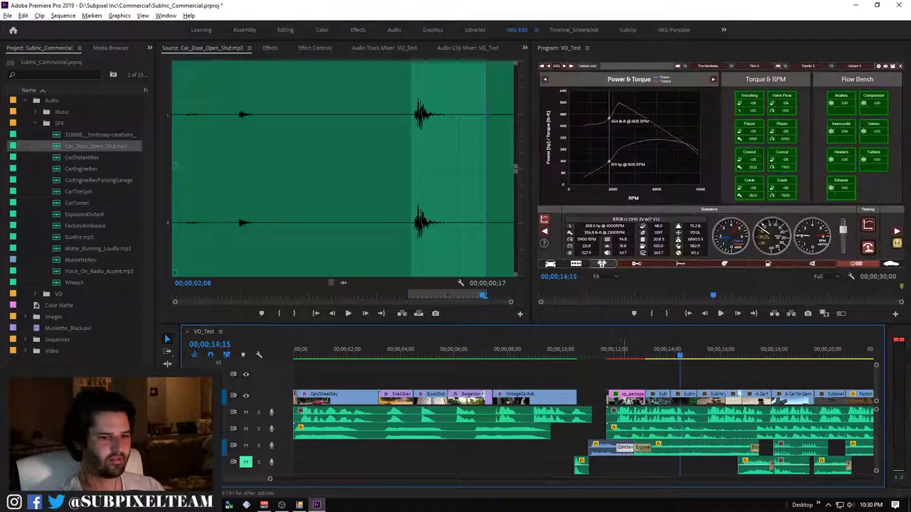
key(shift+Left)
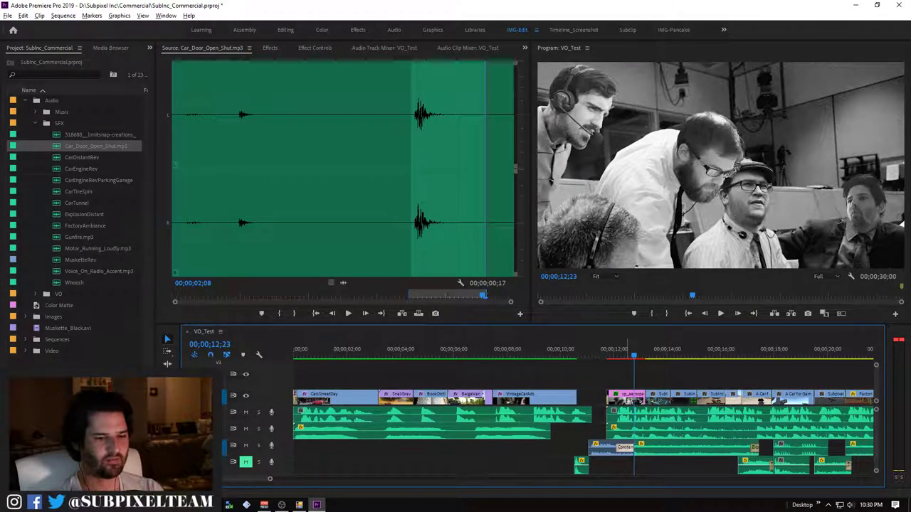
key(shift+7)
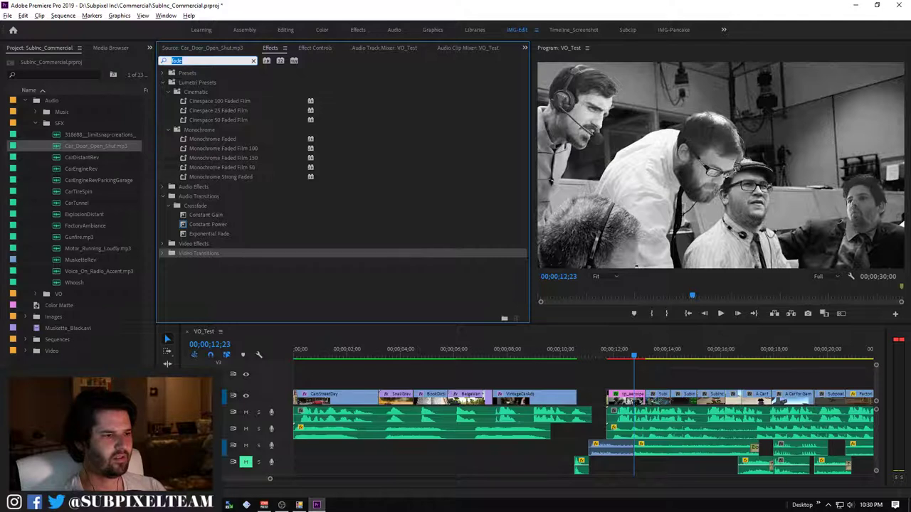
Choose the Constant Gain audio crossfade and play back the cut from 12;00
click(206, 215)
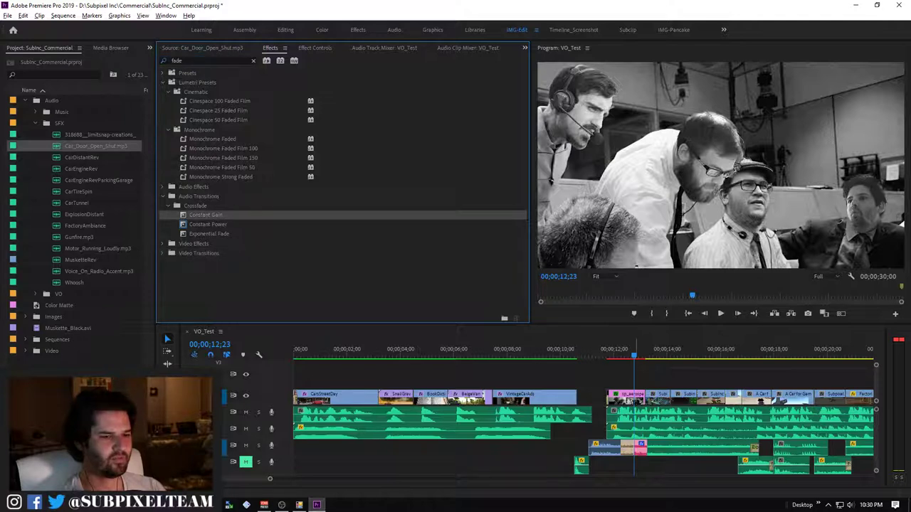
click(613, 349)
key(space)
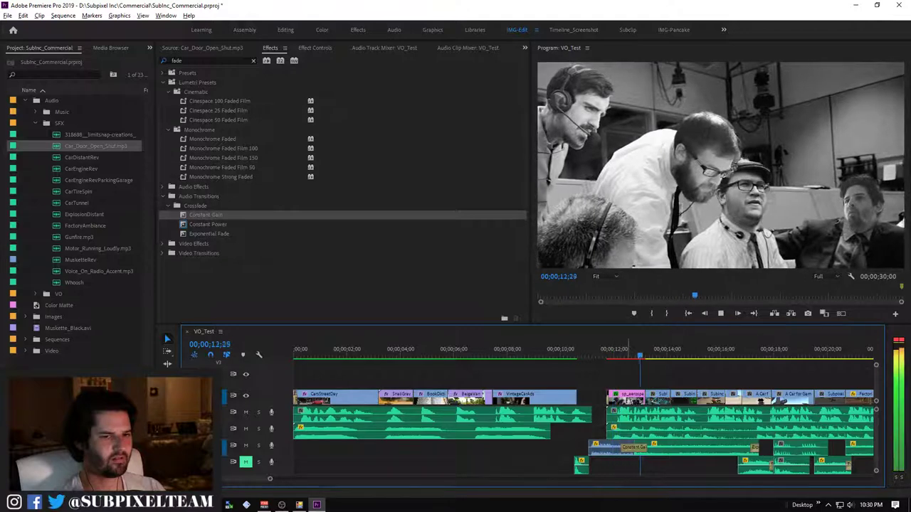
key(space)
Return the playhead to 11;04, save the project, and maximize the Program monitor
click(585, 350)
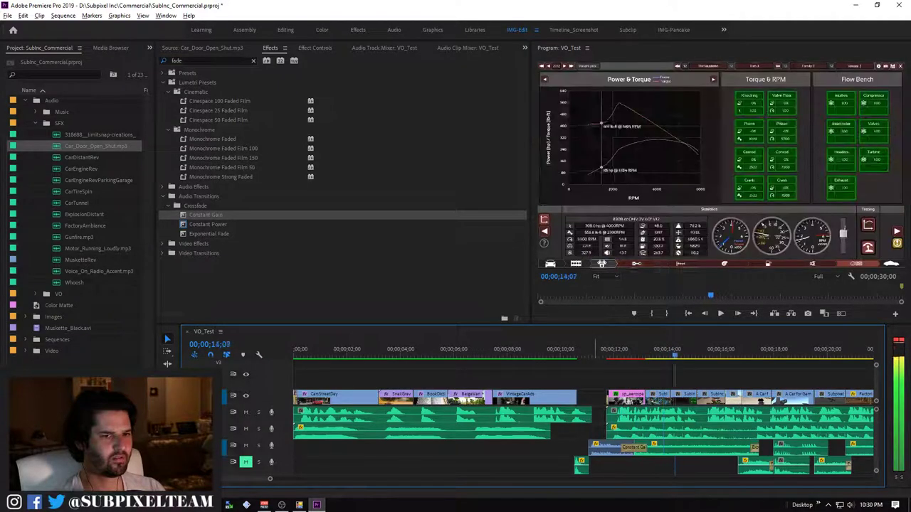
click(590, 350)
key(ctrl+s)
key(grave)
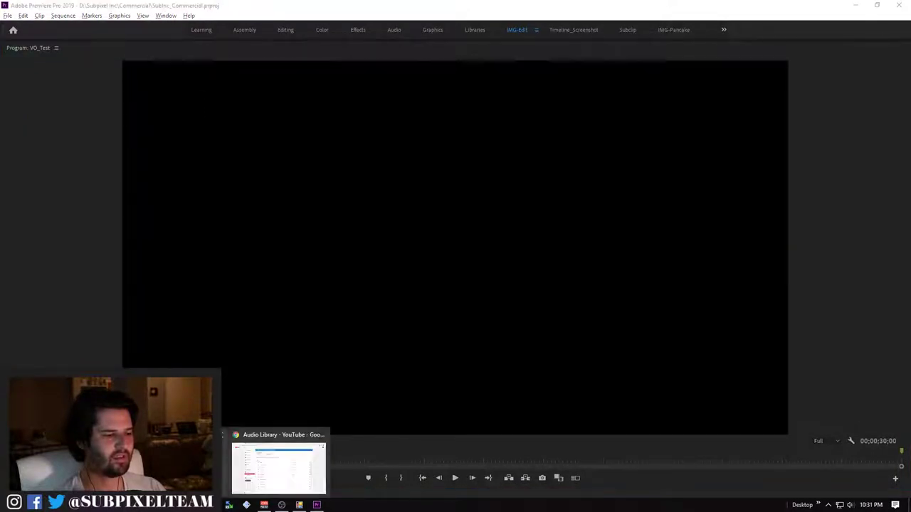
Play the edit in the enlarged preview, stop at 11;28 on the headset-crew shot, and restore the layout
click(282, 505)
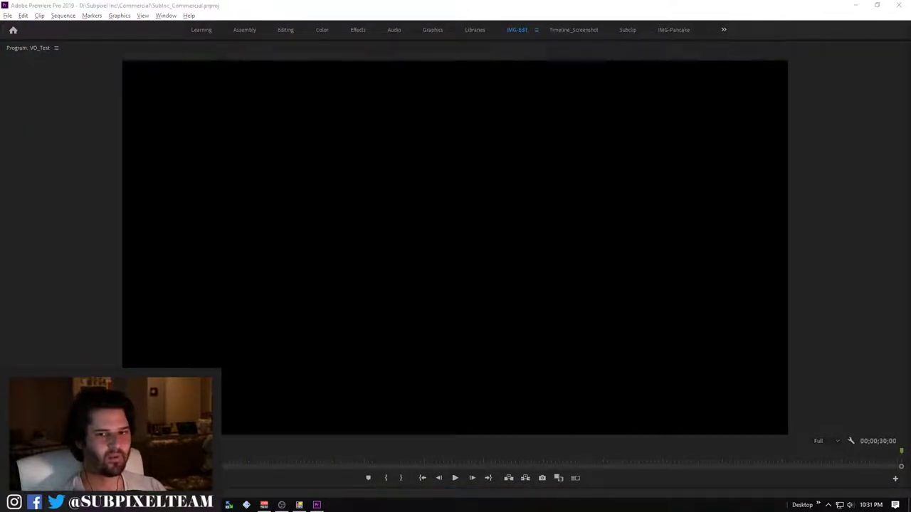
key(alt+Tab)
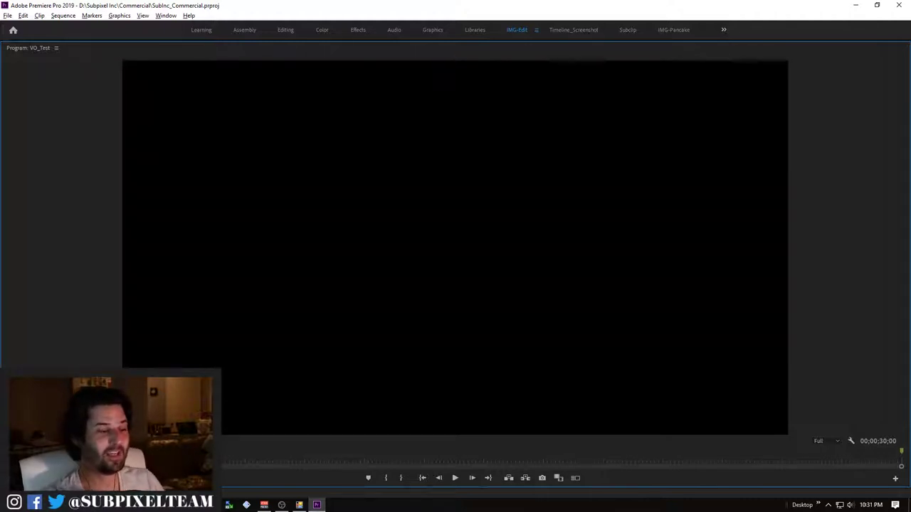
key(space)
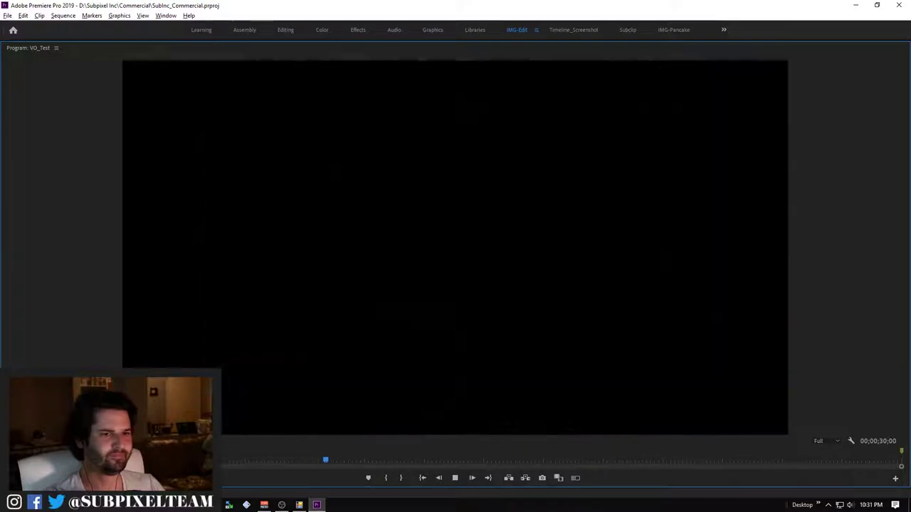
key(space)
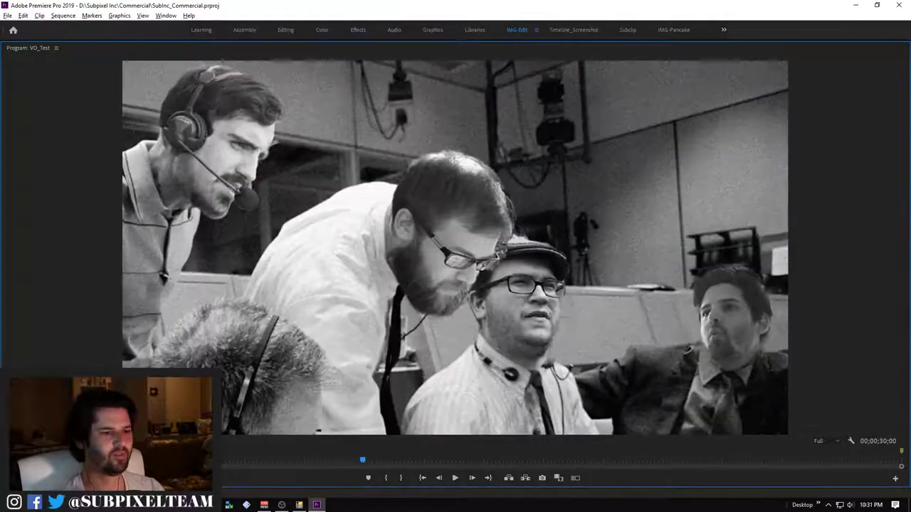
key(grave)
Jump to the start of the BookDict clip, preview it full-window, then restore the layout
key(shift+3)
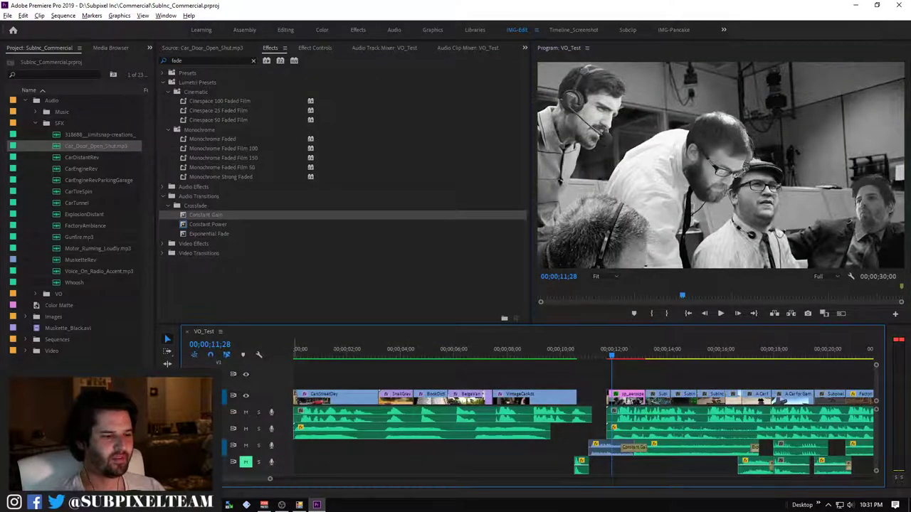
key(Up)
key(Up)
key(Up)
key(Up)
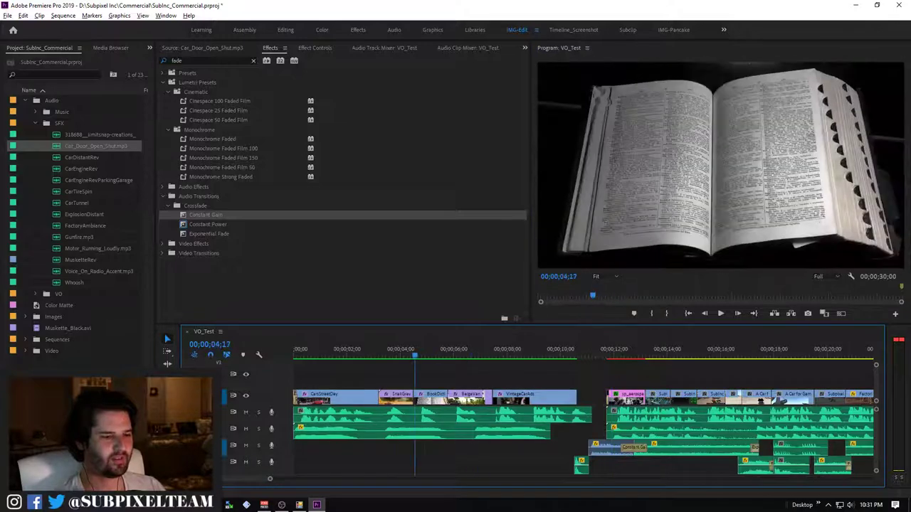
key(grave)
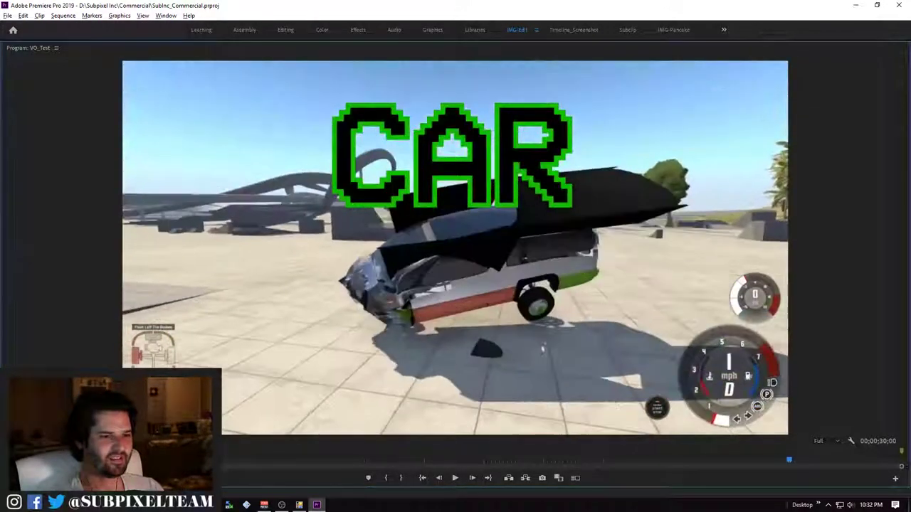
key(space)
key(grave)
Save the project, collapse the SFX folder, and select the VO_Test sequence in the Project panel
key(ctrl+s)
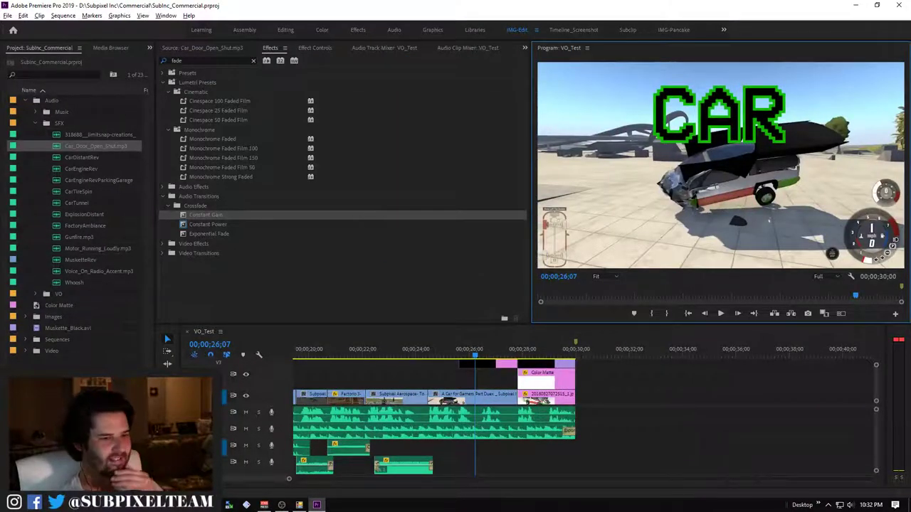
click(36, 123)
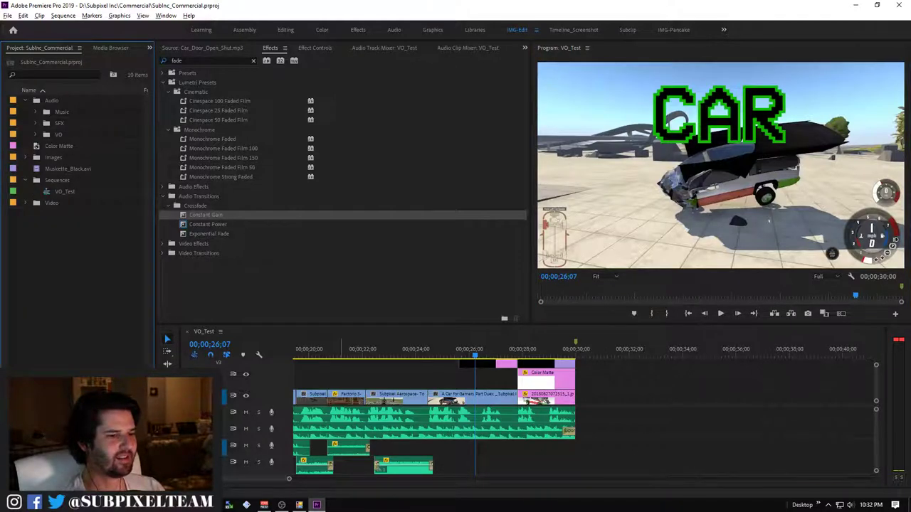
scroll(718, 135, up, 10)
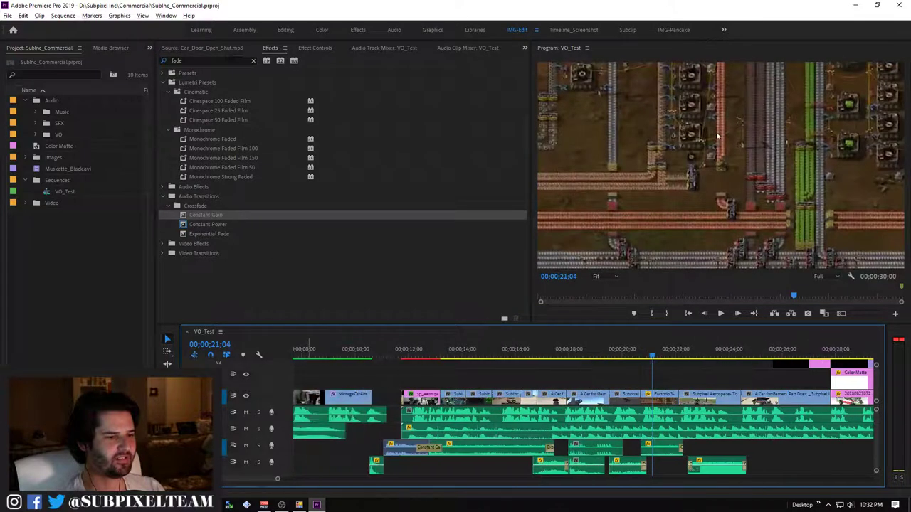
scroll(718, 136, up, 10)
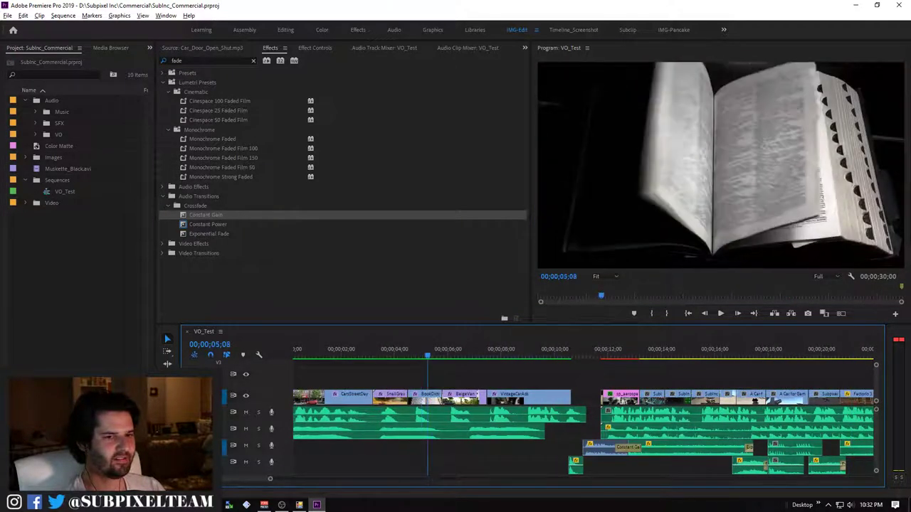
key(grave)
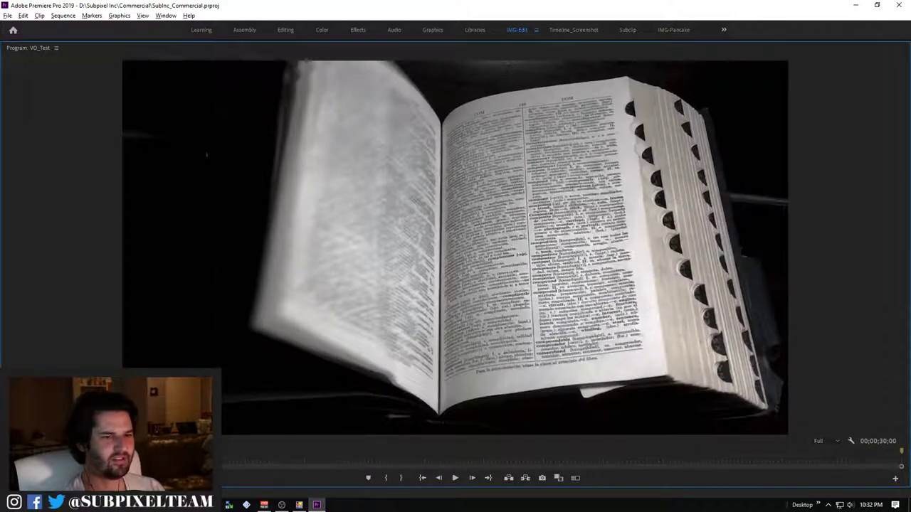
key(grave)
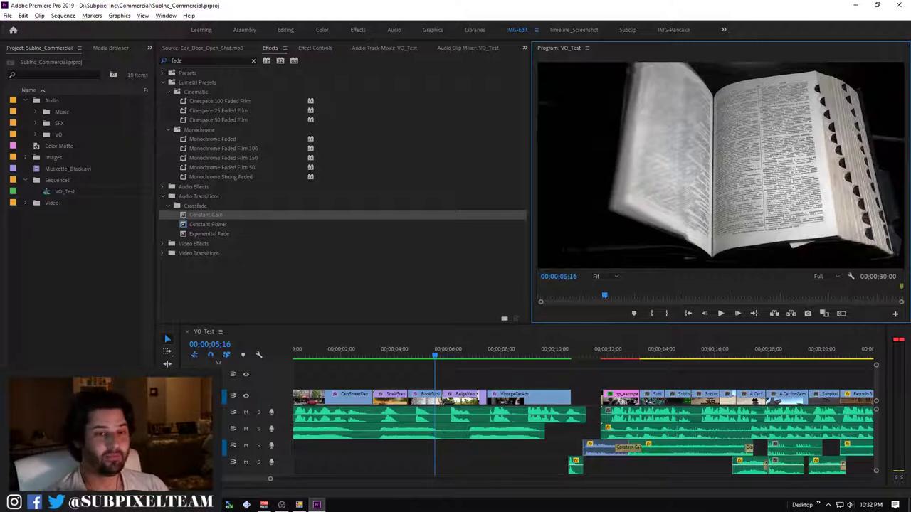
click(64, 191)
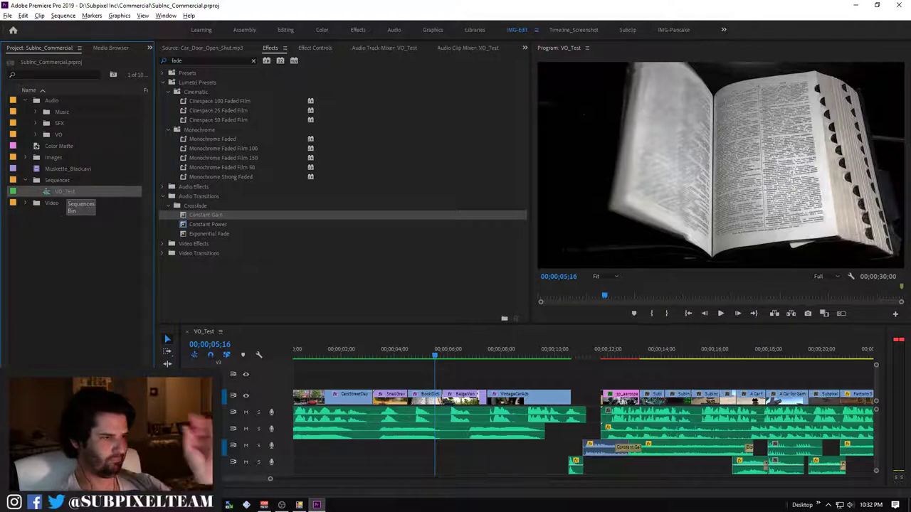
Dismiss VO_Test's context menu without choosing anything and save the project
right_click(64, 191)
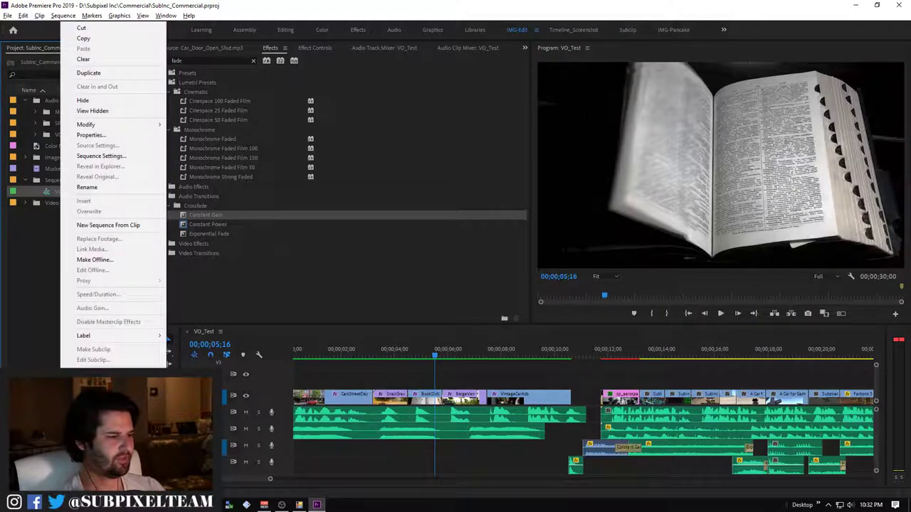
key(Escape)
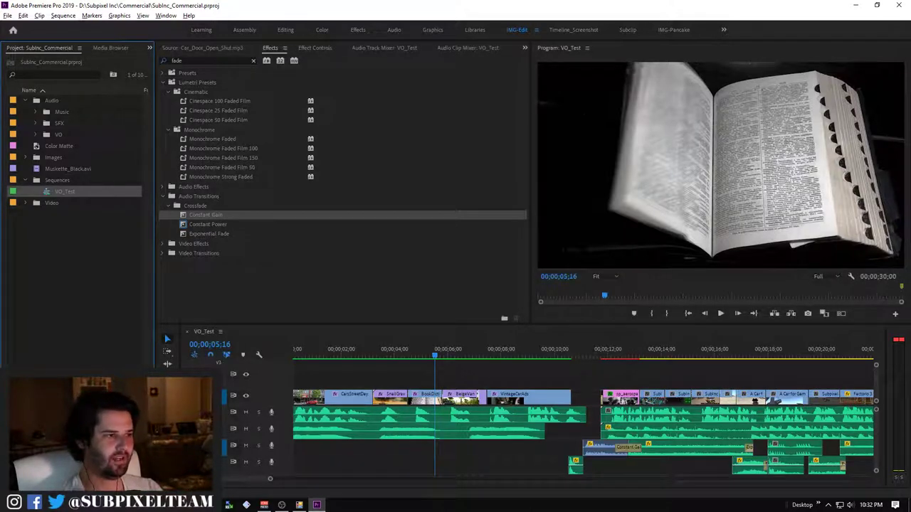
key(ctrl+s)
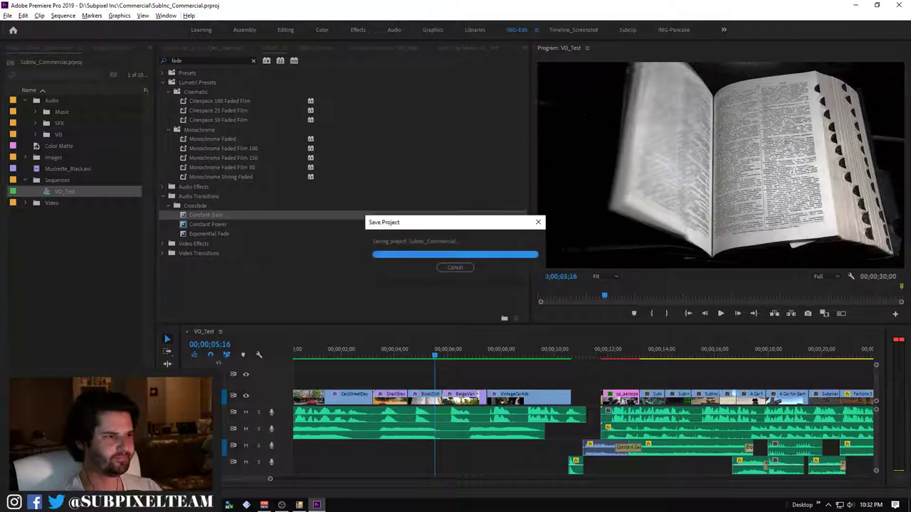
Duplicate VO_Test, remove the copy, then create a New Sequence From Clip nesting VO_Test
right_click(63, 194)
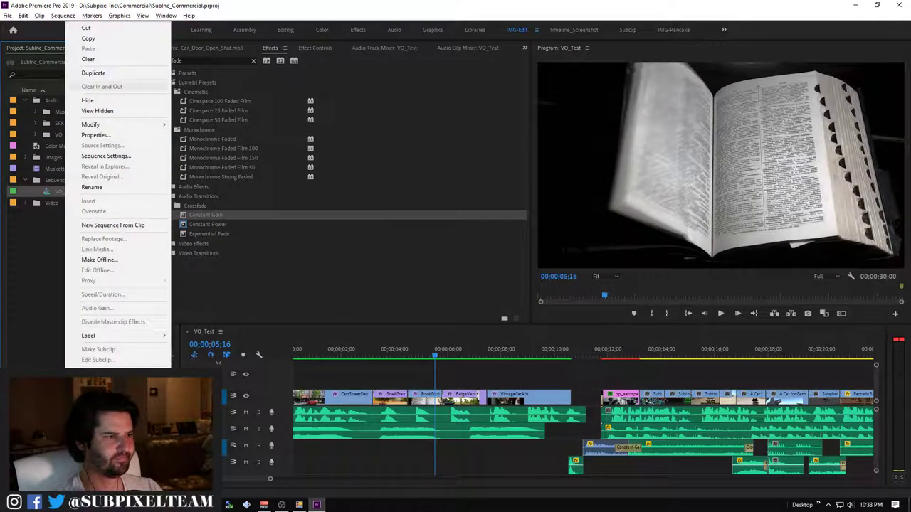
click(107, 74)
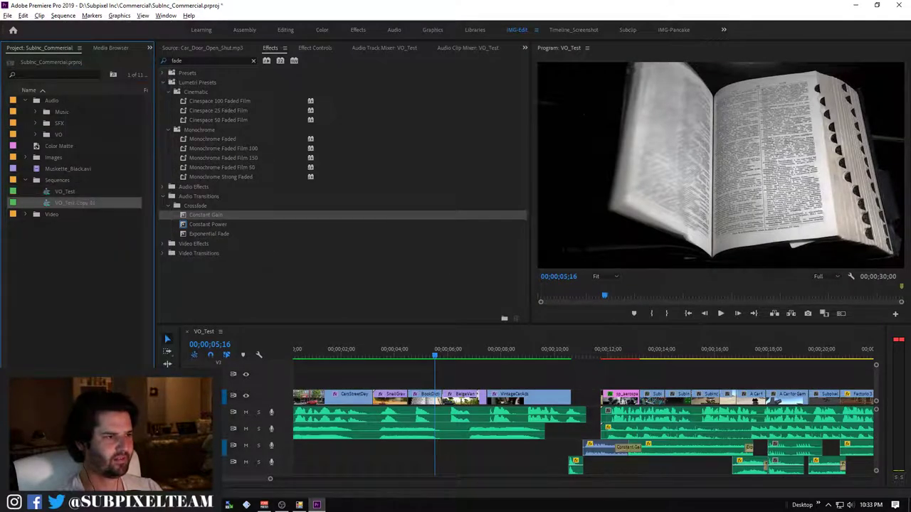
key(Delete)
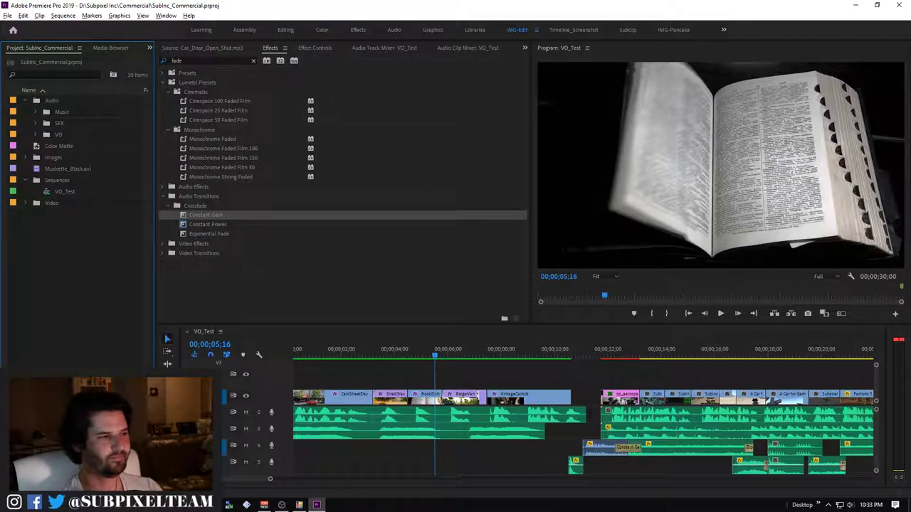
right_click(53, 191)
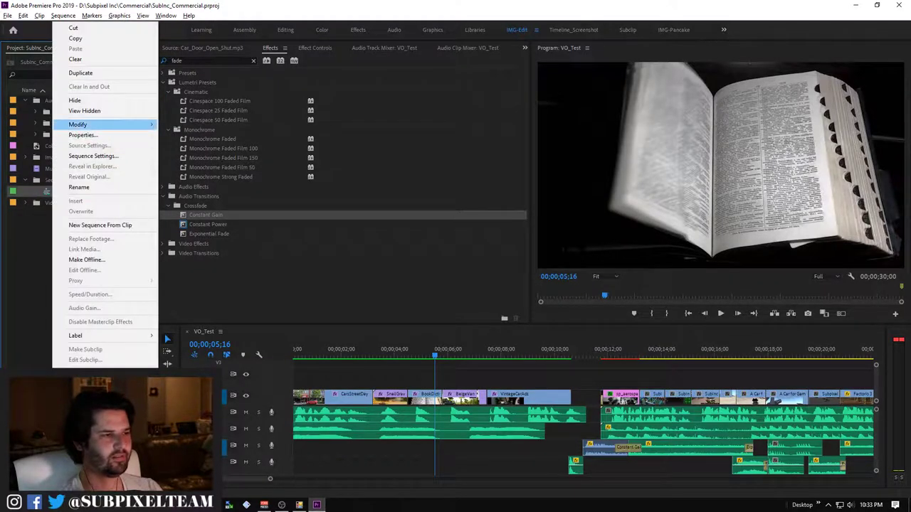
click(100, 224)
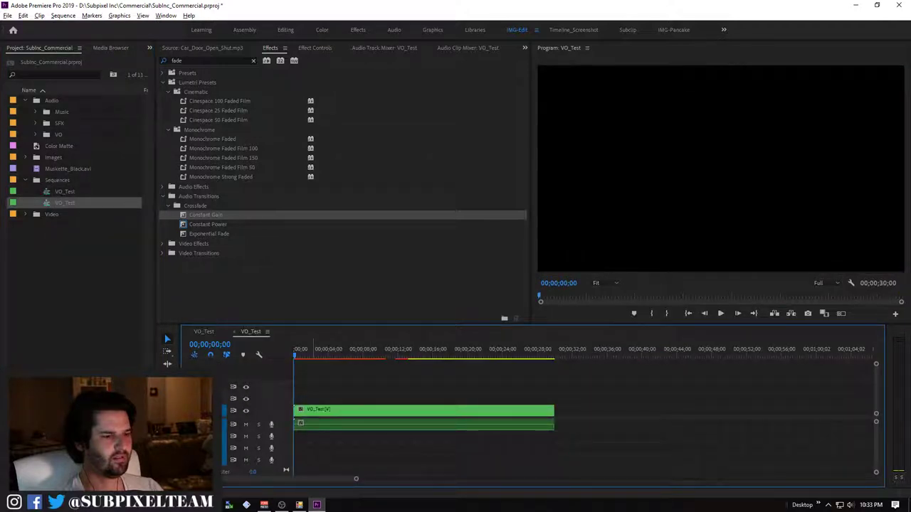
Select the nested VO_Test clip and switch on Reverse Speed at 100% in Speed/Duration
drag(295, 353, 332, 354)
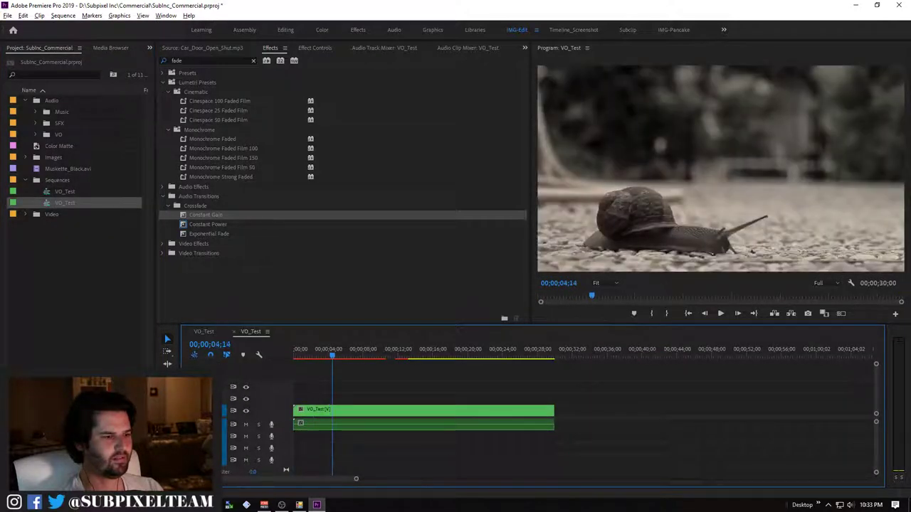
click(337, 420)
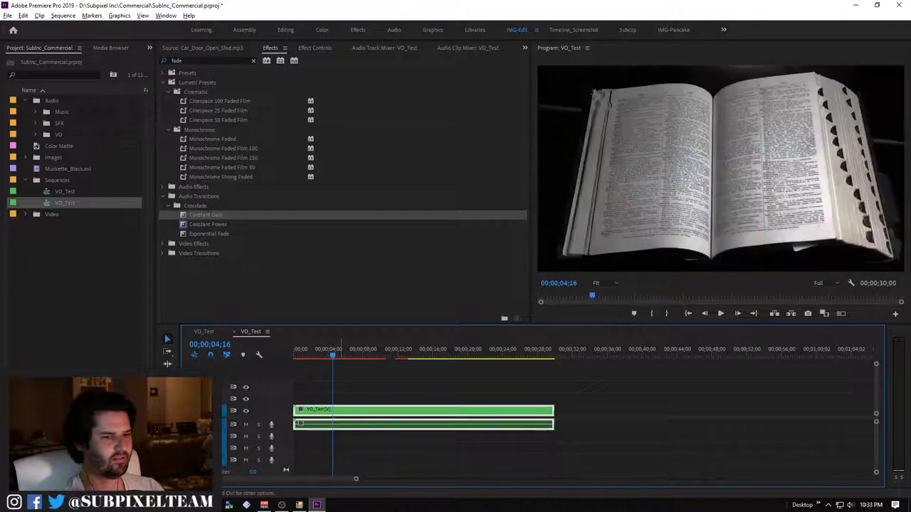
right_click(338, 424)
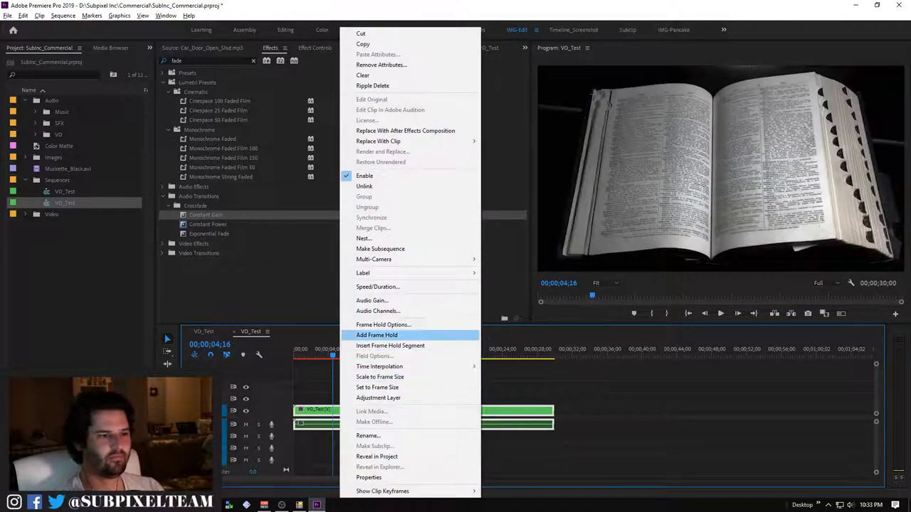
click(378, 287)
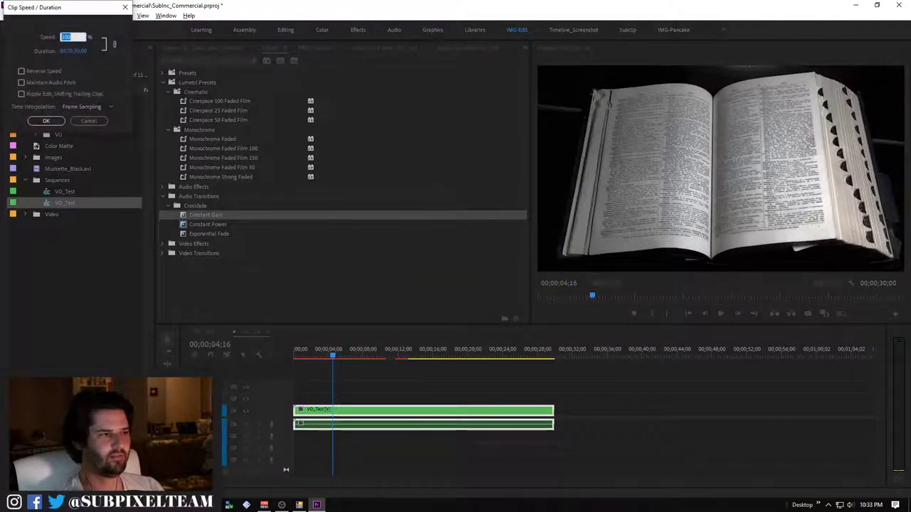
click(22, 72)
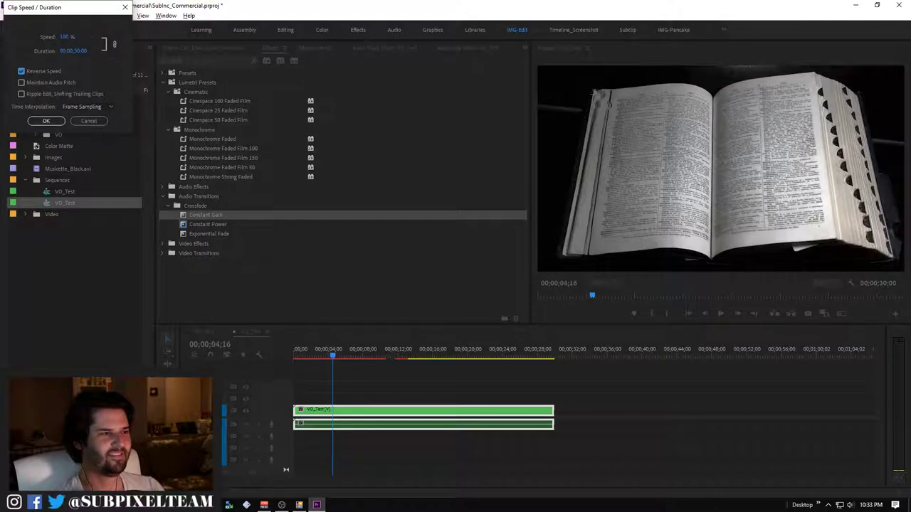
Apply the reversed speed, then render previews with the Program monitor maximized from the sequence start
key(Return)
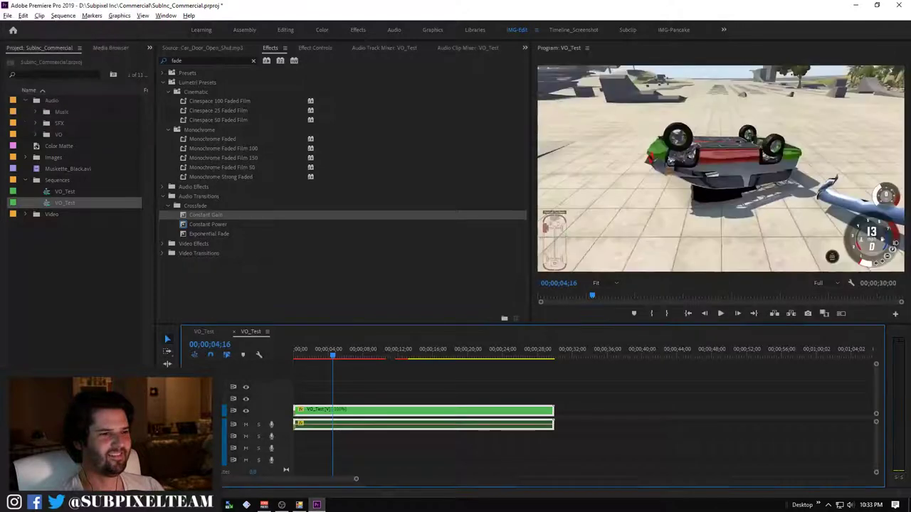
key(Home)
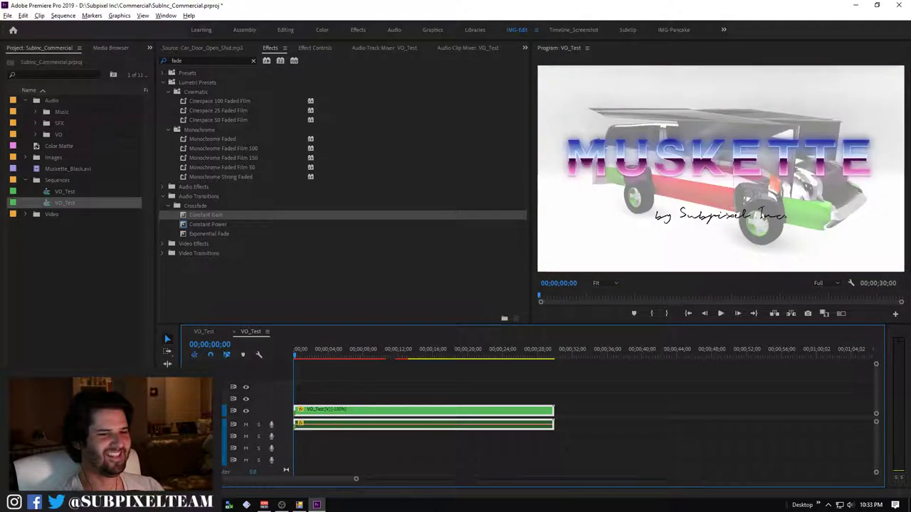
key(shift+4)
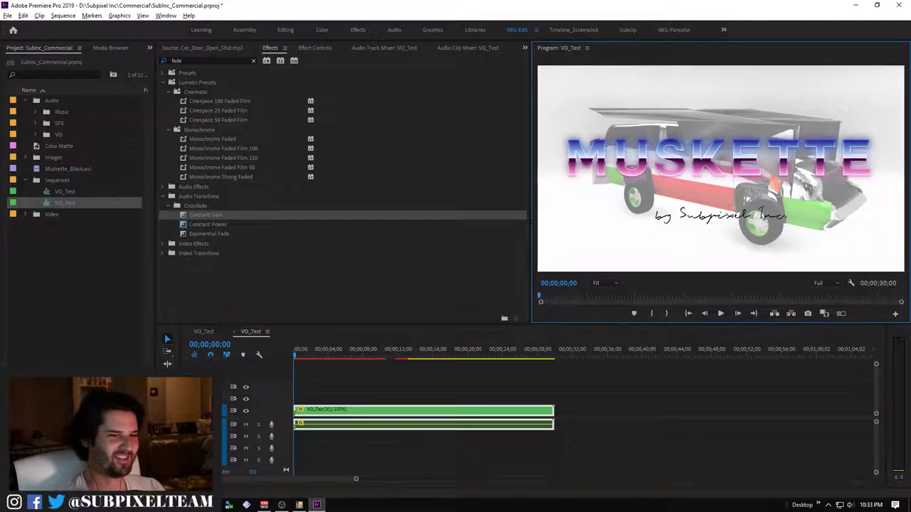
key(grave)
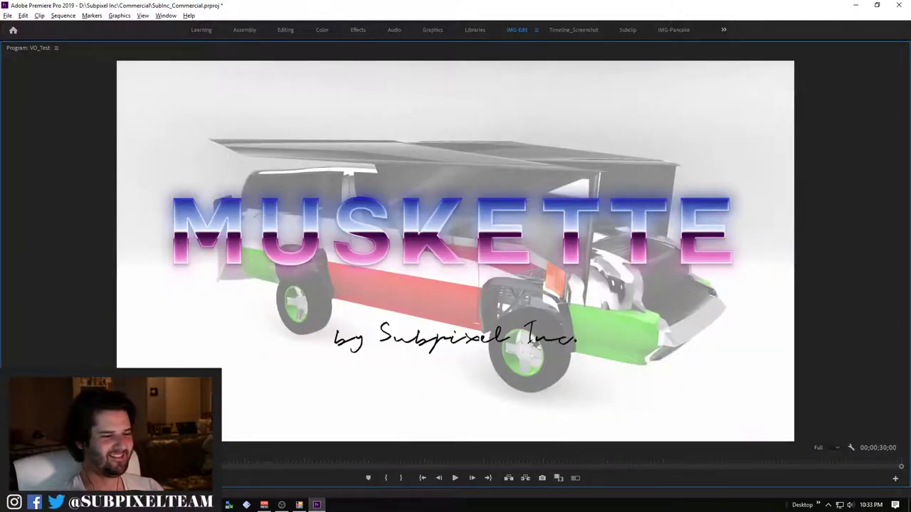
key(space)
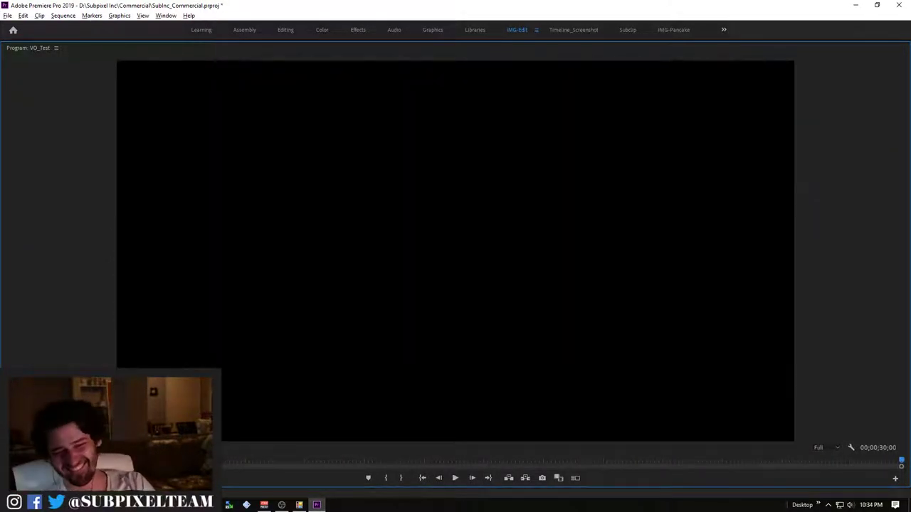
Review the reversed cut around the van, 1953 car and dictionary shots
click(714, 460)
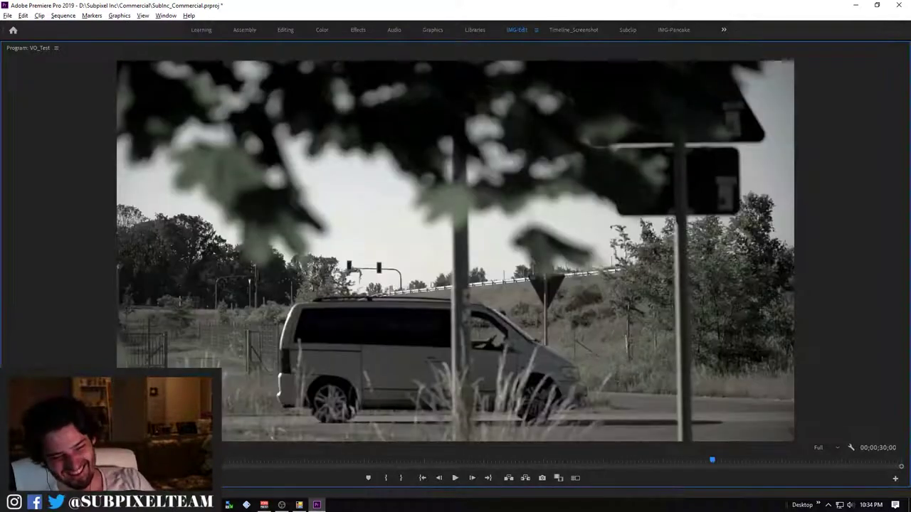
key(j)
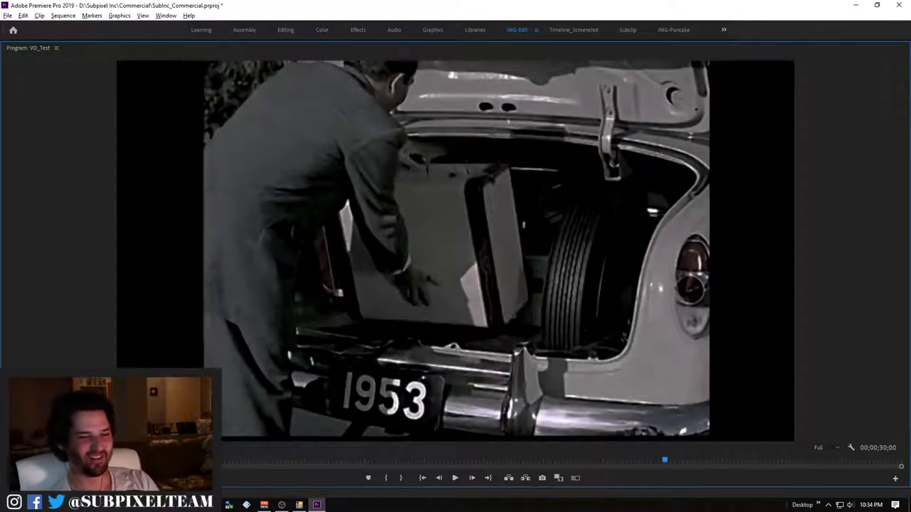
key(l)
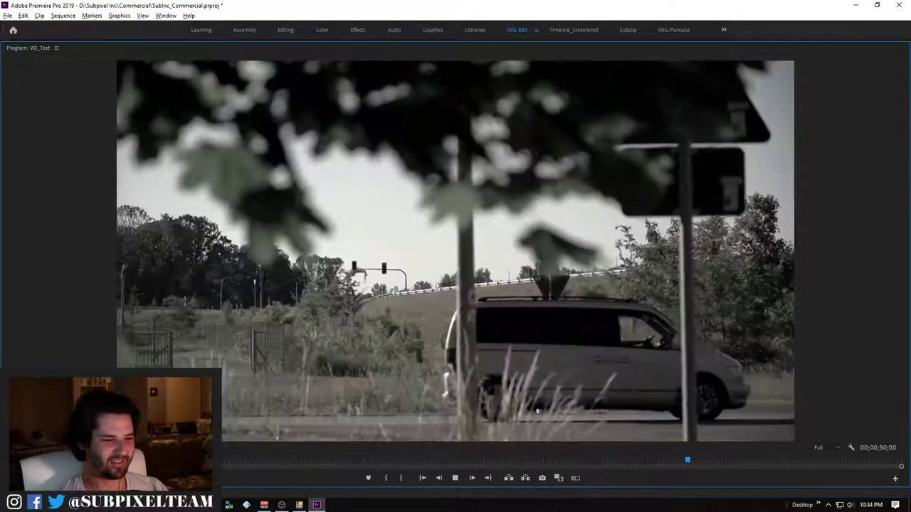
key(k)
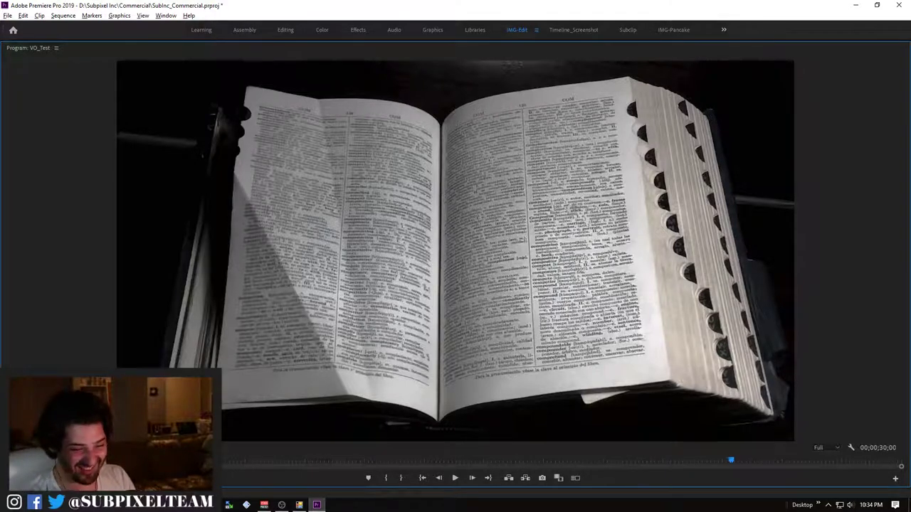
key(j)
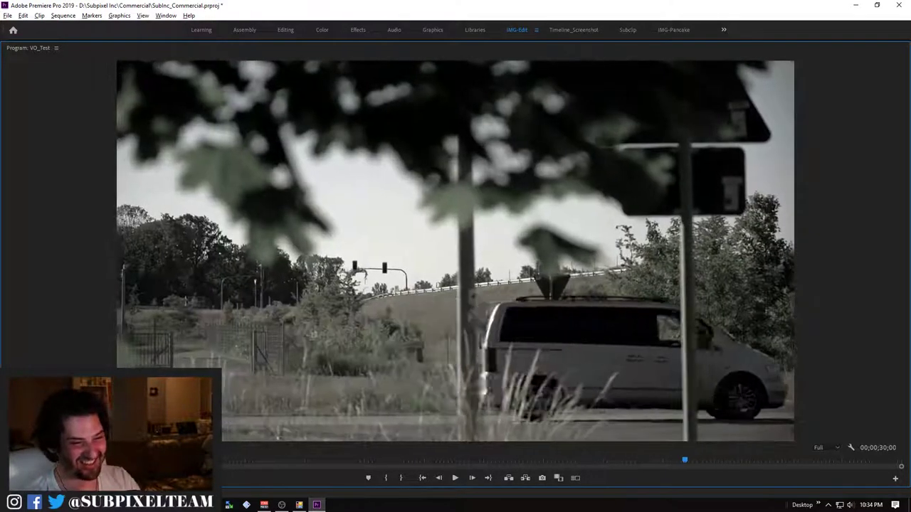
key(l)
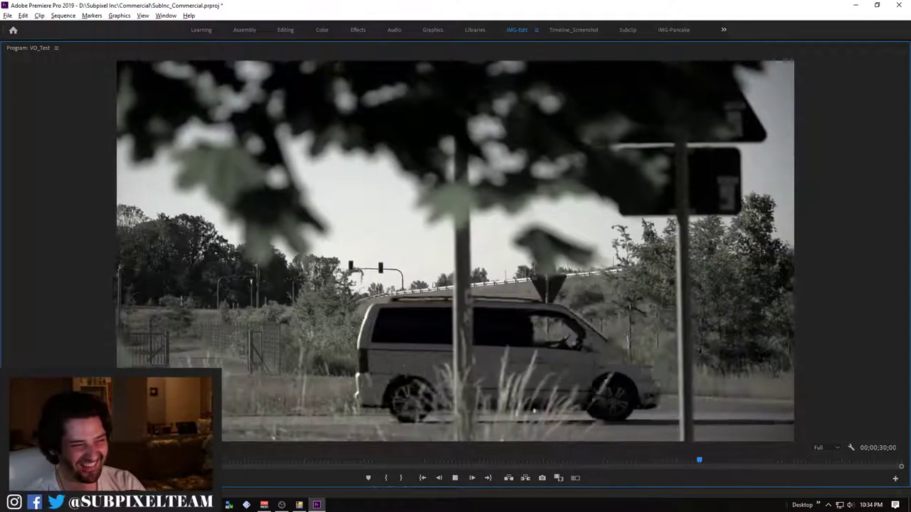
key(k)
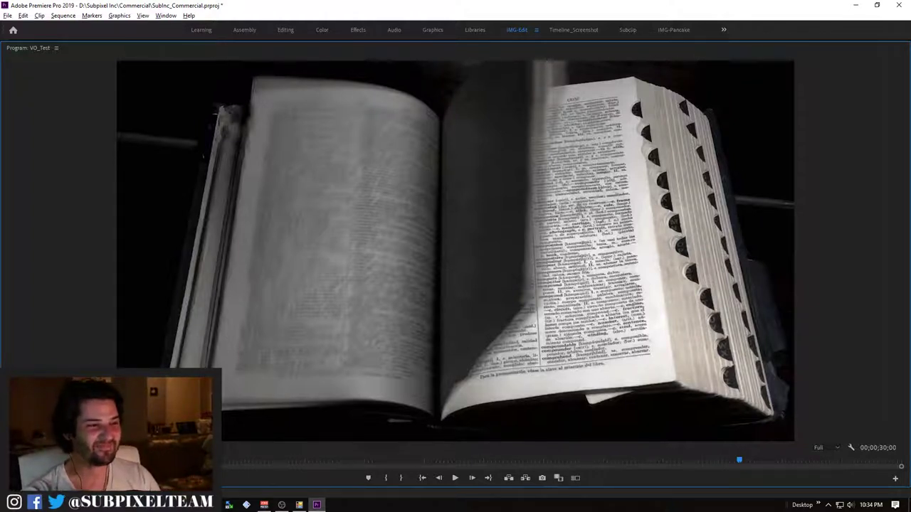
Save the project, restore the multi-panel workspace, and begin renaming the VO_Test sequence
key(ctrl+s)
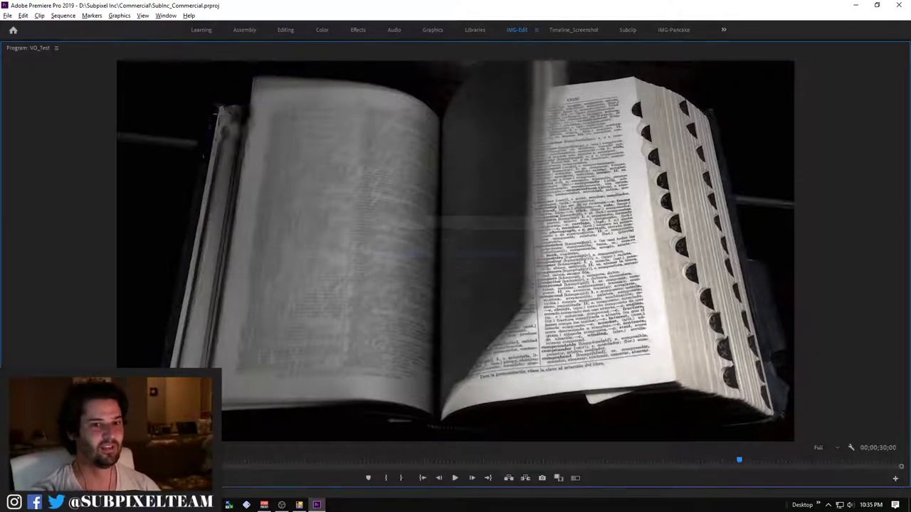
key(grave)
key(Return)
text(SubInc_Commercial_Revers)
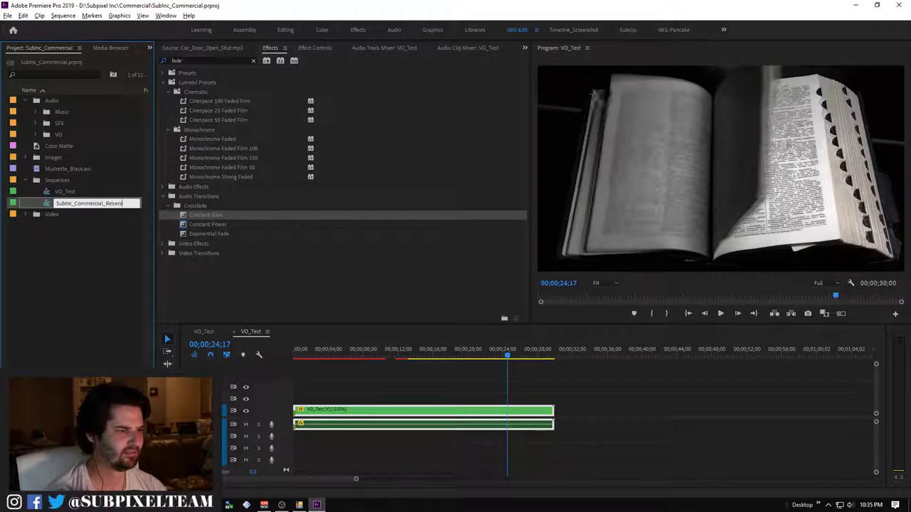
Name the two sequences SubInc_Commercial_Reverse and SubInc_Commercial, then save the project
text(e)
key(Return)
click(64, 191)
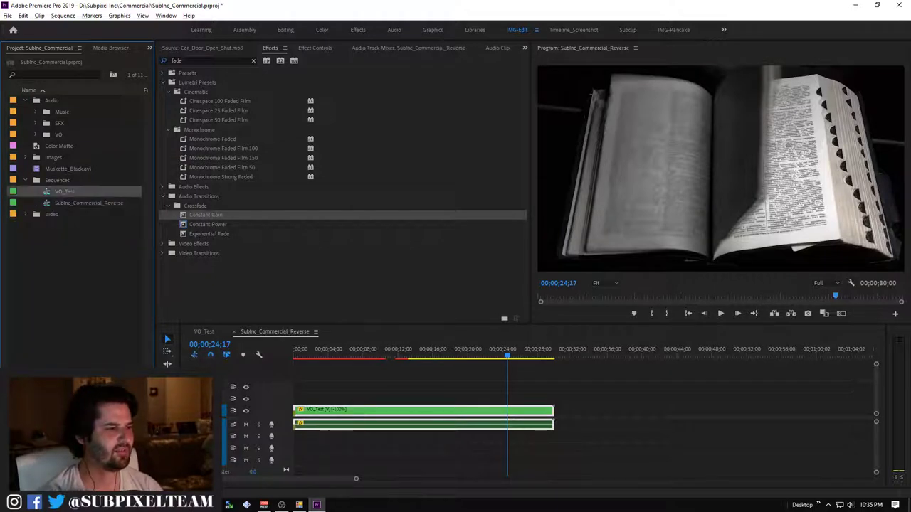
key(Return)
text(SubInc_Commercial_Revers)
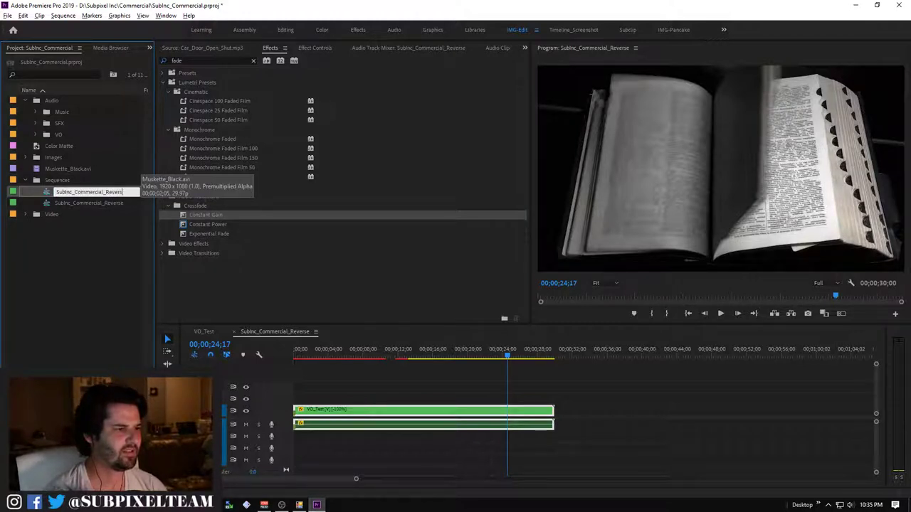
text(e)
key(Return)
key(ctrl+s)
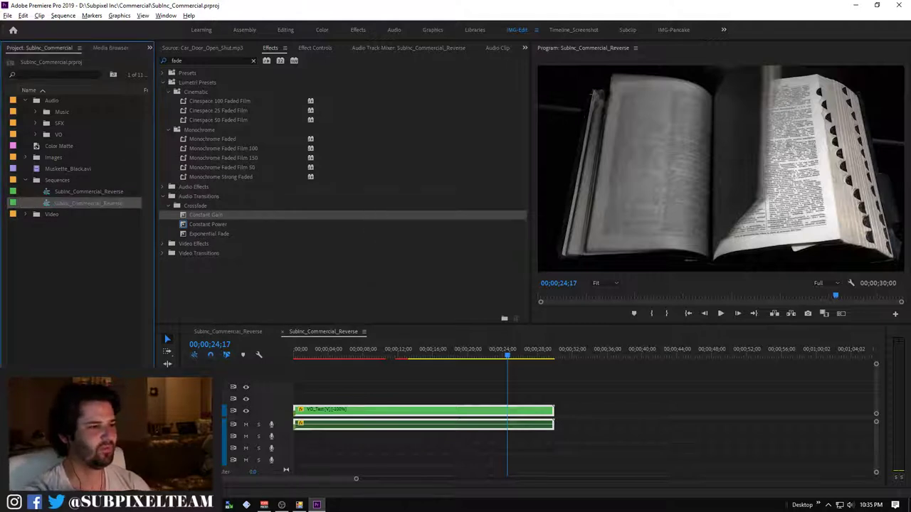
Remove the trailing underscore so the upper sequence reads SubInc_Commercial, then select both sequences
click(115, 191)
key(Return)
click(115, 193)
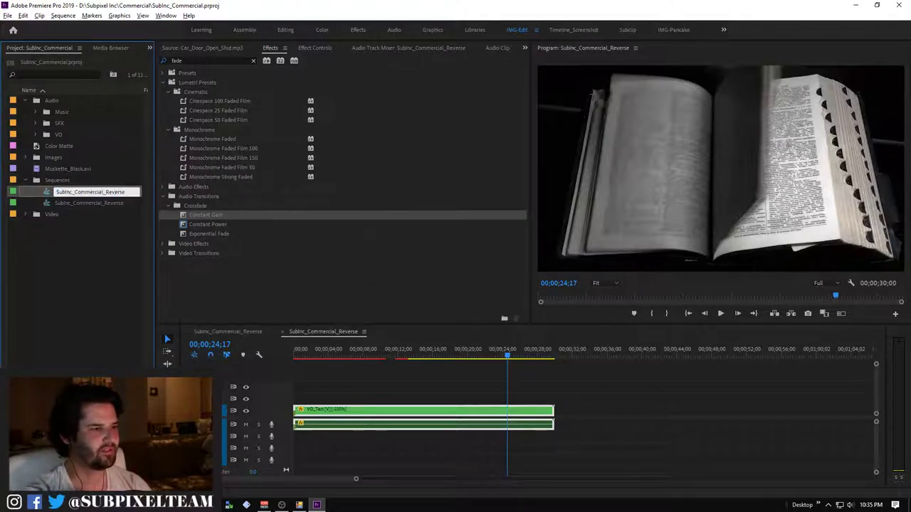
key(BackSpace)
key(Tab)
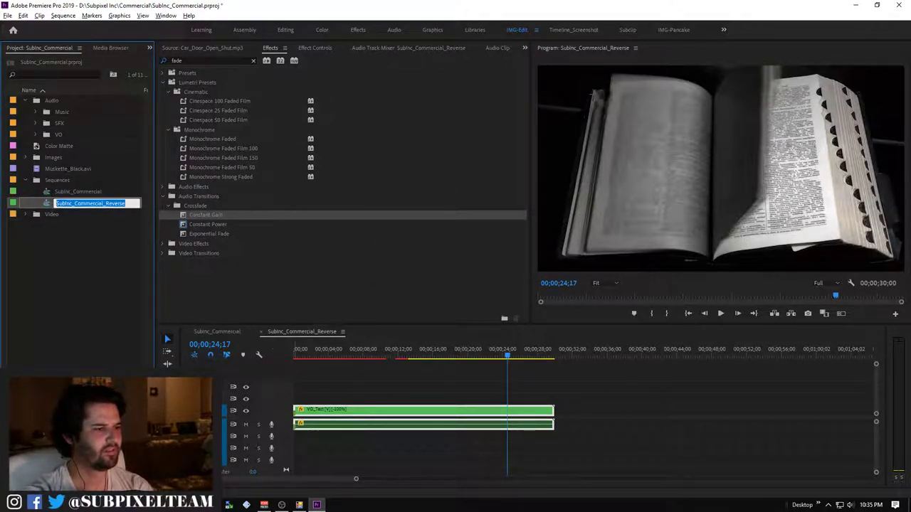
shift+click(78, 191)
Queue both sequences in Media Encoder as H.264 High Quality 1080p HD exports
right_click(79, 186)
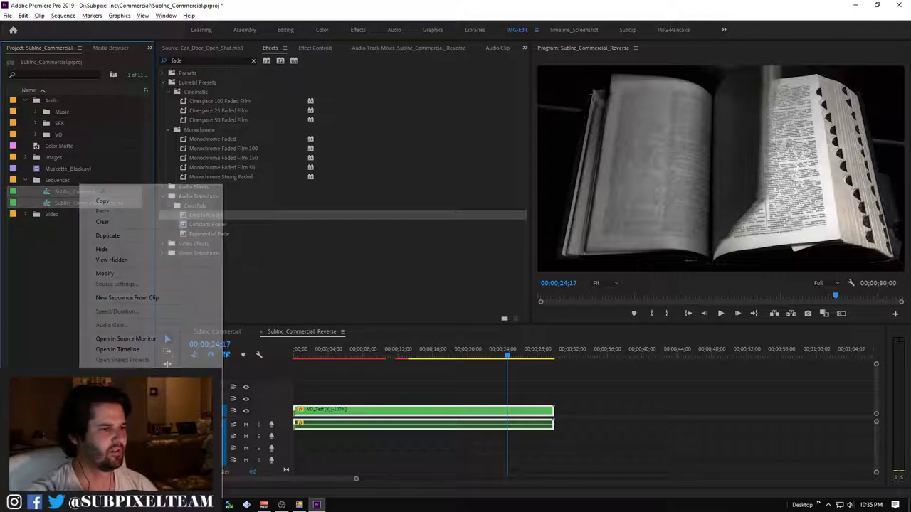
key(Escape)
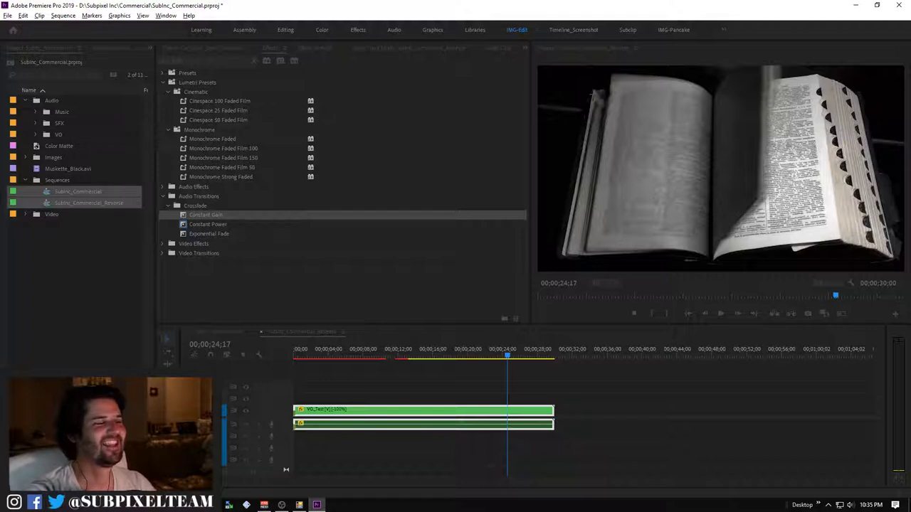
key(ctrl+m)
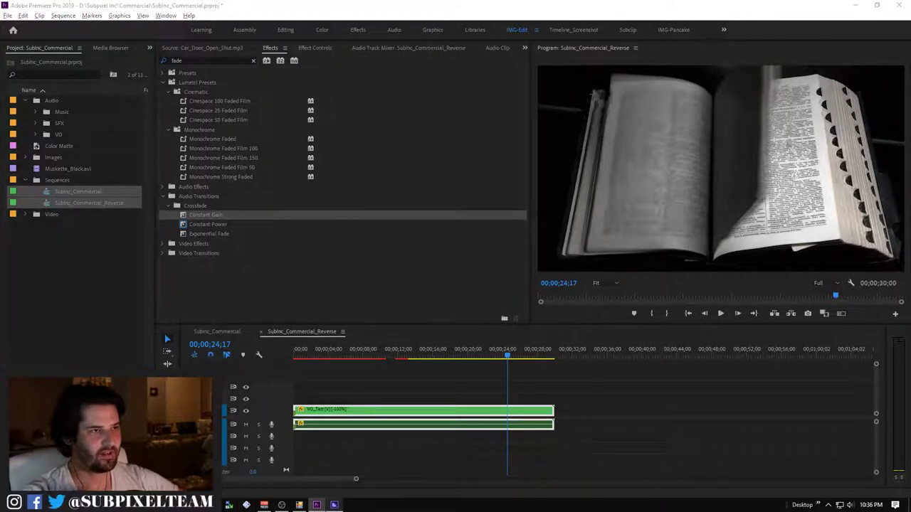
mouse_move(334, 505)
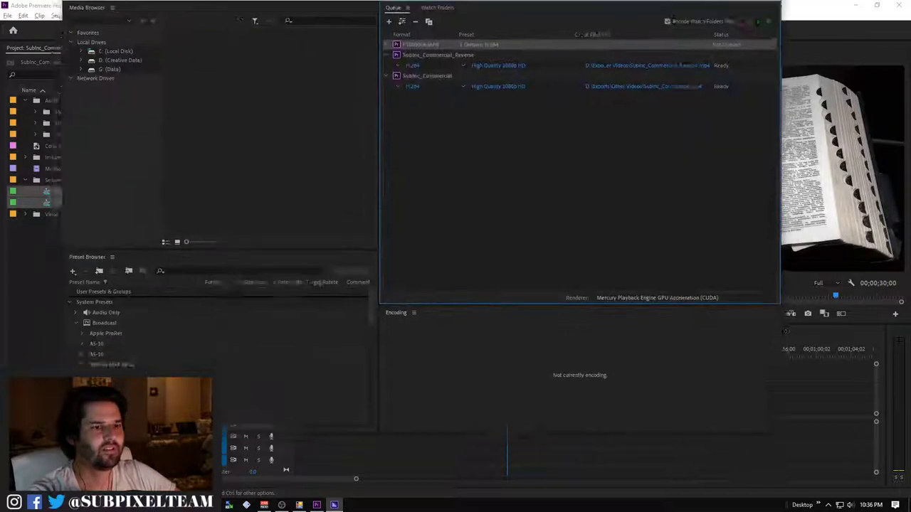
Start the Media Encoder queue and let both H.264 exports finish encoding
drag(456, 209, 421, 47)
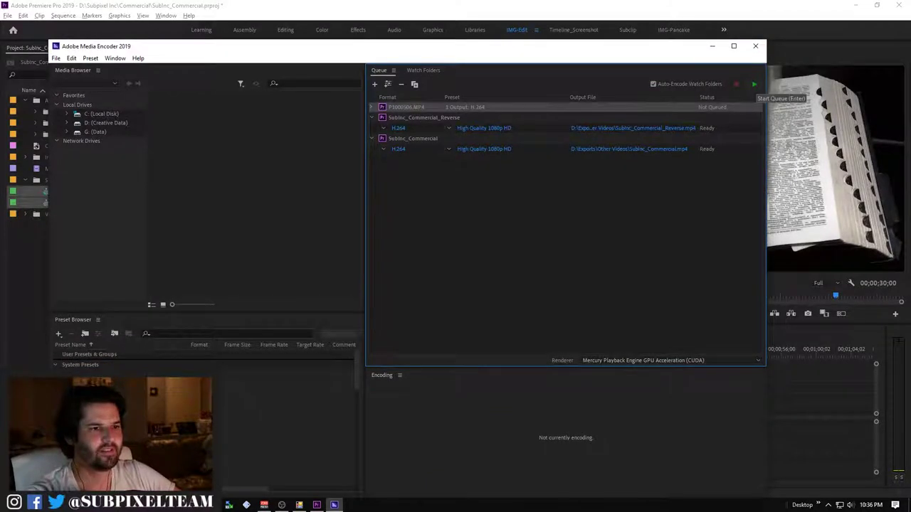
click(754, 84)
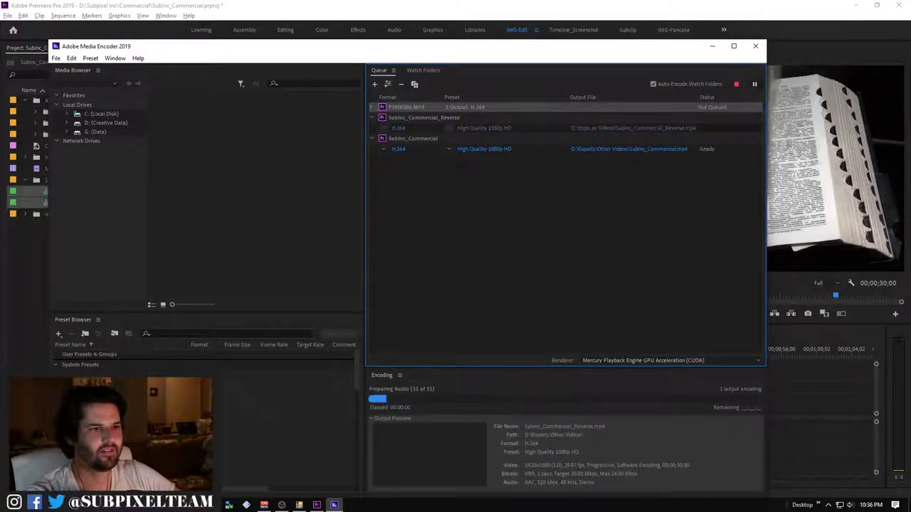
drag(397, 47, 417, 26)
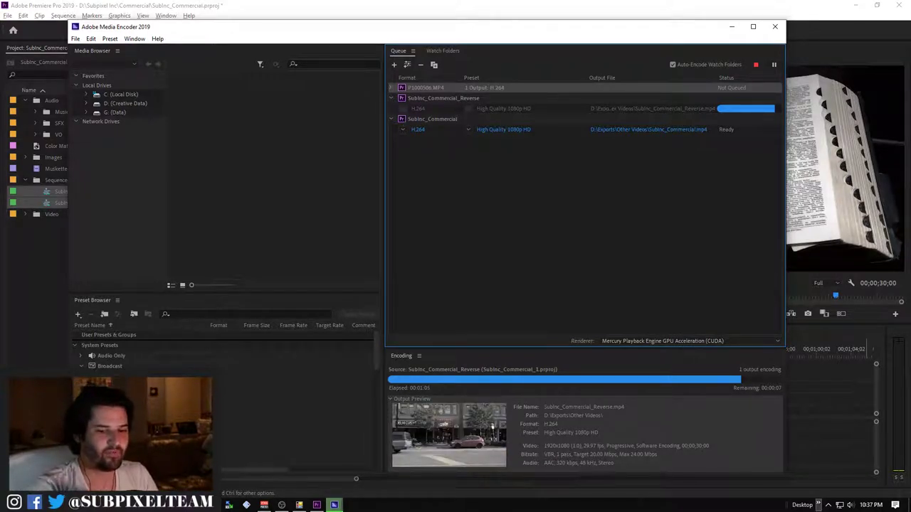
click(828, 505)
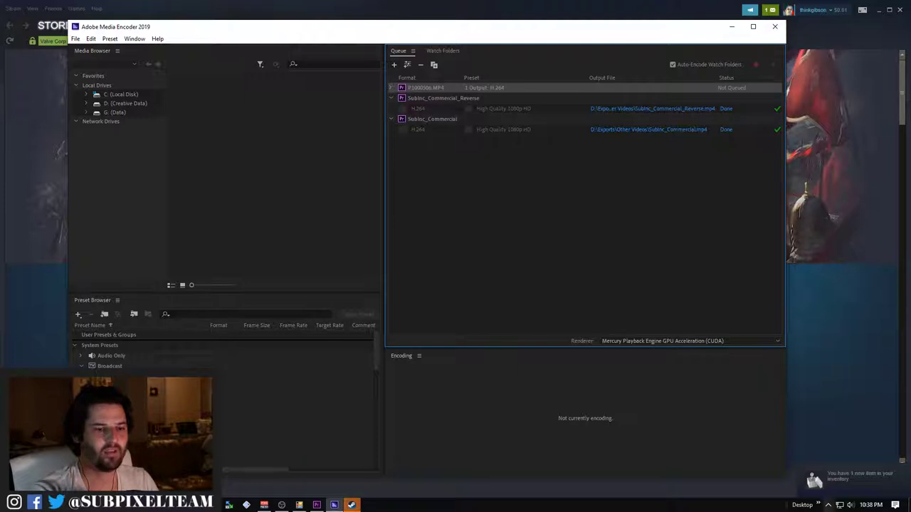
Launch BeamNG.drive from the Steam tray icon menu and start it from its launcher
click(828, 505)
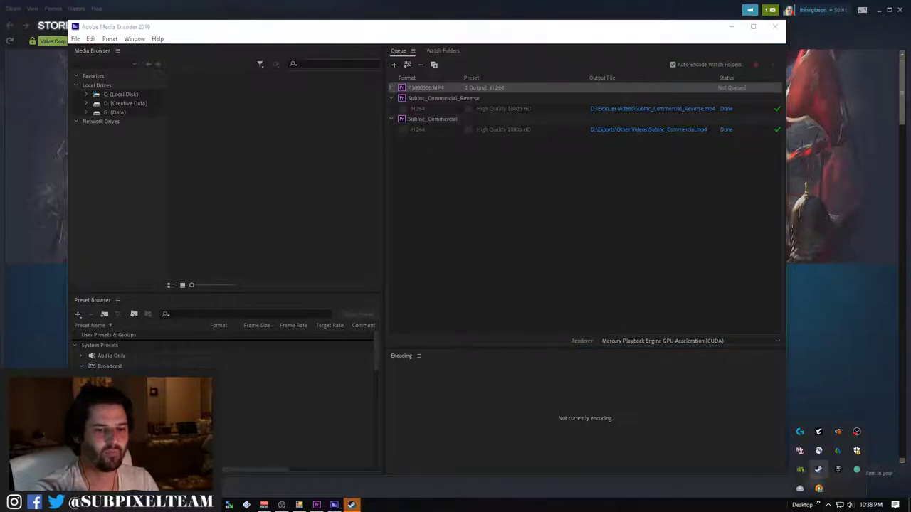
right_click(816, 432)
click(838, 332)
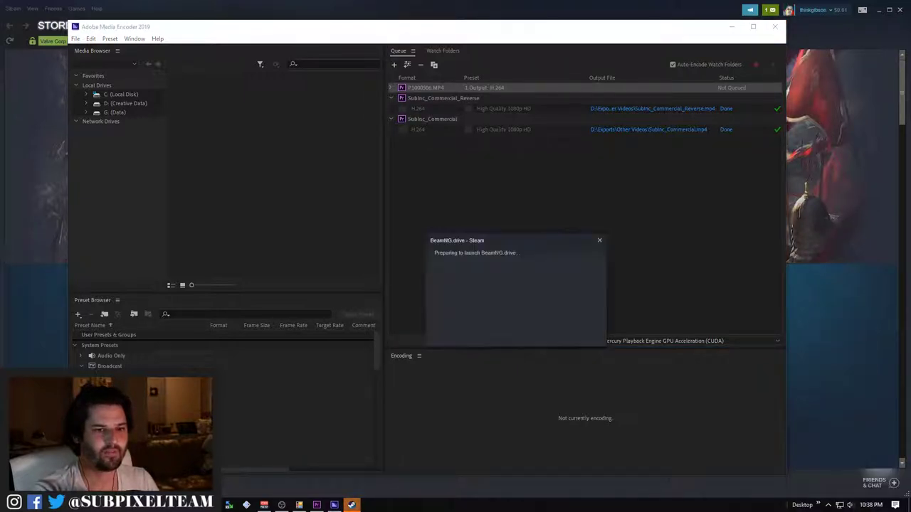
click(387, 178)
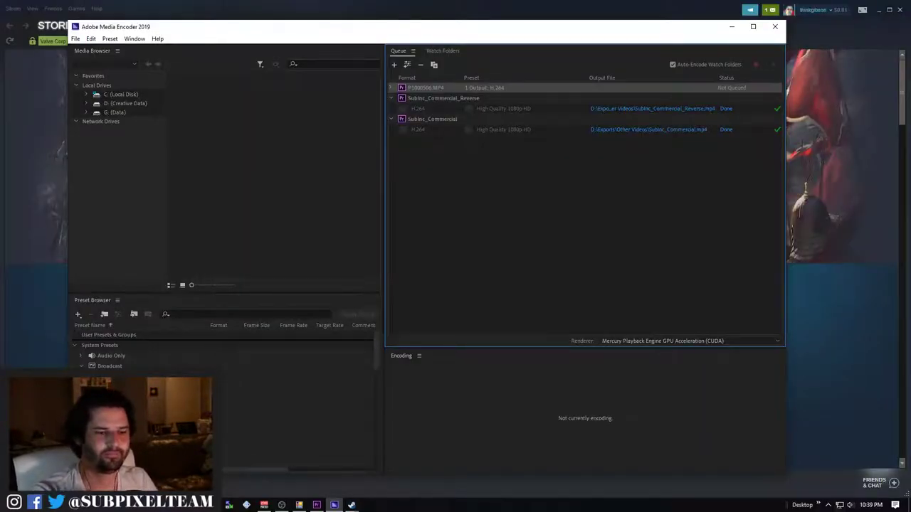
click(828, 505)
right_click(819, 469)
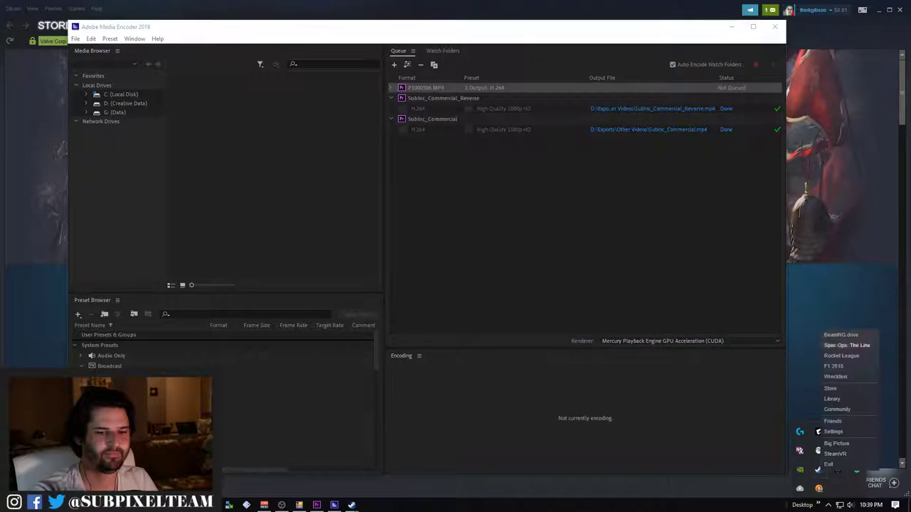
click(841, 335)
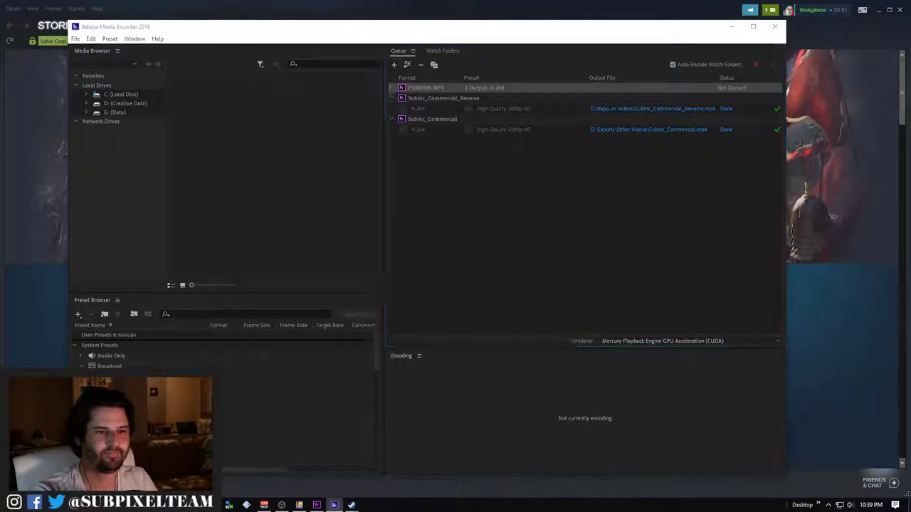
key(Return)
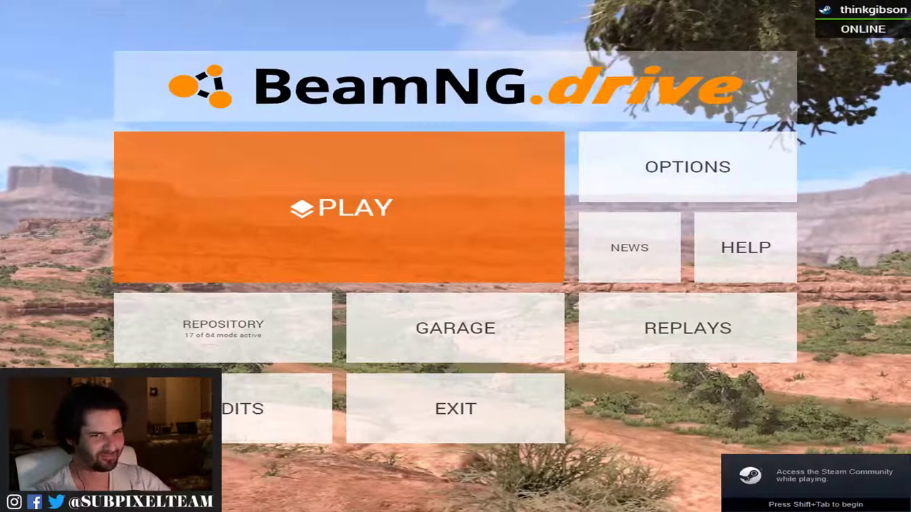
Set the graphics resolution to 1920 x 1080 (16:9) 60Hz and return to the main menu
key(Down)
key(Right)
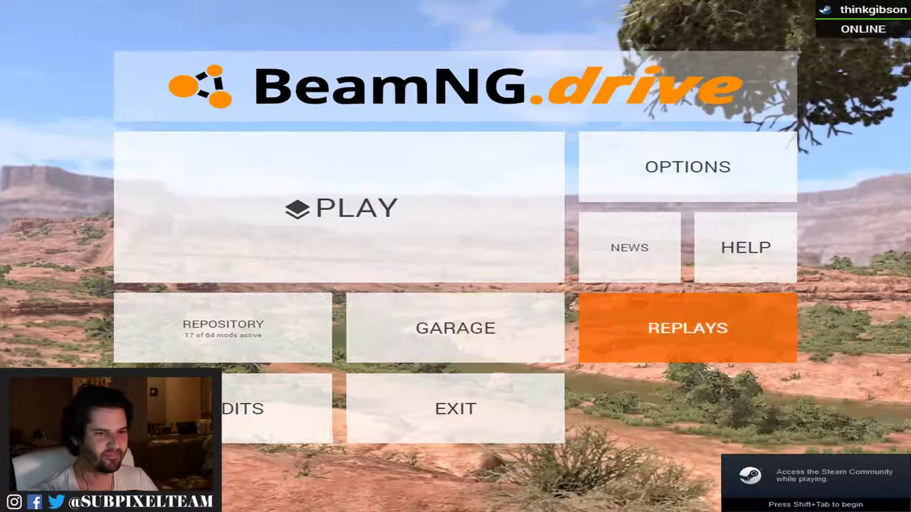
key(Up)
key(Up)
key(Return)
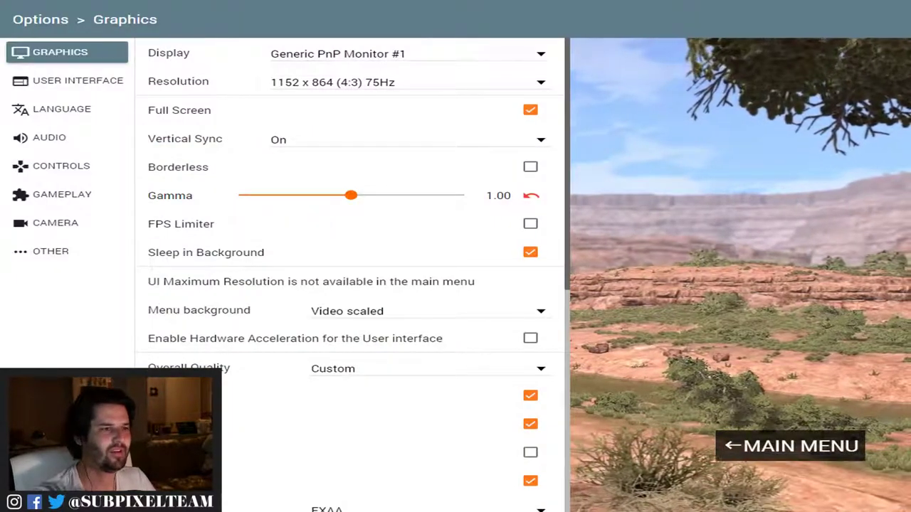
key(Return)
scroll(409, 143, down, 2)
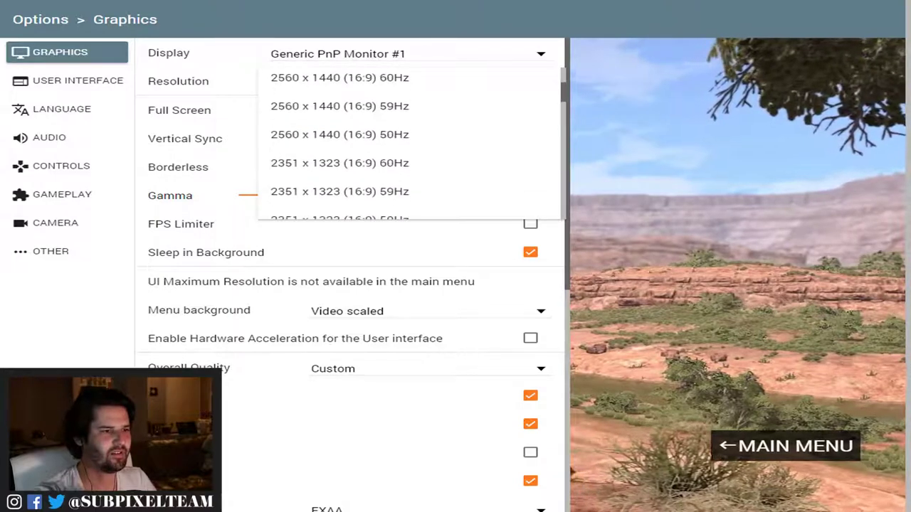
scroll(409, 143, down, 1)
scroll(409, 142, down, 1)
scroll(410, 142, down, 1)
scroll(410, 142, down, 1)
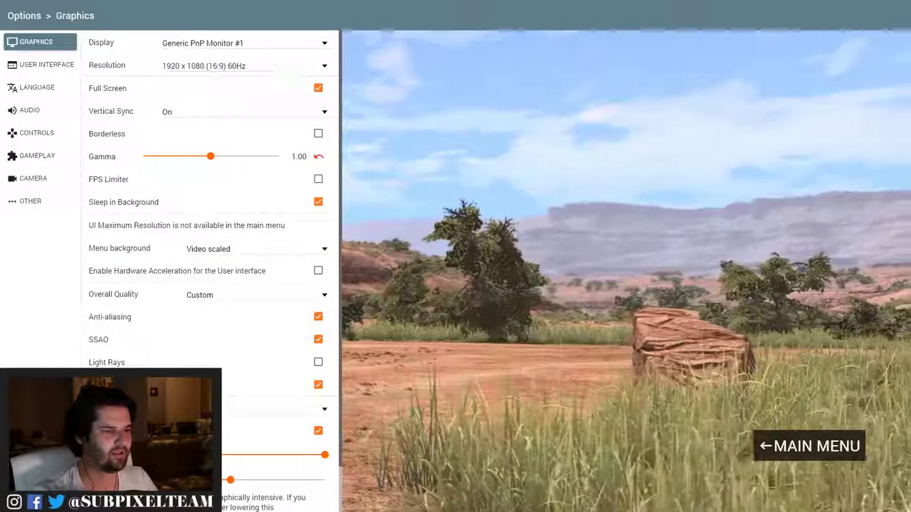
key(Escape)
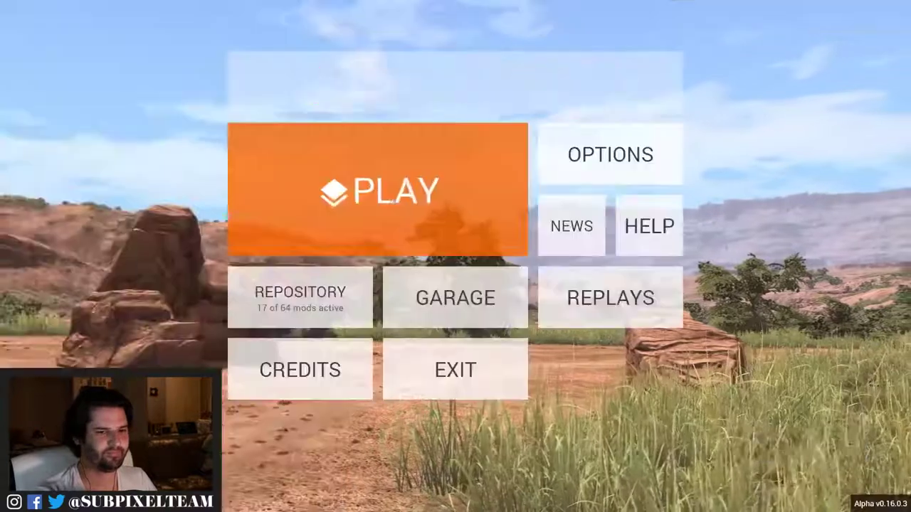
Browse the Freeroam level list and its level details
key(Return)
key(Left)
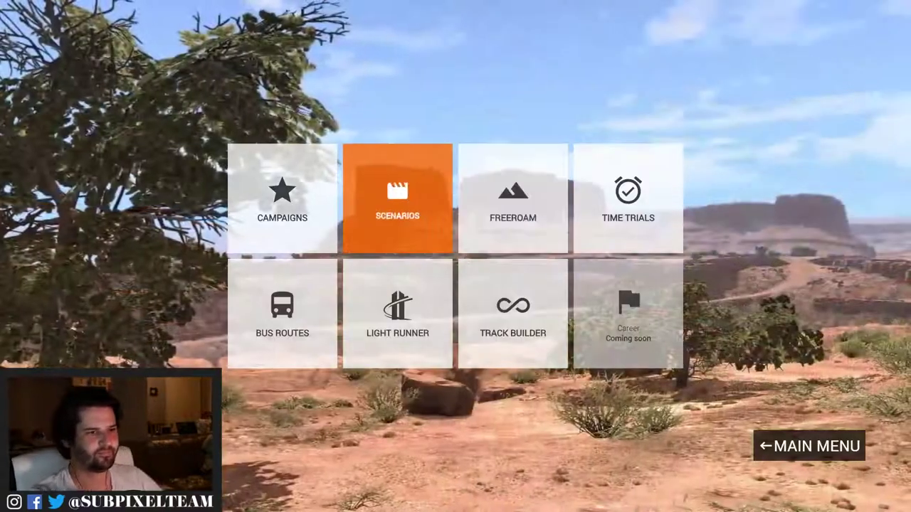
key(Right)
key(Return)
key(Left)
key(Down)
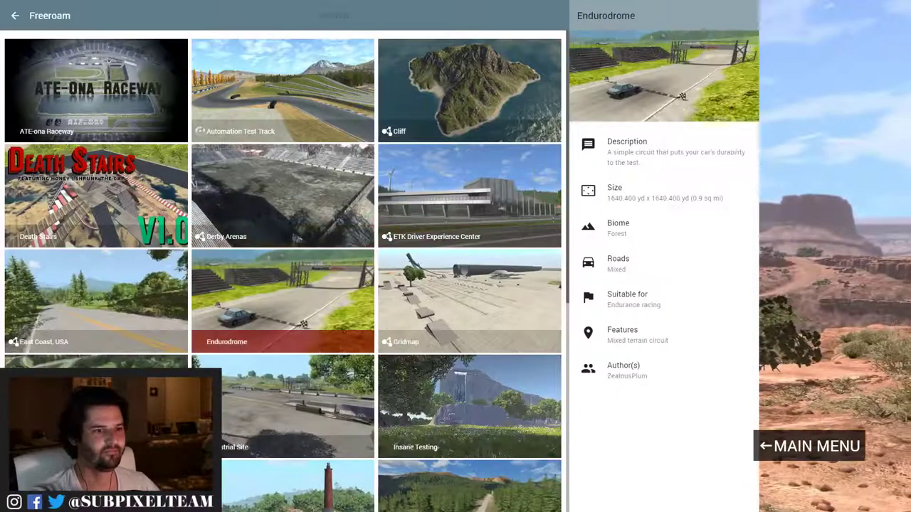
key(Right)
key(Up)
key(Up)
key(Left)
key(Left)
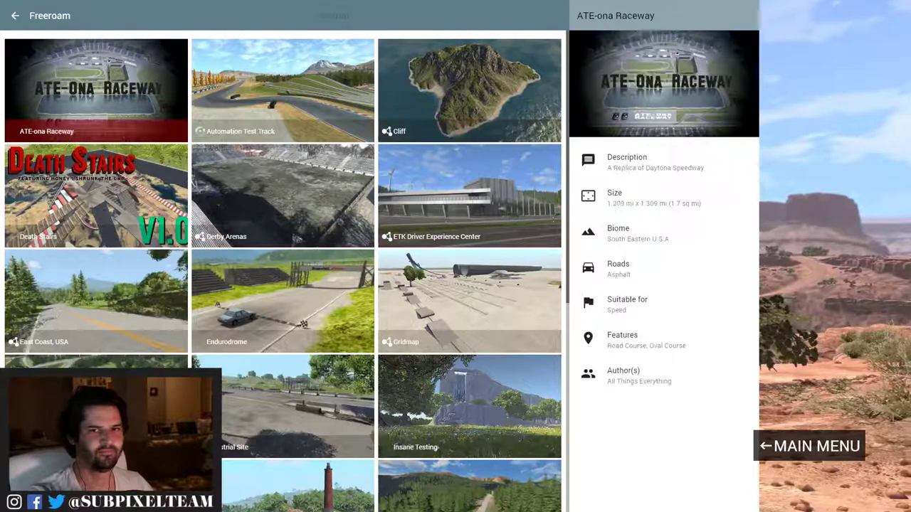
key(Down)
key(Down)
key(Right)
key(Right)
key(Up)
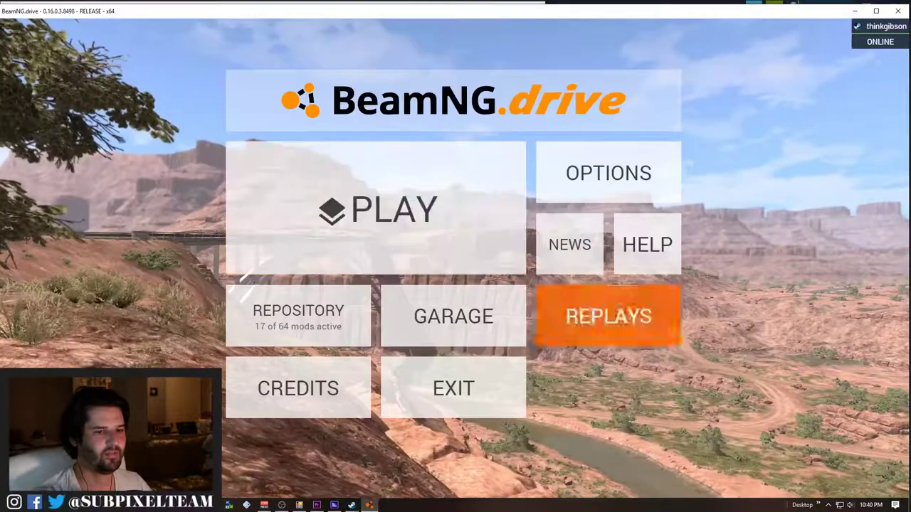
Turn on borderless window mode in the graphics options, then head back toward Freeroam
key(Return)
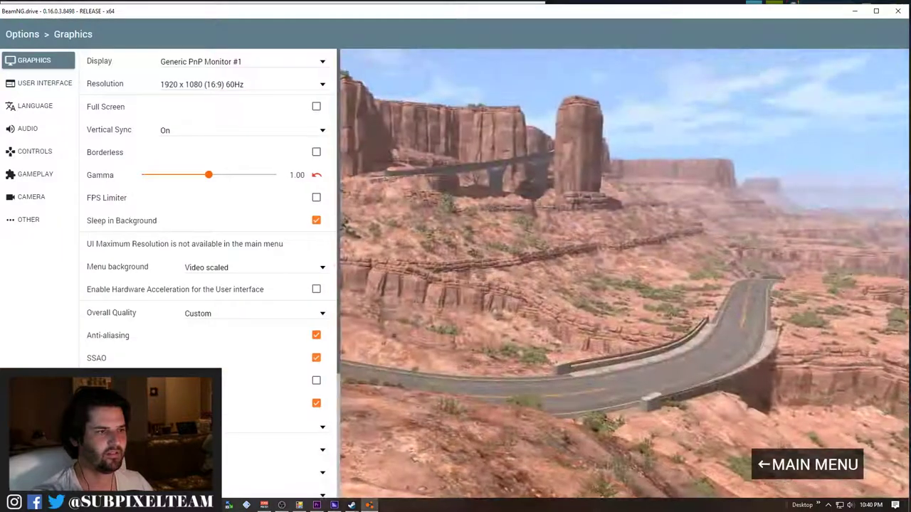
click(316, 151)
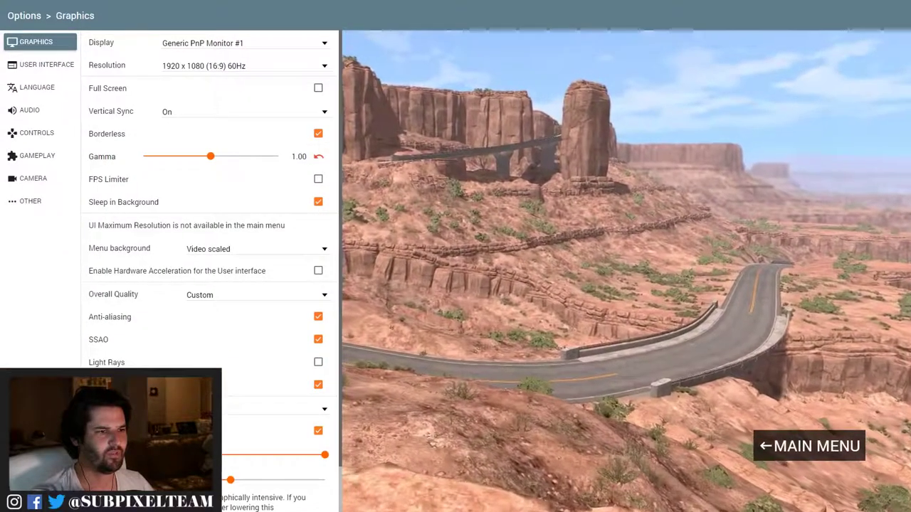
key(Escape)
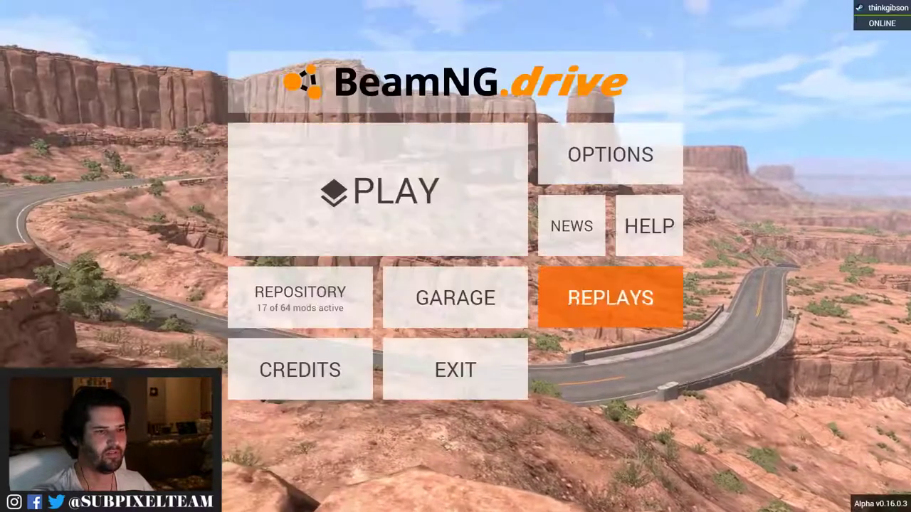
key(Left)
key(Return)
key(Right)
Browse the Freeroam levels past West Coast, USA and open Insane Testing's spawn points
key(Return)
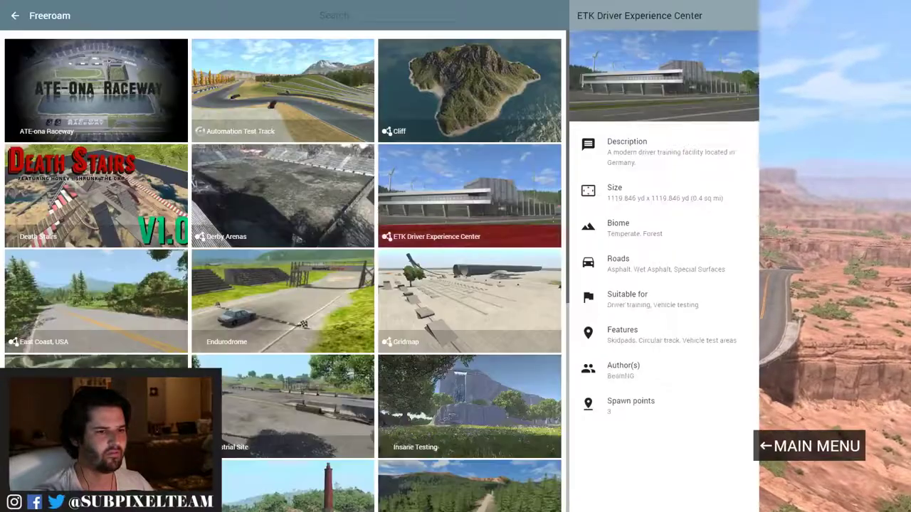
key(Down)
key(Left)
key(Down)
key(Down)
key(Down)
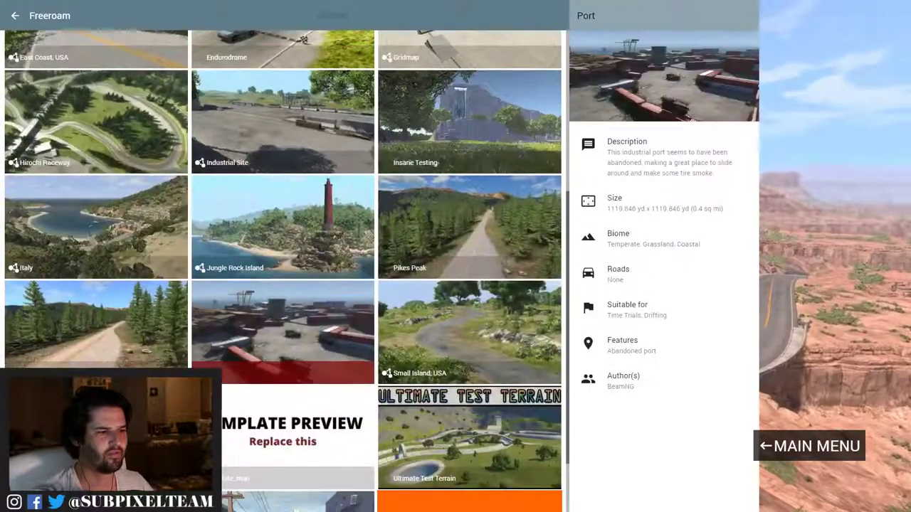
key(Down)
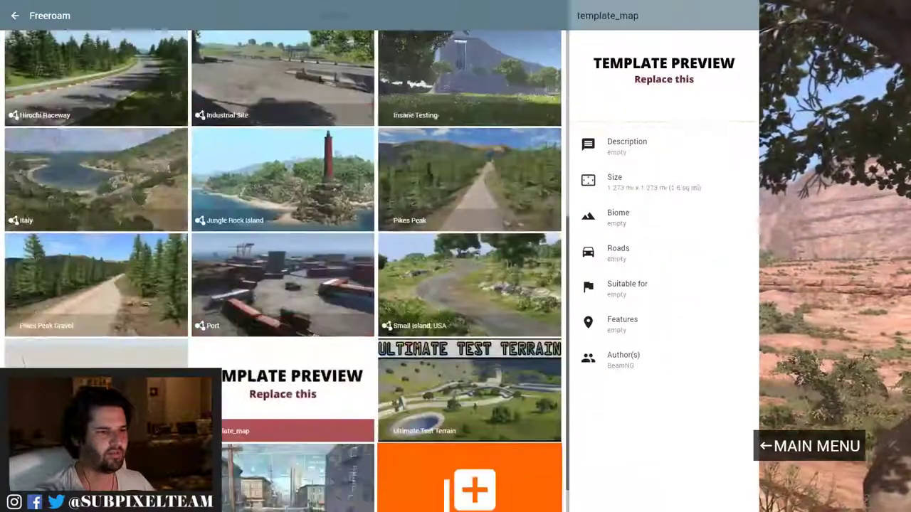
key(Down)
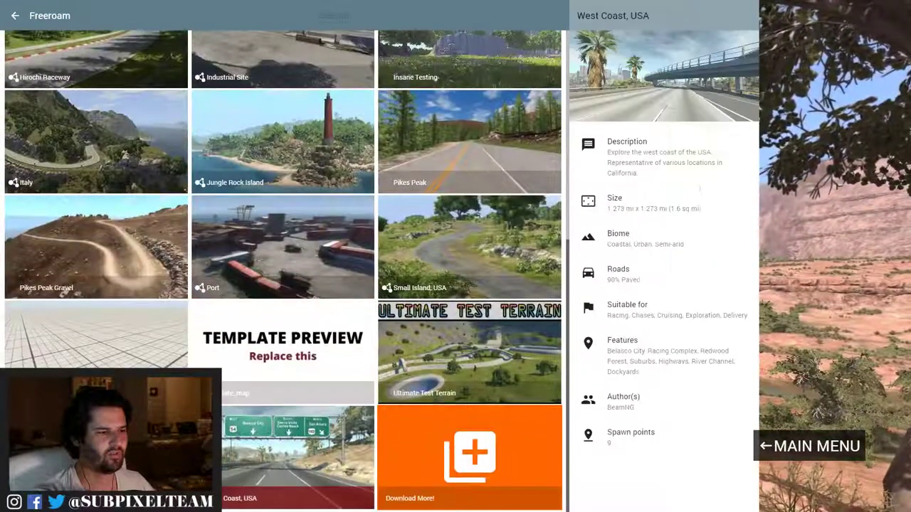
key(Up)
key(Up)
key(Up)
key(Up)
key(Up)
key(Down)
key(Right)
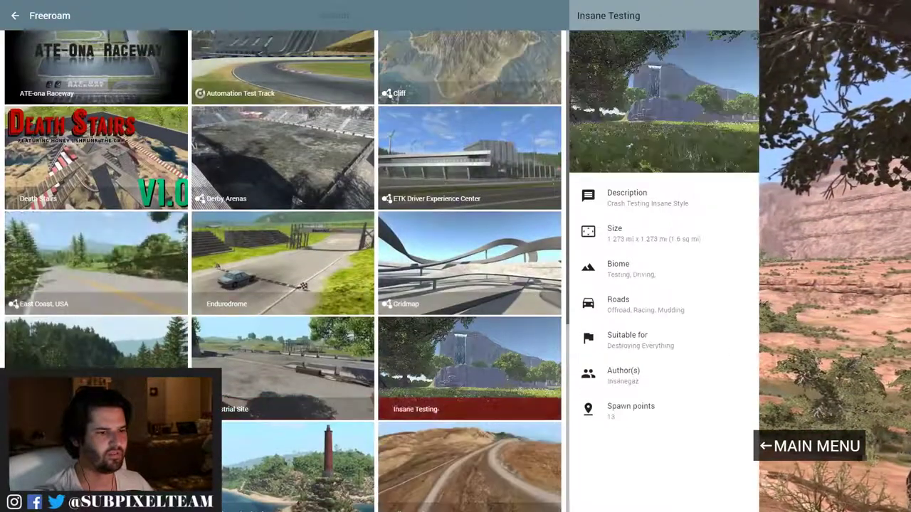
key(Return)
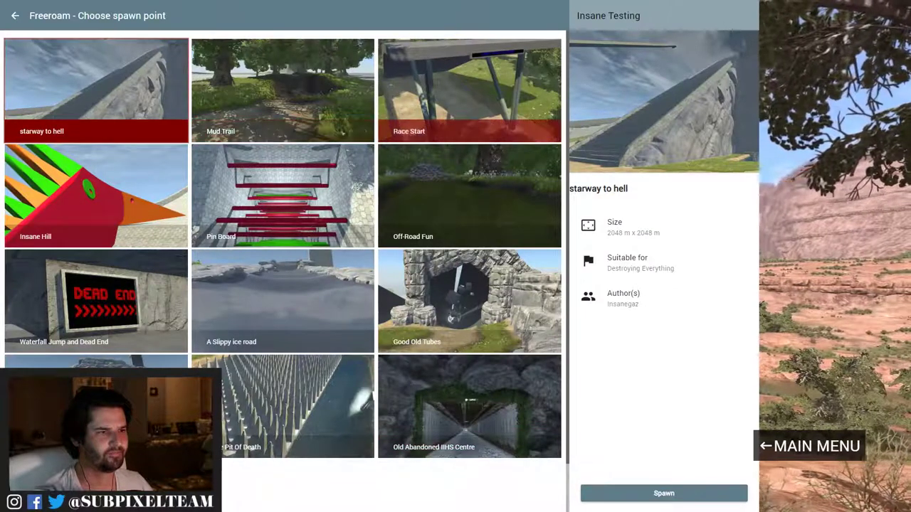
Preview Race Start, Off-Road Fun and A Slippy ice road, then pick Spike Pit Of Death
click(469, 91)
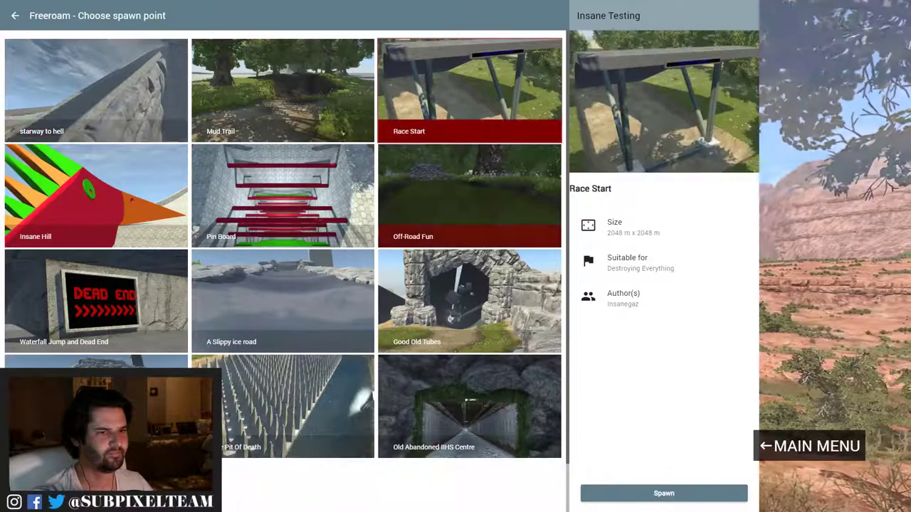
click(469, 196)
click(282, 301)
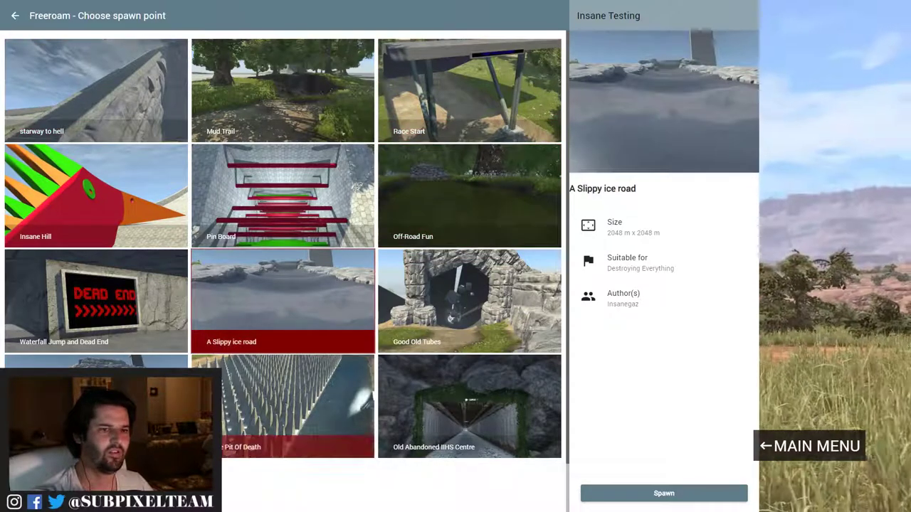
click(283, 406)
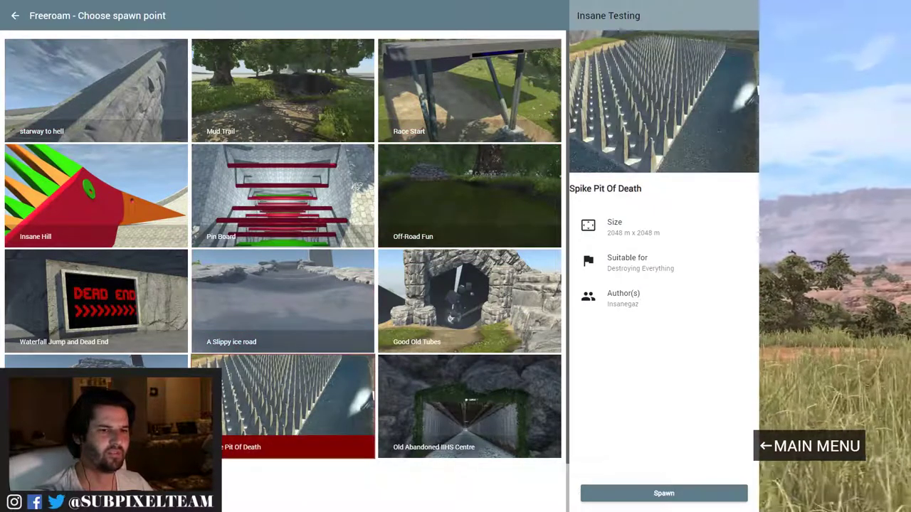
scroll(283, 245, down, 1)
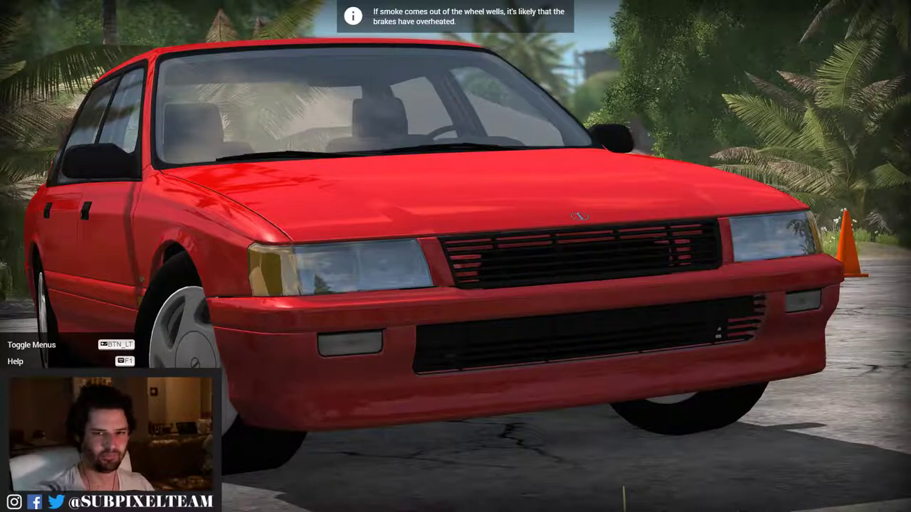
Check the YouTube live chat, snap it to the right half, and return to the game
key(alt+Tab)
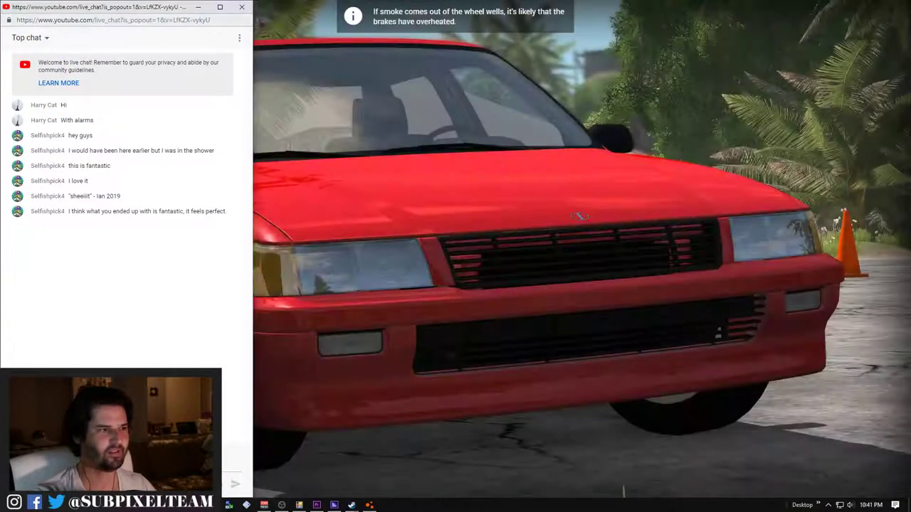
key(alt+Tab)
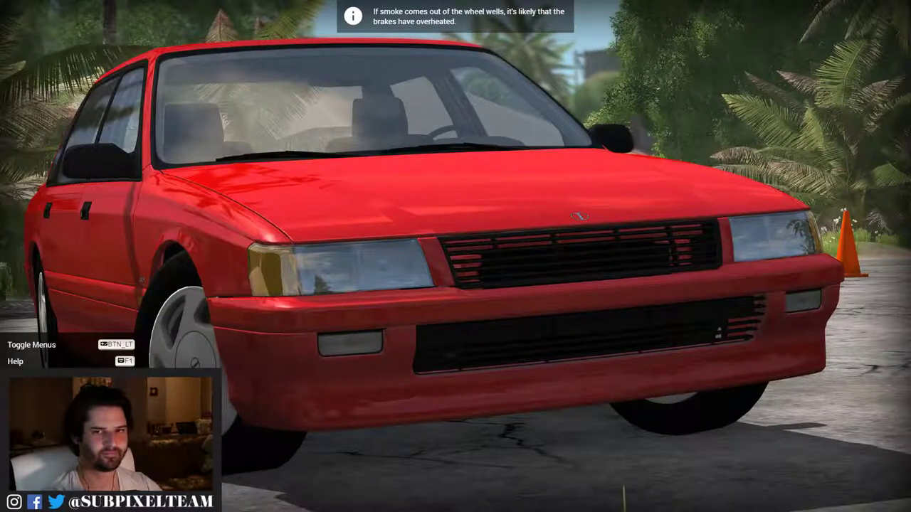
key(alt+Tab)
key(super+Right)
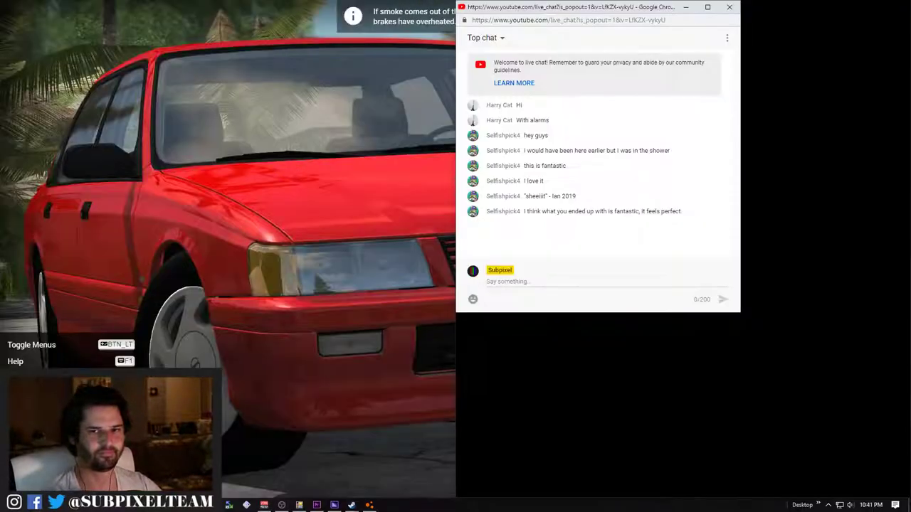
key(alt+Tab)
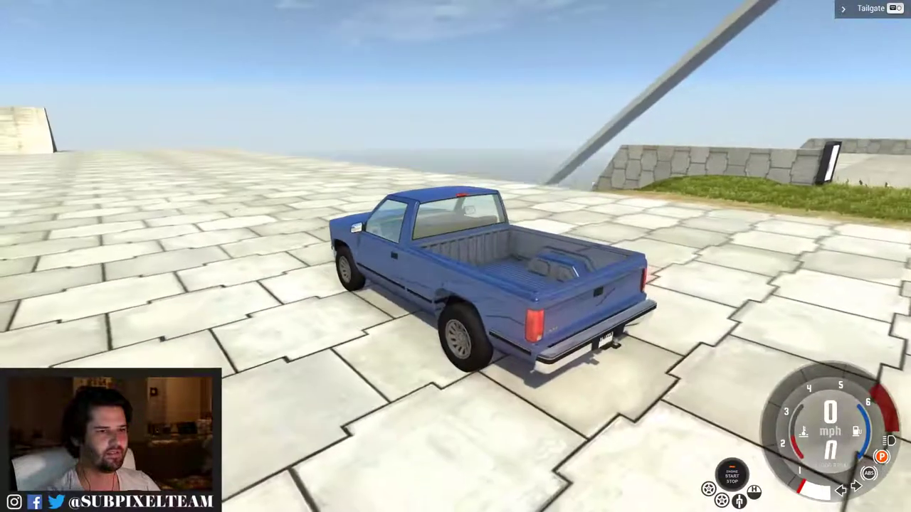
Pause and resume the simulation, then cycle cameras back to an external view
key(j)
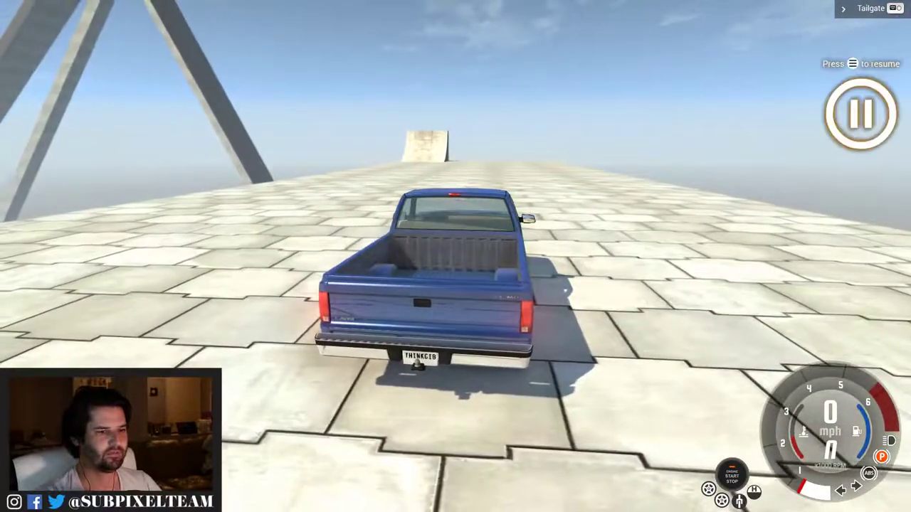
key(j)
key(c)
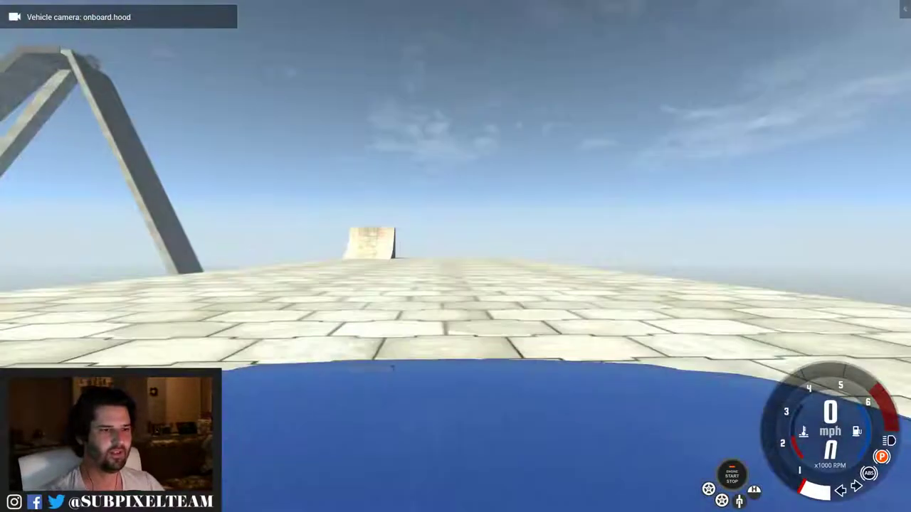
key(c)
key(c)
key(c)
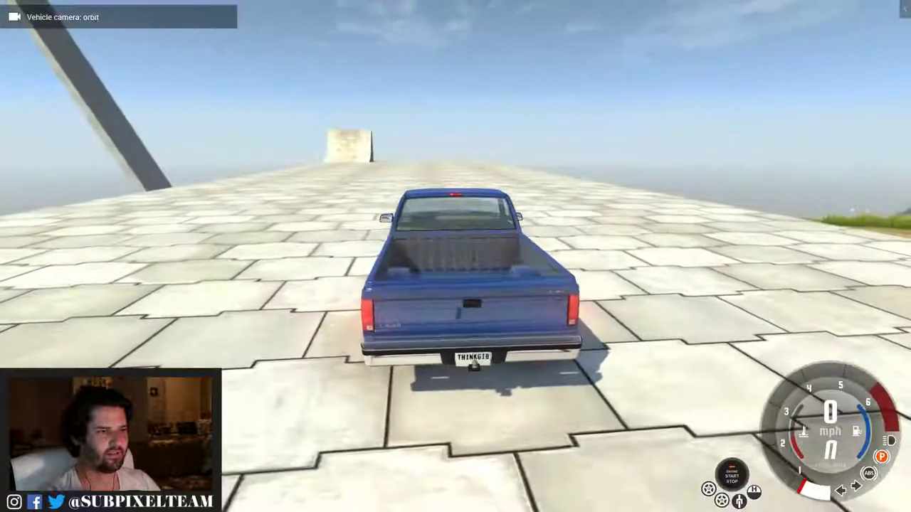
Replace the blue pickup by spawning The Muskette from the vehicle selector
key(Escape)
key(Return)
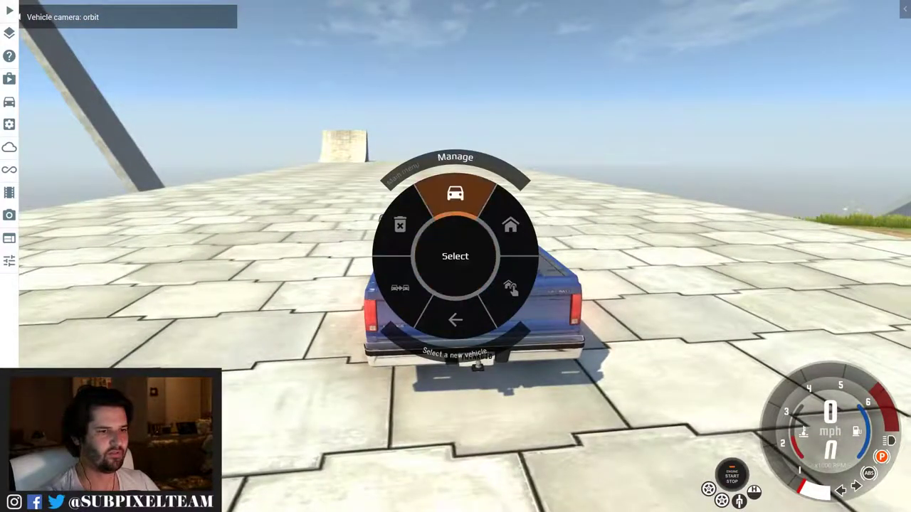
key(Escape)
key(ctrl+e)
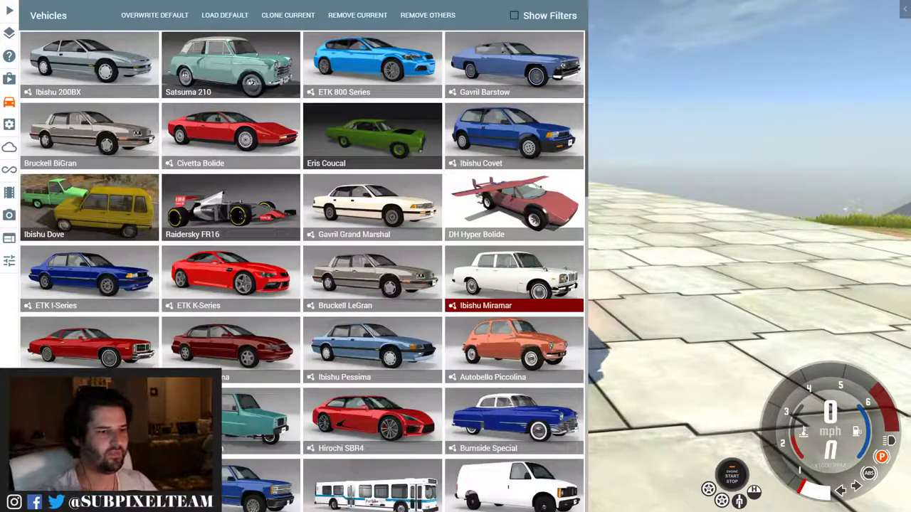
key(Down)
key(Down)
key(Down)
key(Down)
key(Down)
key(Down)
key(Right)
key(Up)
key(Up)
key(Up)
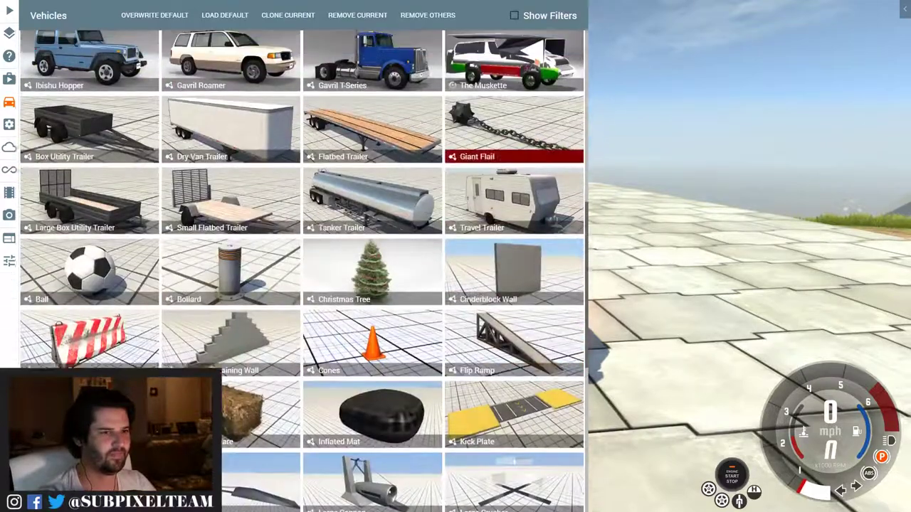
key(Up)
key(Return)
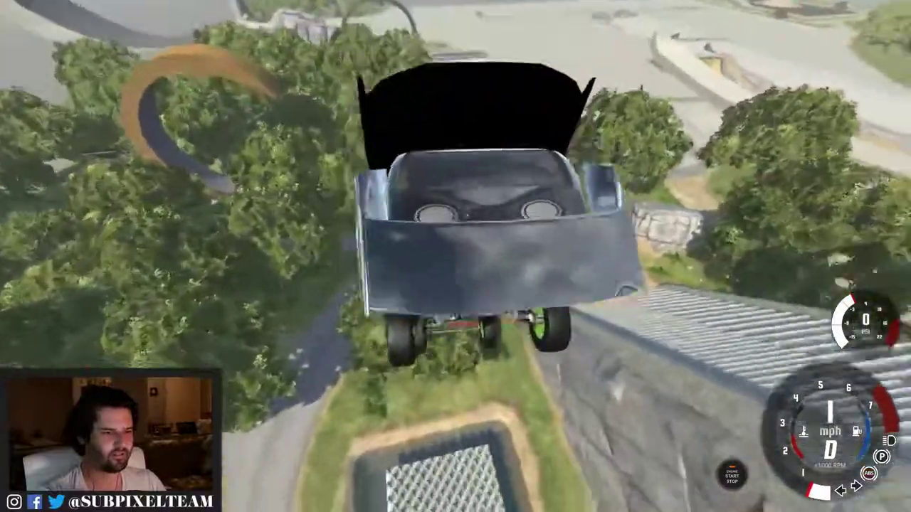
Reset the tumbling Muskette back to its starting spot with R
key(r)
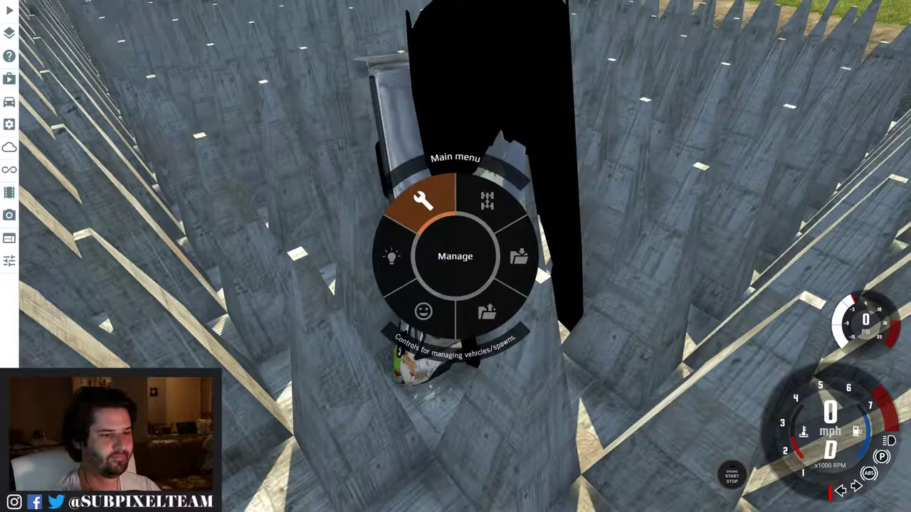
Remove the stuck car and spawn a fresh Muskette from the vehicle selector
key(Return)
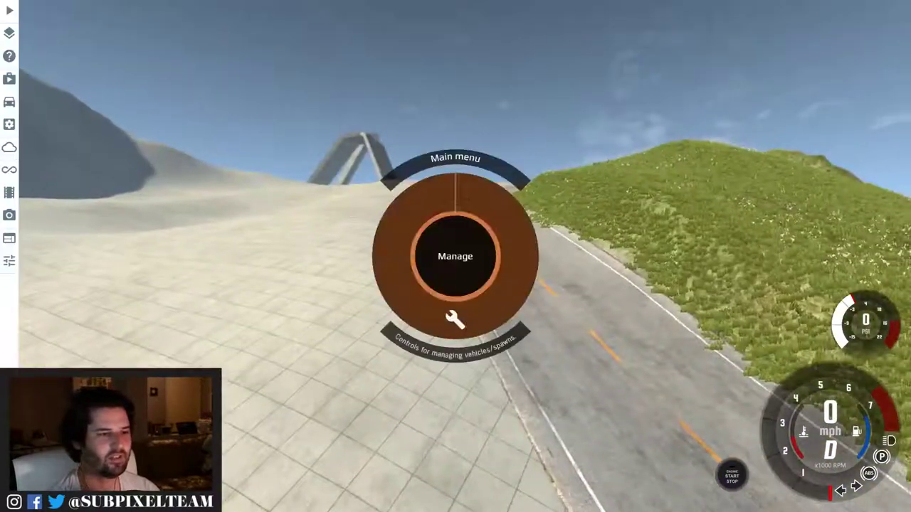
key(Return)
key(Down)
key(Down)
key(Down)
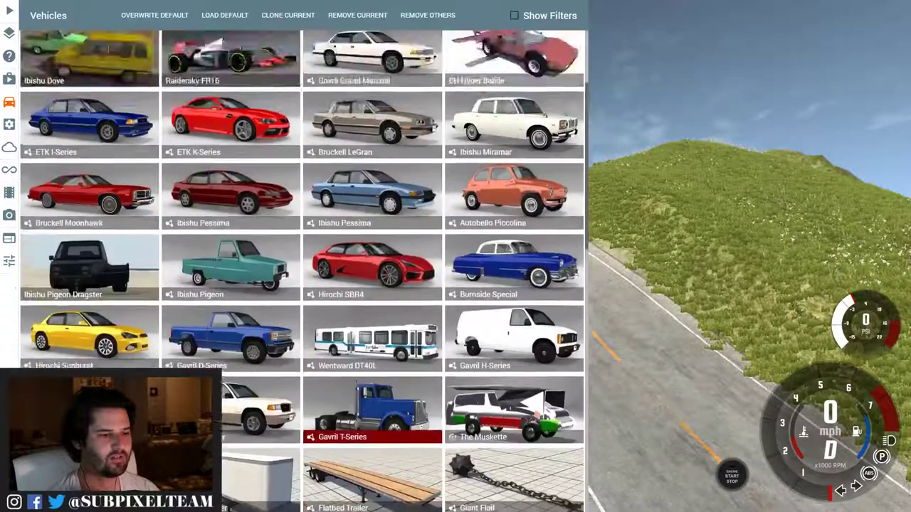
key(Return)
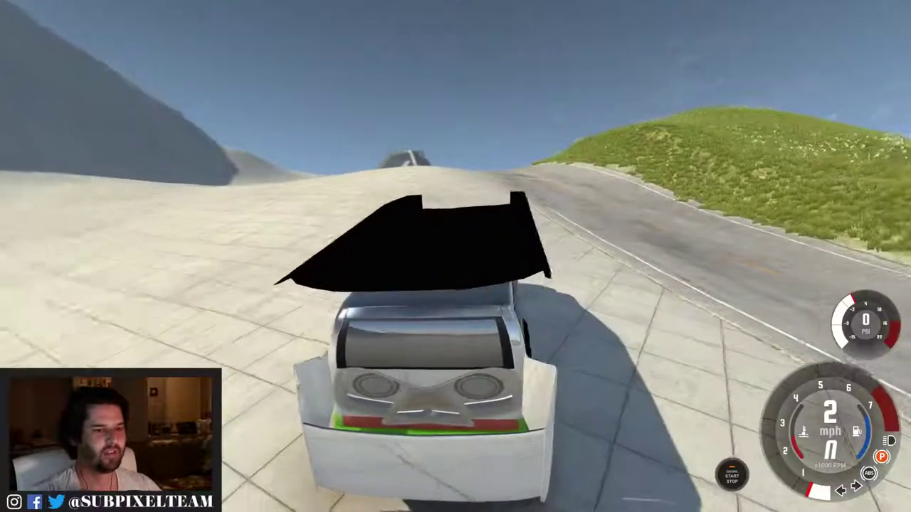
Cycle cameras from hood view back to the orbit view, then pause and leave the game
key(c)
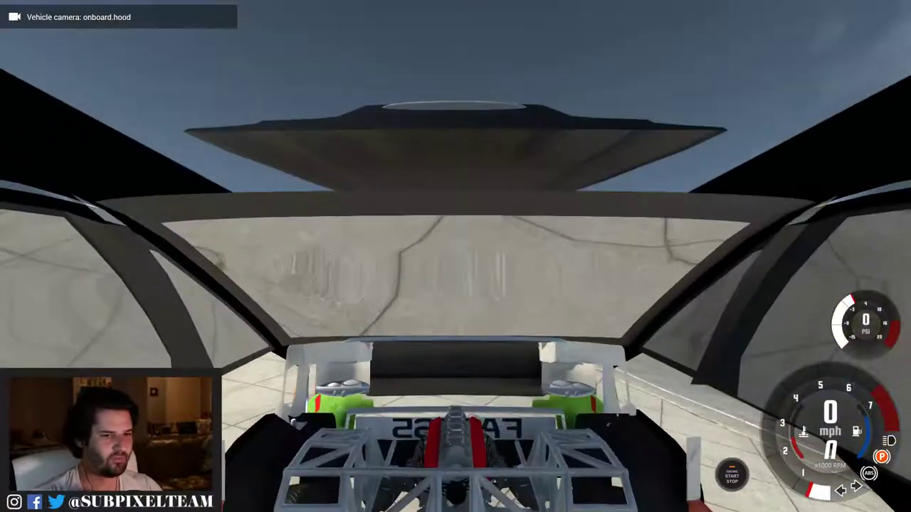
key(c)
key(c)
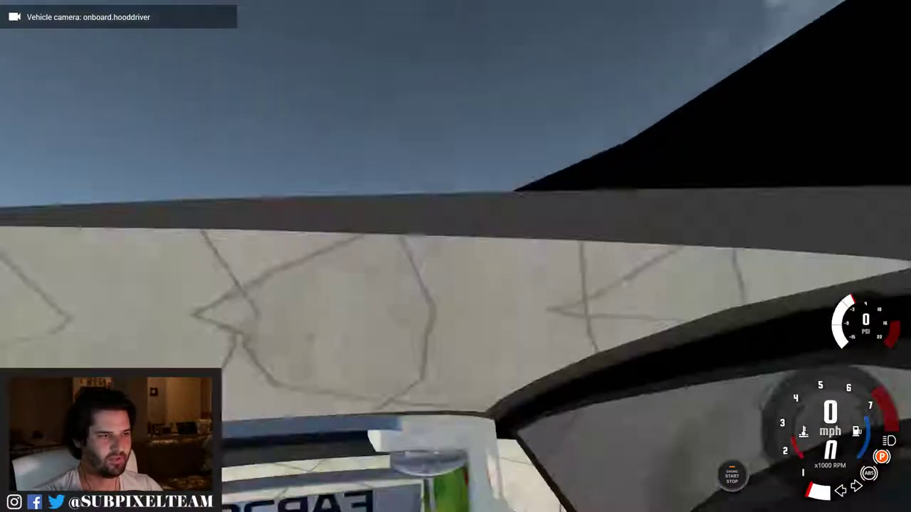
key(c)
key(alt+Tab)
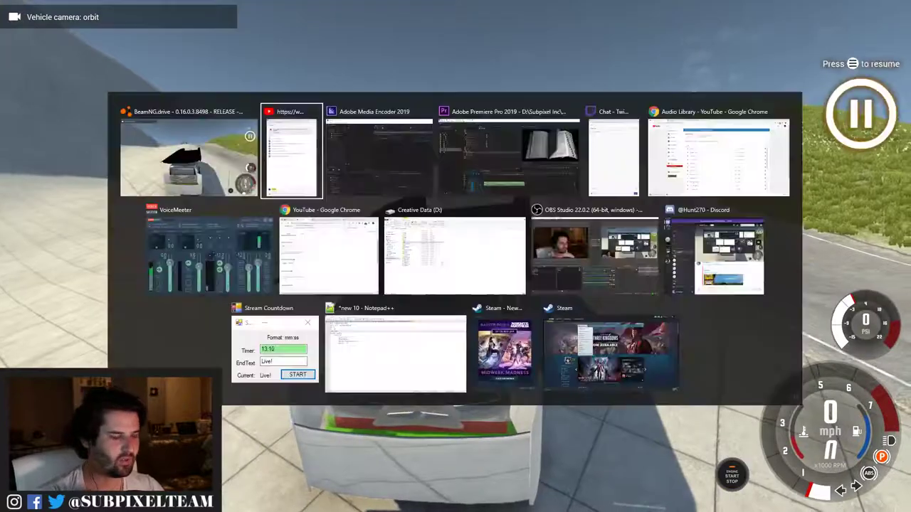
Save the Premiere Pro commercial project, then go through Media Encoder back to the paused game
key(alt+Tab)
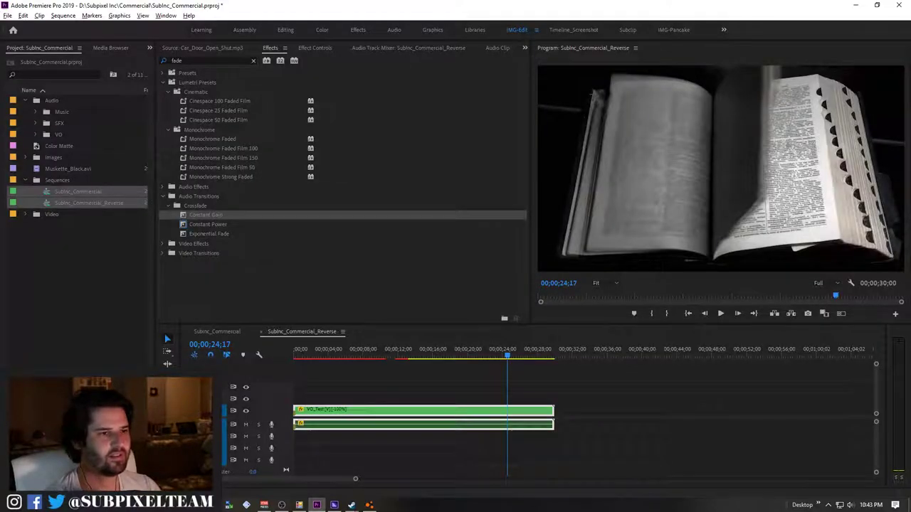
key(ctrl+s)
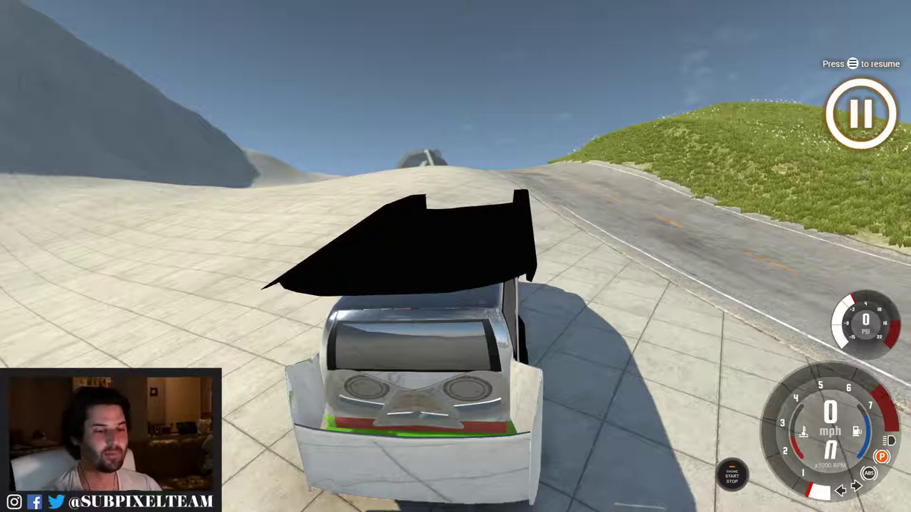
key(alt+Tab)
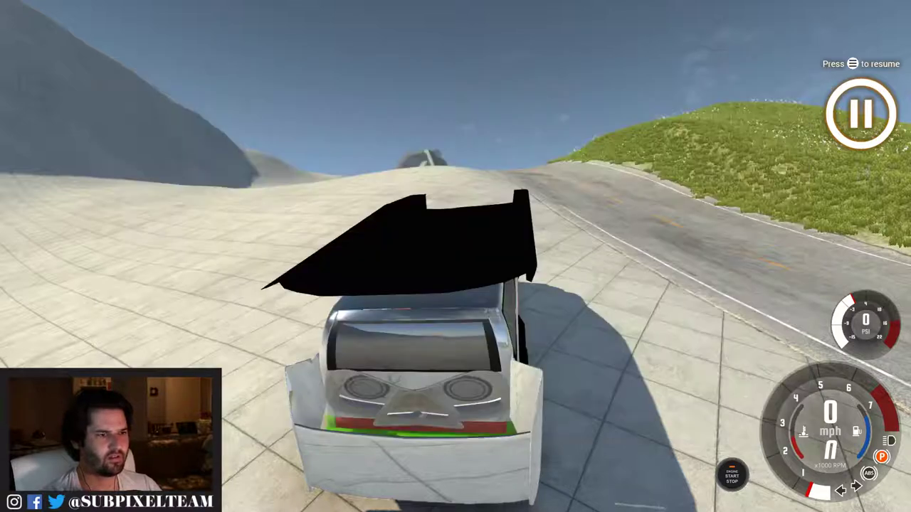
key(alt+Tab)
key(alt+Tab)
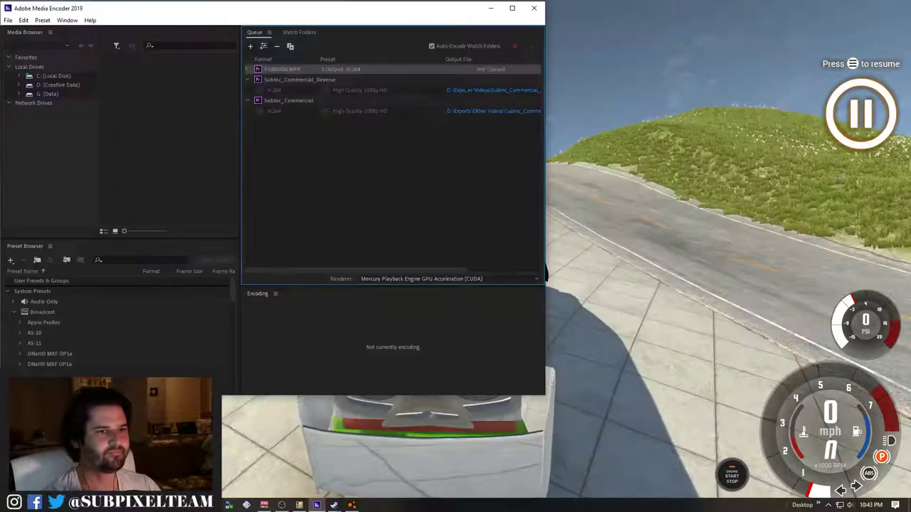
key(alt+Tab)
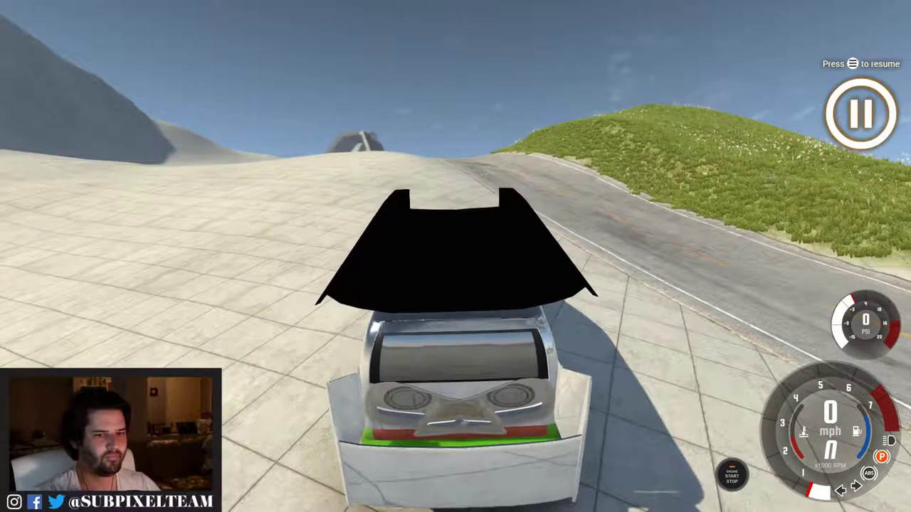
Resume the game and drive the Muskette up the slope, steering right then left along the banked slope
scroll(455, 321, down, 2)
key(j)
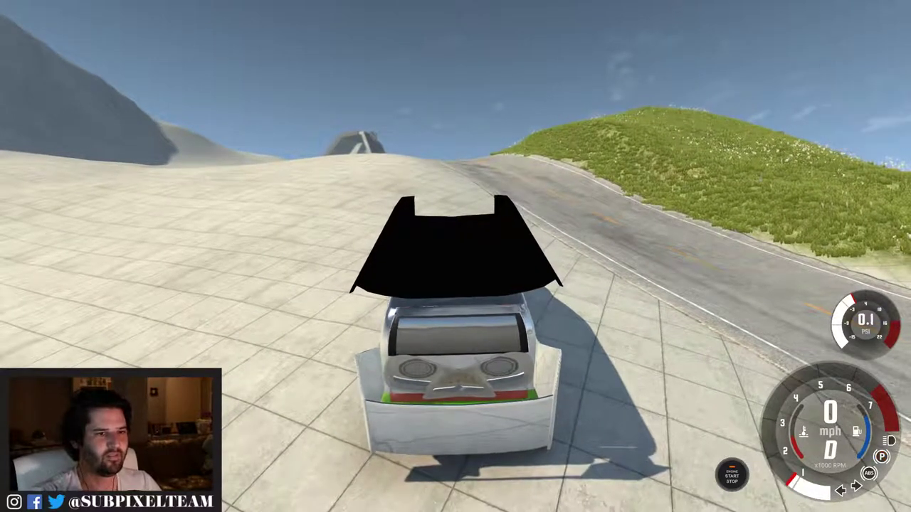
key(Up)
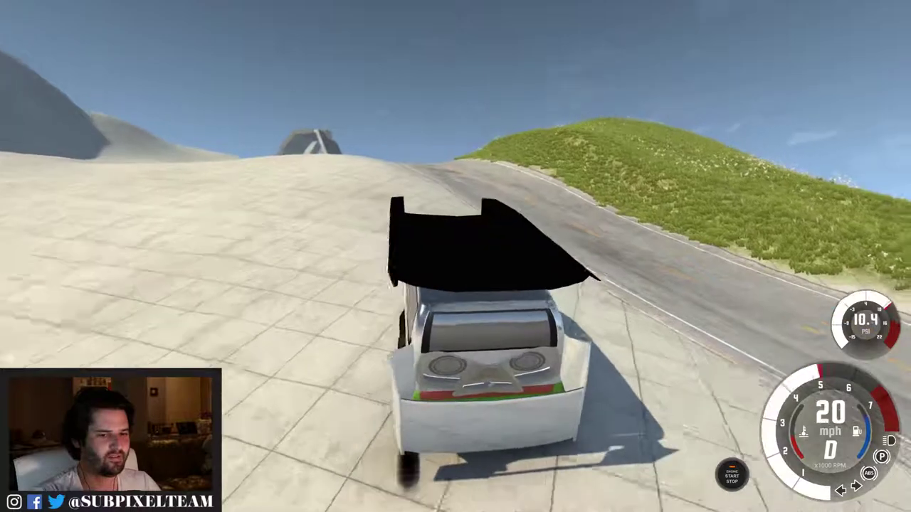
key(Right)
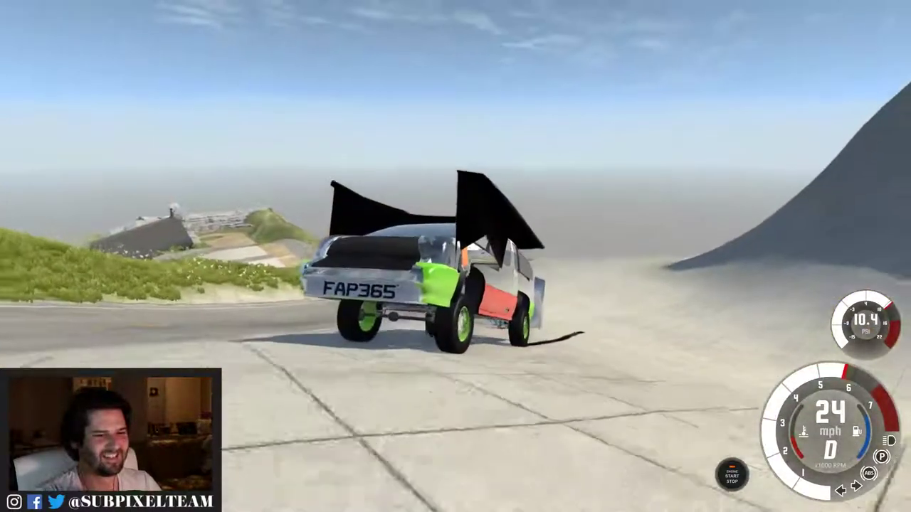
key(Up)
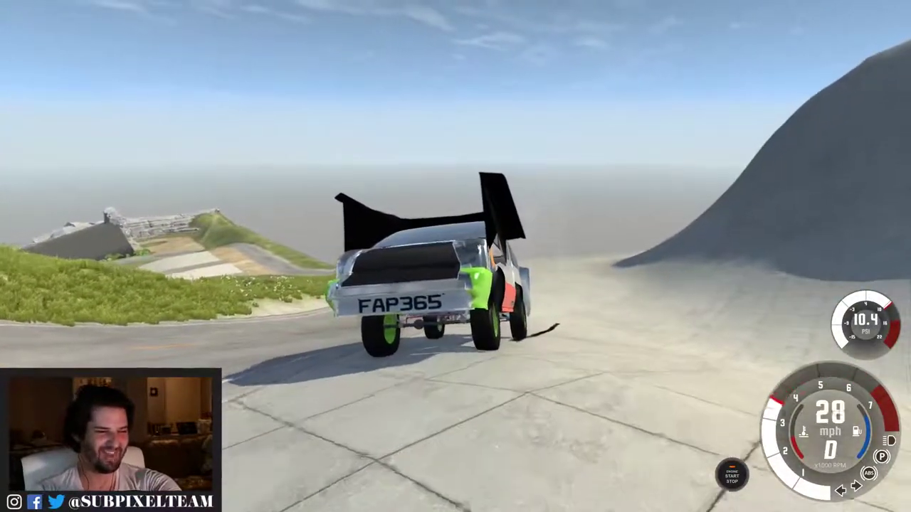
key(Down)
key(Left)
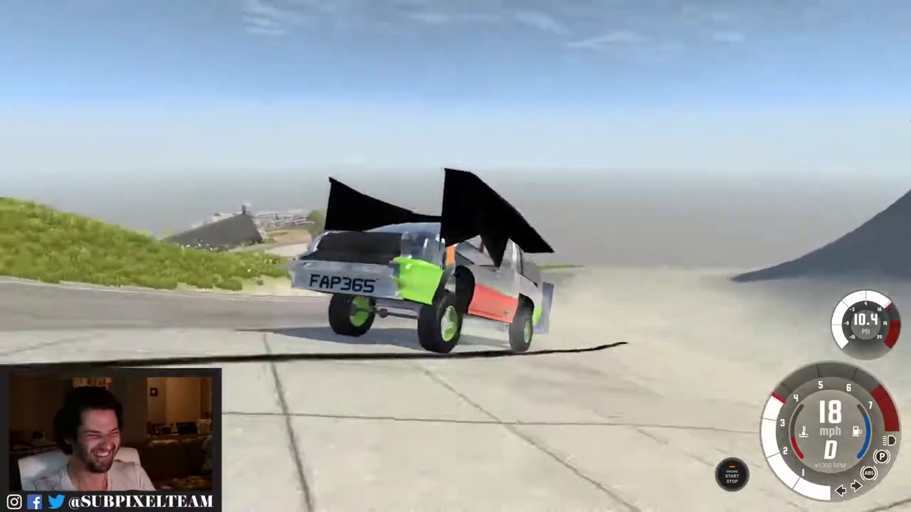
key(Up)
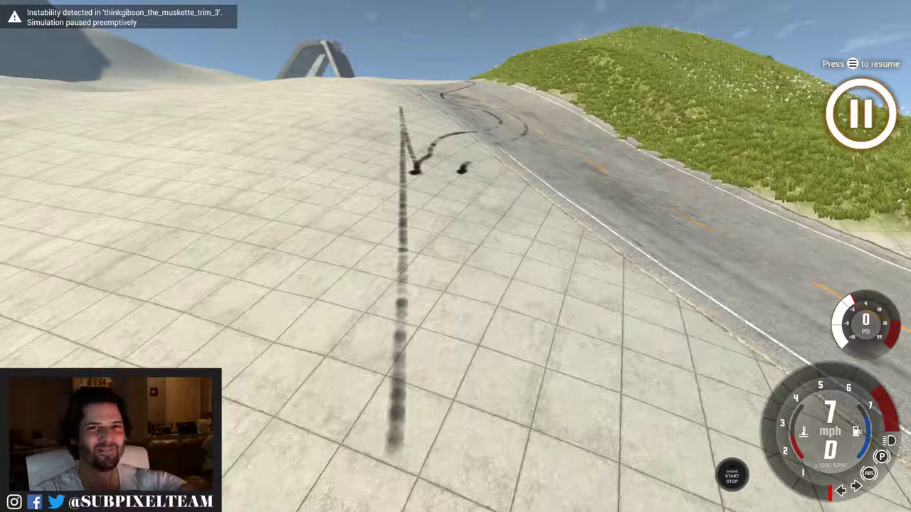
Resume and swing hard left, pause to check the audio mixer, then resume down the road
key(j)
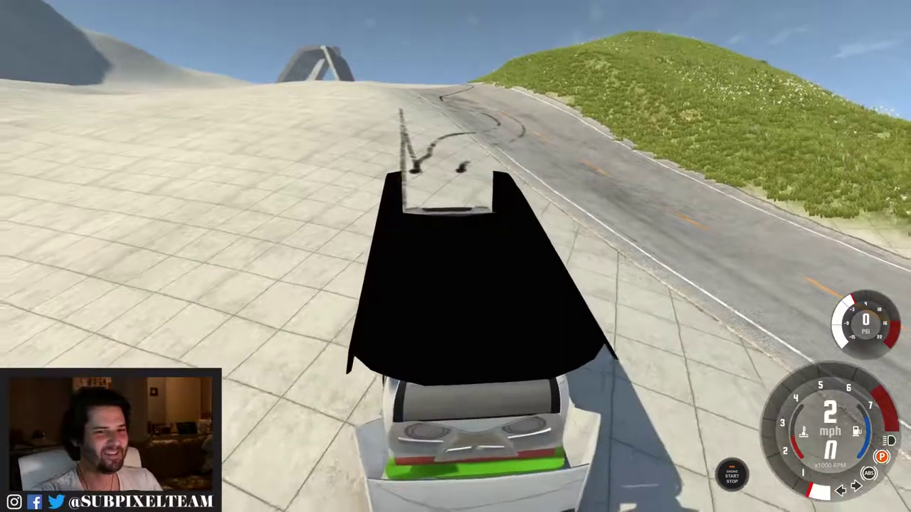
key(Left)
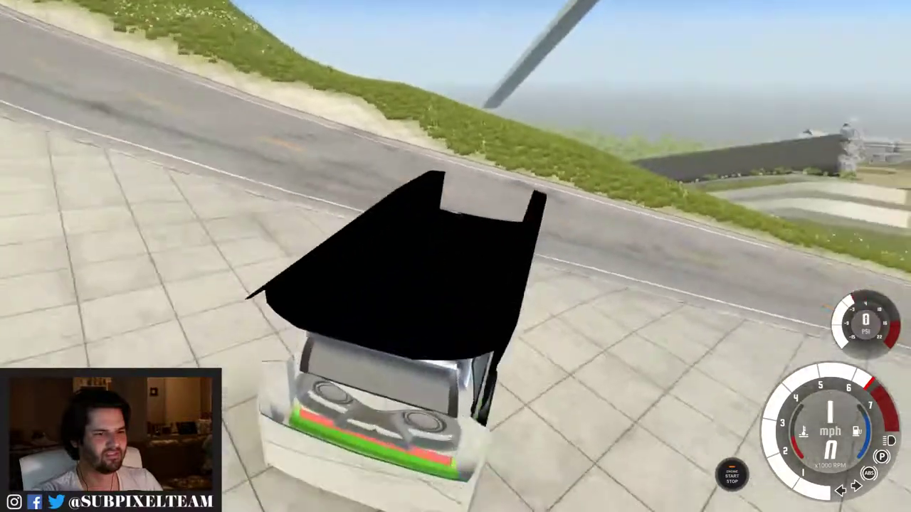
key(j)
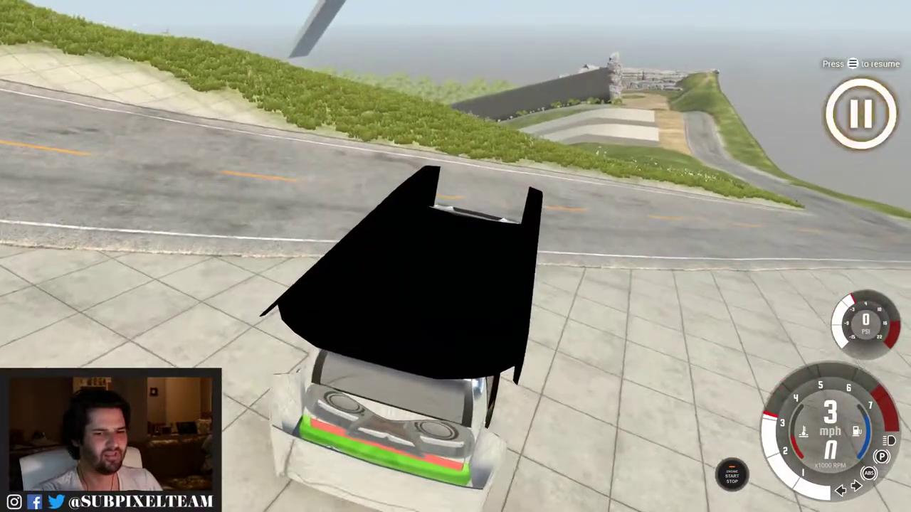
key(alt+Tab)
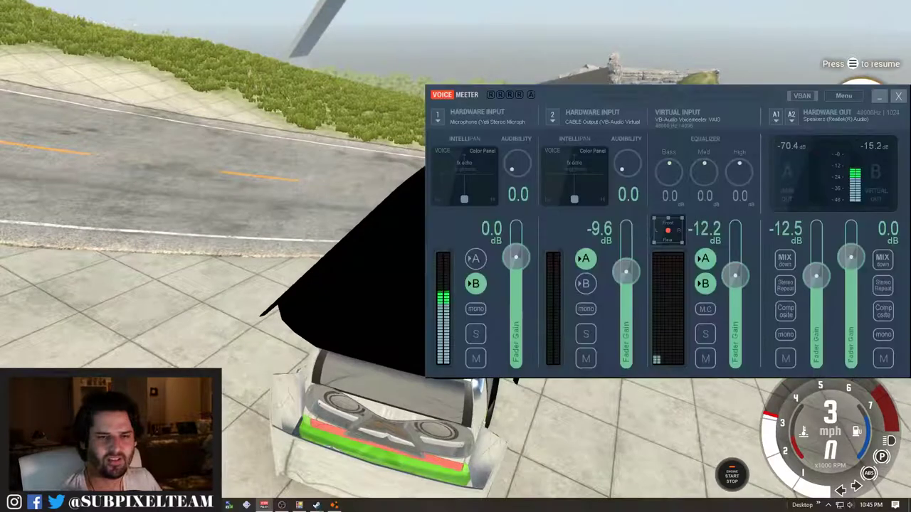
key(alt+Tab)
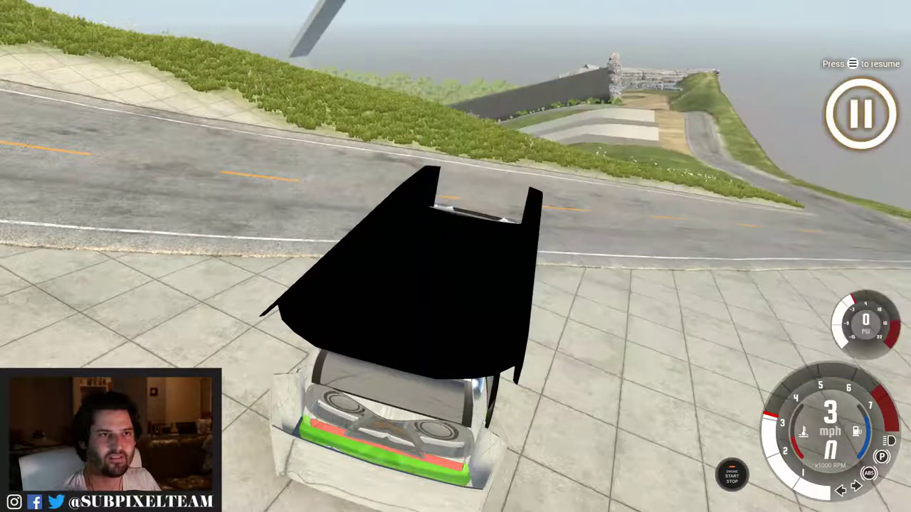
key(j)
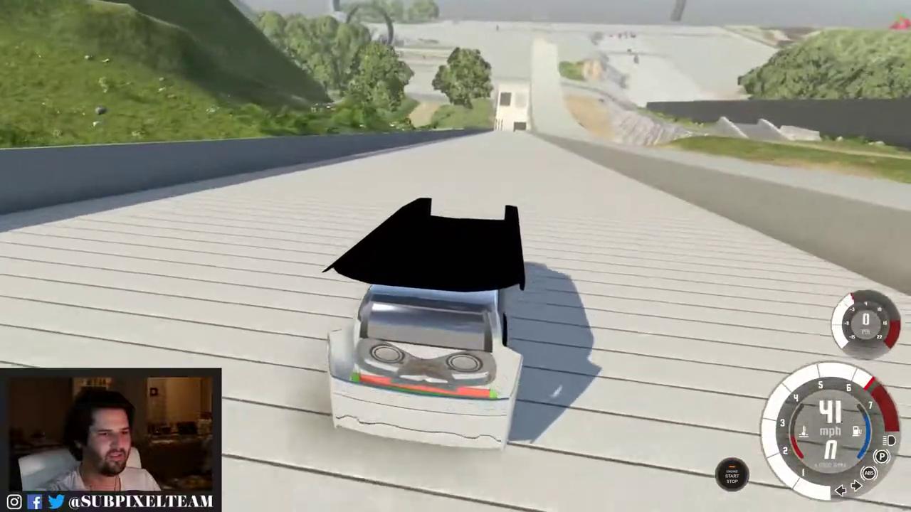
Rewind and recover the flipped Muskette, drive at the wall, reverse away, then bring up the audio mixer
key(r)
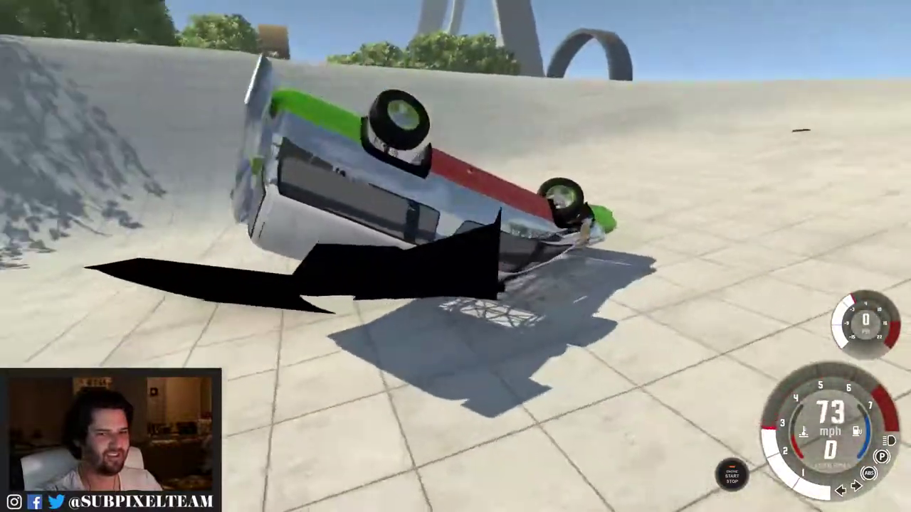
key(Insert)
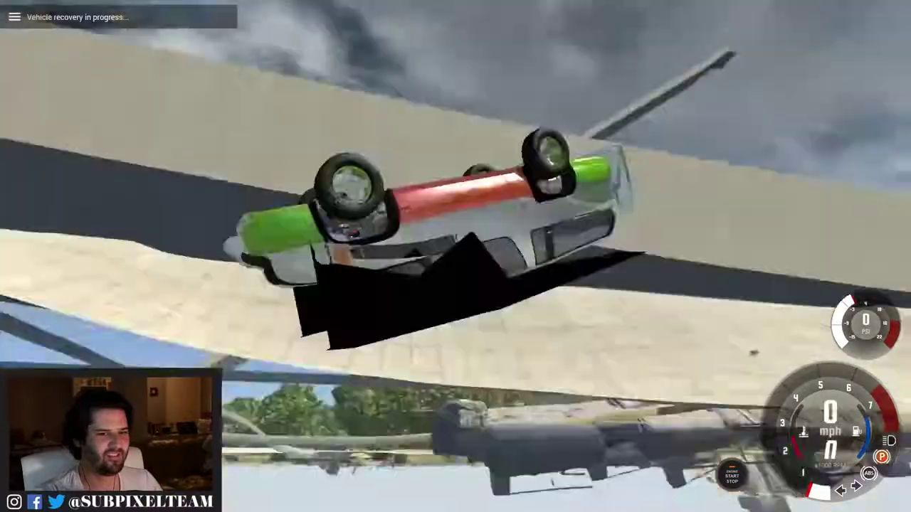
key(Up)
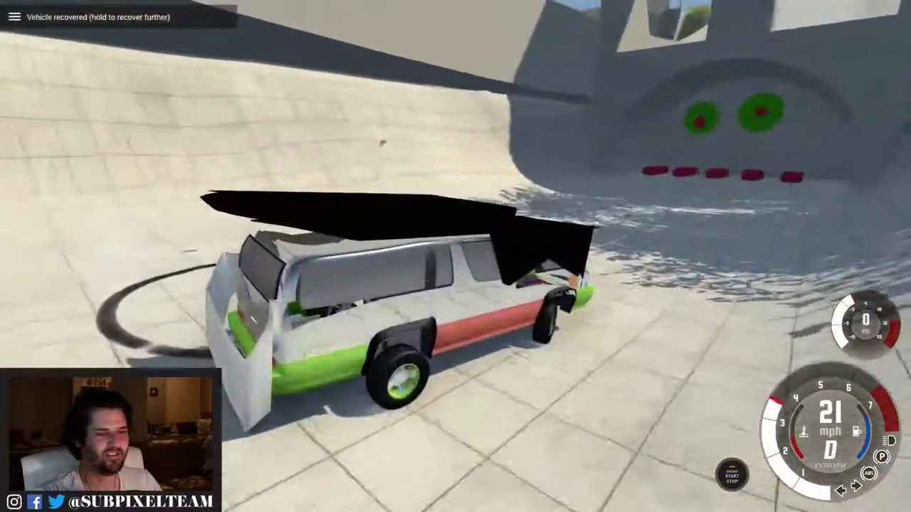
key(Up)
key(Up)
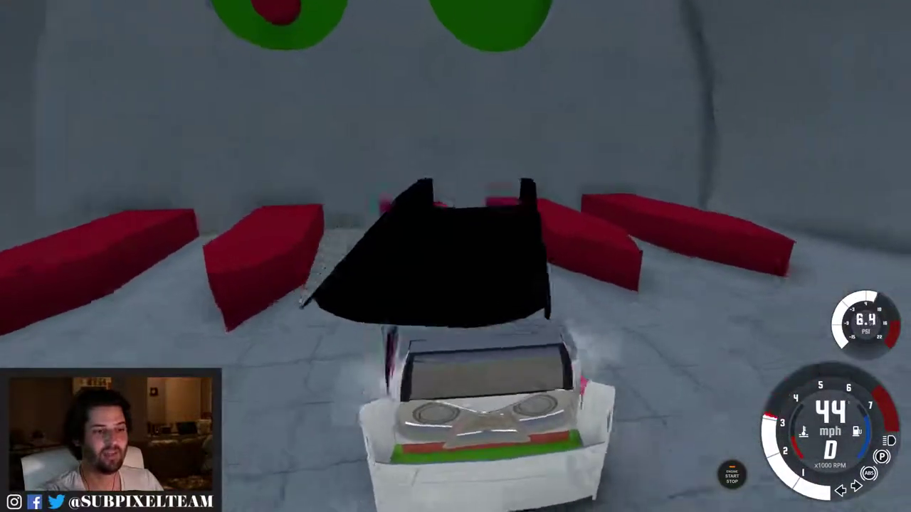
key(Down)
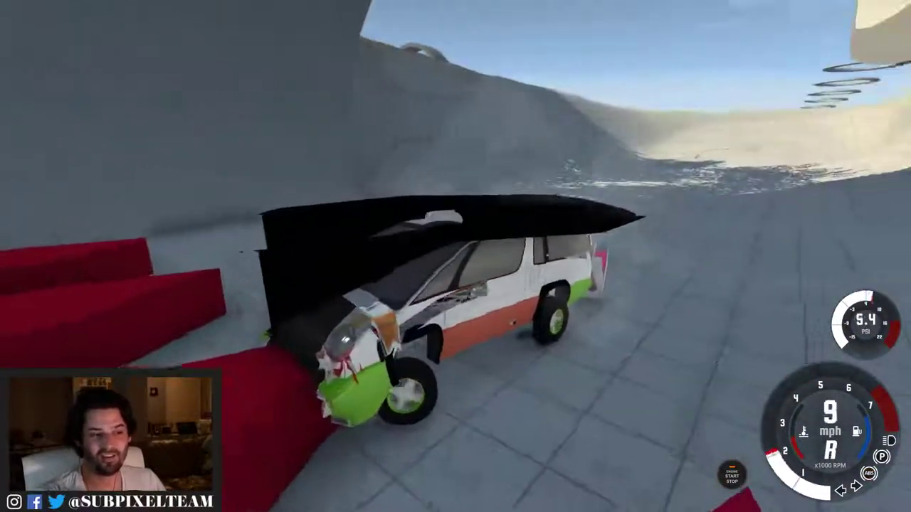
key(Right)
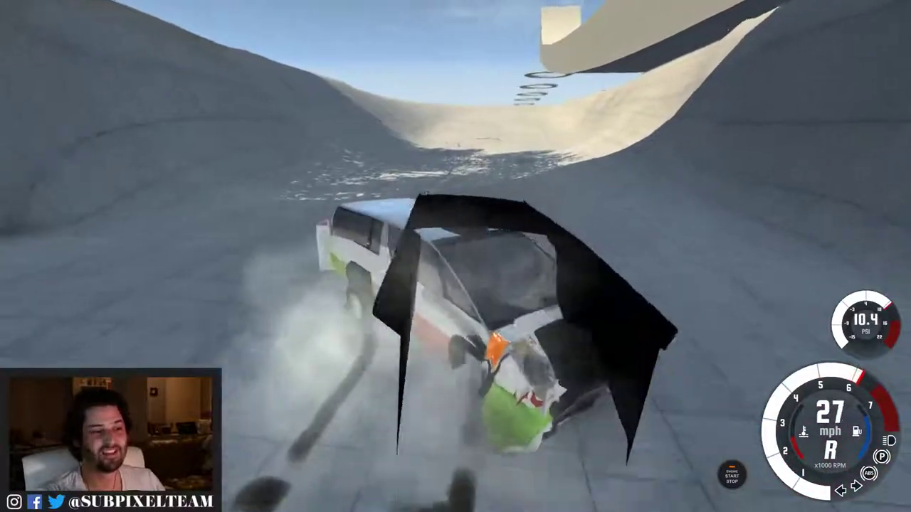
key(Up)
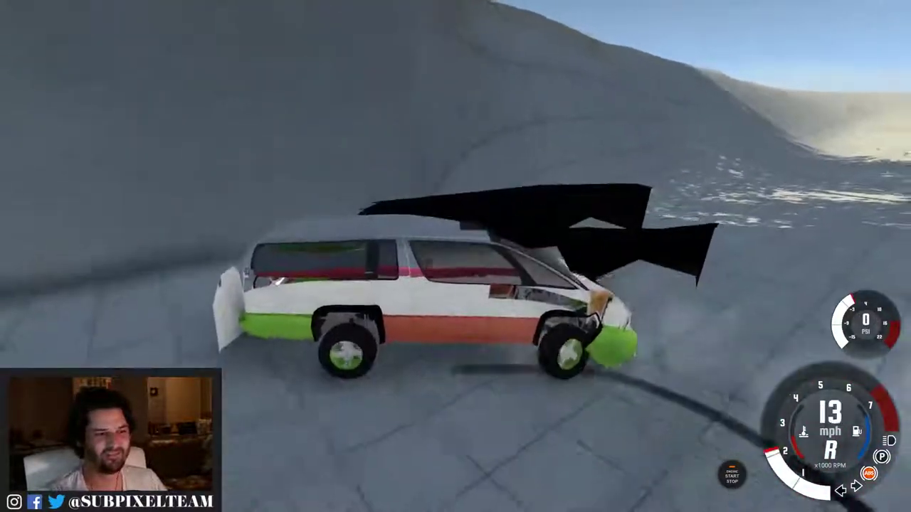
key(alt+Tab)
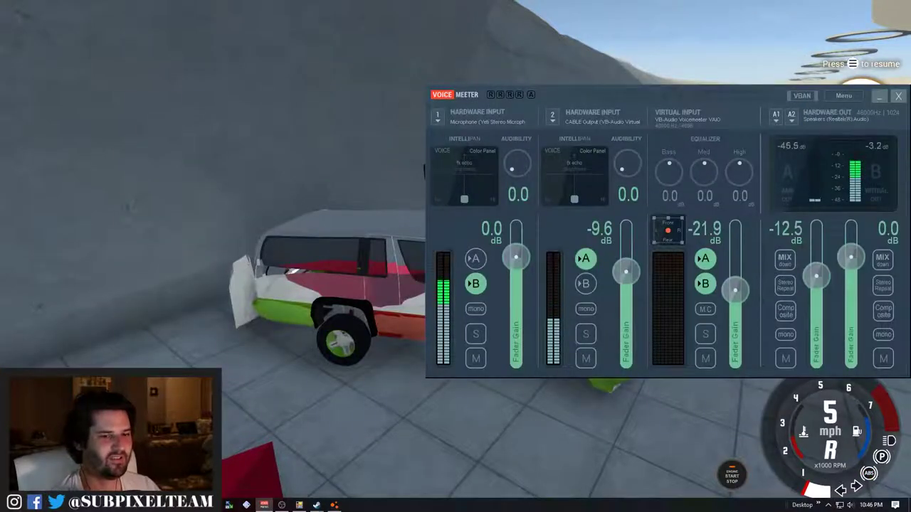
Back in the game, drive across the bowl onto flat ground and turn left over the sand ramp
key(alt+Tab)
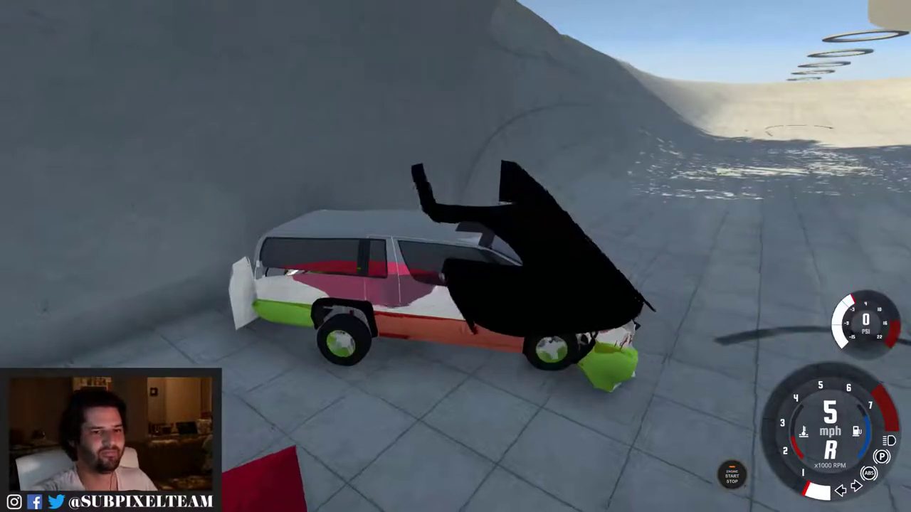
key(Up)
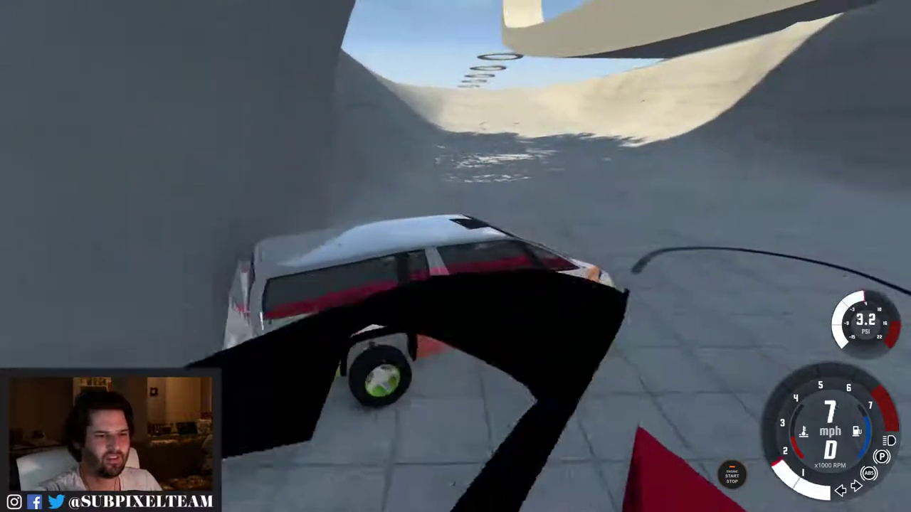
key(Up)
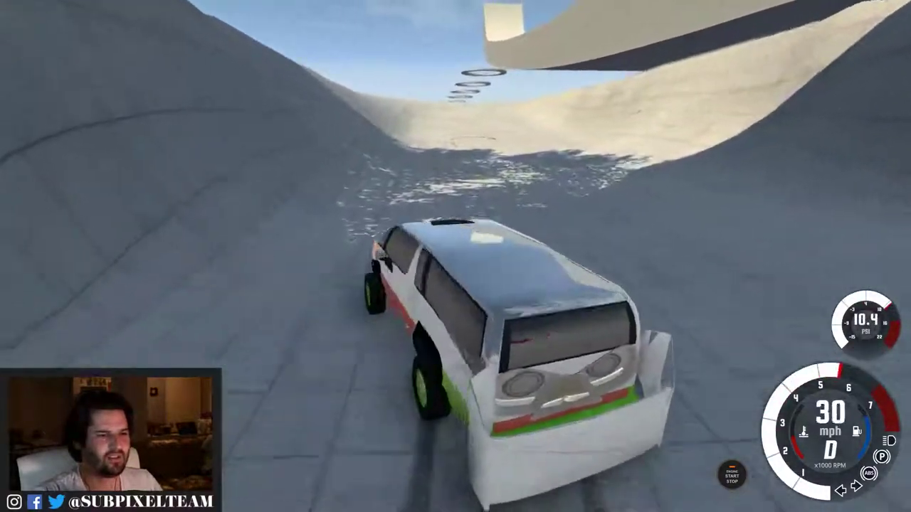
key(Up)
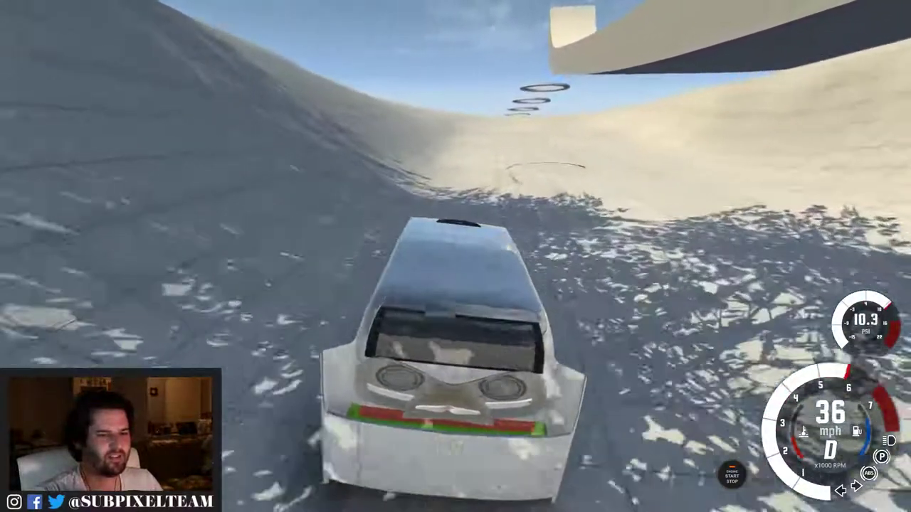
key(Up)
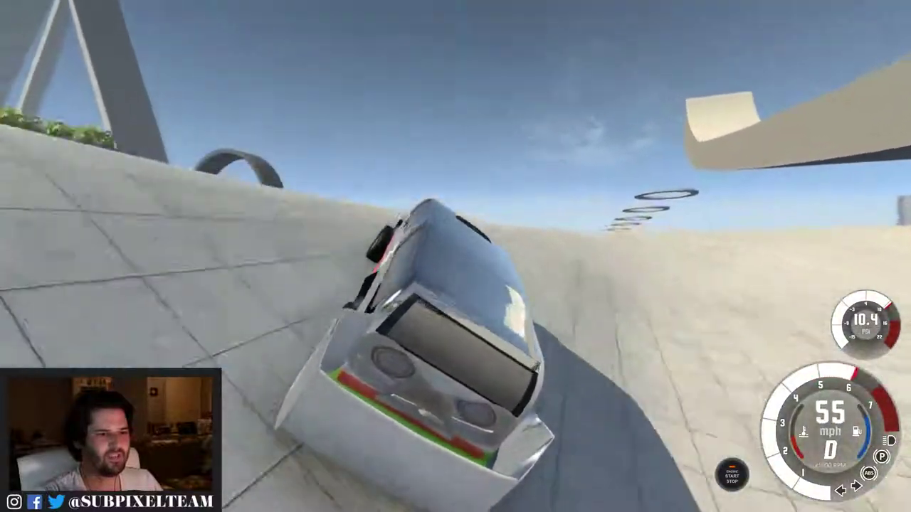
key(Up)
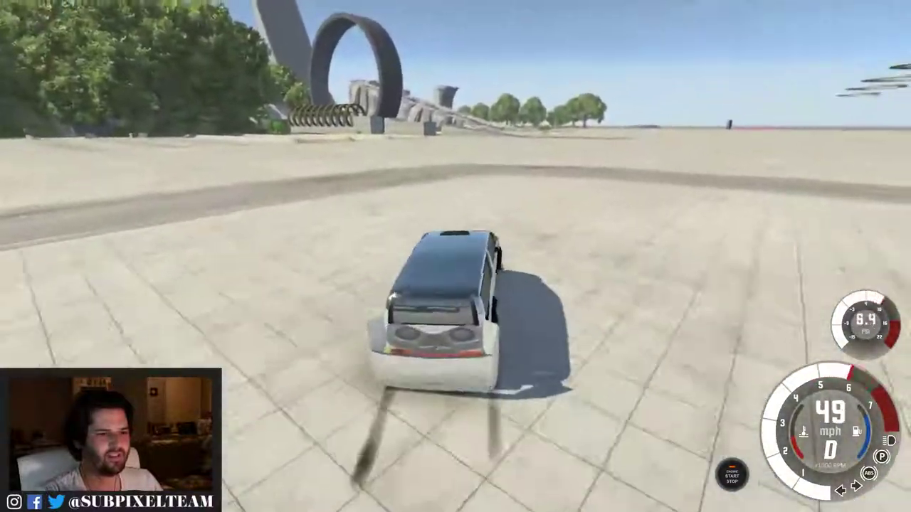
key(Up)
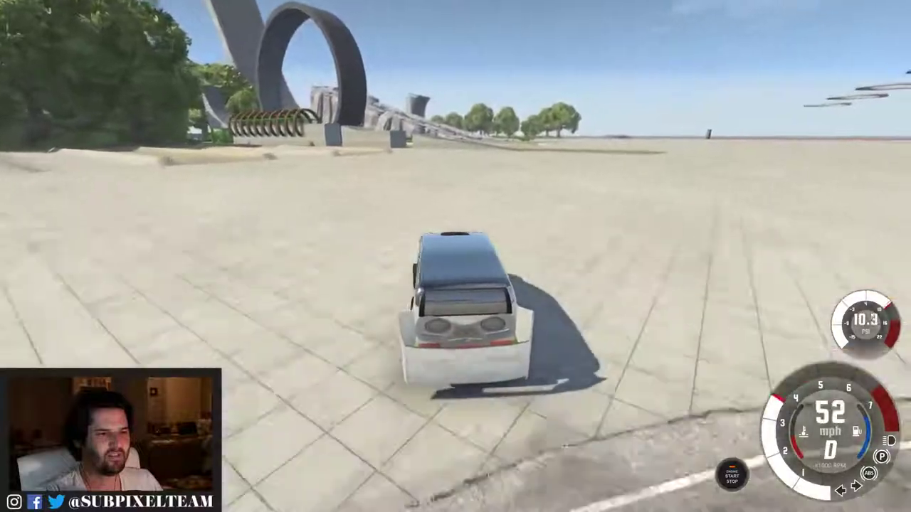
key(Up)
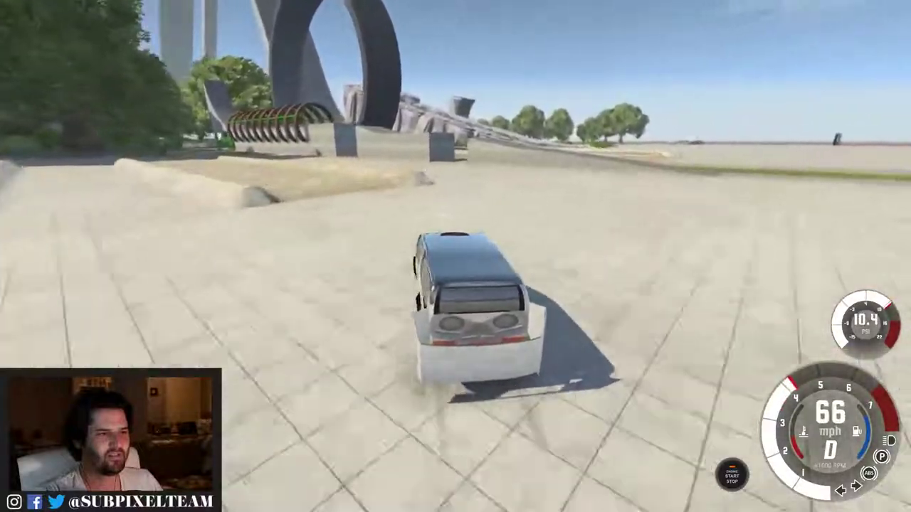
key(Up)
key(Left)
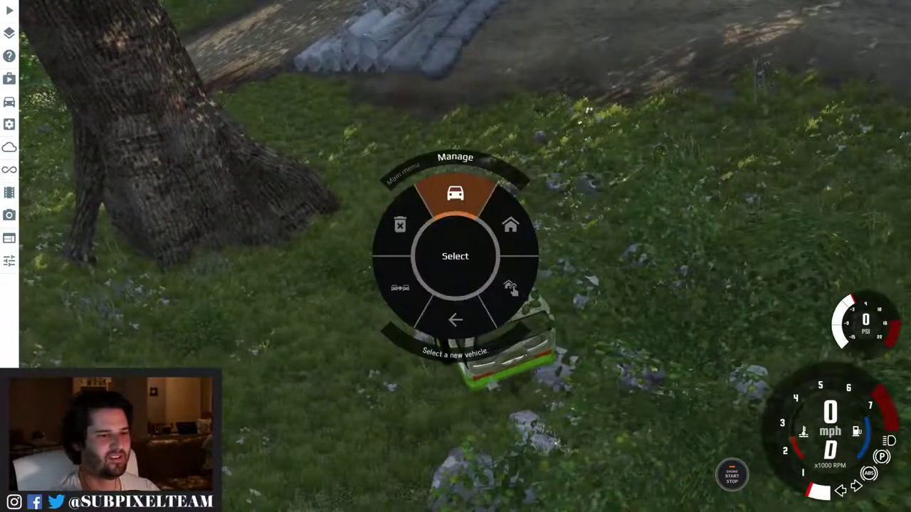
Open the vehicle list and close it again without spawning anything
key(Return)
key(Escape)
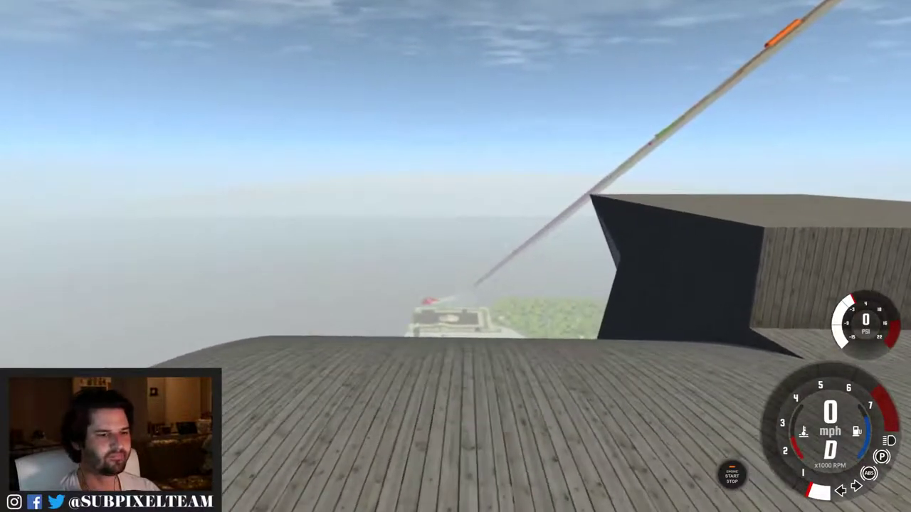
Respawn the Muskette by picking it from the Vehicles list in the main radial menu
key(Escape)
key(Return)
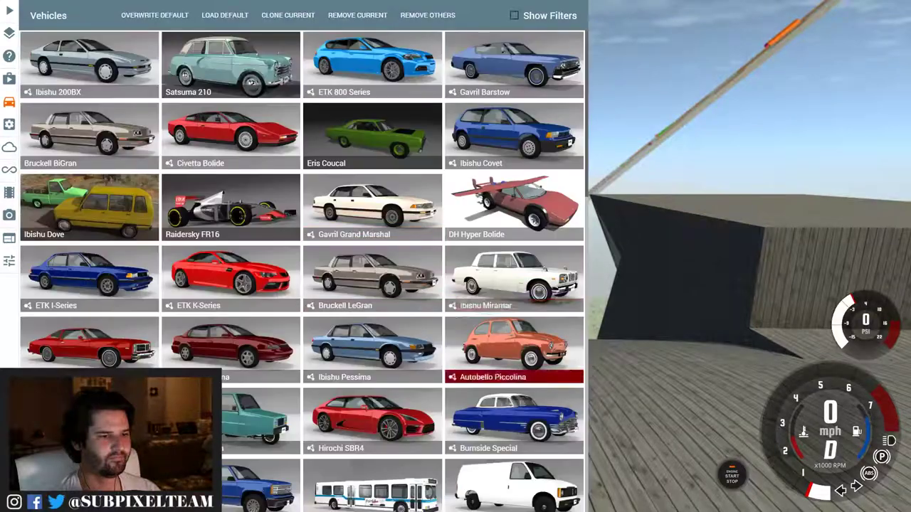
key(Return)
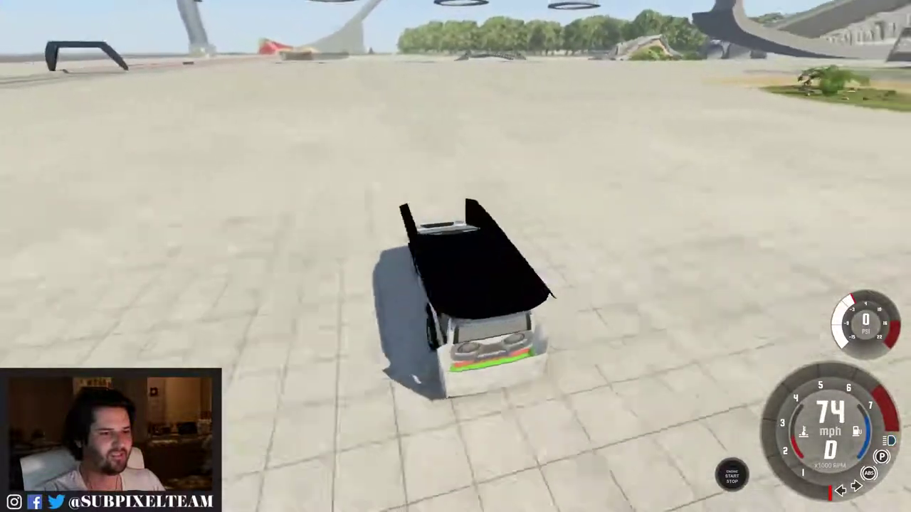
Reset the Muskette to its wooden-deck starting spot twice with R
key(r)
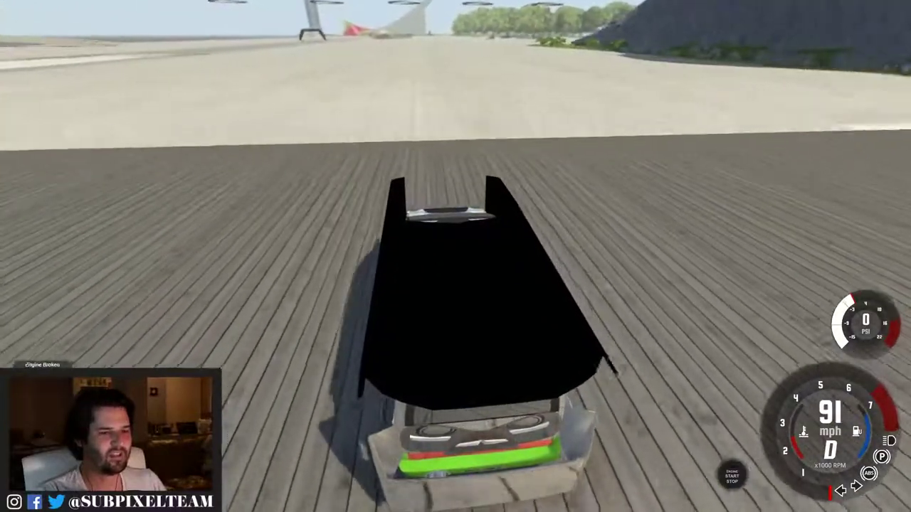
key(r)
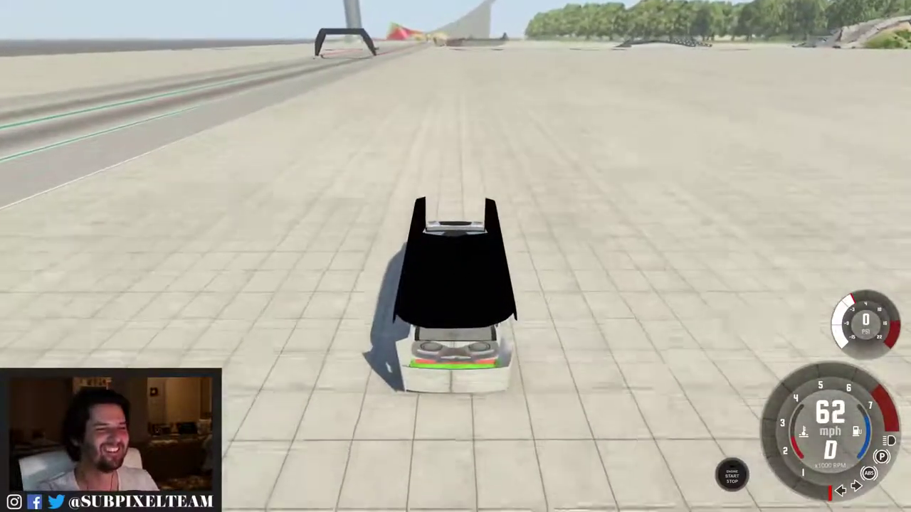
Reset the Muskette onto the wooden deck and drive it off onto the concrete
key(Home)
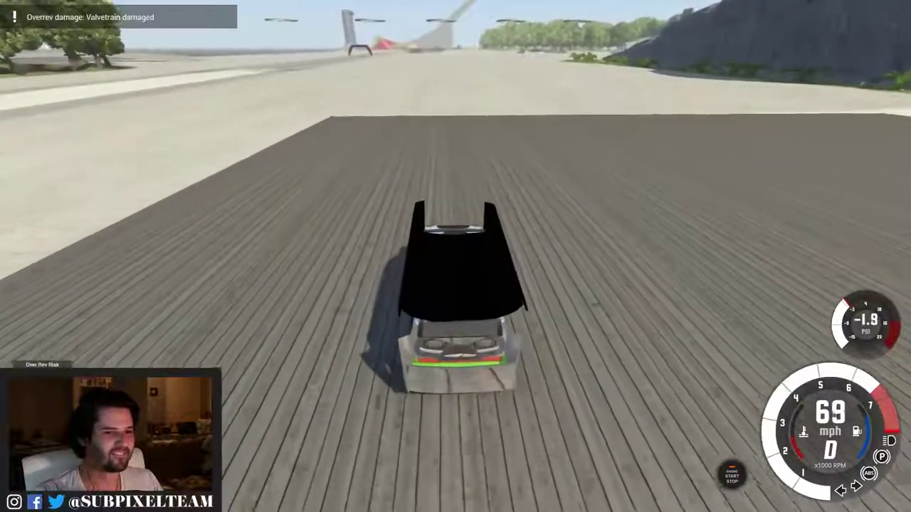
key(Up)
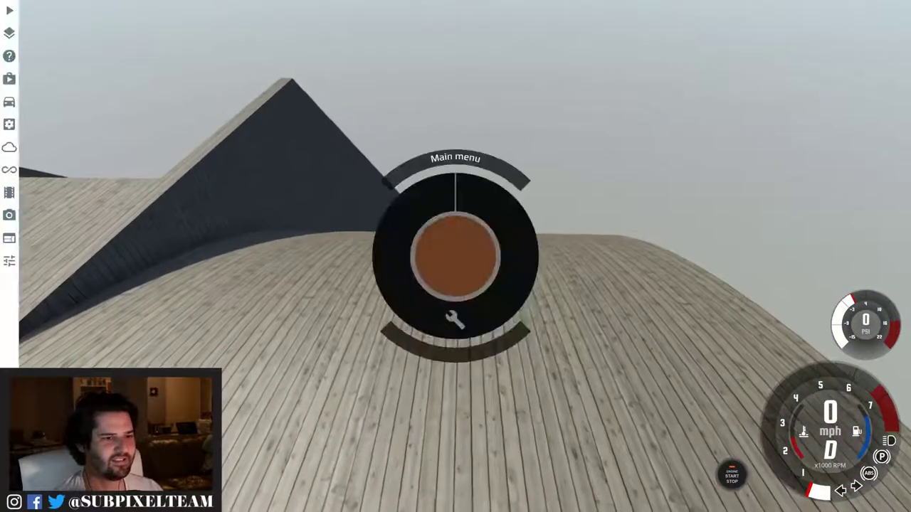
Spawn The Muskette from the Vehicles selection grid
key(Return)
scroll(305, 270, down, 4)
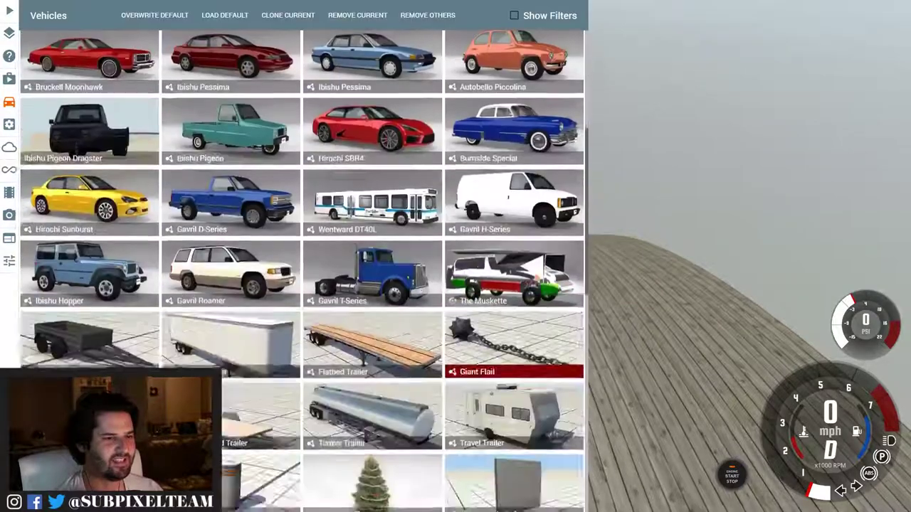
scroll(305, 270, down, 2)
key(Return)
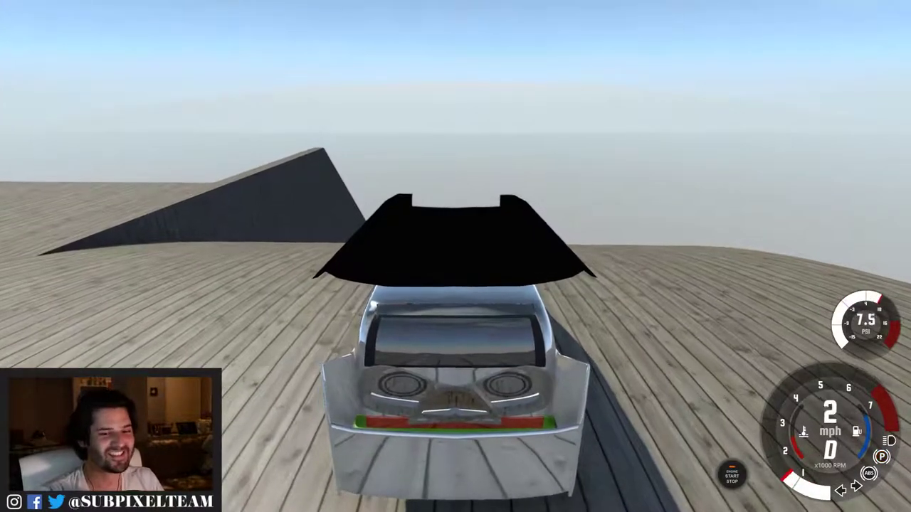
Accelerate the Muskette up the long wooden ramp
key(Up)
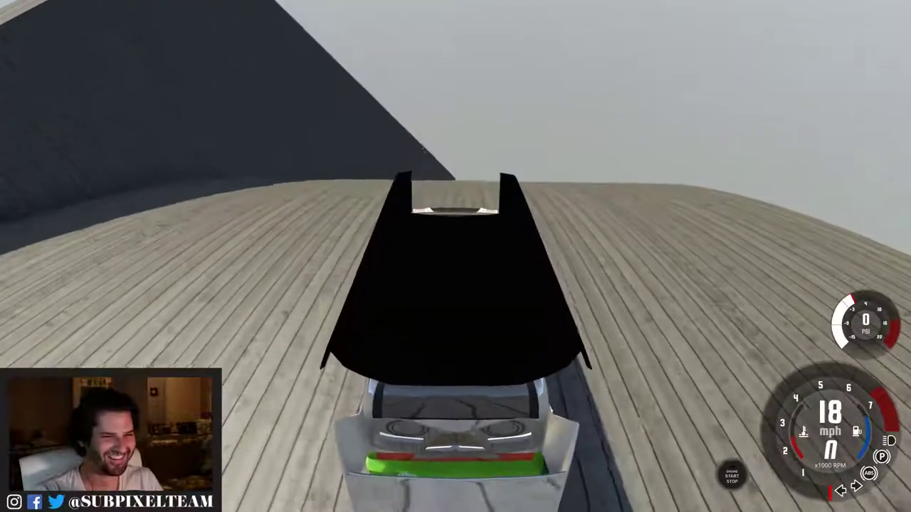
key(Up)
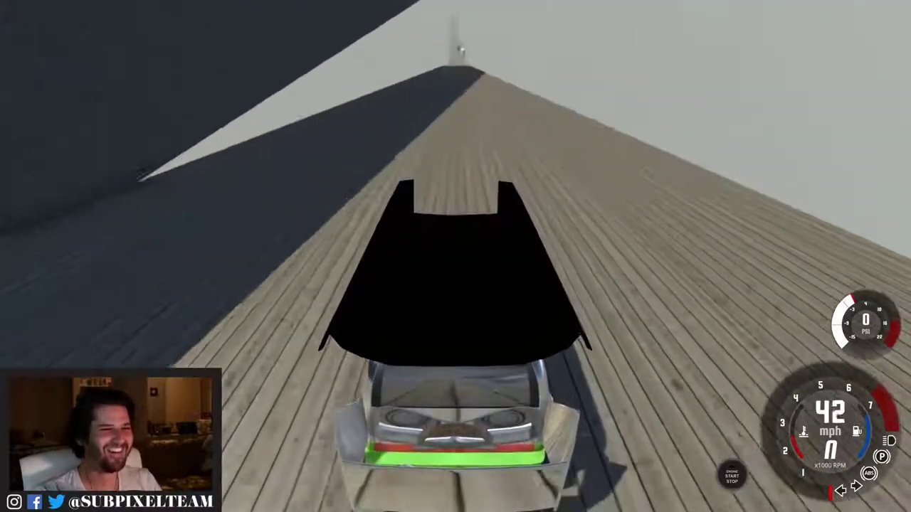
key(Up)
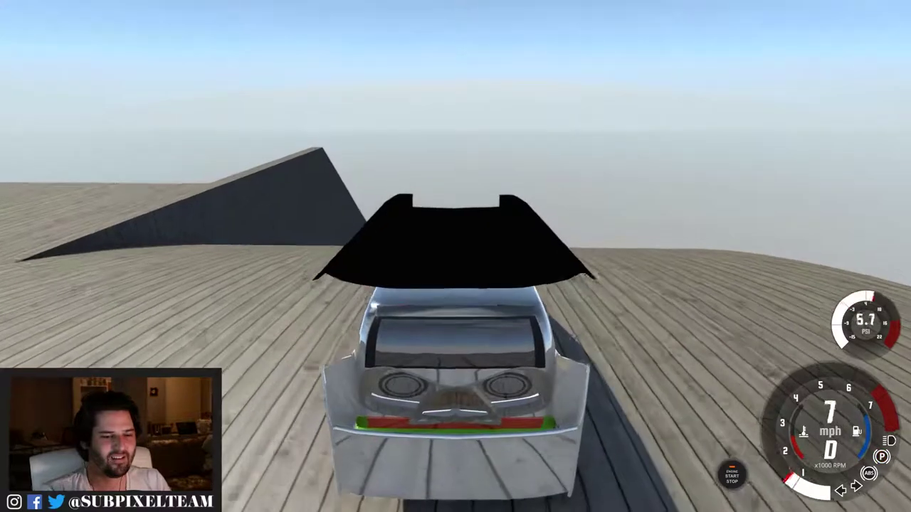
Recover the car onto the wooden dome and accelerate down the ramp to 52 mph
key(r)
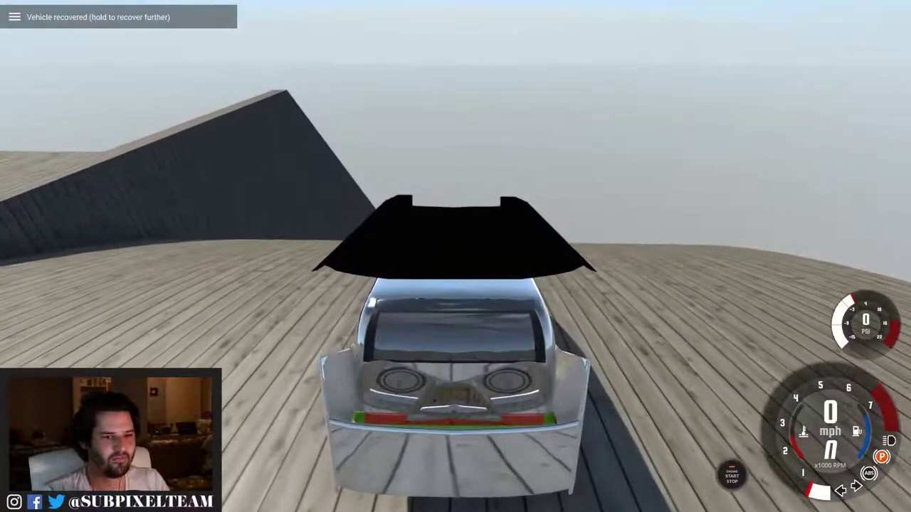
key(Up)
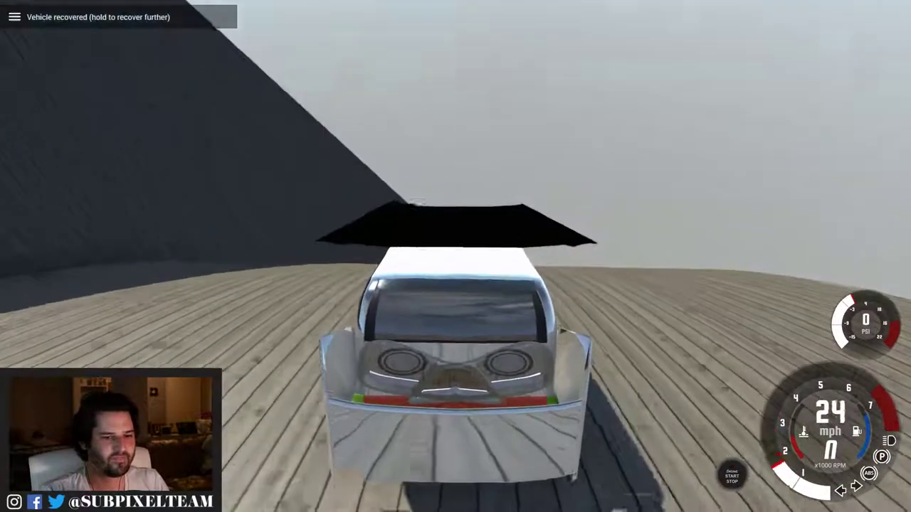
key(Up)
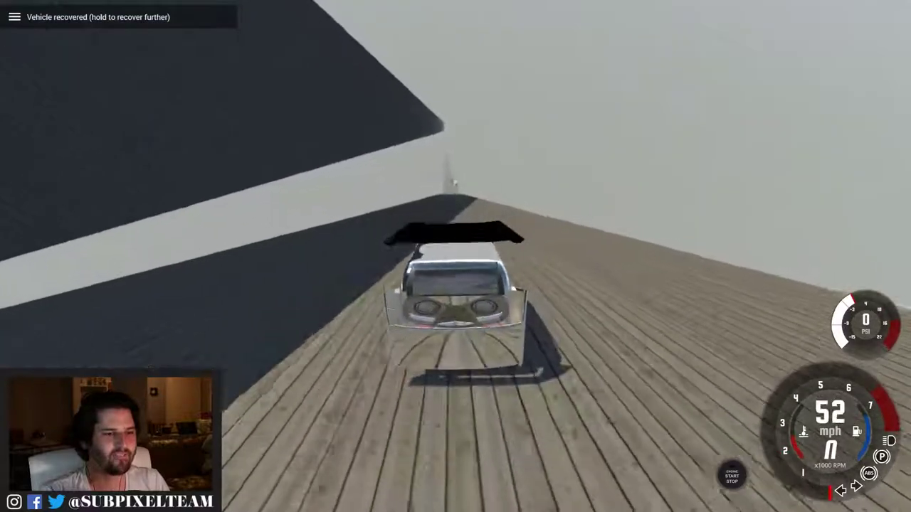
Hold the throttle until the Muskette crashes into a concrete wall and stops, wrecked
key(Up)
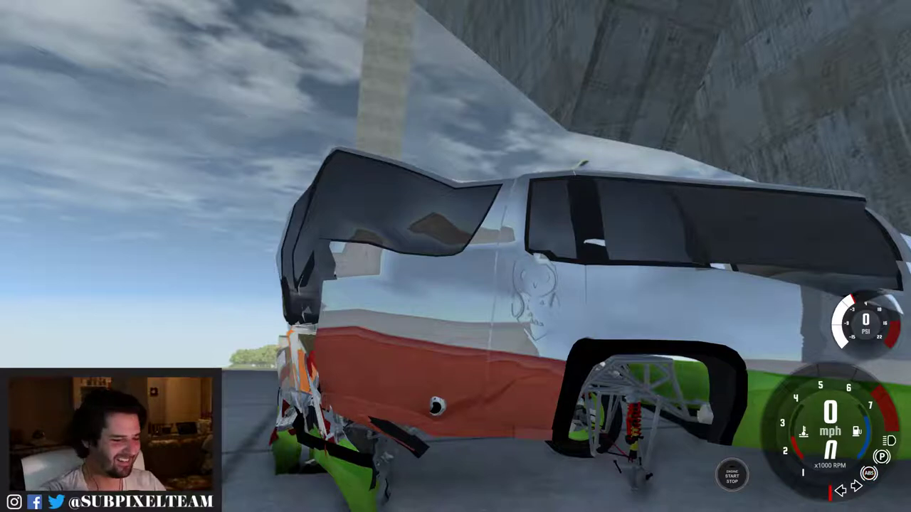
Remove the wrecked Muskette via Manage > Remove current vehicle
key(Escape)
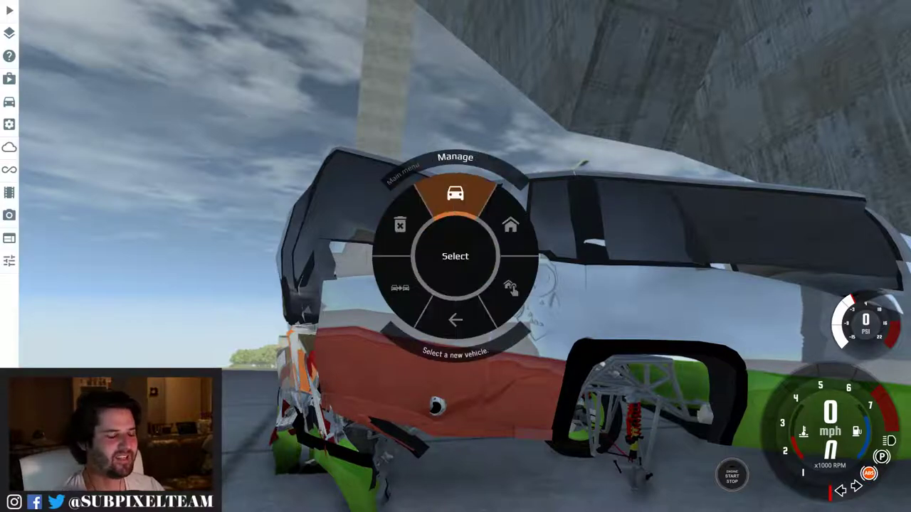
key(Return)
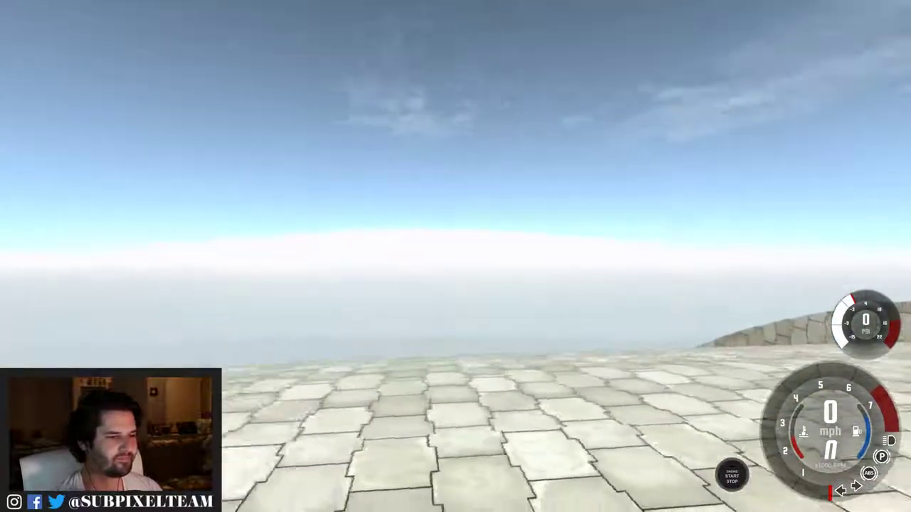
Spawn a fresh Muskette atop the tiled ramp and drive it off in D at 21 mph
key(Escape)
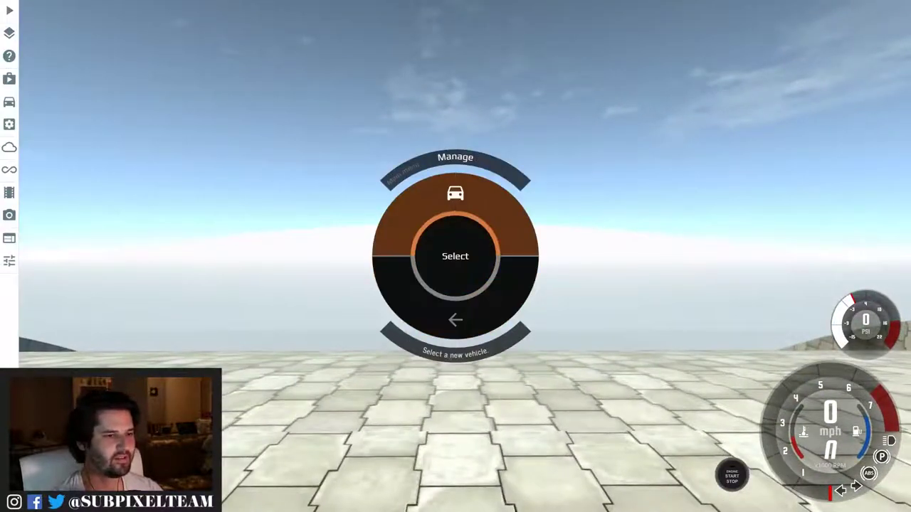
key(Return)
key(Down)
key(Down)
key(Down)
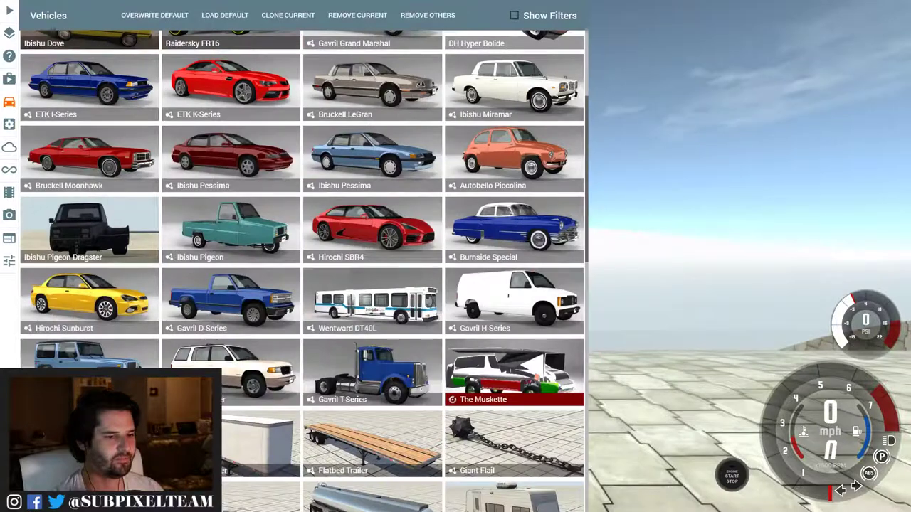
key(Return)
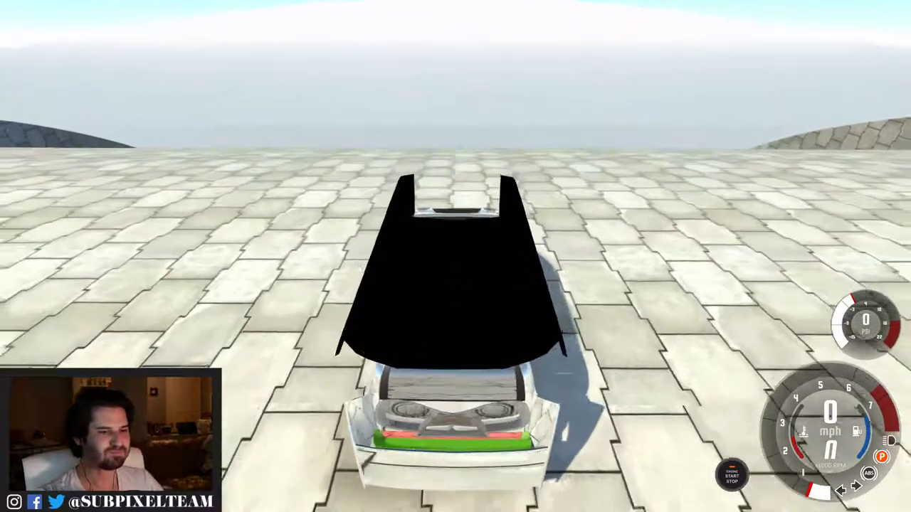
key(Up)
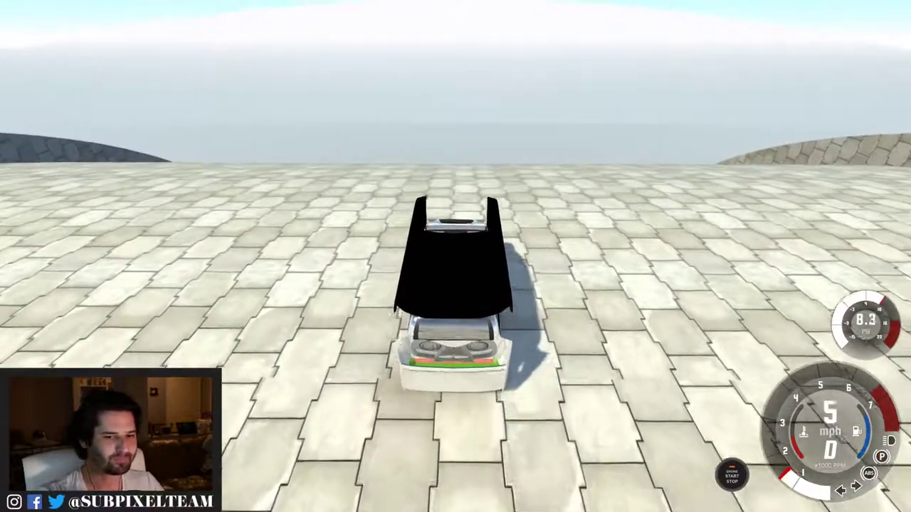
key(Up)
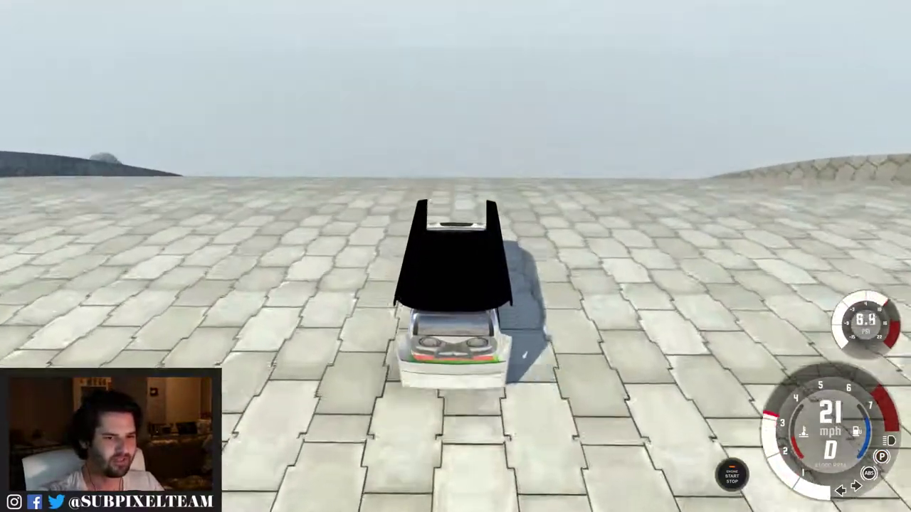
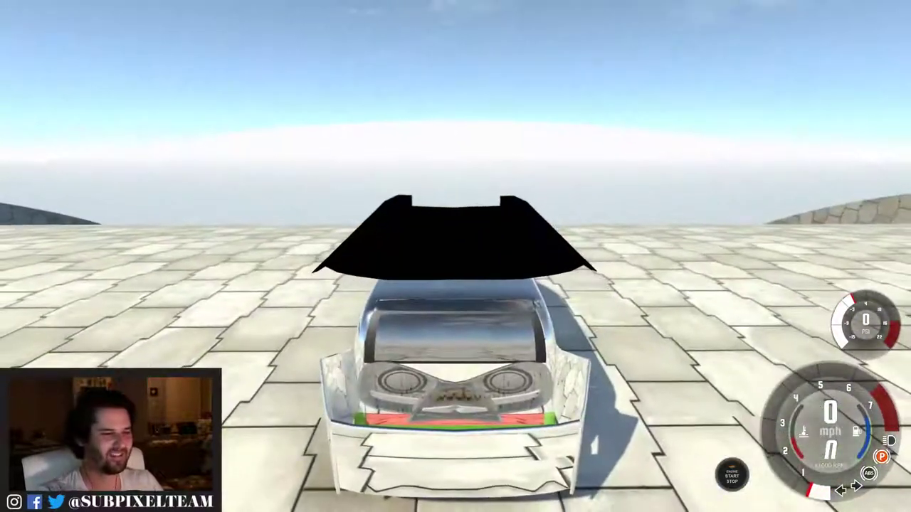
Cycle the camera views until the chrome car is shown from the orbit camera
key(c)
key(c)
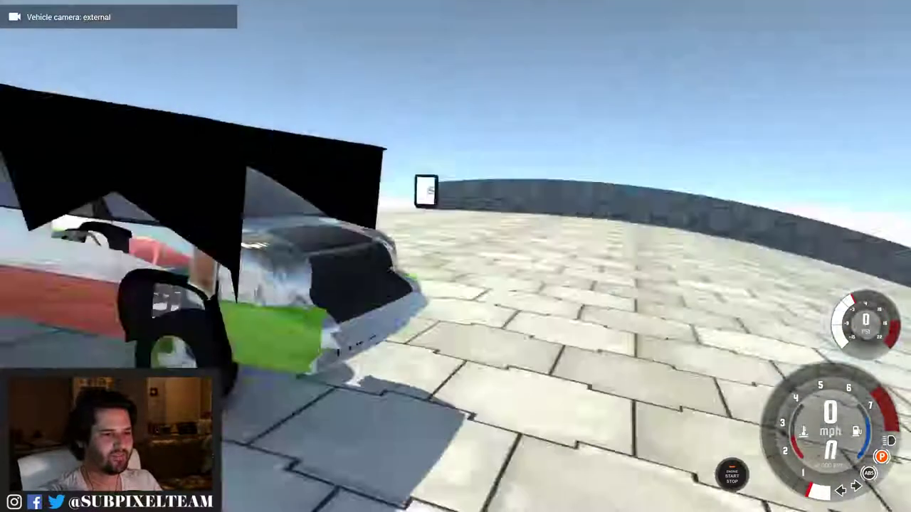
key(c)
key(c)
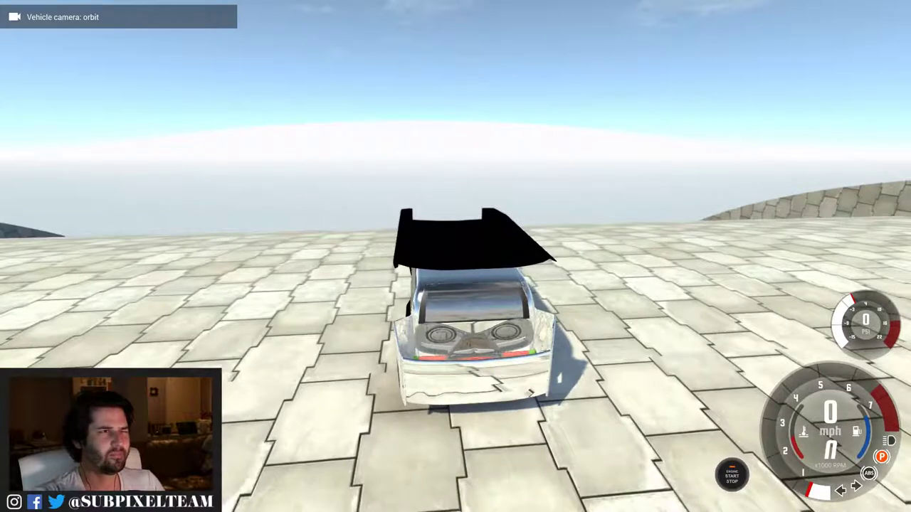
Replace the chrome car with the red DH Hyper Bolide in its Aero-Special configuration
key(e)
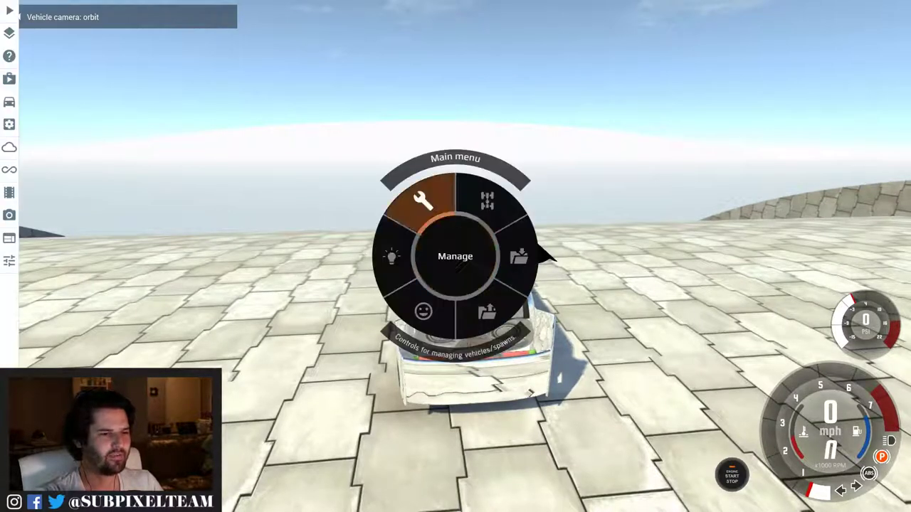
key(Return)
key(Return)
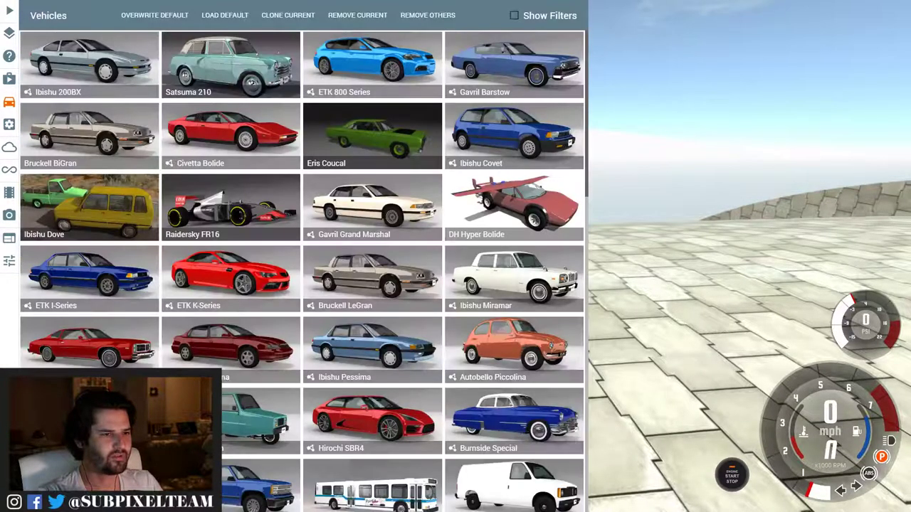
key(Return)
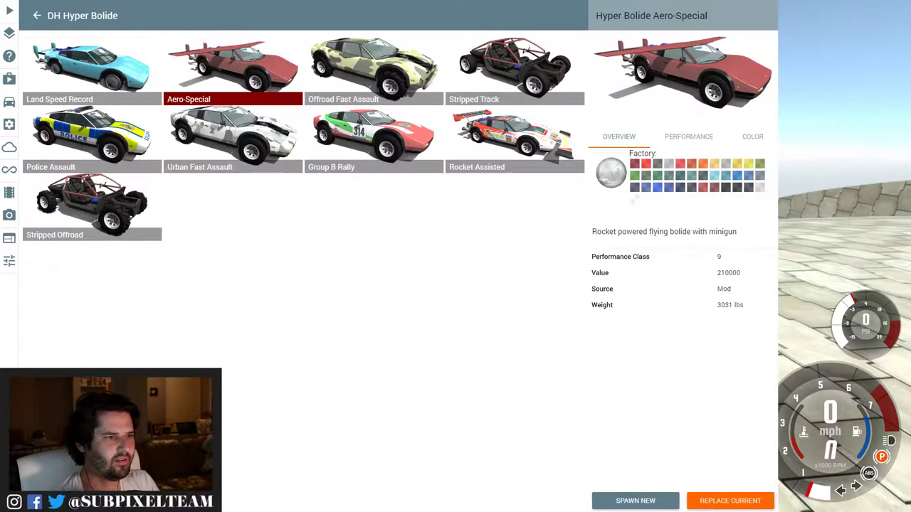
key(Return)
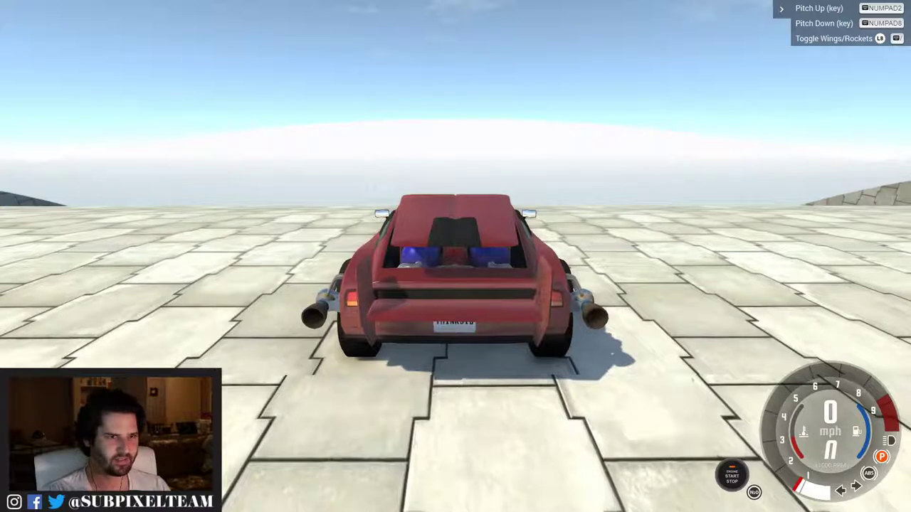
Unfold the Bolide's wings for rocket thrust, drive it forward, then bring up the main menu
key(w)
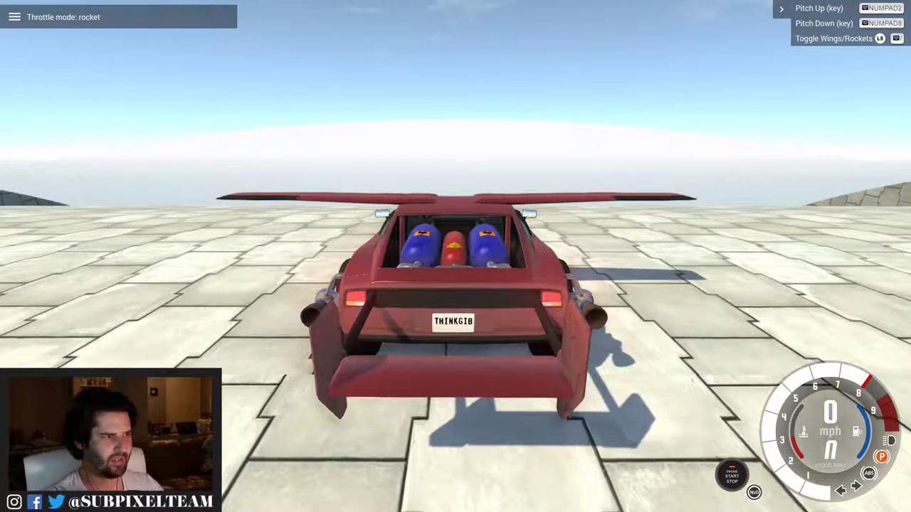
key(Up)
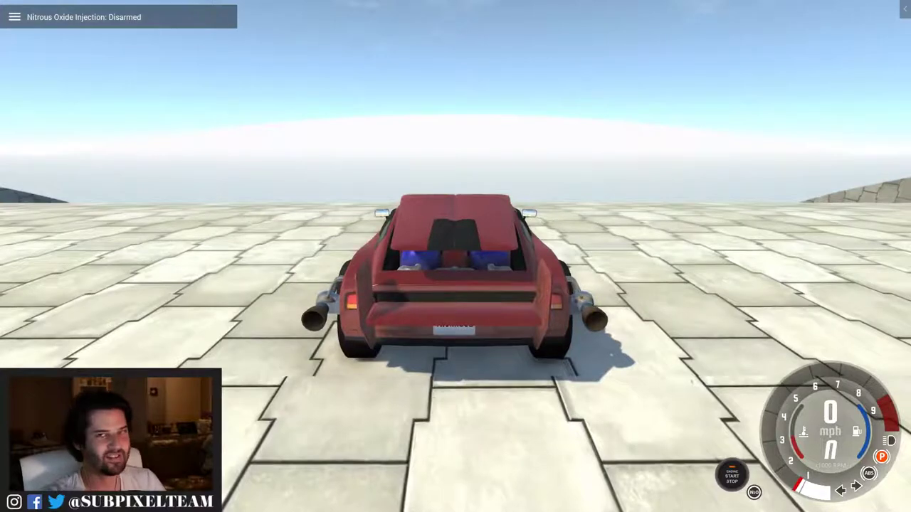
key(e)
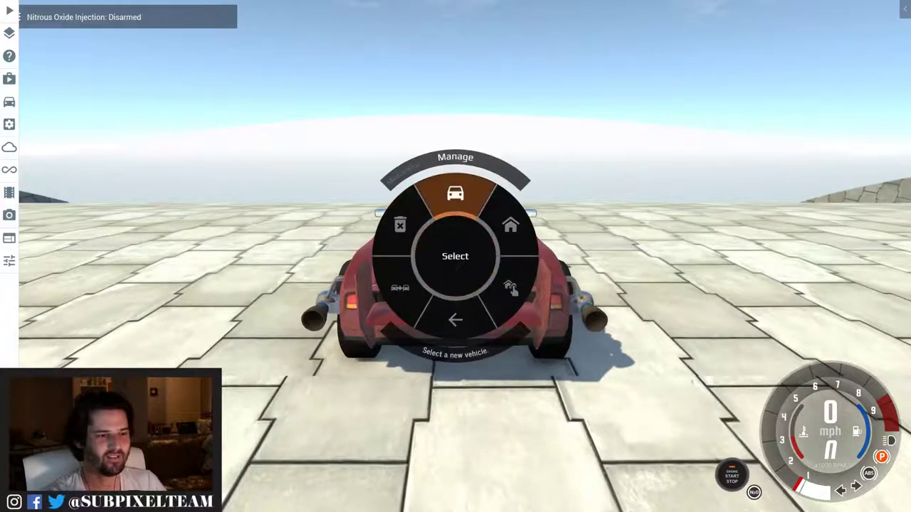
Open the Vehicles list and scroll down and back up through the vehicle grid
key(Return)
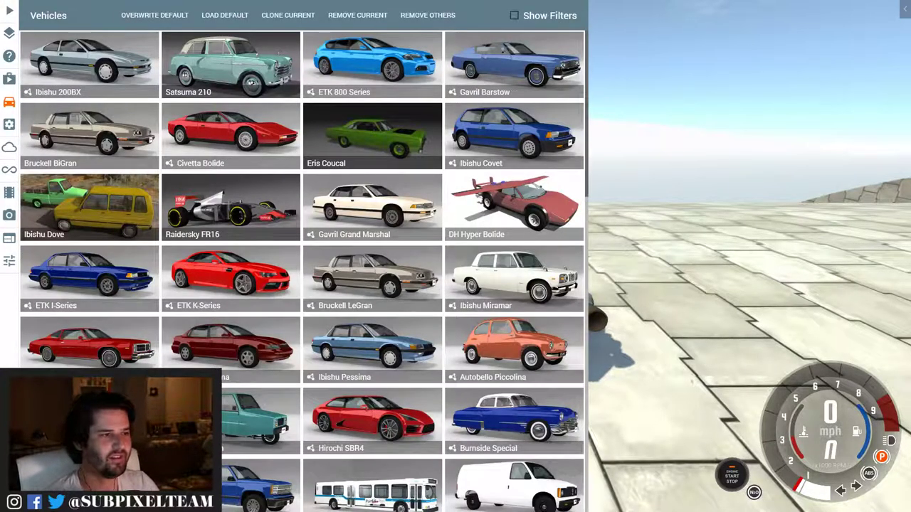
scroll(372, 313, down, 3)
scroll(372, 324, down, 1)
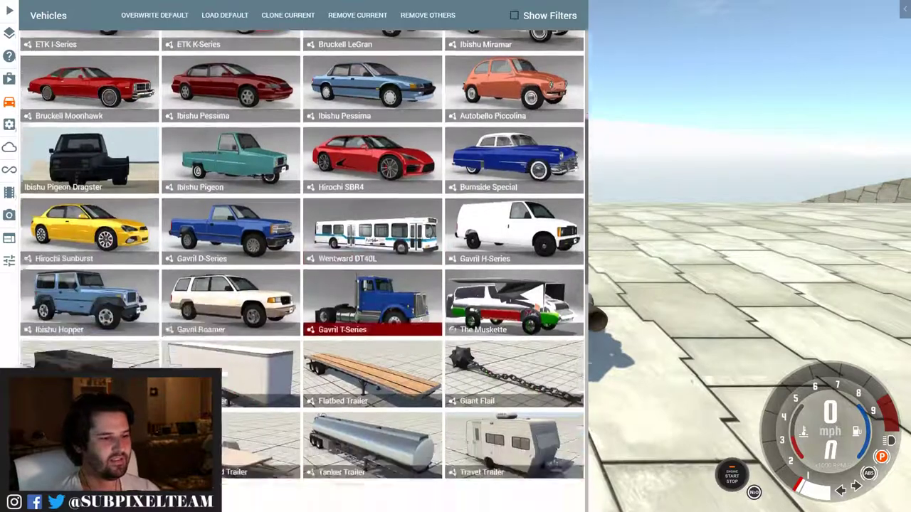
scroll(372, 324, down, 3)
scroll(372, 324, down, 1)
scroll(372, 323, down, 5)
scroll(372, 341, up, 5)
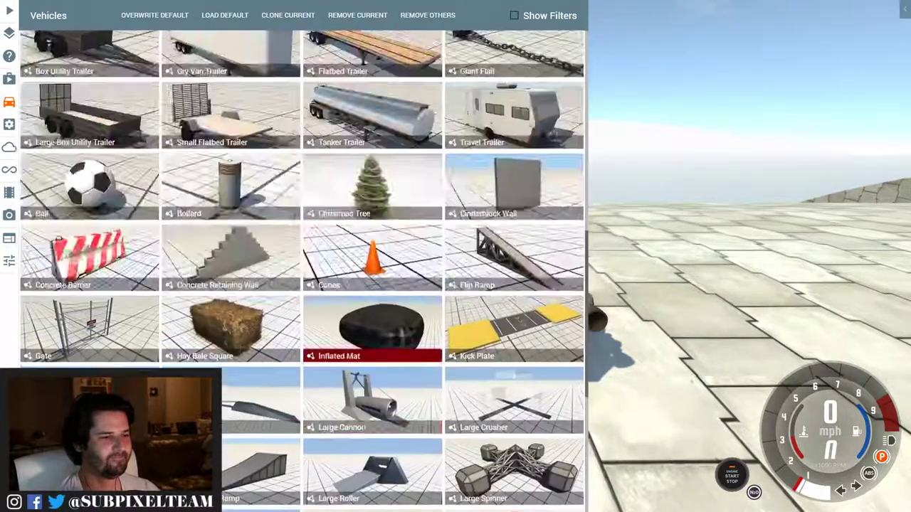
scroll(373, 342, up, 10)
Go to the mods manager and search the installed mods for at-te
click(9, 32)
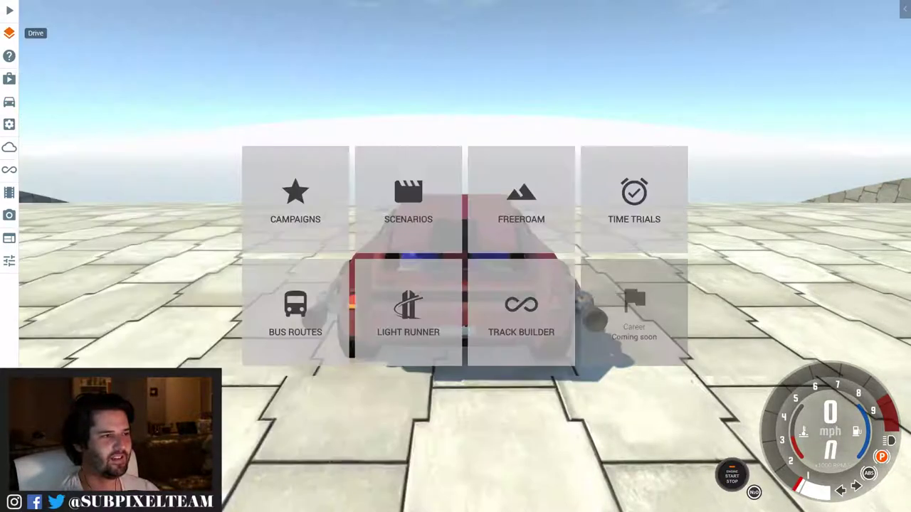
click(9, 78)
text(at)
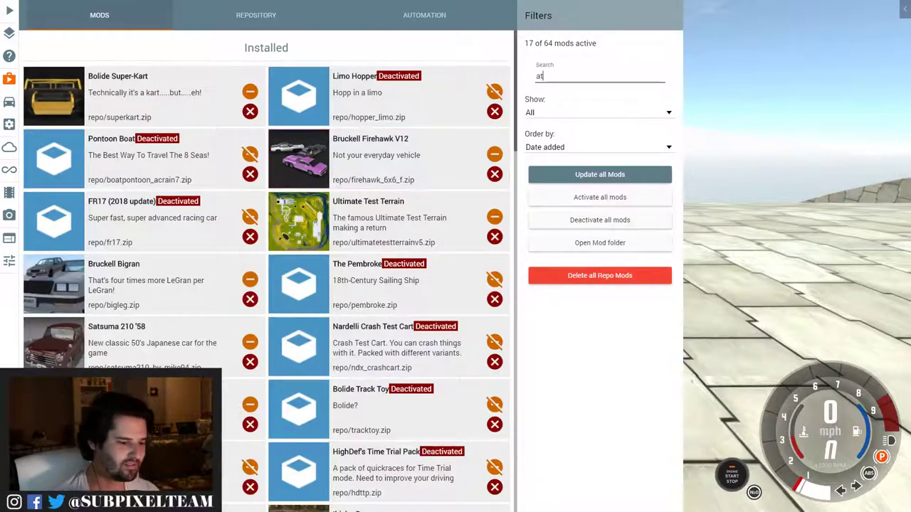
text(-te)
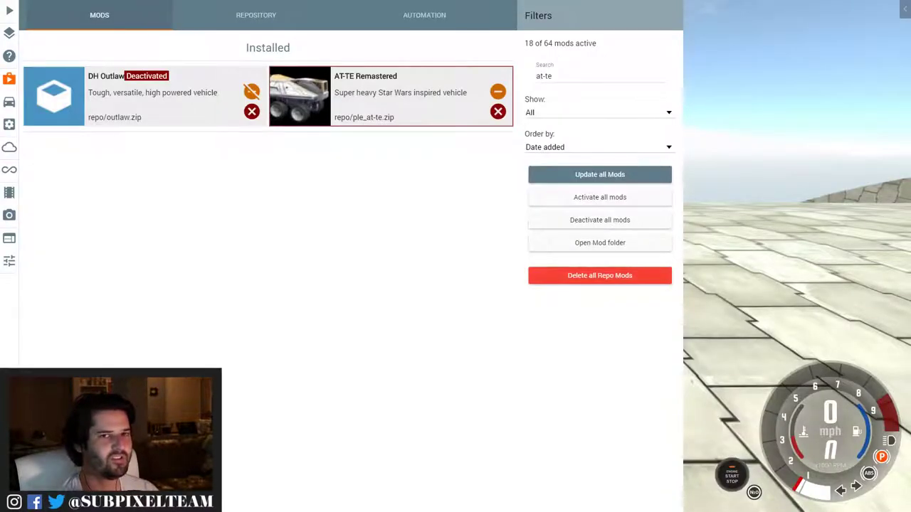
Activate AT-TE Remastered, view its details, and return to the installed mods list
click(9, 32)
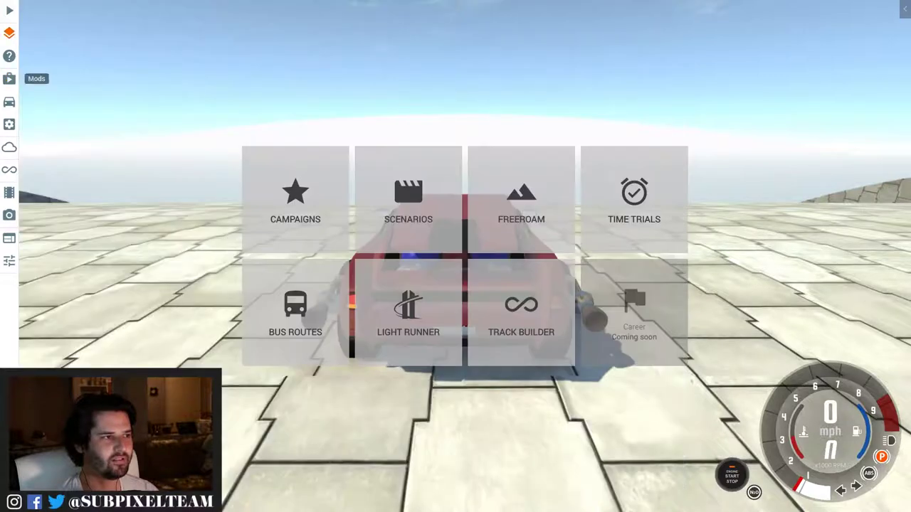
click(9, 78)
click(391, 96)
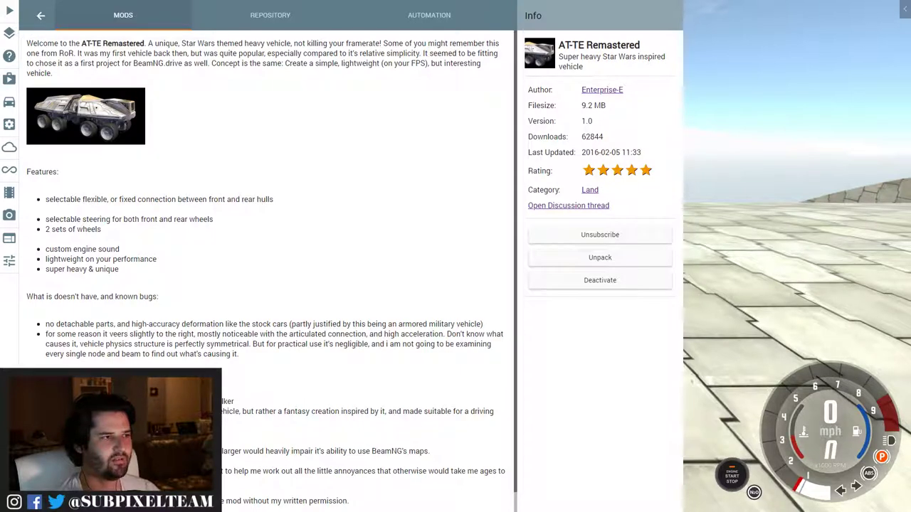
key(Escape)
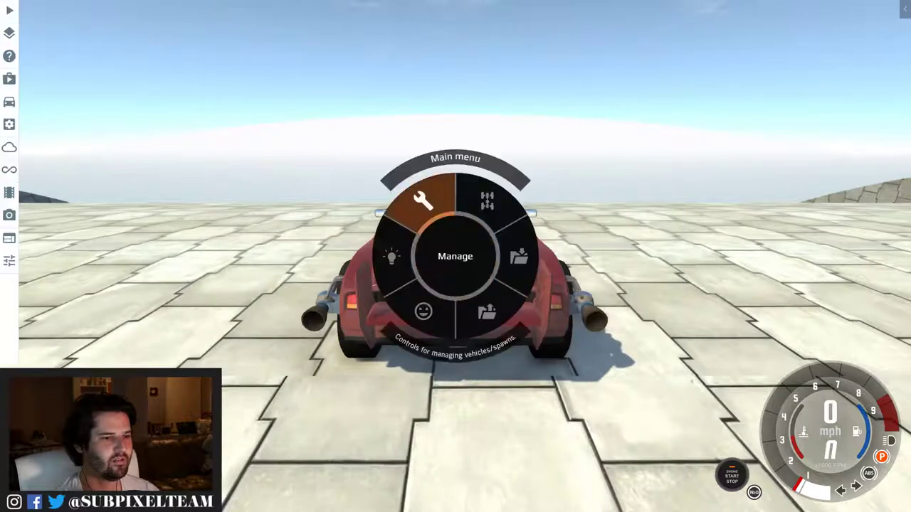
Pick the AT-TE in the Vehicles grid and spawn it in place of the Bolide
key(Return)
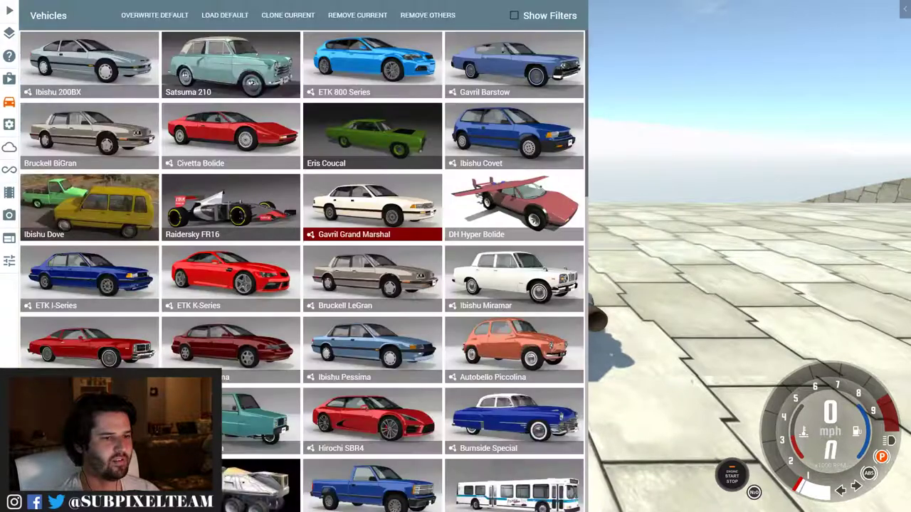
key(Down)
key(Right)
key(Down)
key(Down)
key(Down)
key(Return)
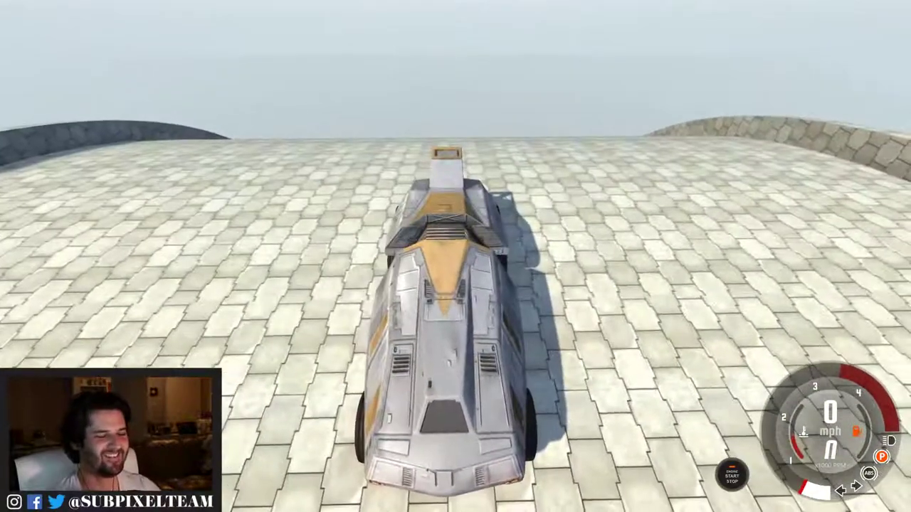
Drive the AT-TE at full throttle up the green-striped ramp, reaching about 196 mph, into the orange tube
key(Up)
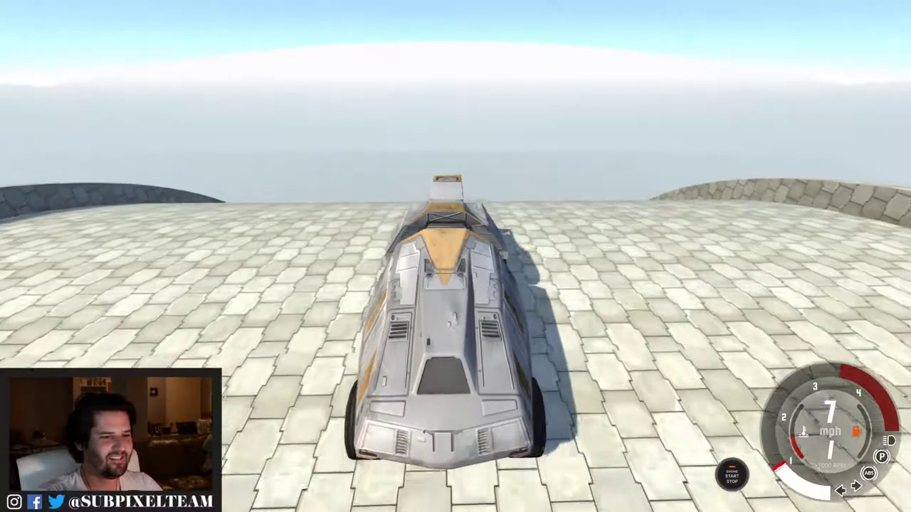
key(Up)
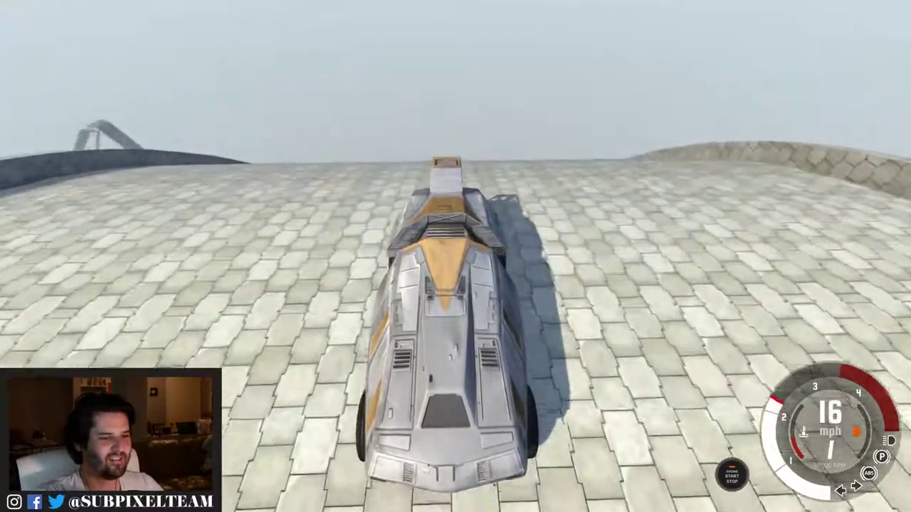
key(Up)
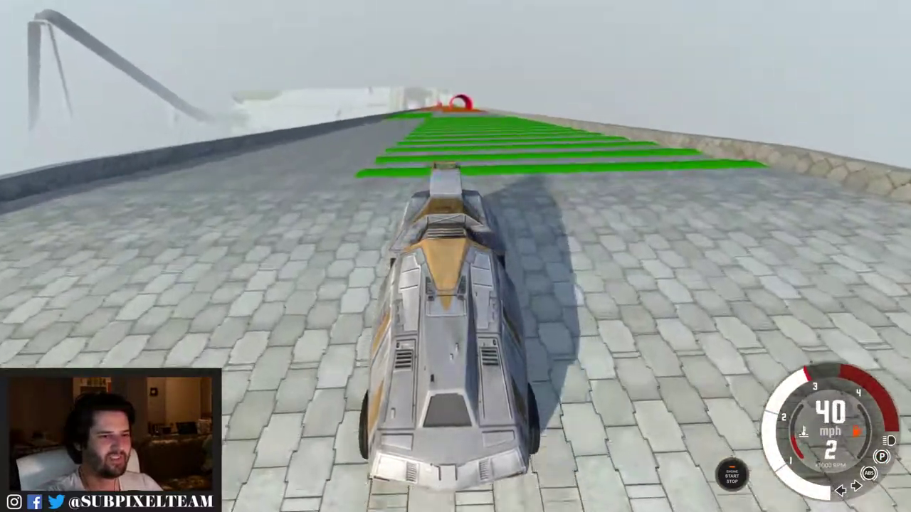
key(Up)
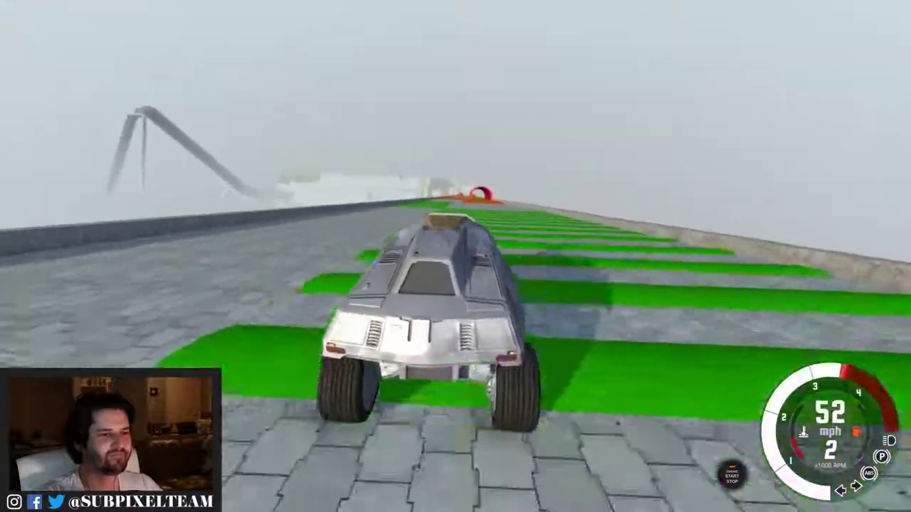
key(Up)
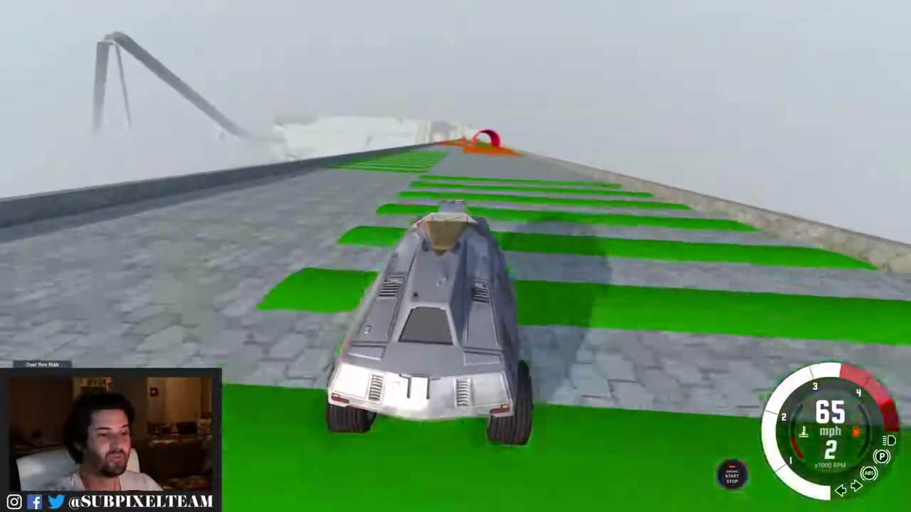
key(Up)
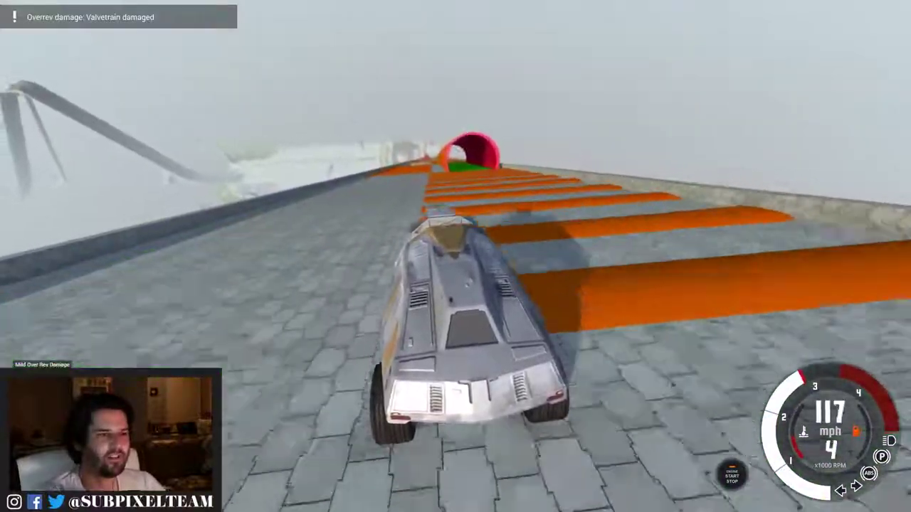
key(Up)
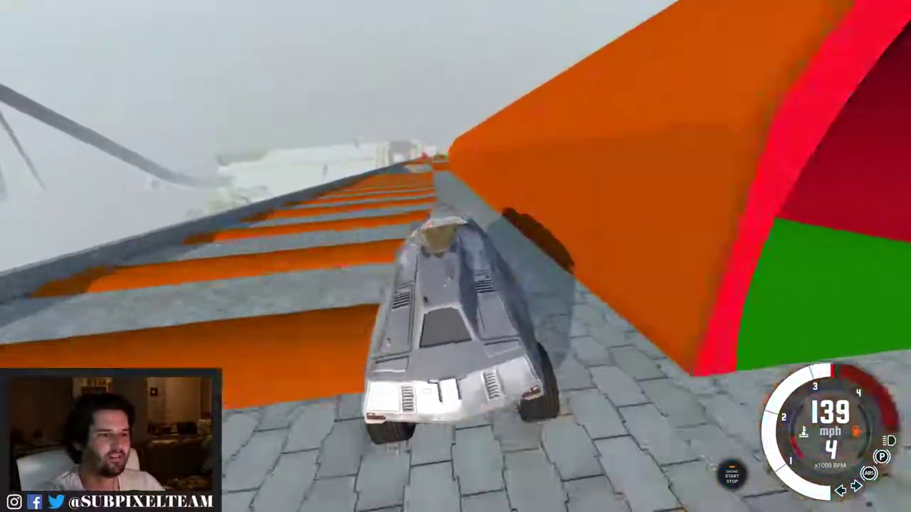
key(Up)
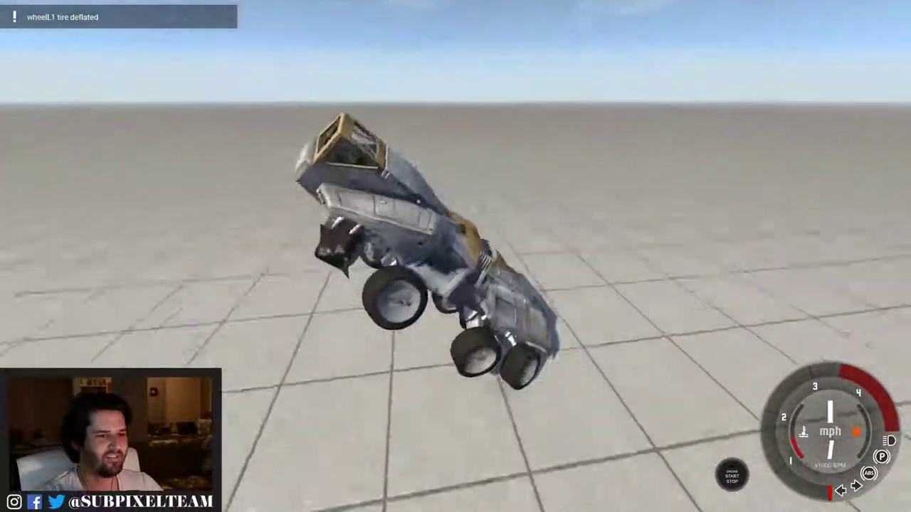
Reset the crashed AT-TE at the spawn area and drive it forward again
key(Insert)
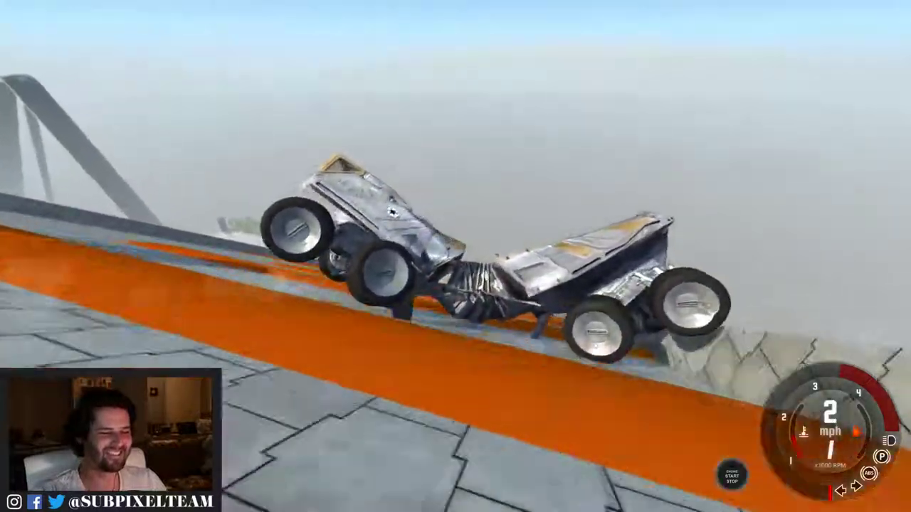
key(Up)
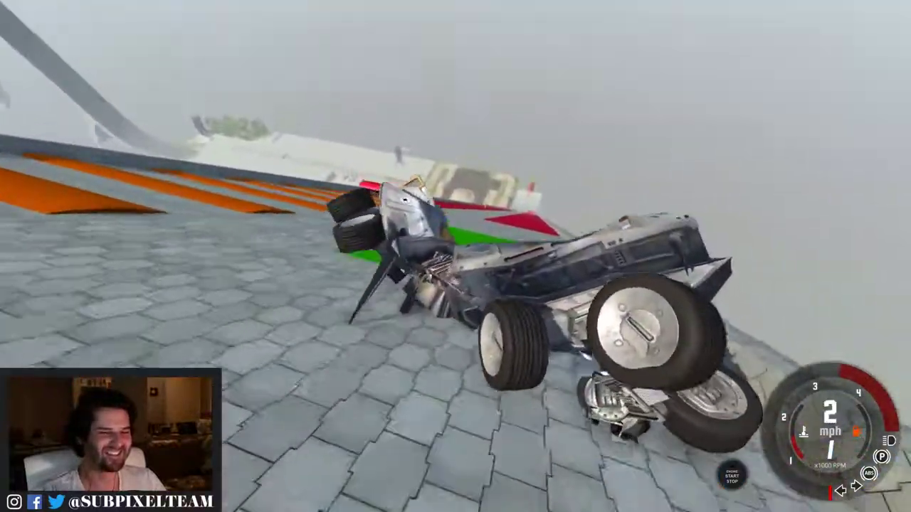